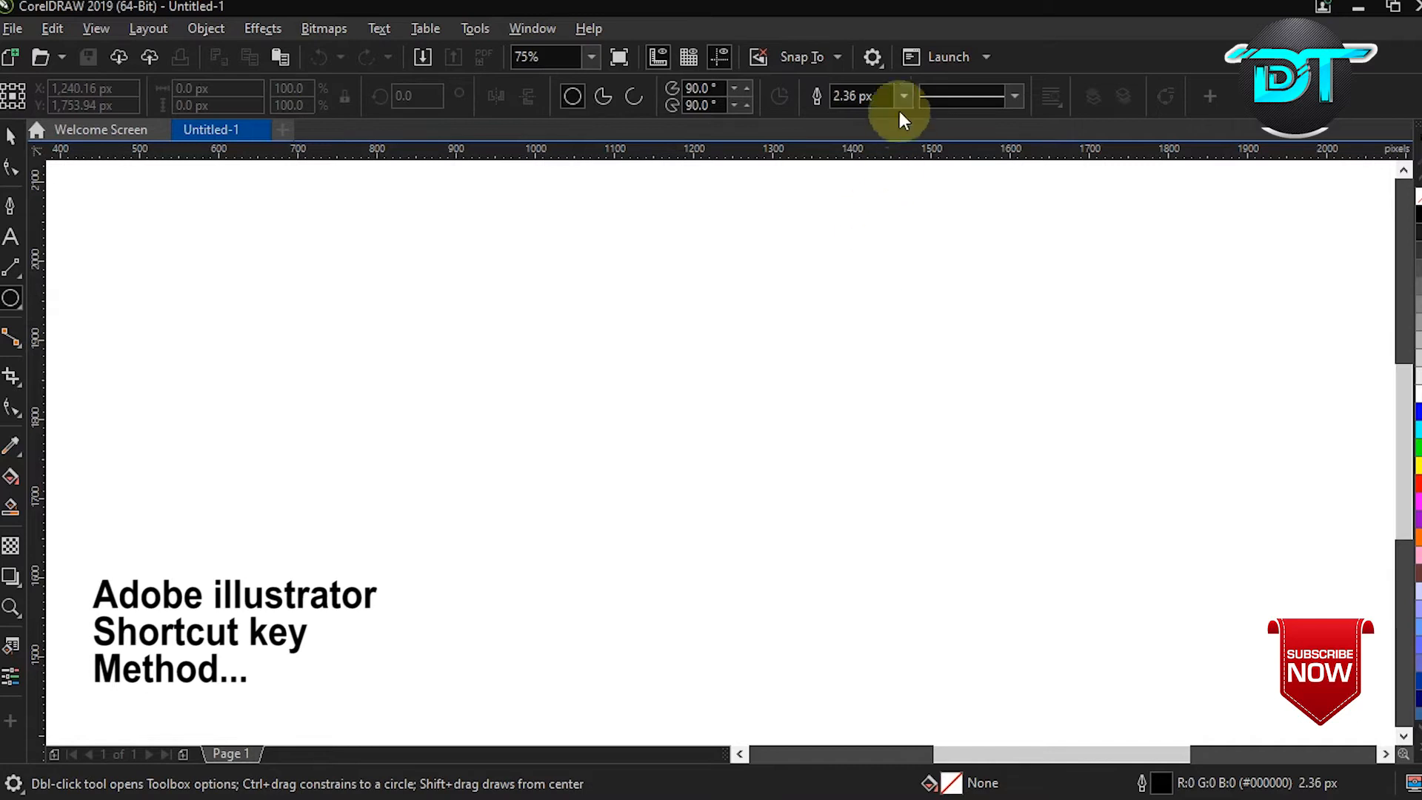
Set the document's default outline width for graphic objects to 2.0 px
{"action": "left_click", "coordinate": [904, 95]}
{"action": "left_click", "coordinate": [877, 162]}
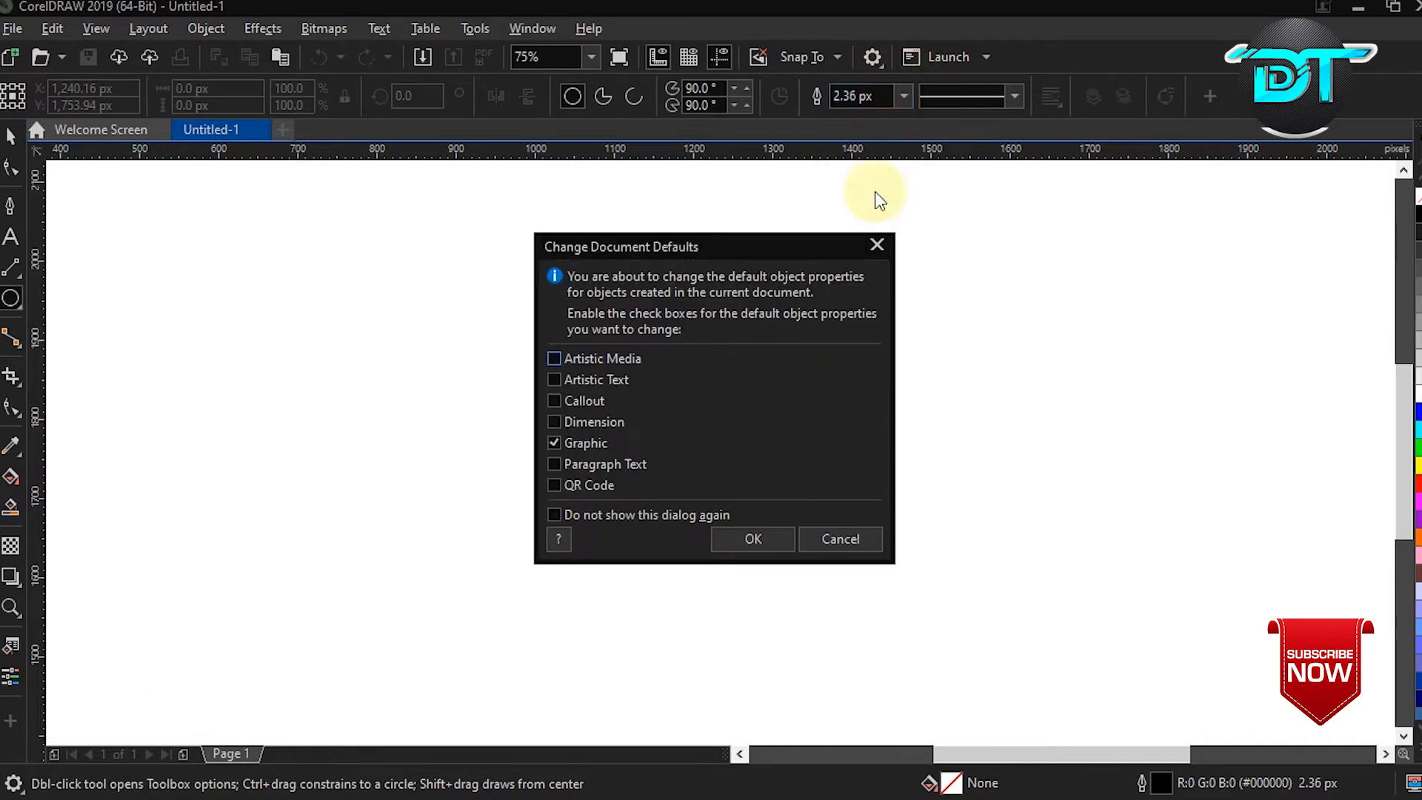
{"action": "left_click", "coordinate": [753, 538]}
Draw a circle from its centre and set its size to 600 px
{"action": "mouse_move", "coordinate": [705, 472]}
{"action": "left_mouse_down"}
{"action": "mouse_move", "coordinate": [820, 530]}
{"action": "mouse_move", "coordinate": [832, 581]}
{"action": "mouse_move", "coordinate": [851, 565]}
{"action": "left_mouse_up"}
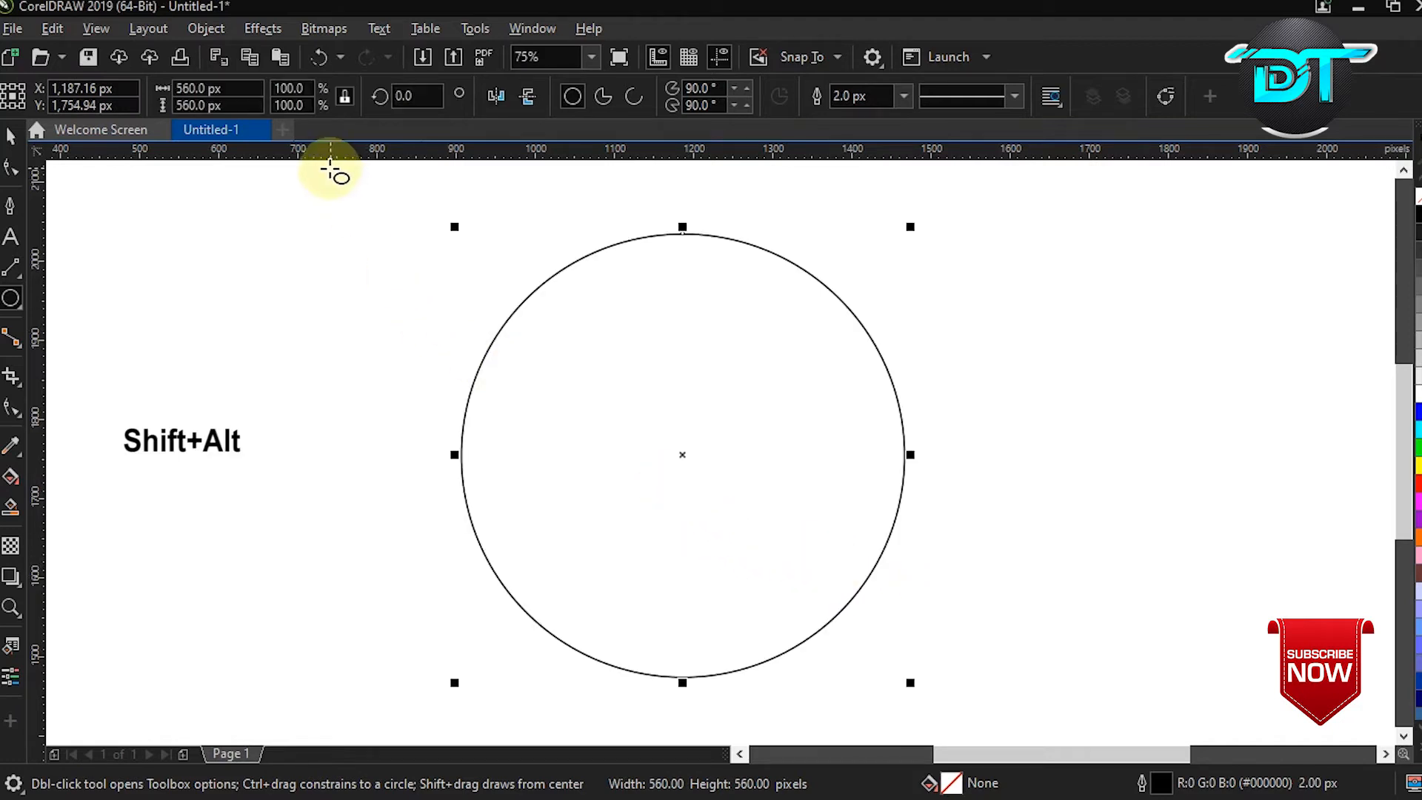
{"action": "left_click", "coordinate": [246, 87]}
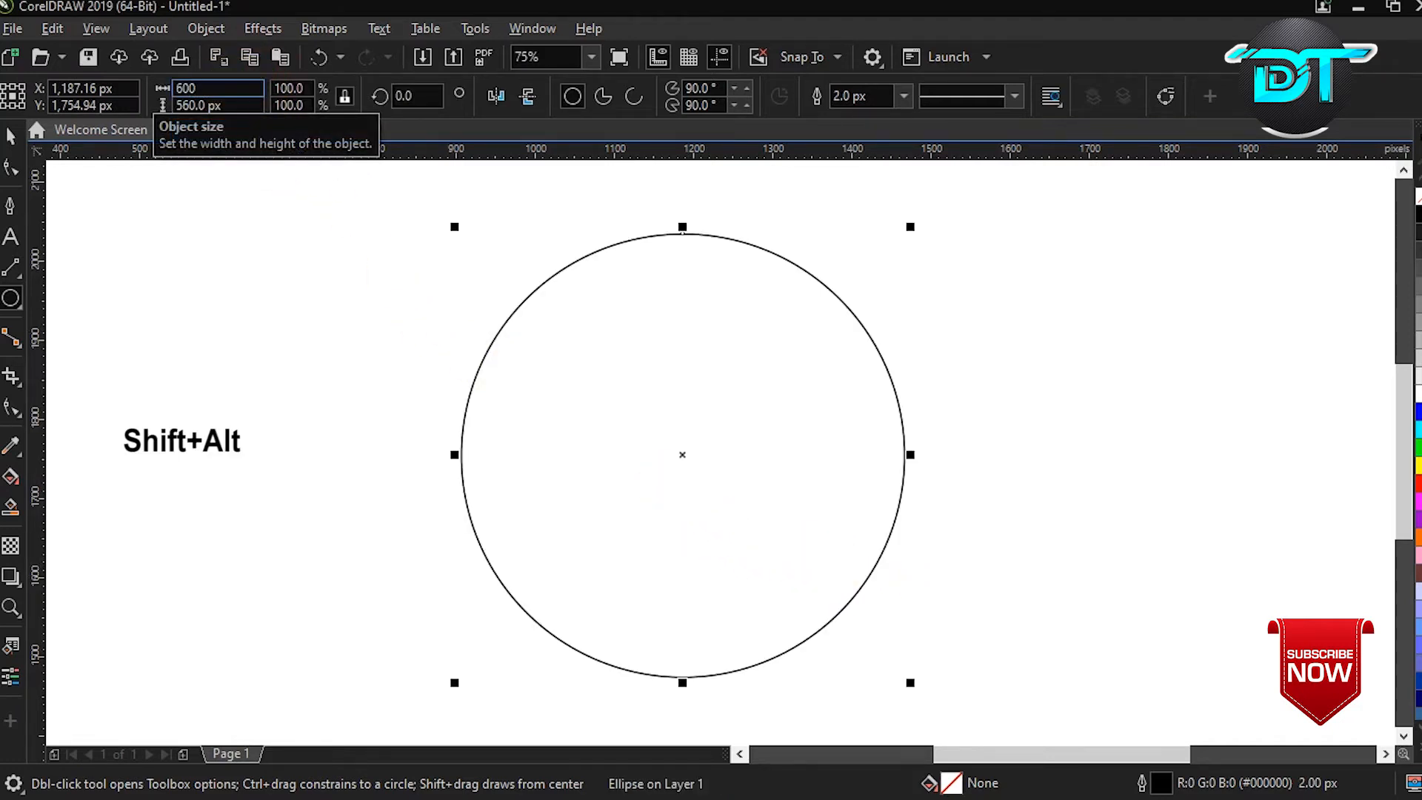
{"action": "key", "text": "Return"}
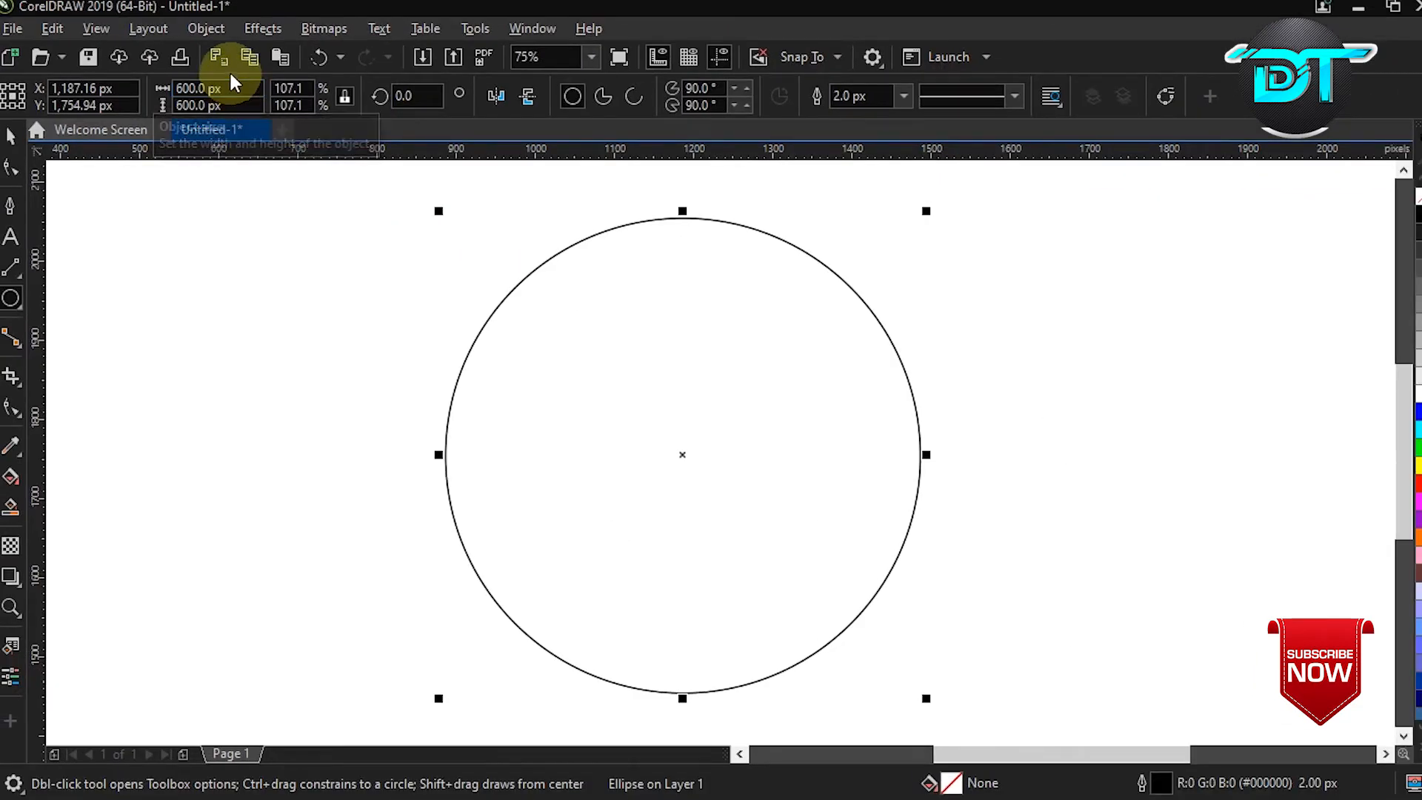
Draw a straight vertical line about 642 px long through the circle's centre, extending slightly past both ends of its diameter
{"action": "left_click", "coordinate": [11, 137]}
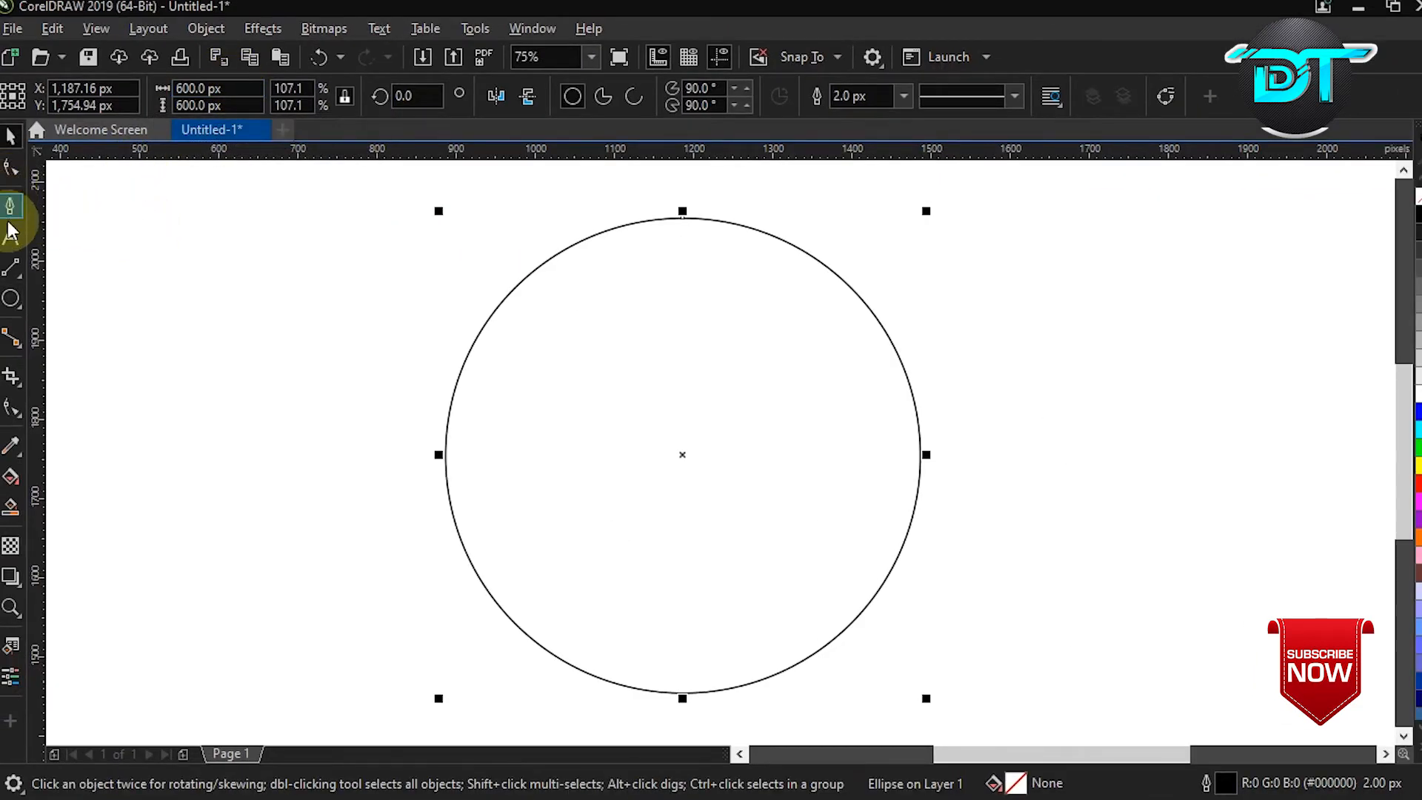
{"action": "left_click", "coordinate": [12, 265]}
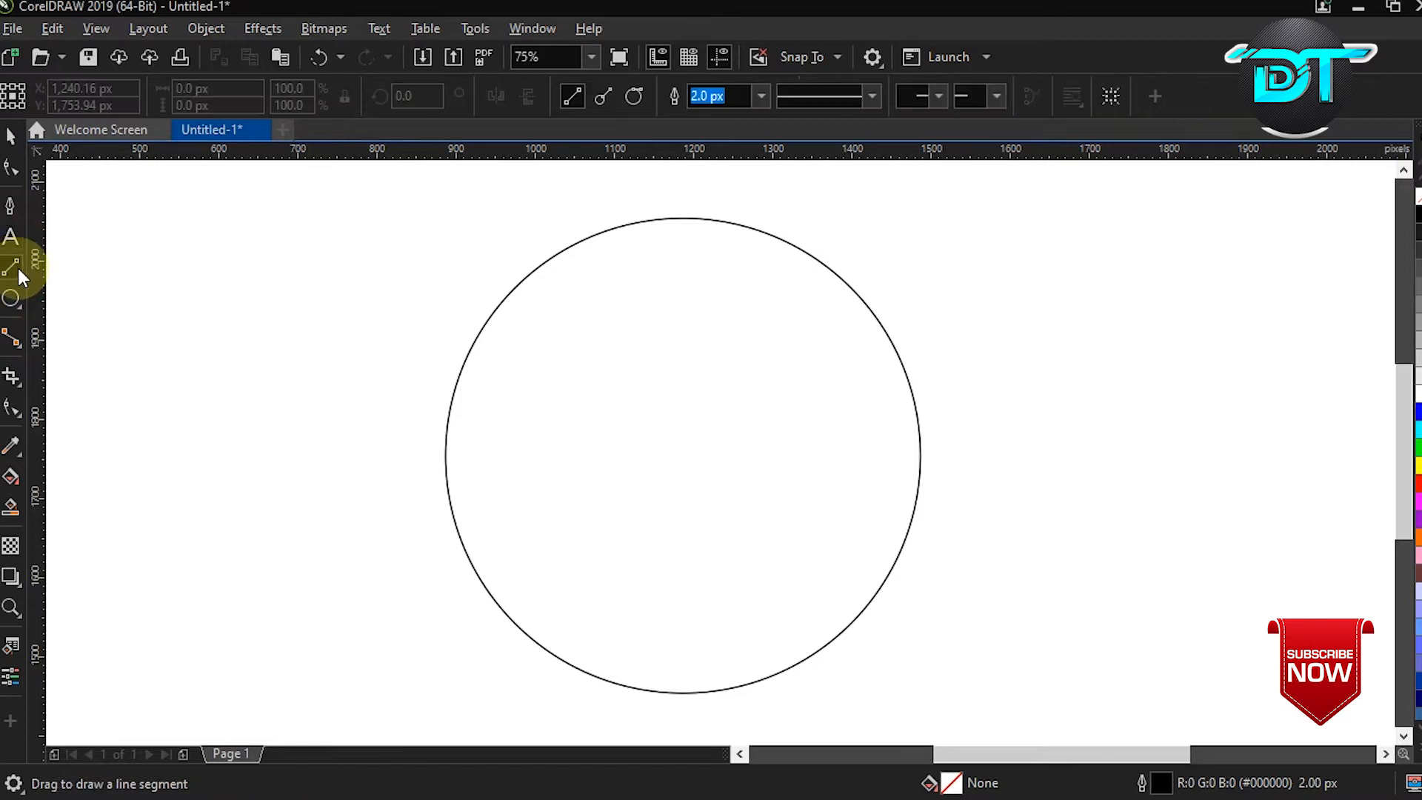
{"action": "mouse_move", "coordinate": [684, 217]}
{"action": "left_mouse_down"}
{"action": "mouse_move", "coordinate": [683, 693]}
{"action": "mouse_move", "coordinate": [698, 714]}
{"action": "left_mouse_up"}
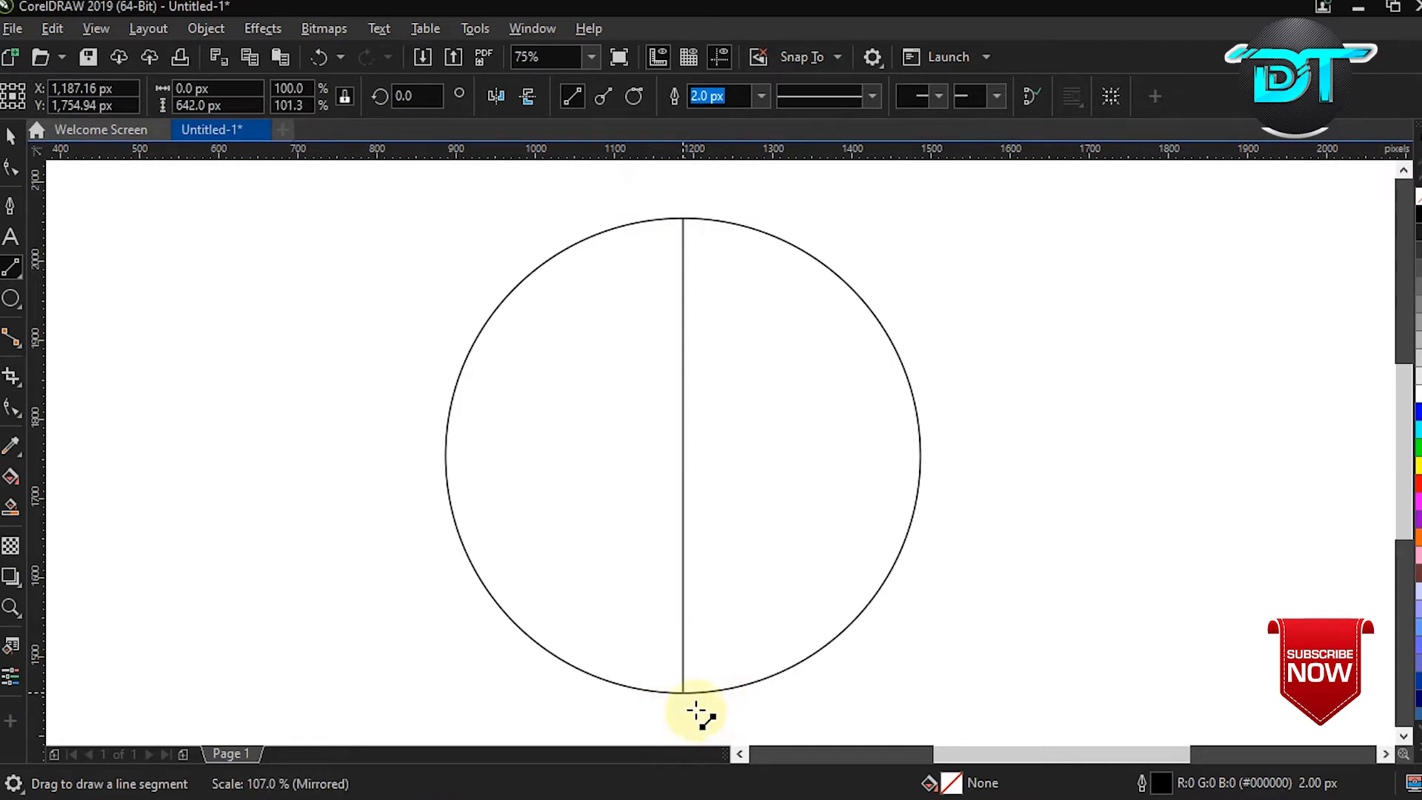
Duplicate the vertical line in place and set the copy's rotation to 90 degrees to form a centred cross
{"action": "right_click", "coordinate": [682, 454]}
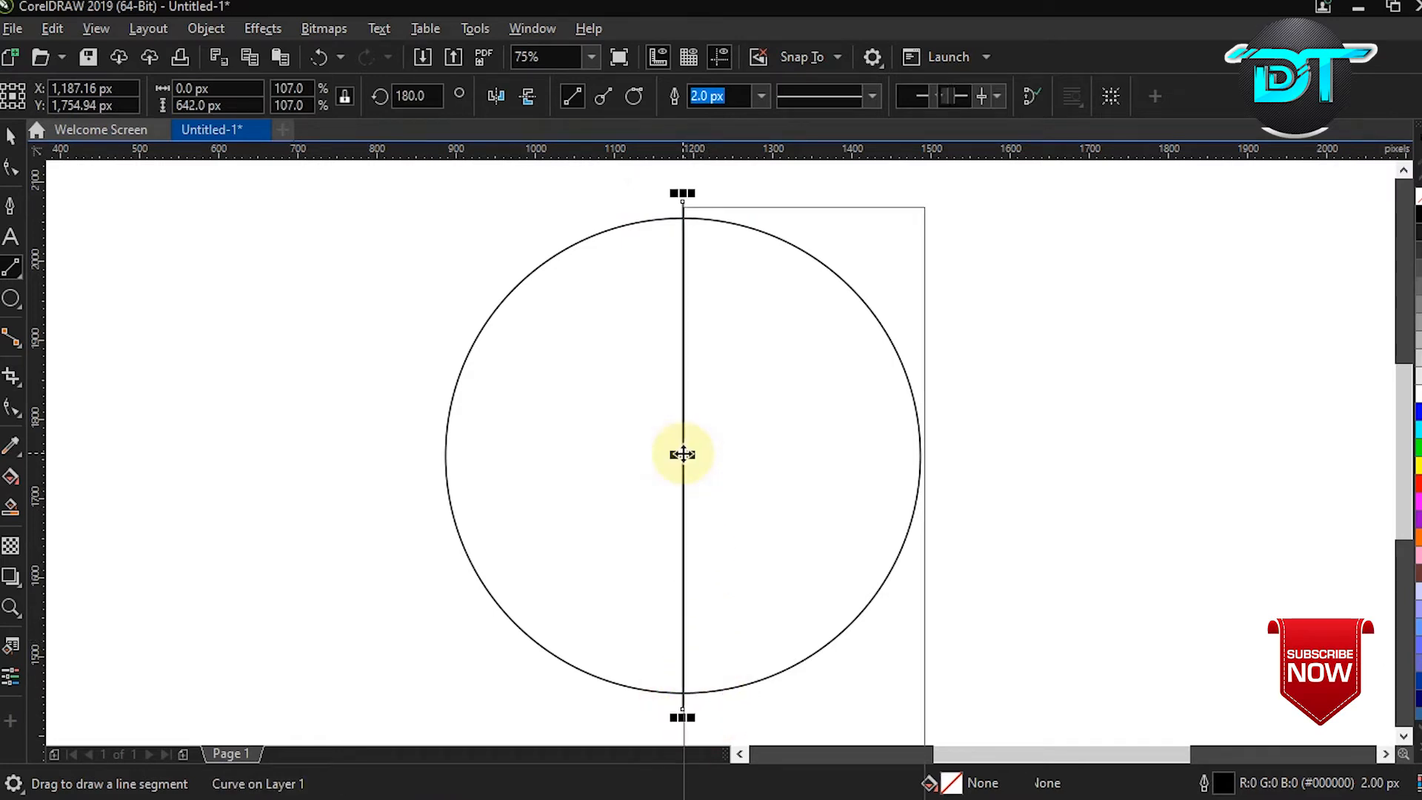
{"action": "left_click", "coordinate": [697, 291]}
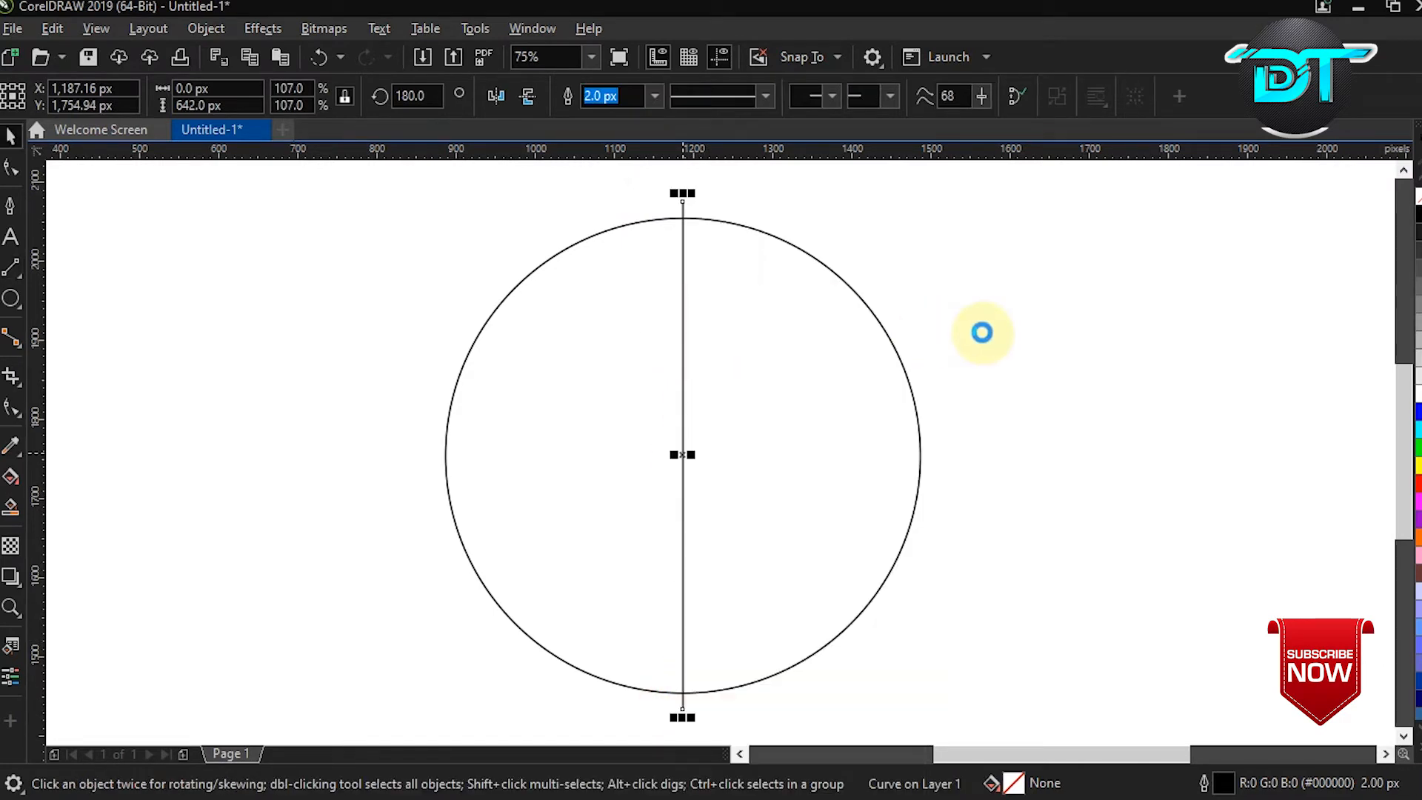
{"action": "left_click", "coordinate": [1014, 516]}
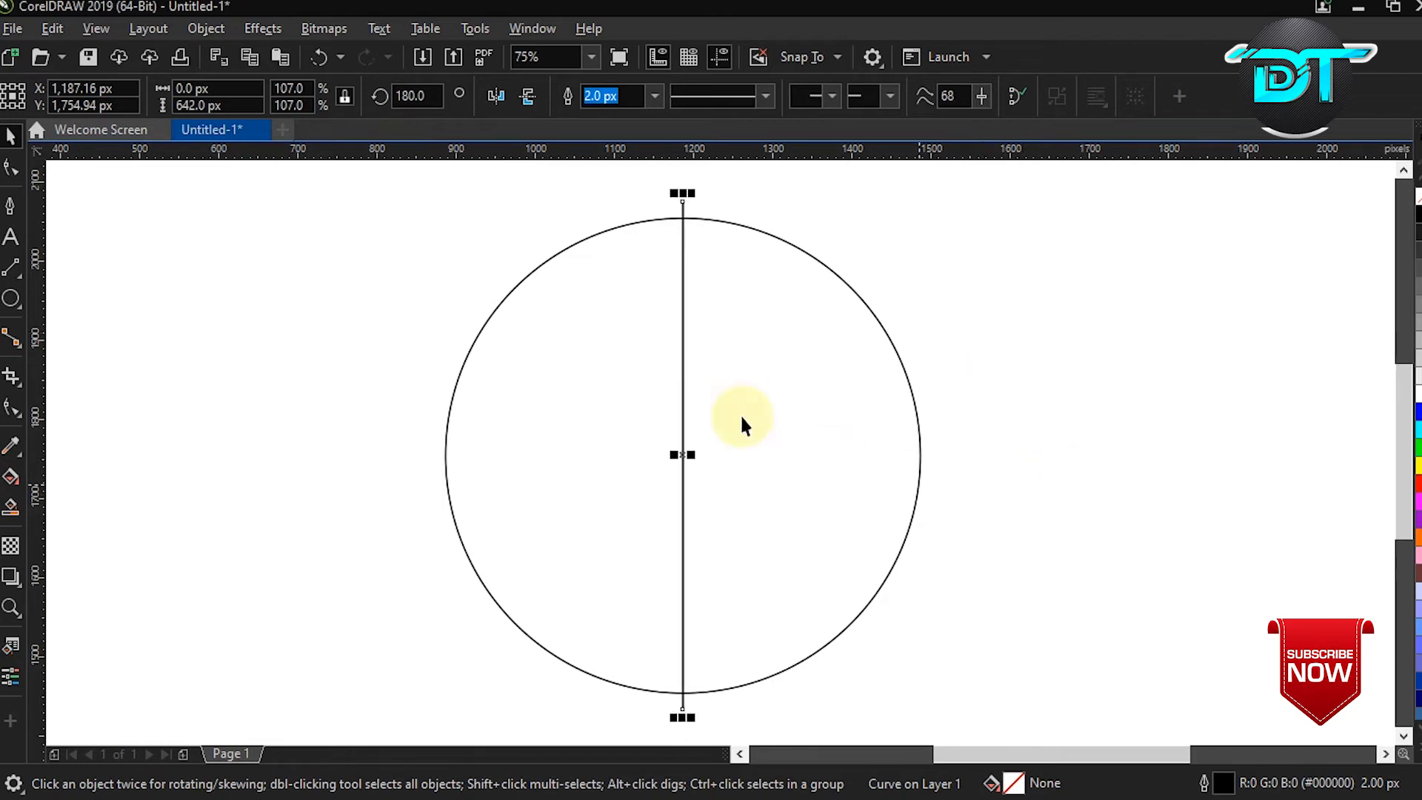
{"action": "left_click", "coordinate": [414, 95]}
{"action": "type", "text": "90"}
{"action": "key", "text": "Return"}
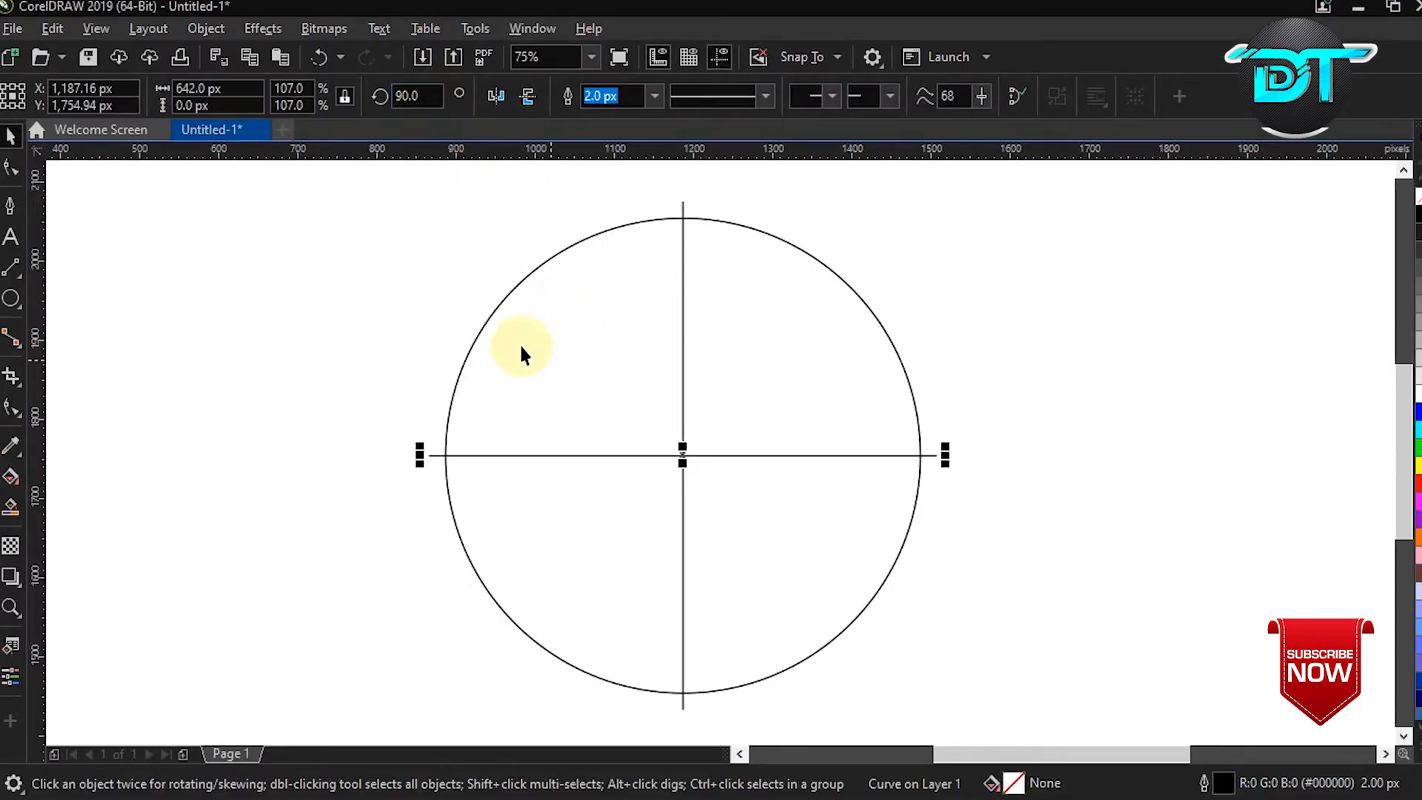
Create one copy of the horizontal line offset 230 px upward using the Transform position settings with relative position
{"action": "left_click", "coordinate": [522, 27]}
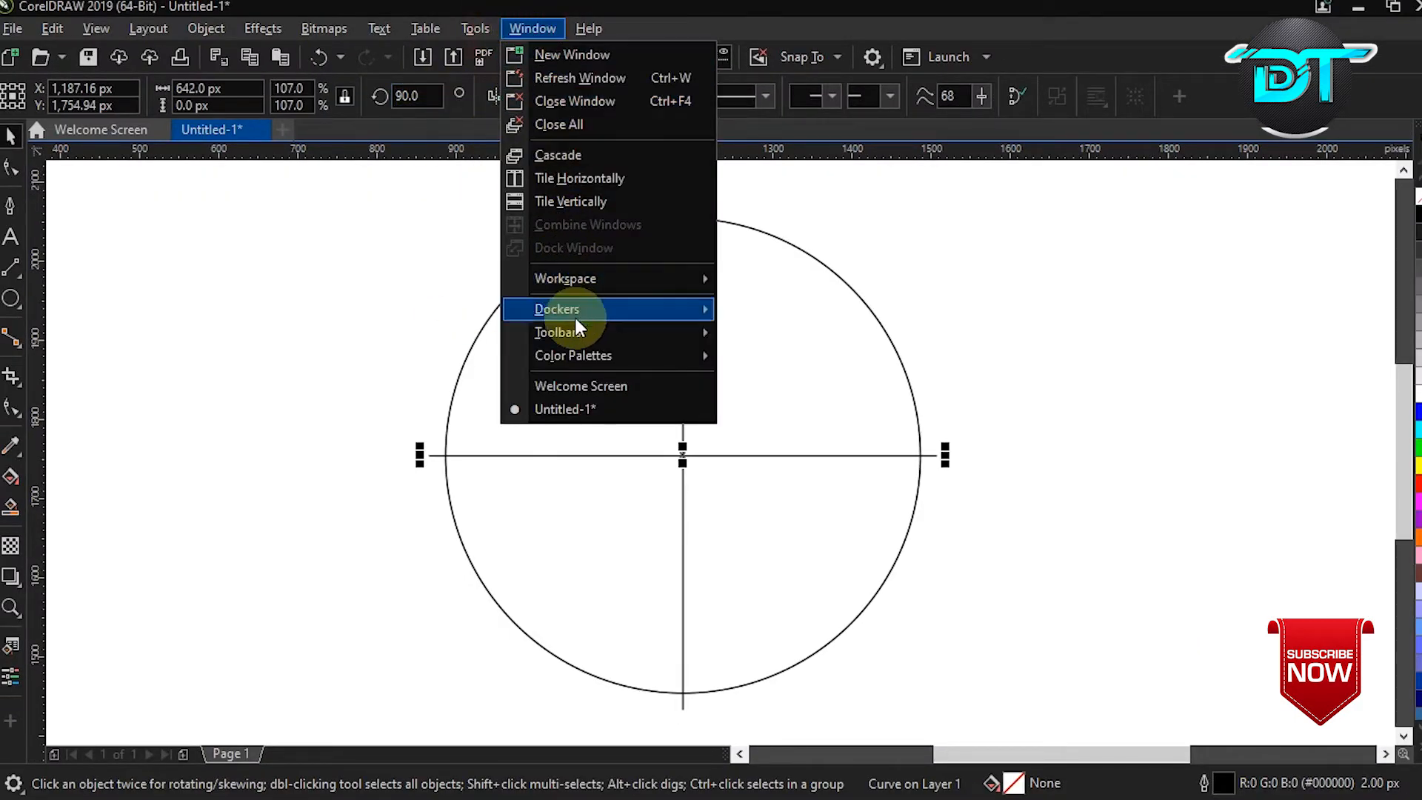
{"action": "mouse_move", "coordinate": [651, 309]}
{"action": "left_click", "coordinate": [812, 160]}
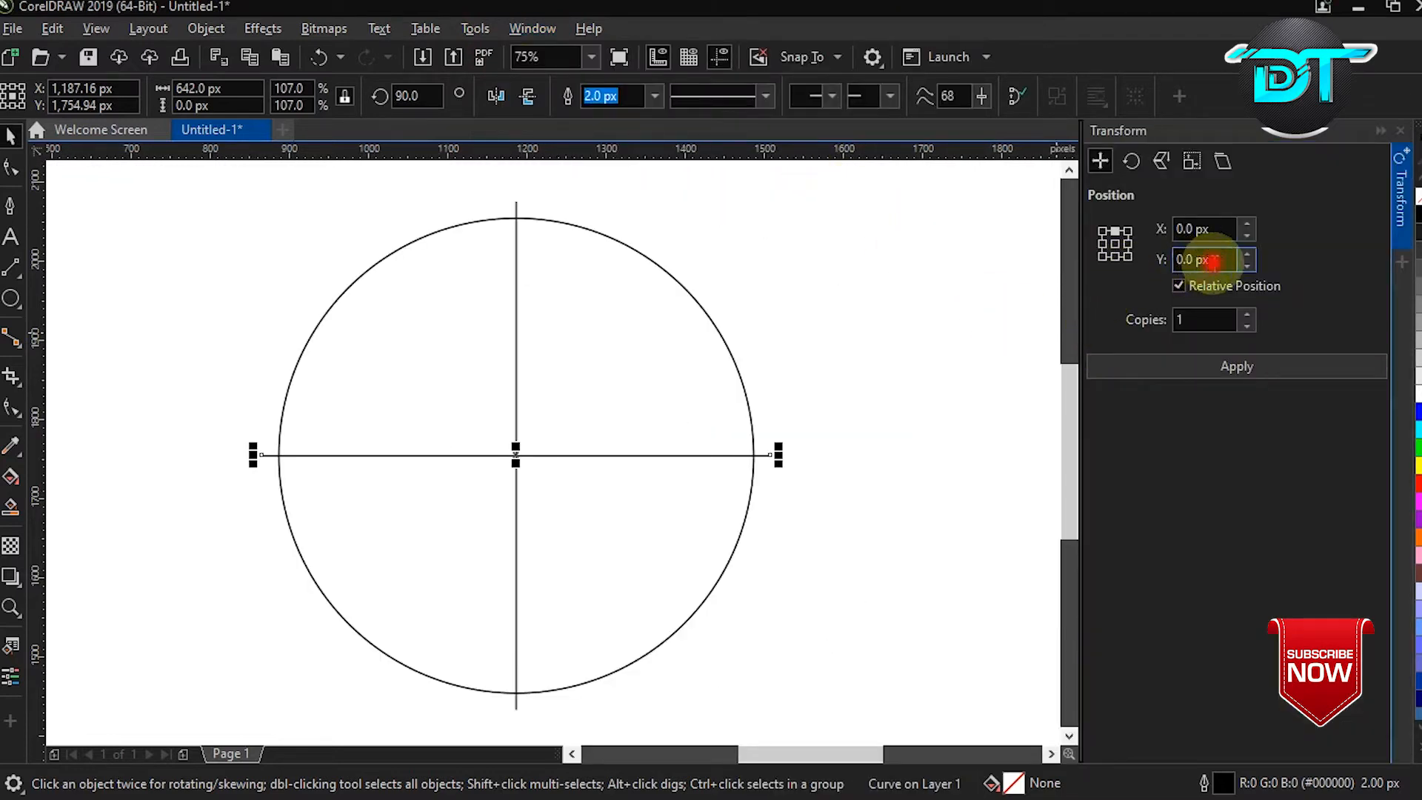
{"action": "type", "text": "230"}
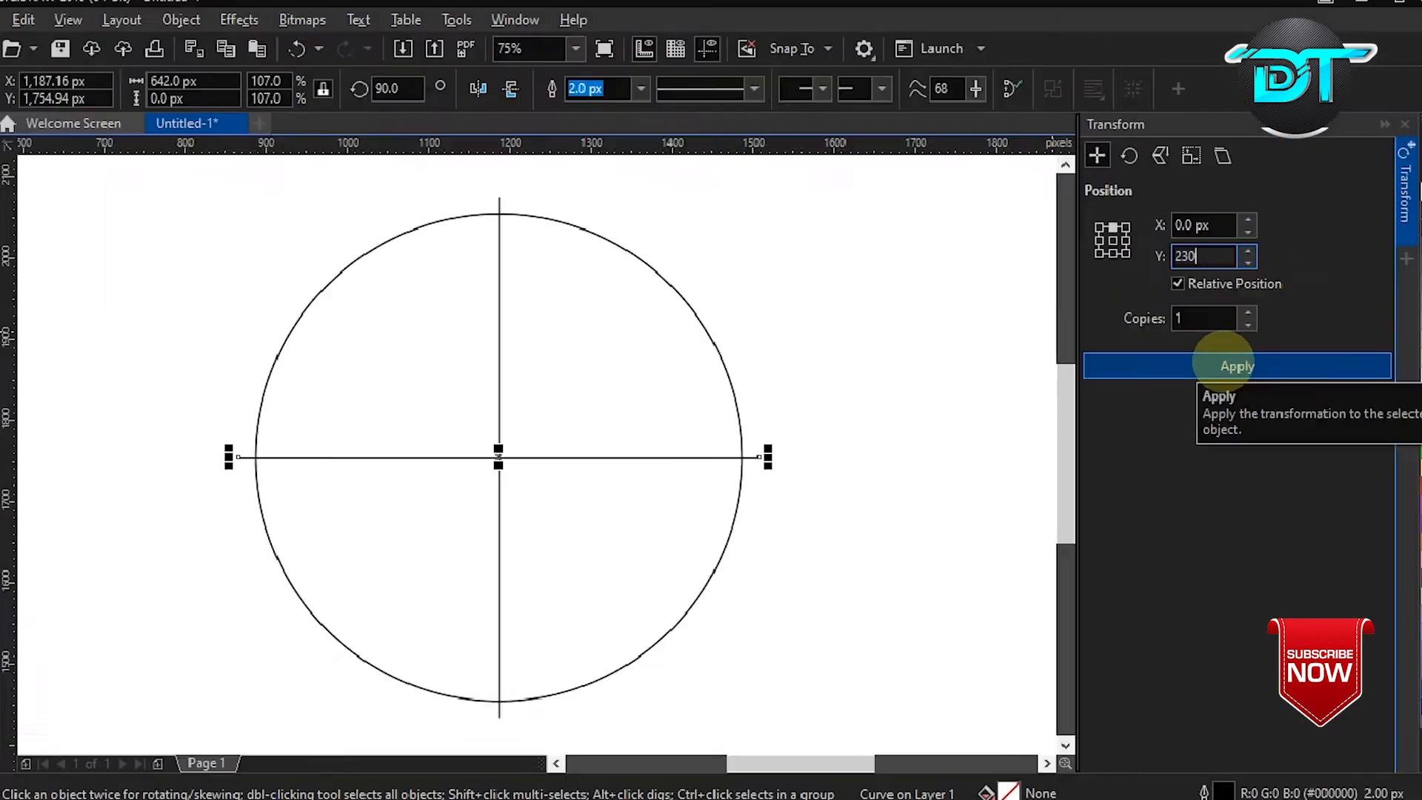
{"action": "left_click", "coordinate": [1224, 362]}
{"action": "left_click", "coordinate": [1221, 362]}
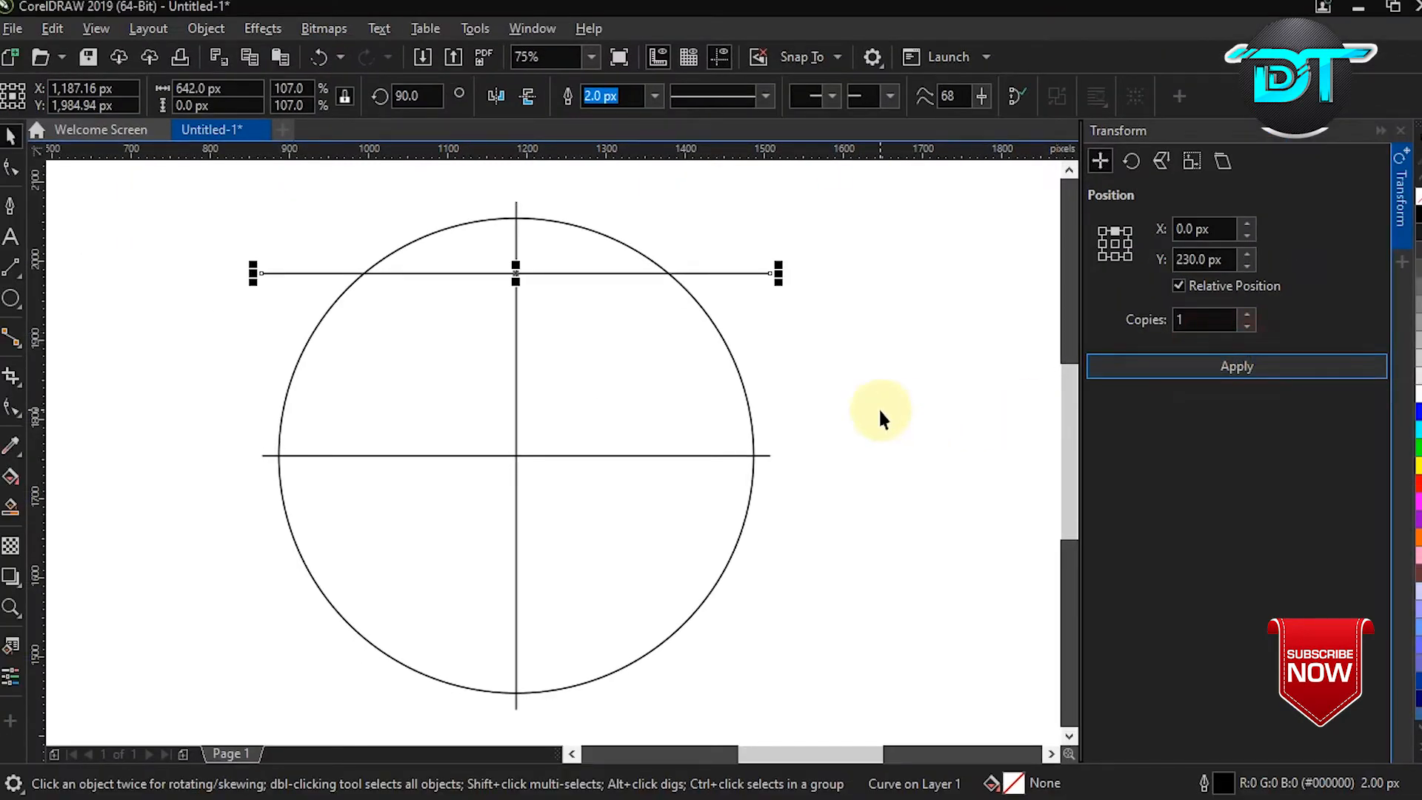
Create one copy of the middle horizontal line with a relative Y offset of -230 px, and collapse the Transform settings
{"action": "left_click", "coordinate": [1115, 259]}
{"action": "left_click", "coordinate": [1214, 260]}
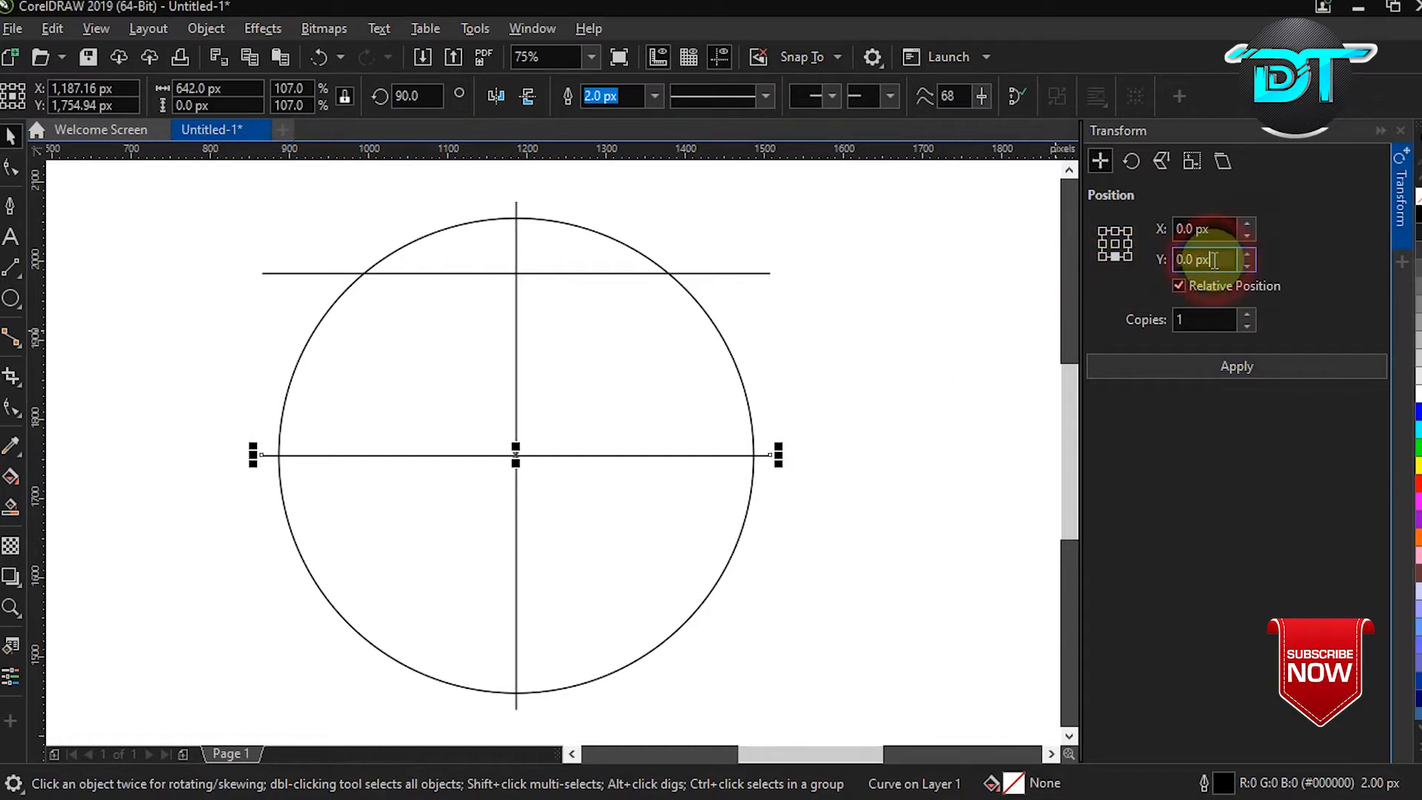
{"action": "key", "text": "BackSpace"}
{"action": "key", "text": "BackSpace"}
{"action": "key", "text": "BackSpace"}
{"action": "key", "text": "BackSpace"}
{"action": "key", "text": "BackSpace"}
{"action": "key", "text": "BackSpace"}
{"action": "type", "text": "-230"}
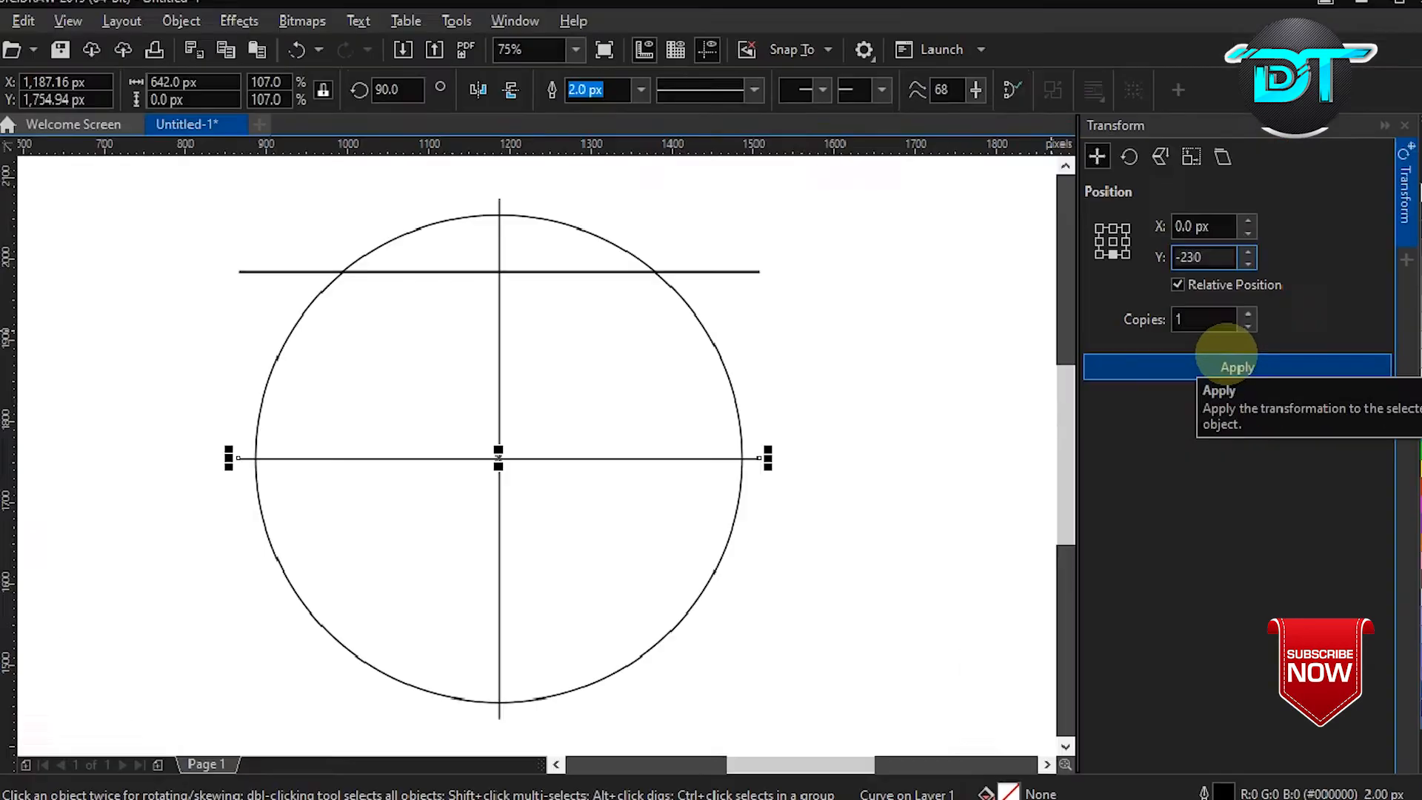
{"action": "left_click", "coordinate": [1227, 357]}
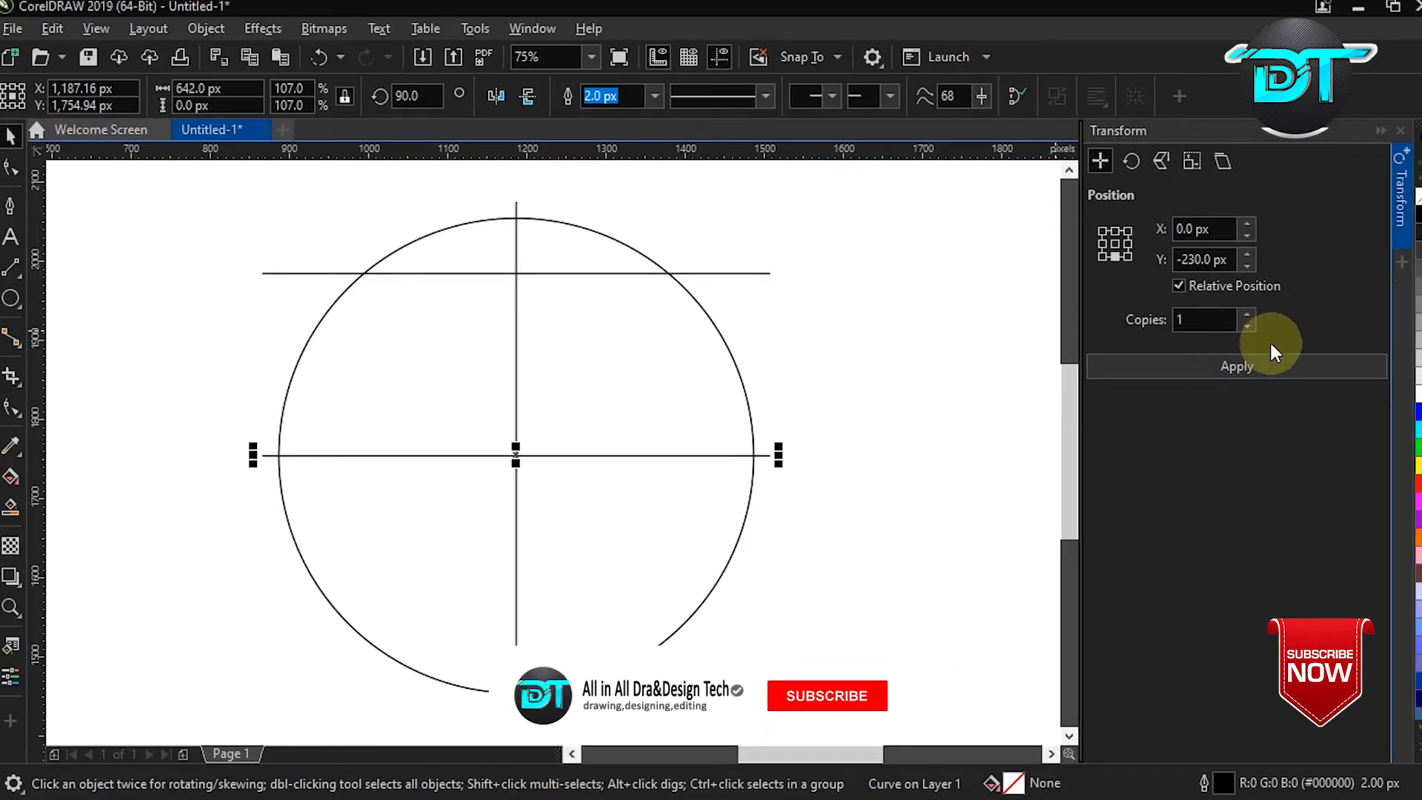
{"action": "left_click", "coordinate": [1268, 366]}
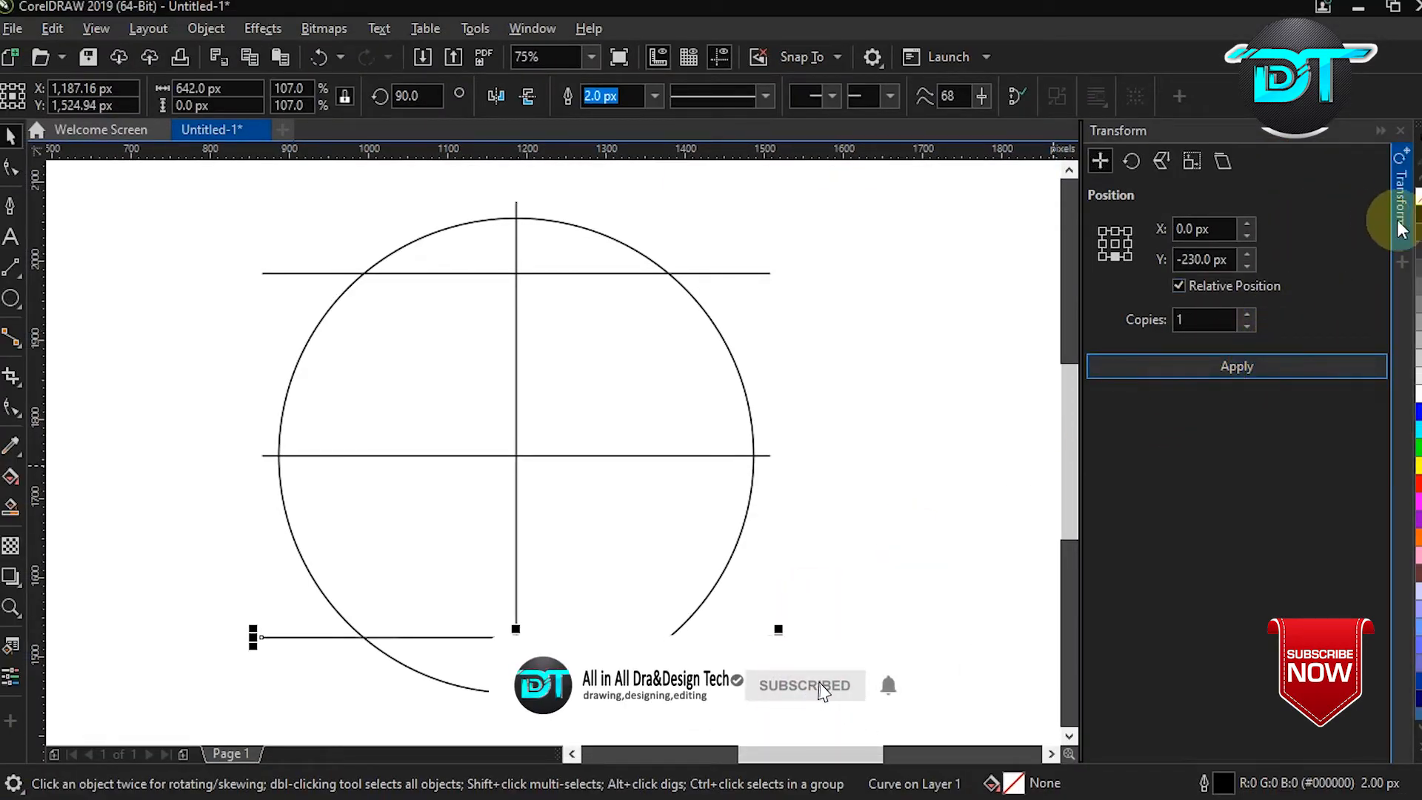
{"action": "left_click", "coordinate": [1405, 239]}
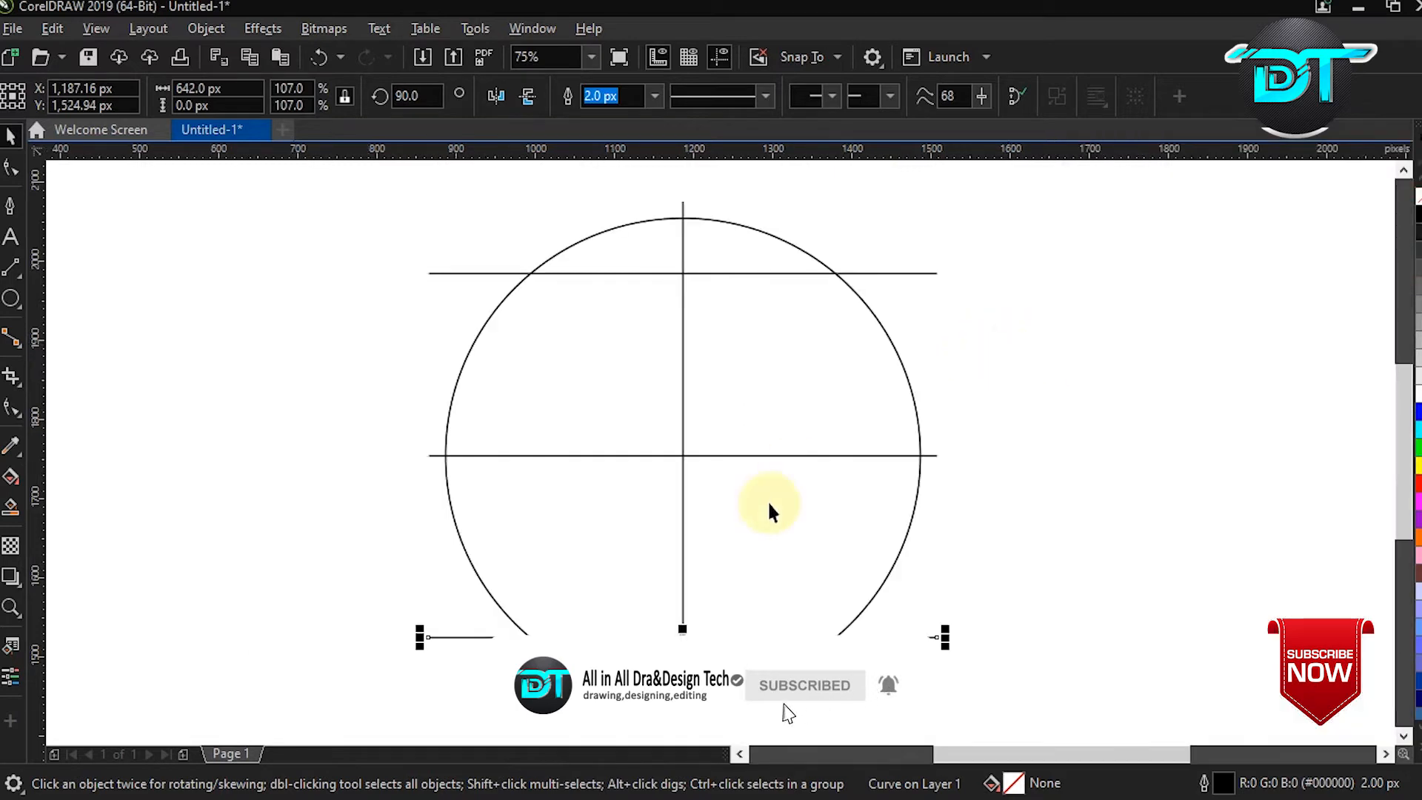
Duplicate the circle in place and set the copy's size to 350 px to make a concentric inner circle
{"action": "left_click", "coordinate": [778, 508]}
{"action": "right_click", "coordinate": [777, 508]}
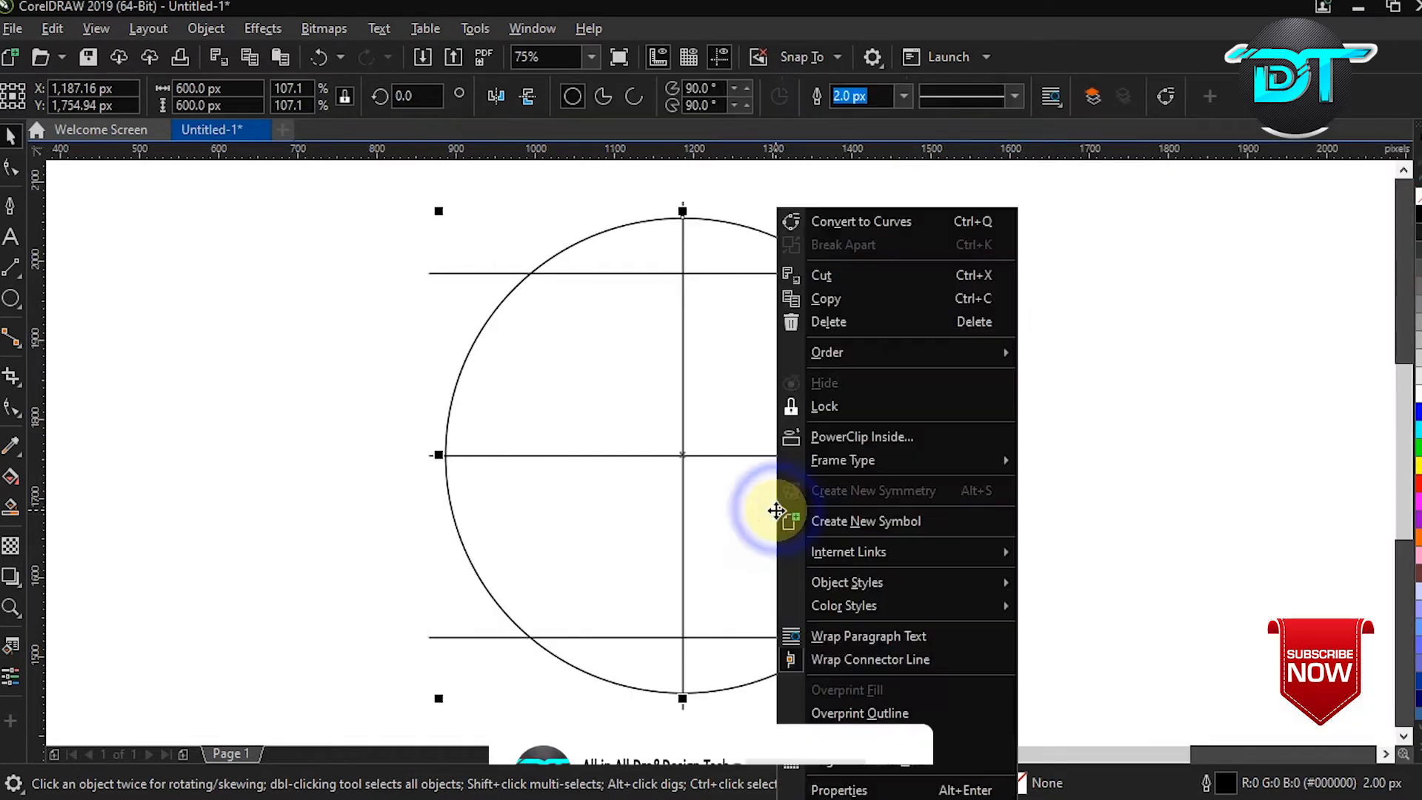
{"action": "left_click", "coordinate": [859, 311]}
{"action": "right_click", "coordinate": [1048, 312]}
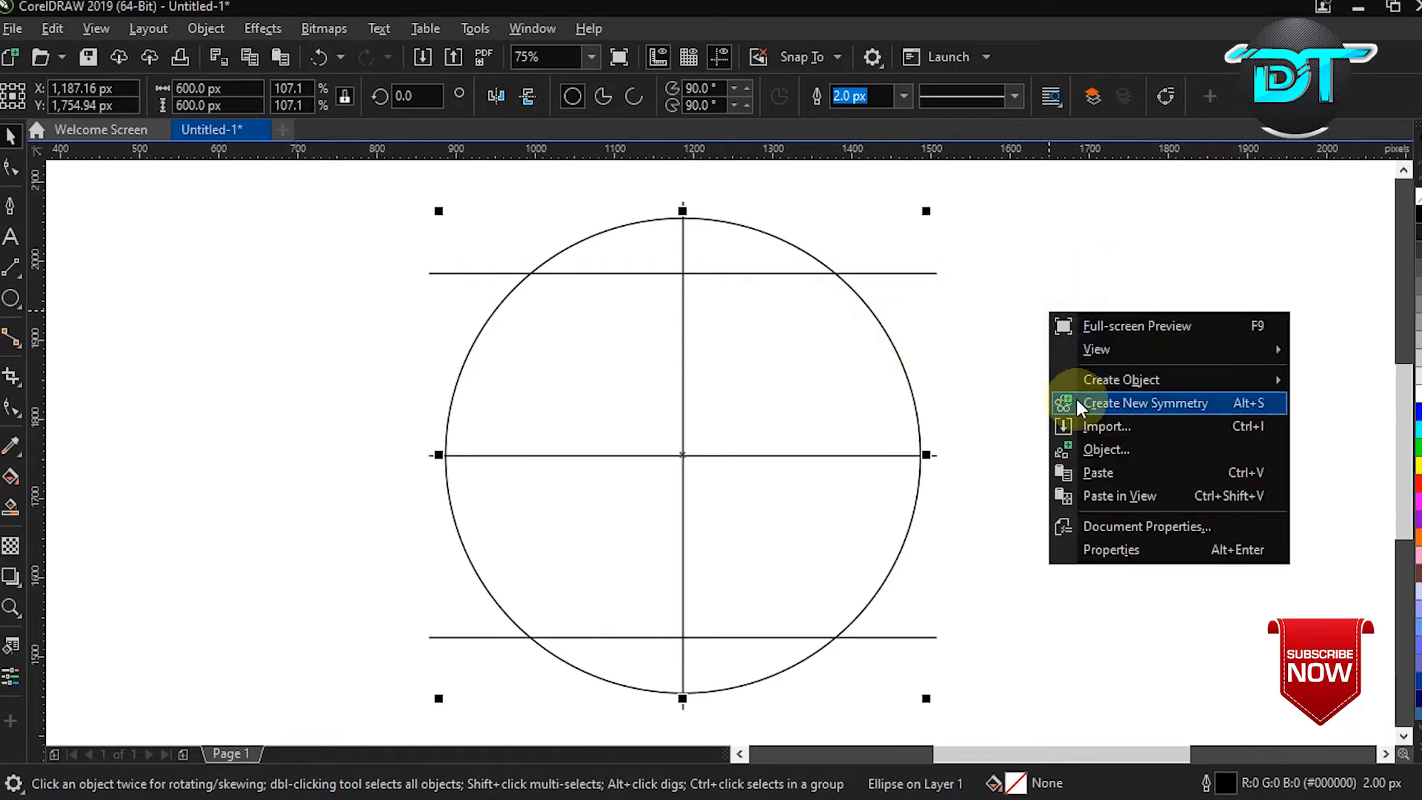
{"action": "left_click", "coordinate": [1105, 468]}
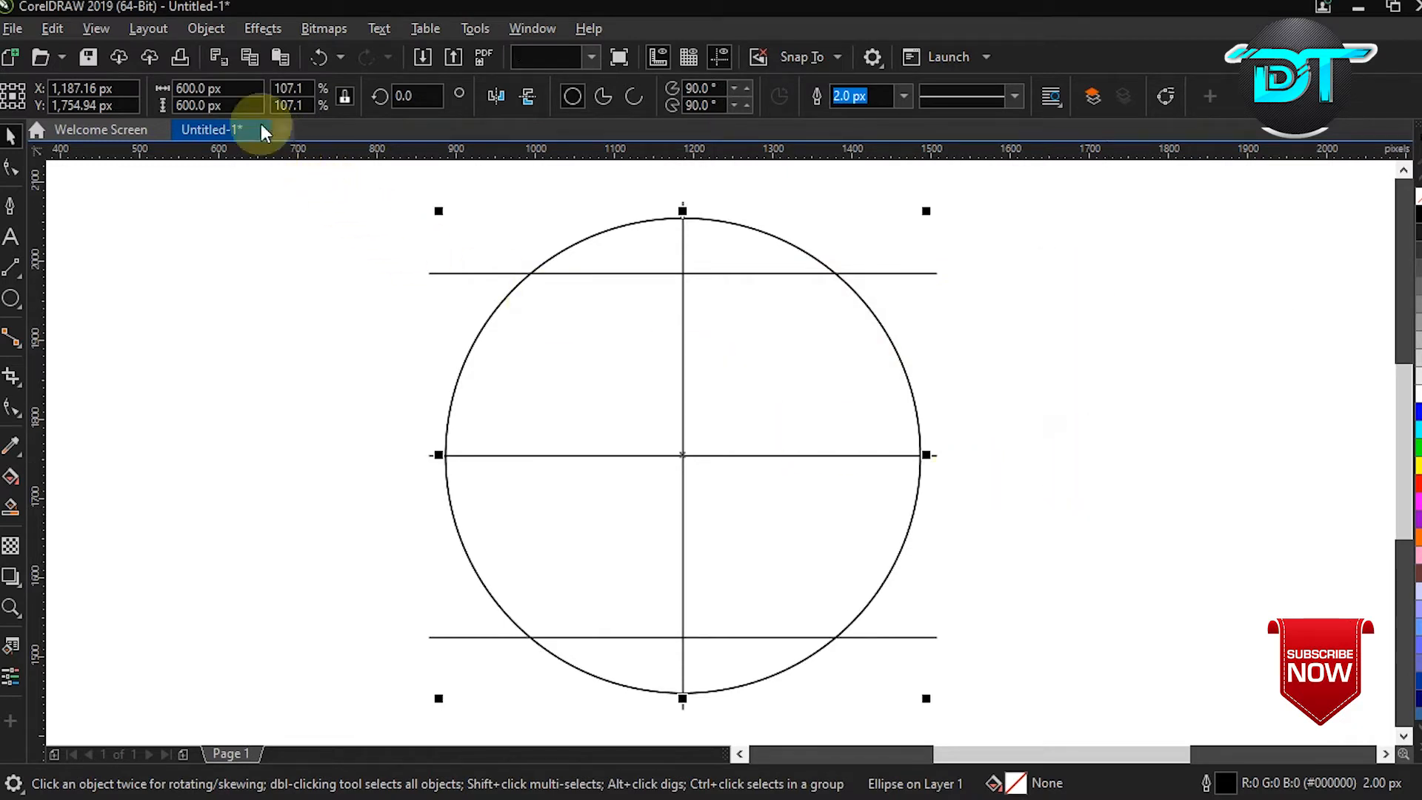
{"action": "left_click", "coordinate": [222, 88]}
{"action": "type", "text": "350"}
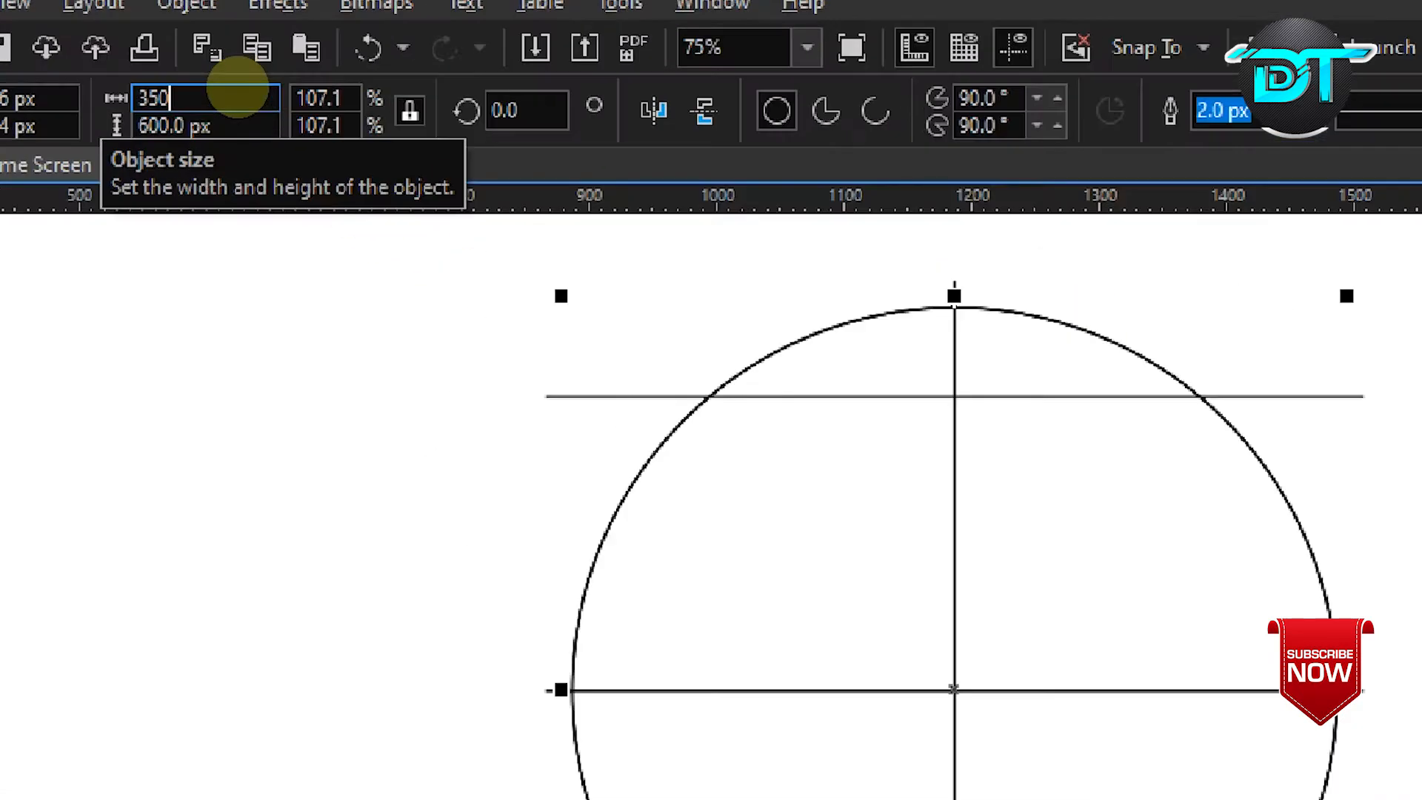
{"action": "key", "text": "Return"}
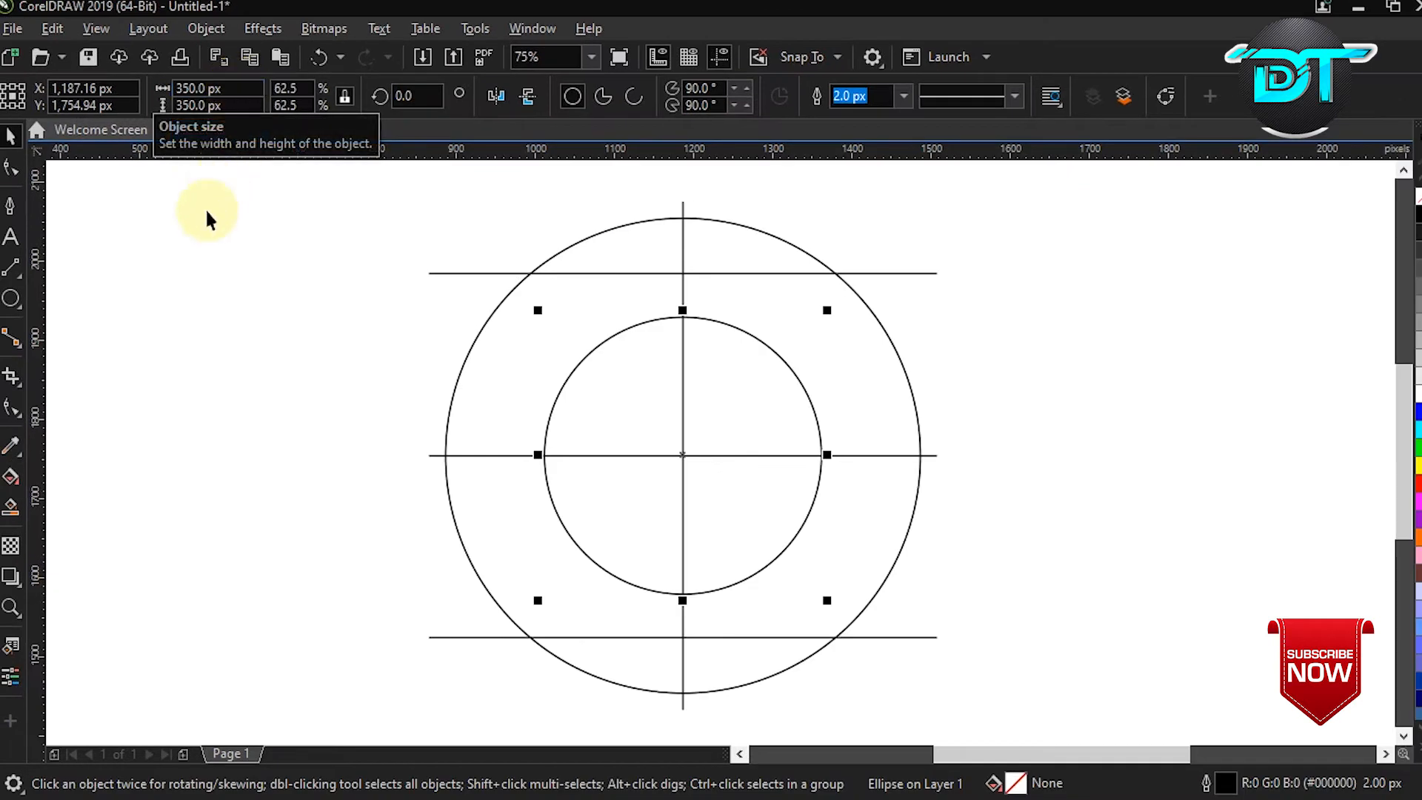
{"action": "left_click", "coordinate": [228, 323]}
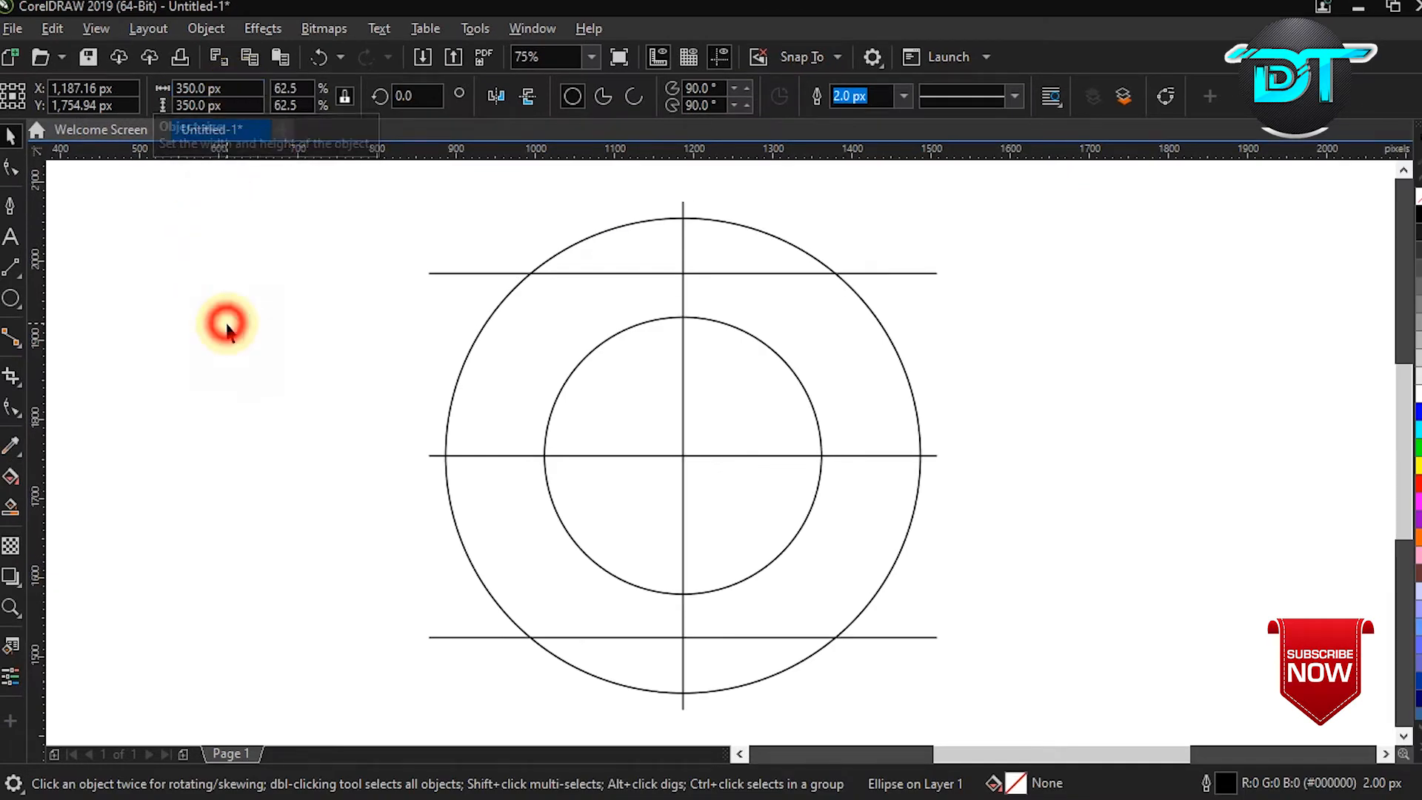
Draw an open Pen curve from the outer circle's upper left, down to the horizontal centre line, and looping up to the inner circle's upper right
{"action": "left_click", "coordinate": [10, 206]}
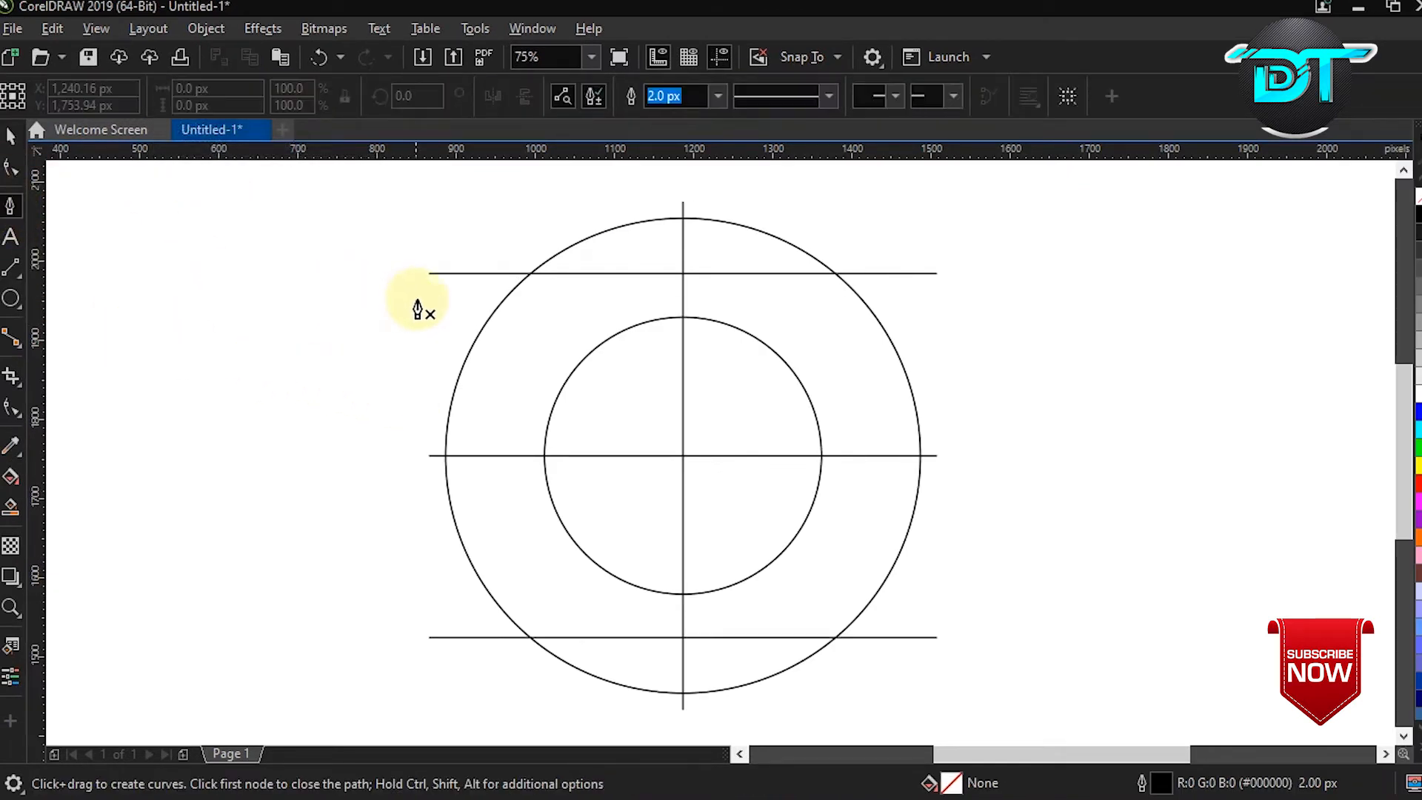
{"action": "left_click", "coordinate": [505, 300]}
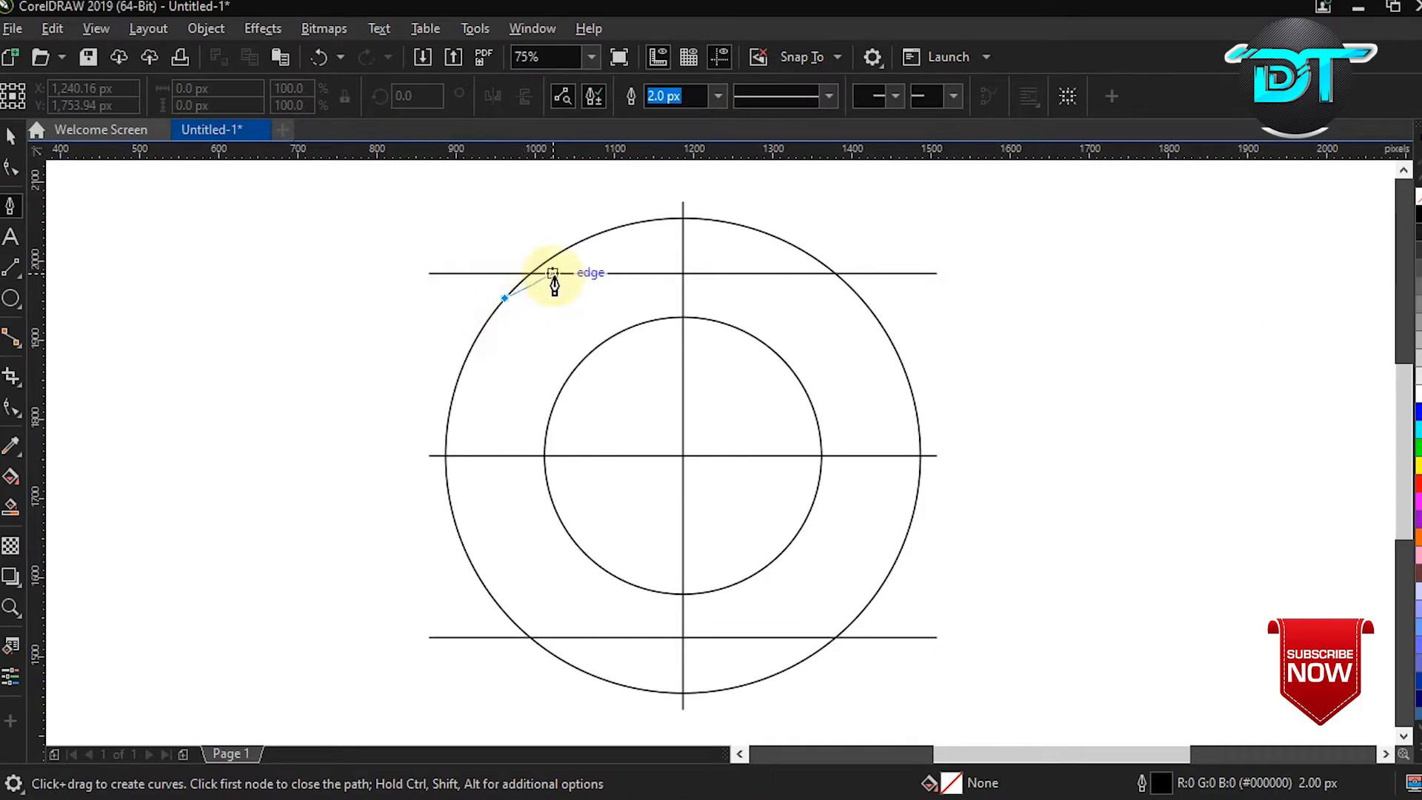
{"action": "left_click_drag", "start_coordinate": [555, 273], "coordinate": [643, 342]}
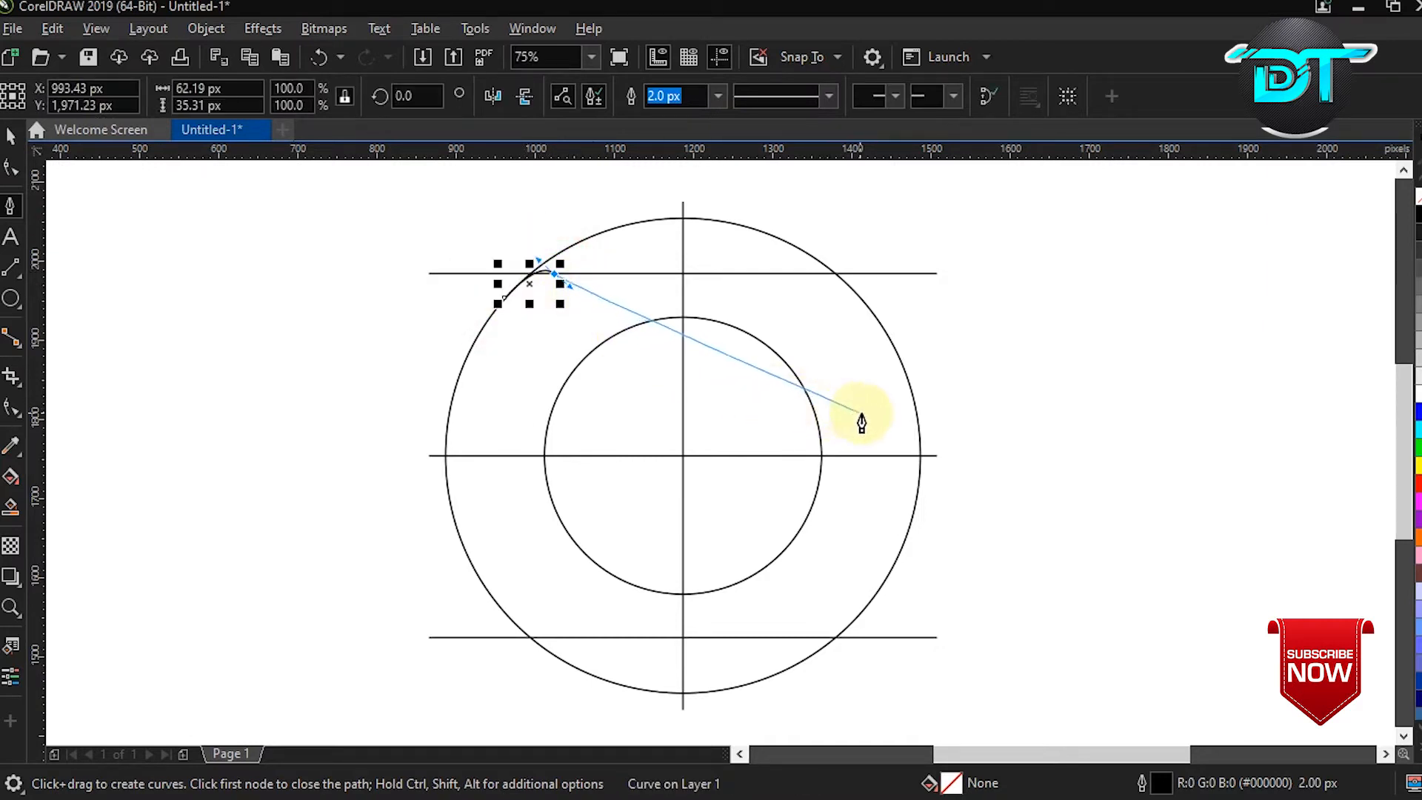
{"action": "left_click_drag", "start_coordinate": [860, 413], "coordinate": [888, 275]}
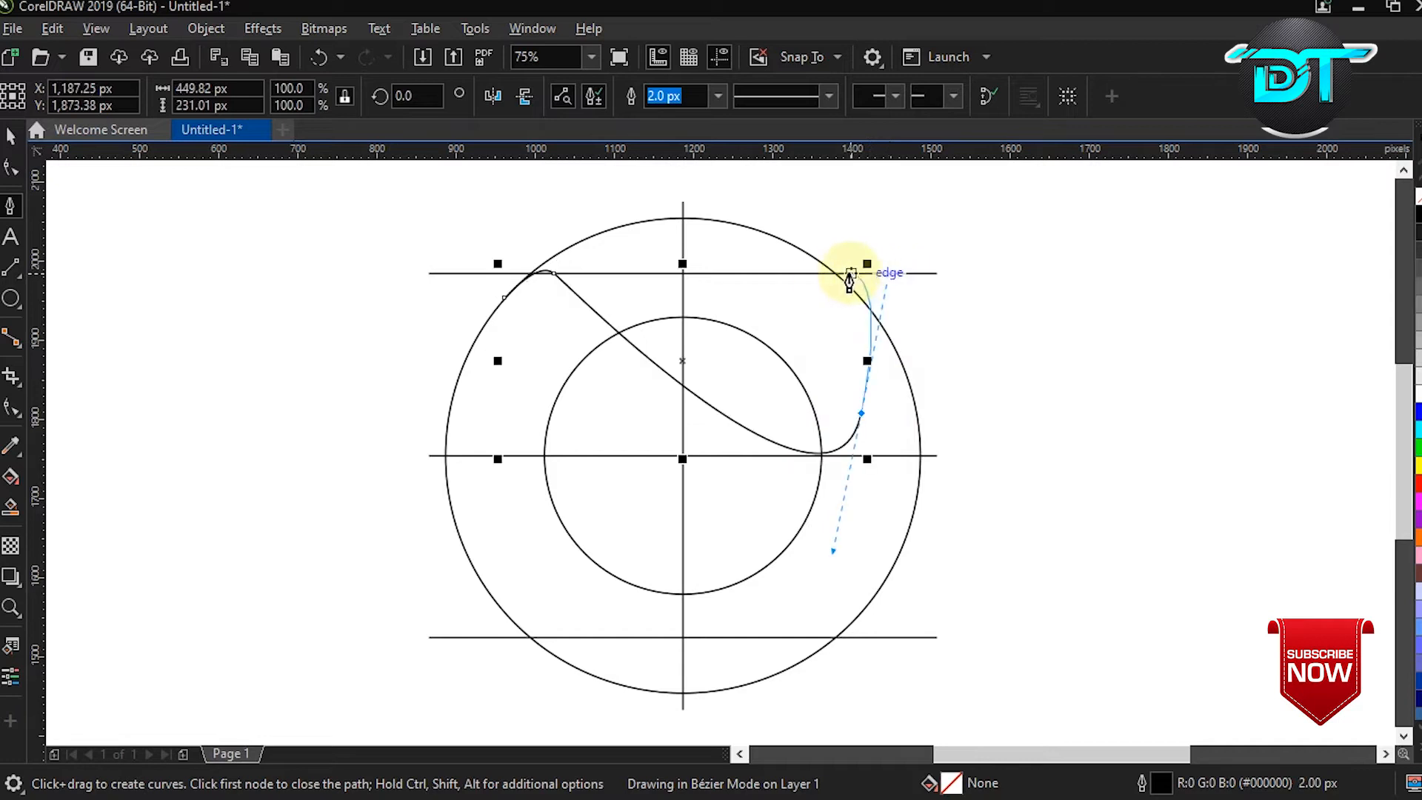
{"action": "left_click_drag", "start_coordinate": [784, 360], "coordinate": [753, 470]}
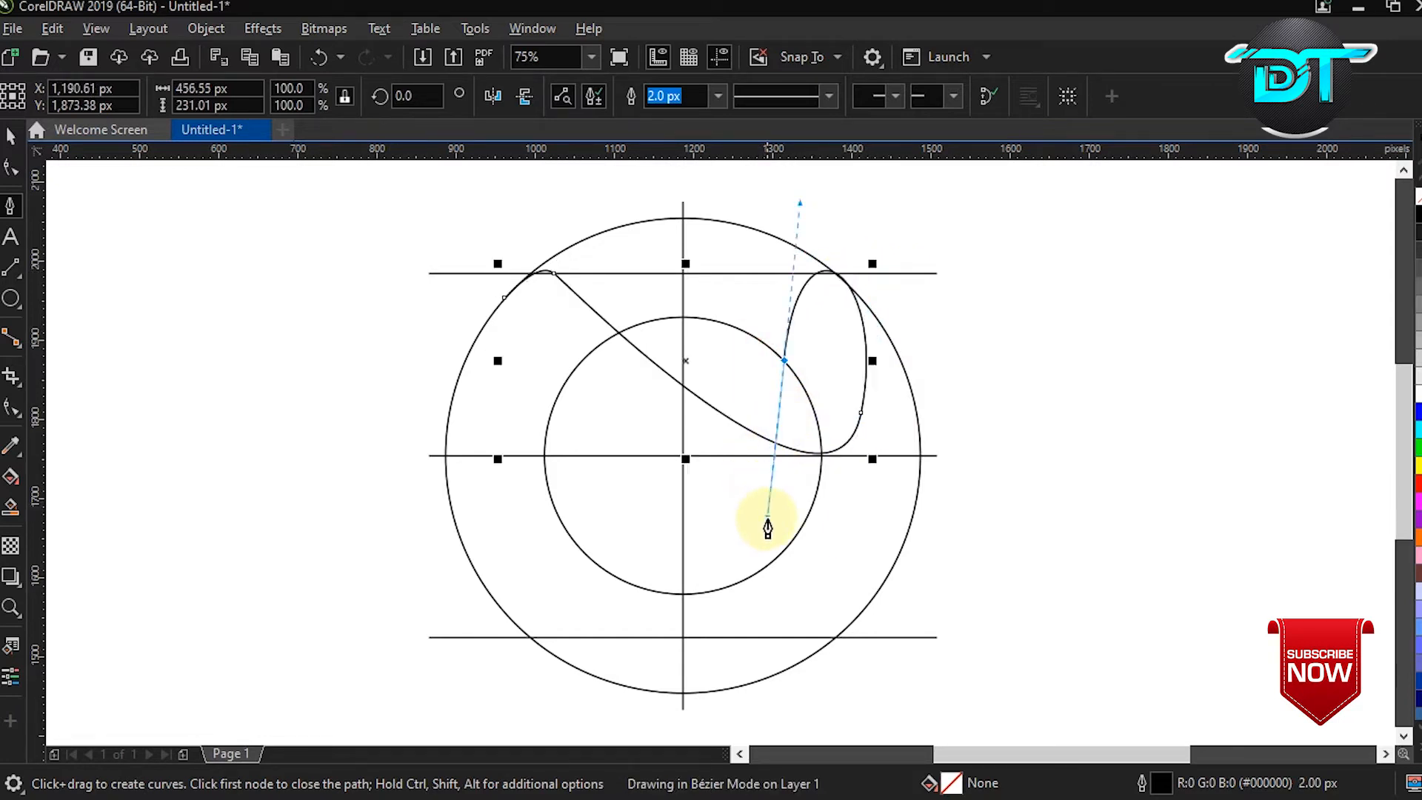
{"action": "double_click", "coordinate": [786, 362]}
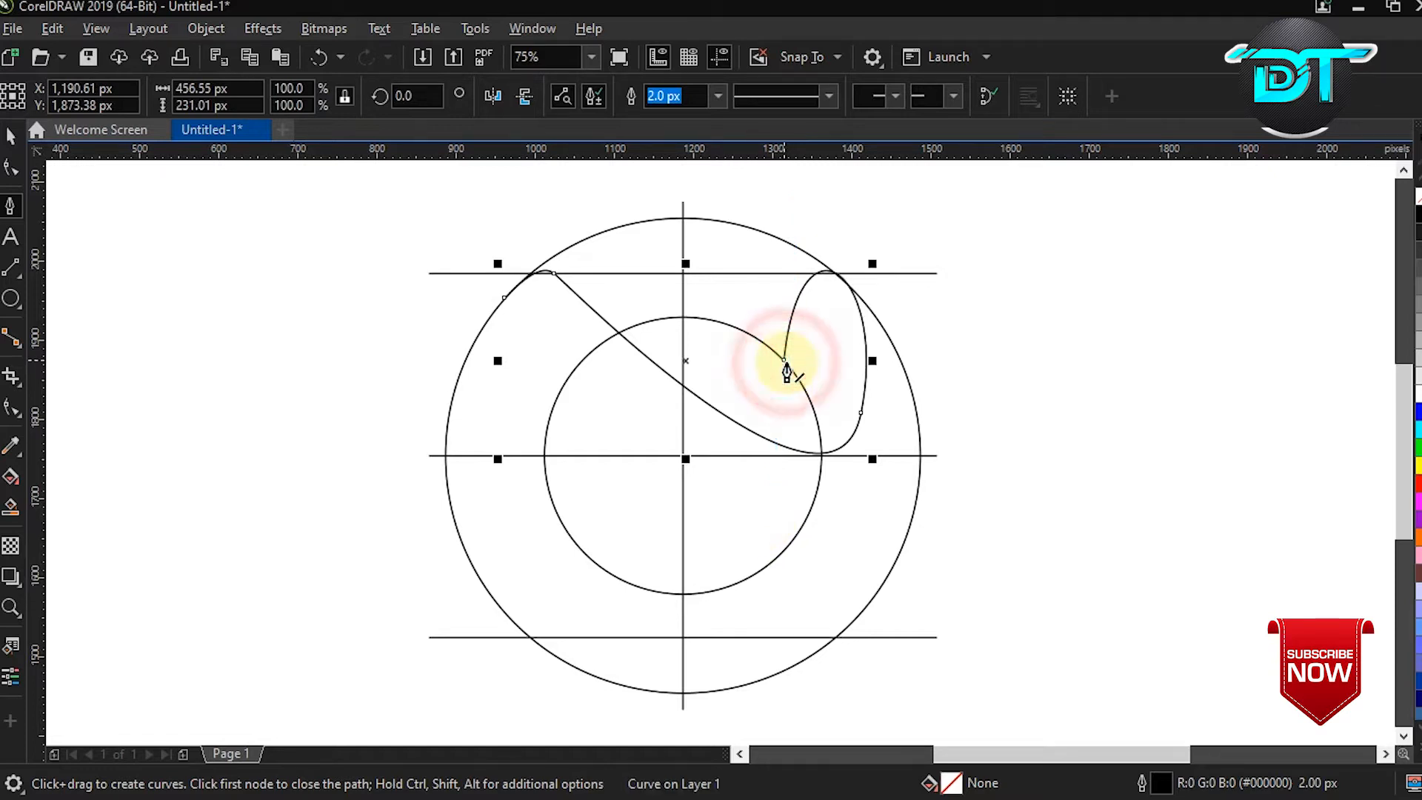
Cut the inner 350 px circle from the drawing
{"action": "left_click", "coordinate": [10, 137]}
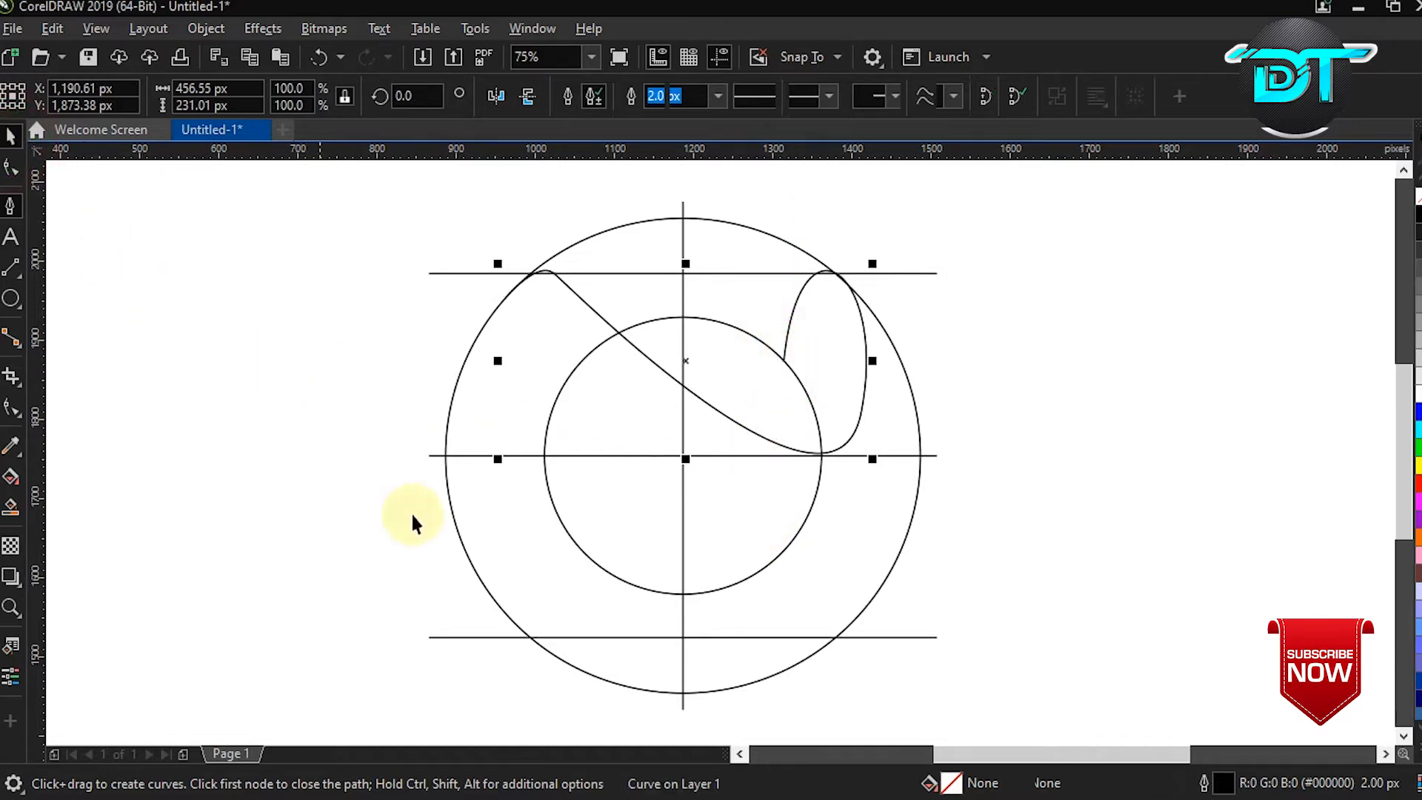
{"action": "left_click", "coordinate": [581, 492]}
{"action": "right_click", "coordinate": [581, 492]}
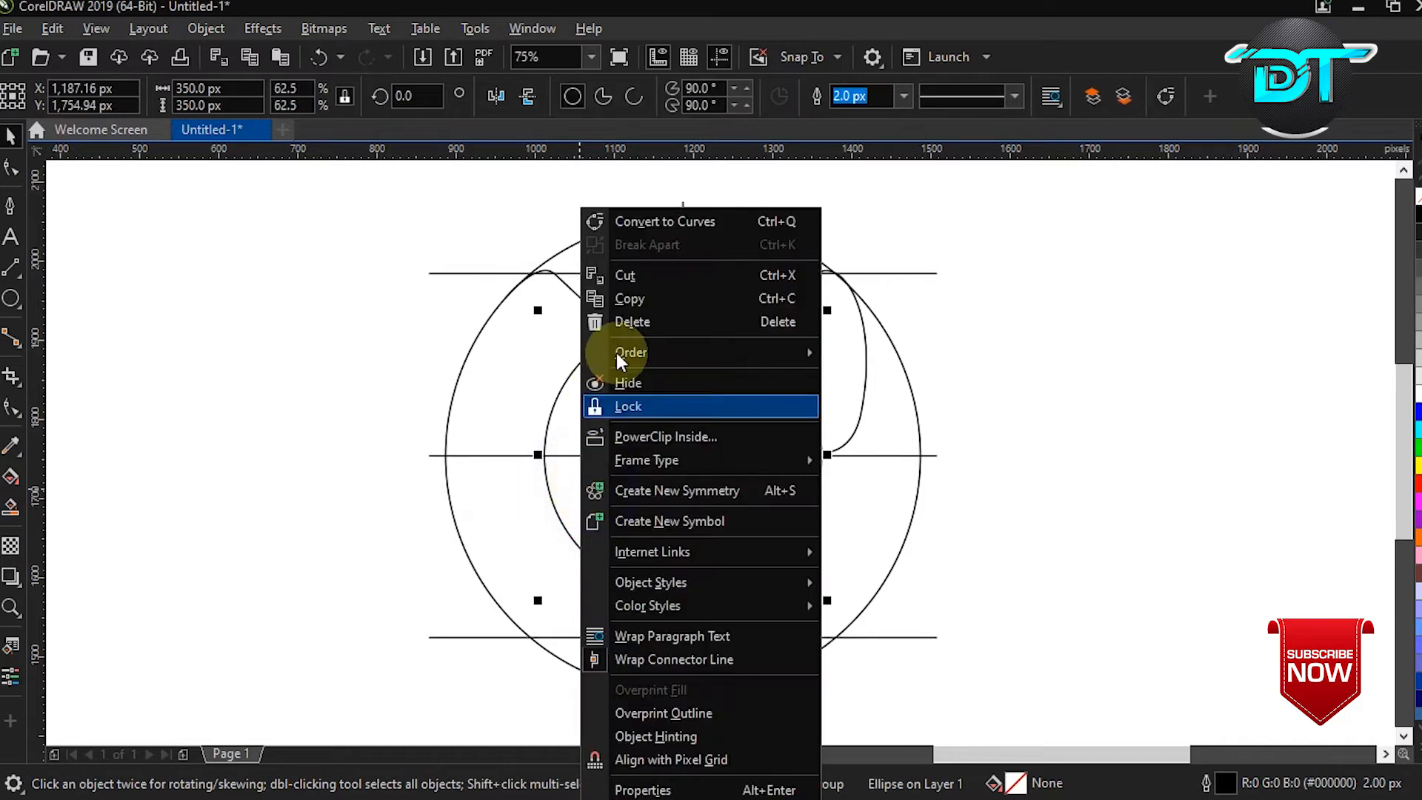
{"action": "left_click", "coordinate": [631, 273]}
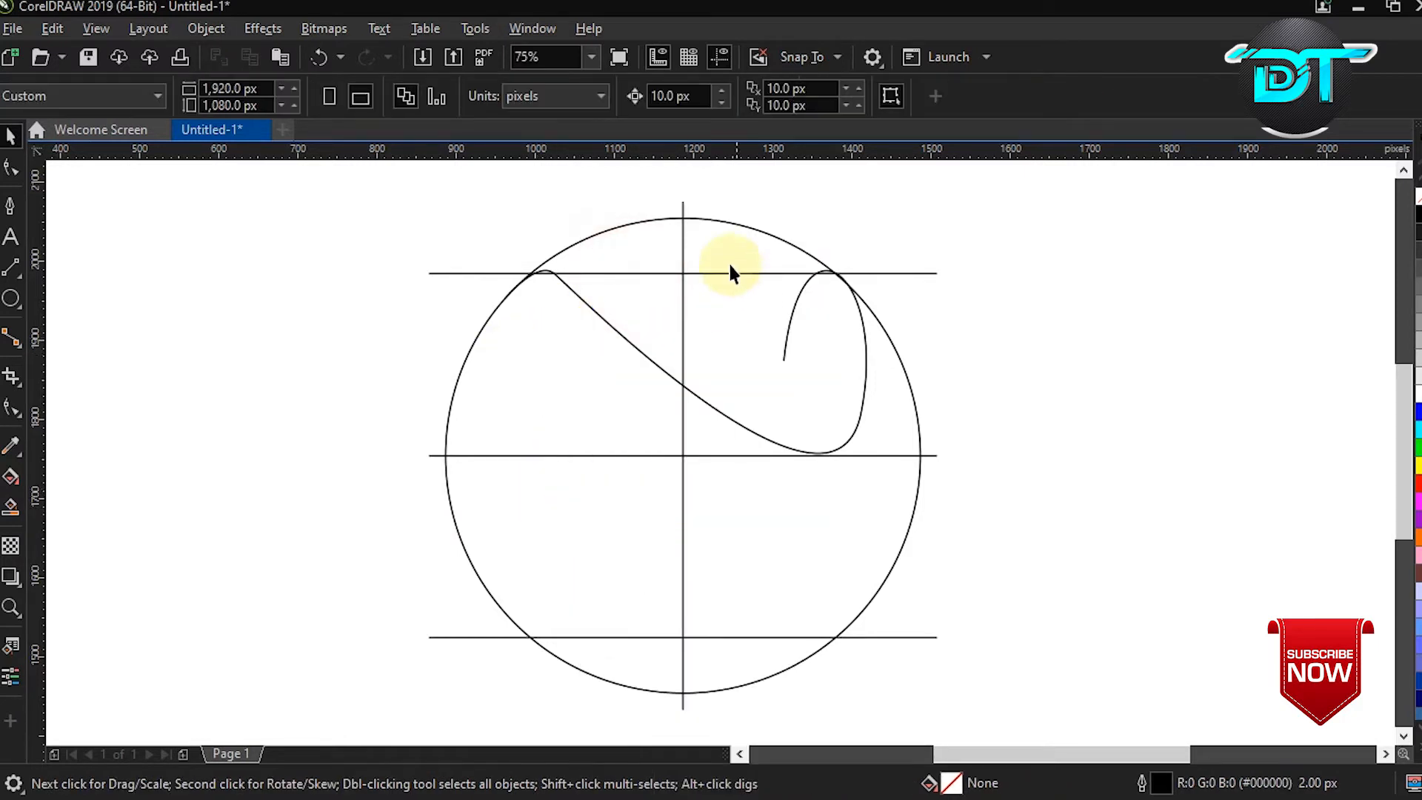
Delete the upper and lower horizontal lines and the vertical centre line
{"action": "left_click", "coordinate": [901, 274]}
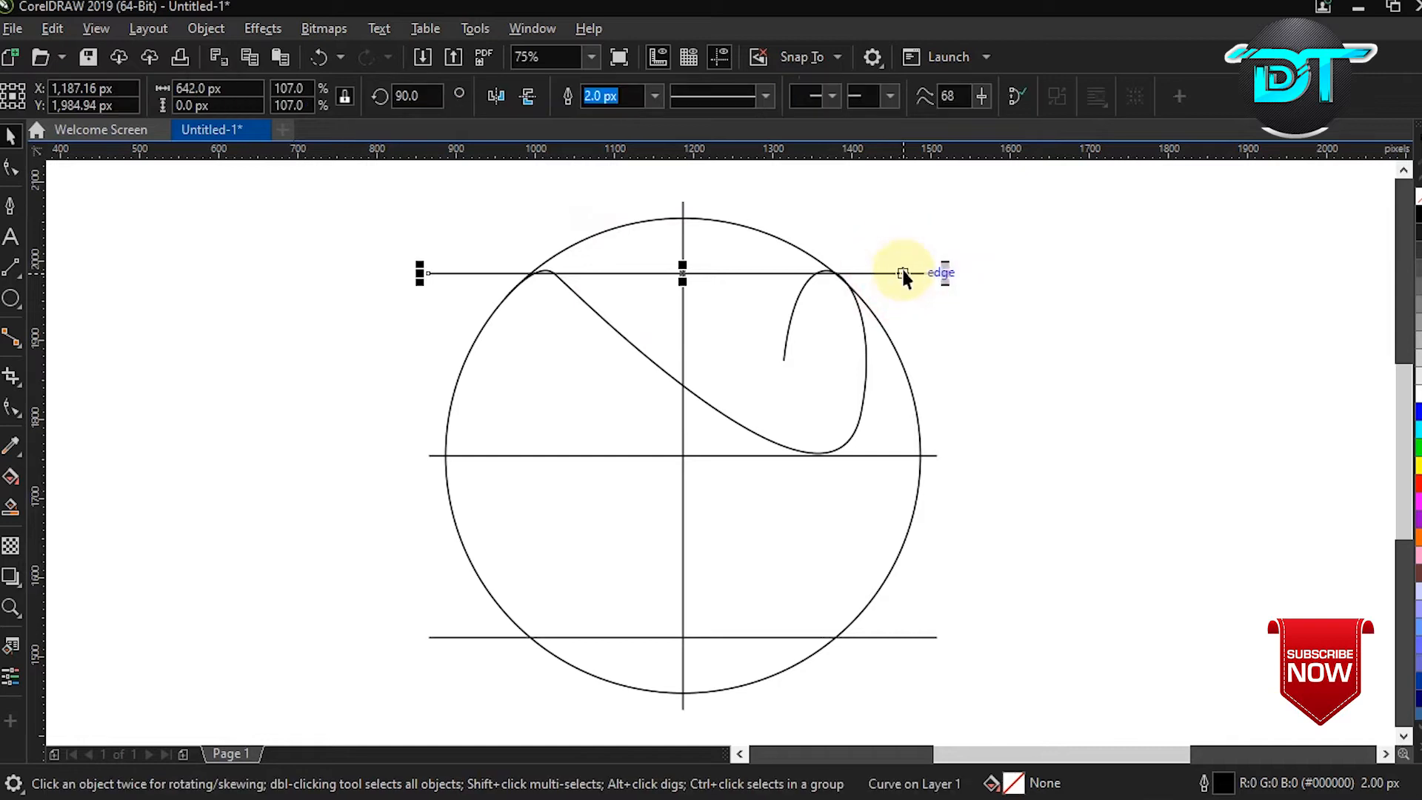
{"action": "left_click", "coordinate": [931, 638], "text": "shift"}
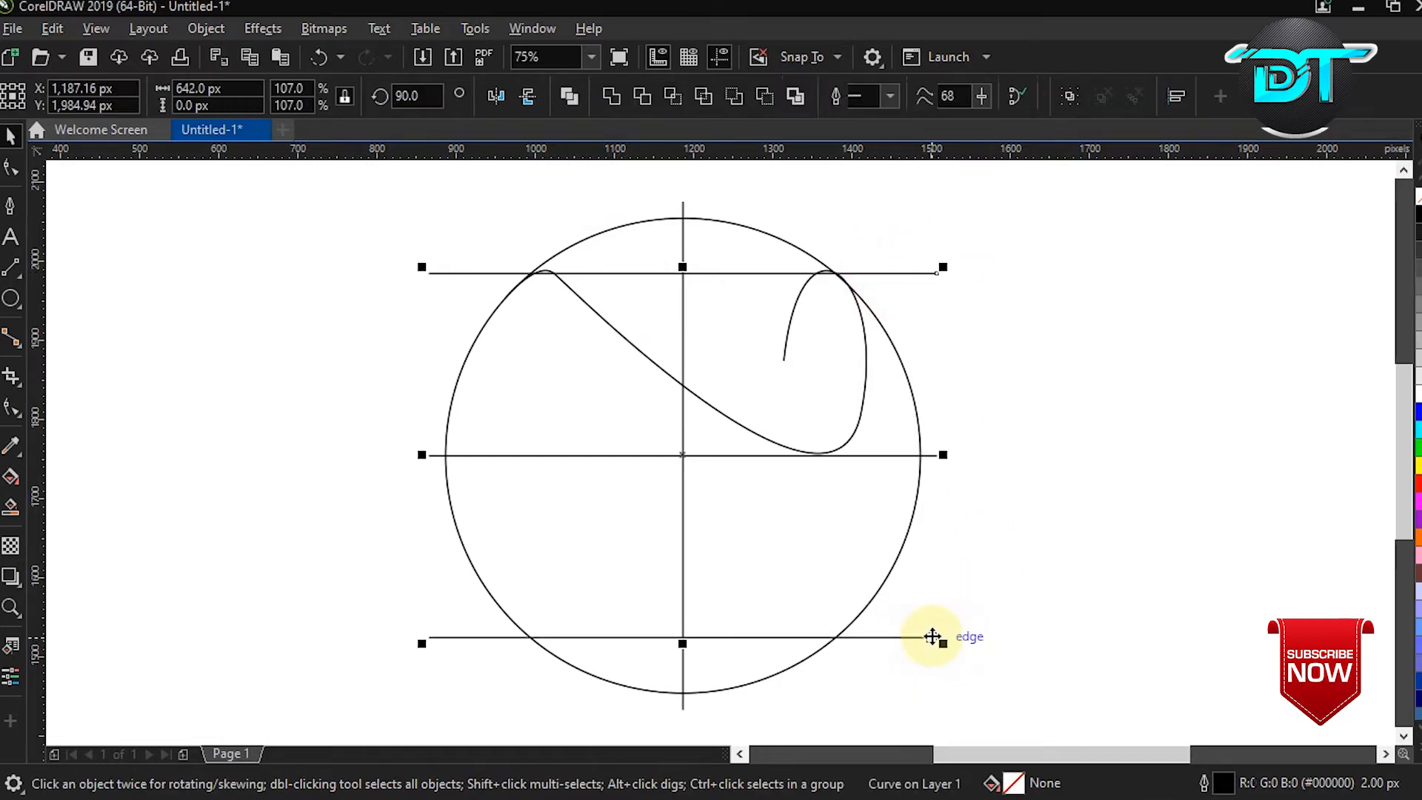
{"action": "right_click", "coordinate": [935, 639]}
{"action": "left_click", "coordinate": [976, 207]}
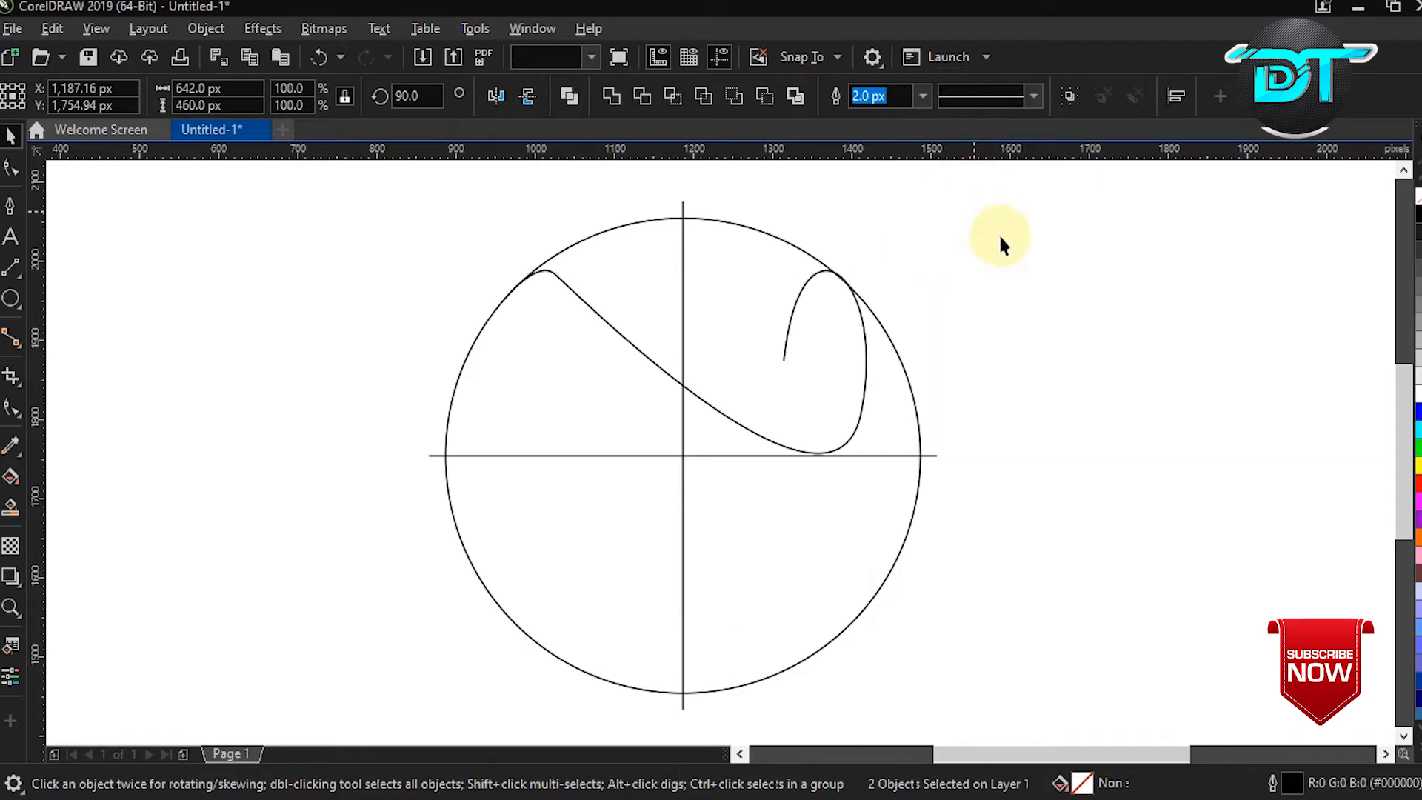
{"action": "left_click", "coordinate": [682, 199]}
{"action": "right_click", "coordinate": [683, 201]}
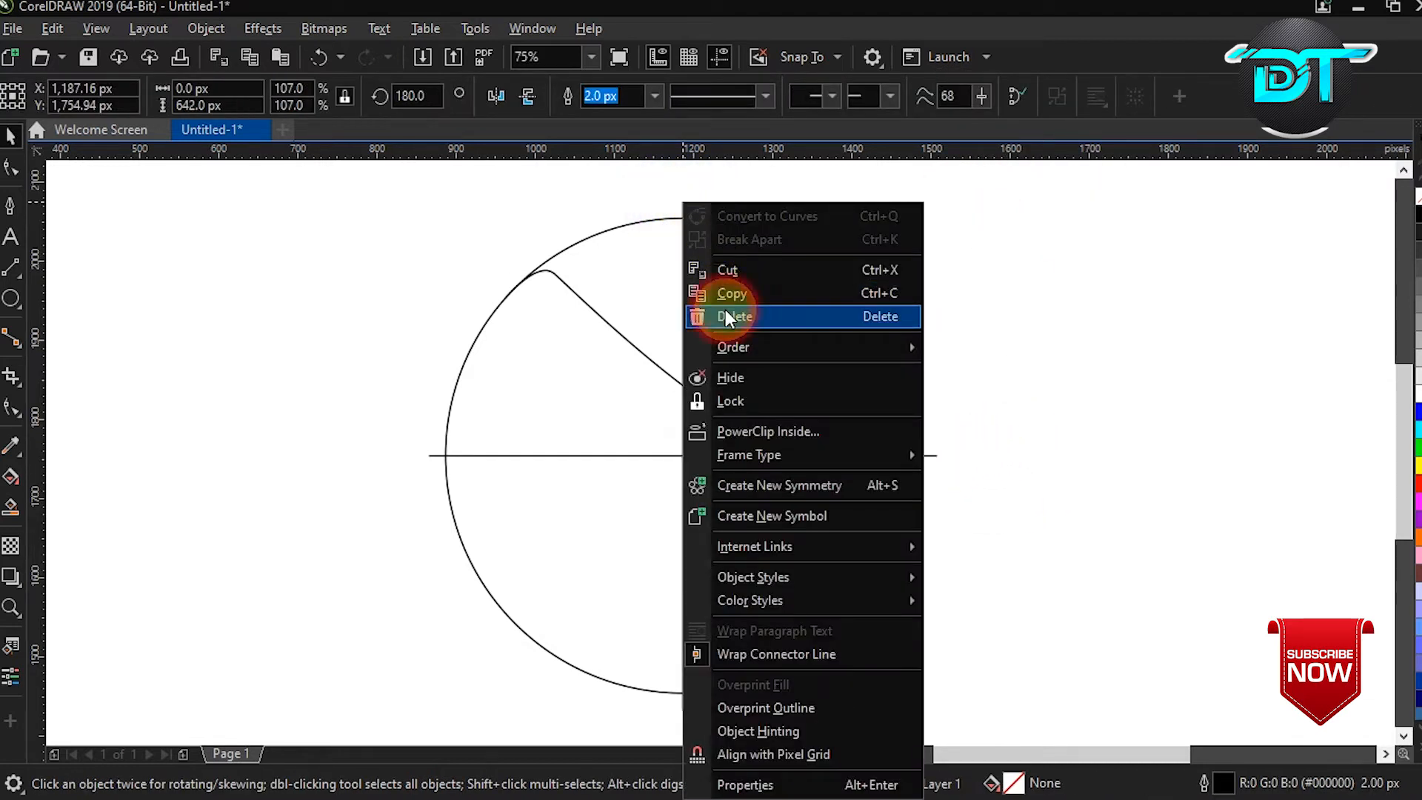
{"action": "left_click", "coordinate": [726, 316]}
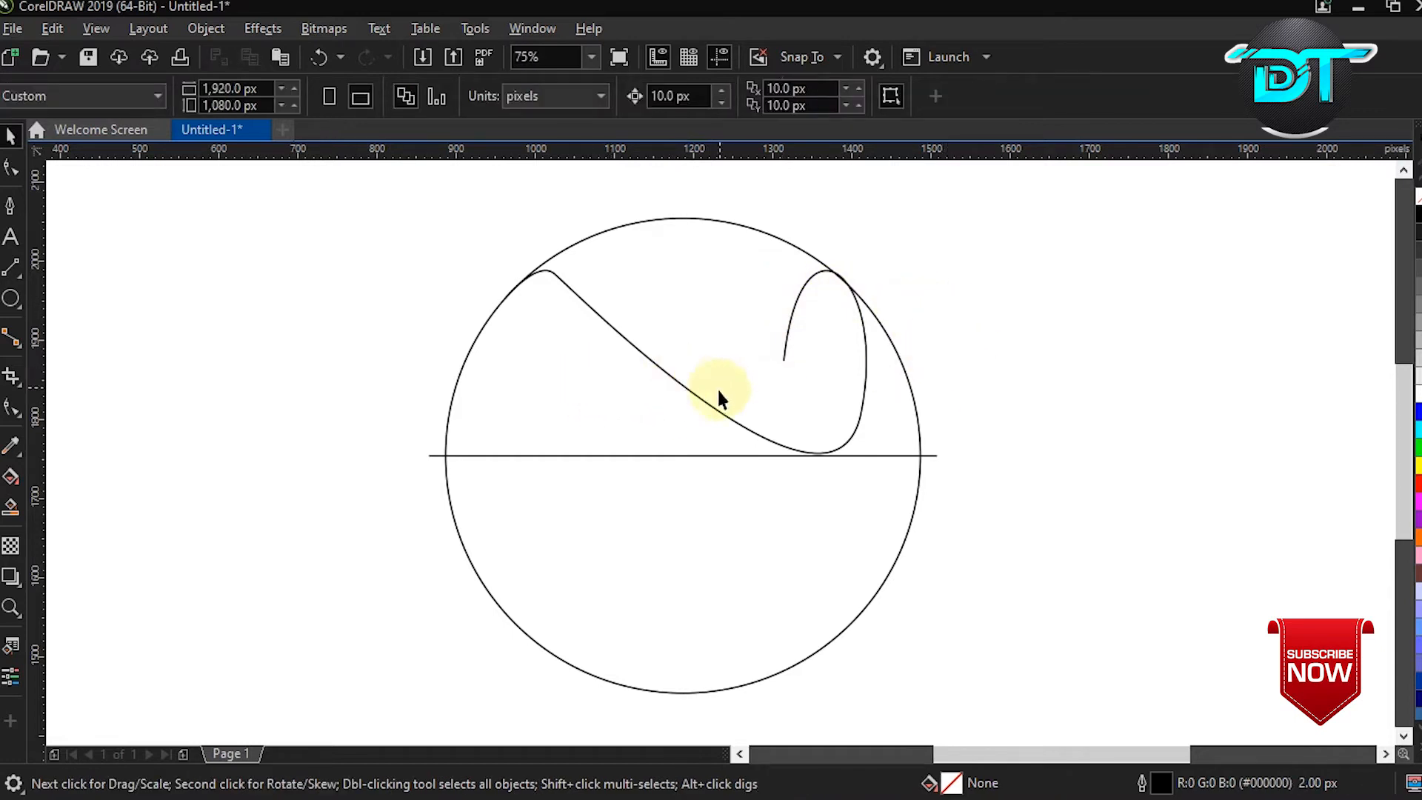
Extrude the Pen curve toward the right with a depth of 25, placing the vanishing point at about X 149.55 px, Y -30.44 px
{"action": "left_click", "coordinate": [12, 580]}
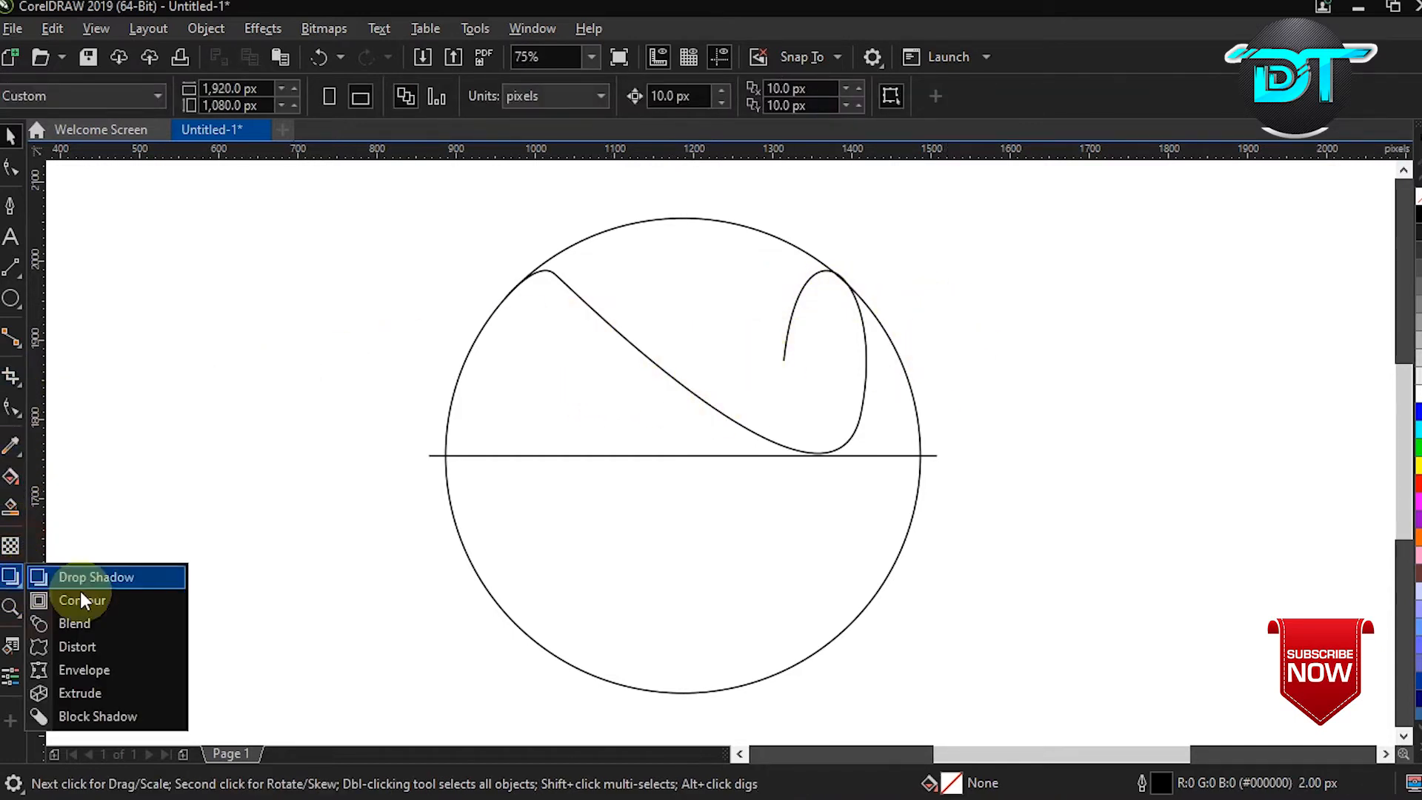
{"action": "left_click", "coordinate": [117, 689]}
{"action": "left_click", "coordinate": [663, 372]}
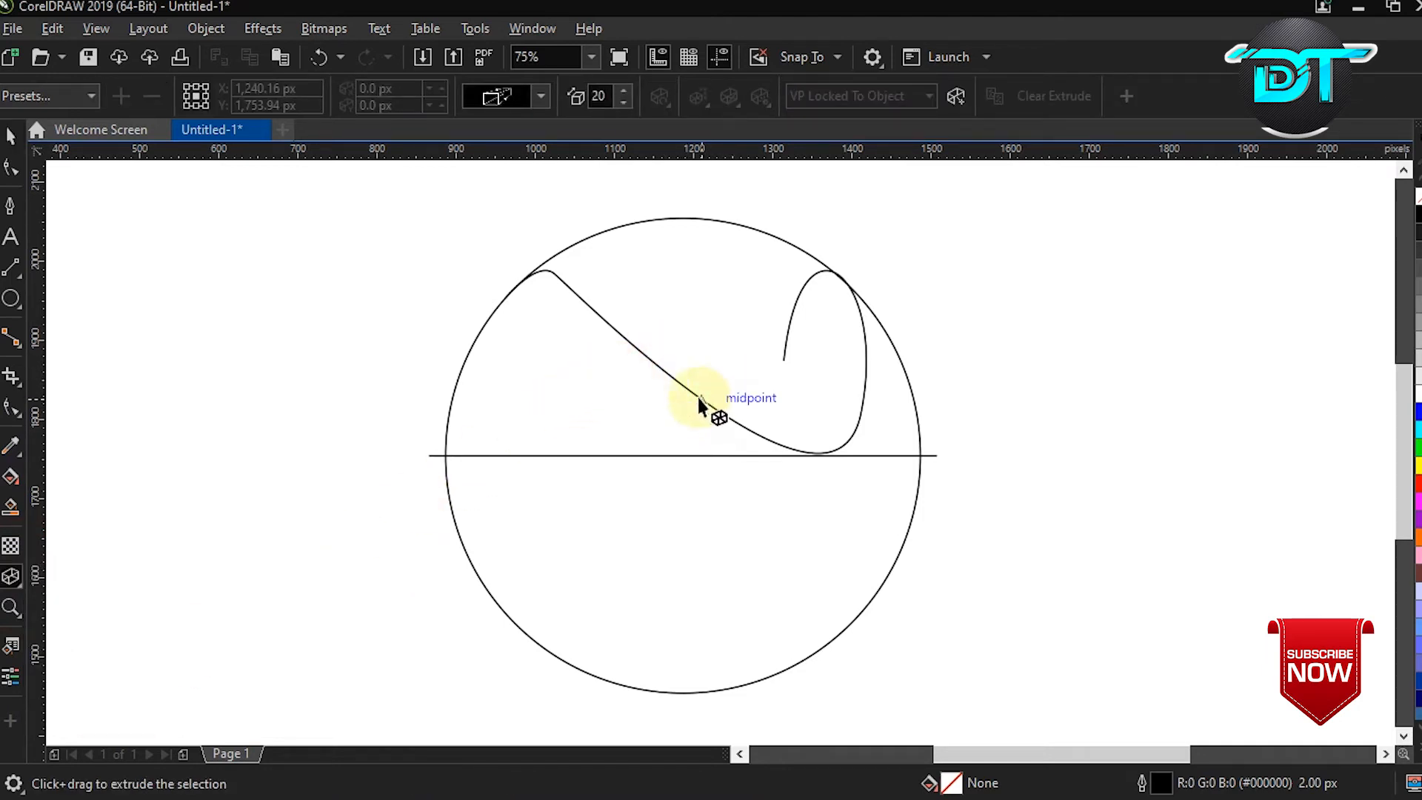
{"action": "left_click_drag", "start_coordinate": [676, 375], "coordinate": [793, 381]}
{"action": "left_click", "coordinate": [793, 387]}
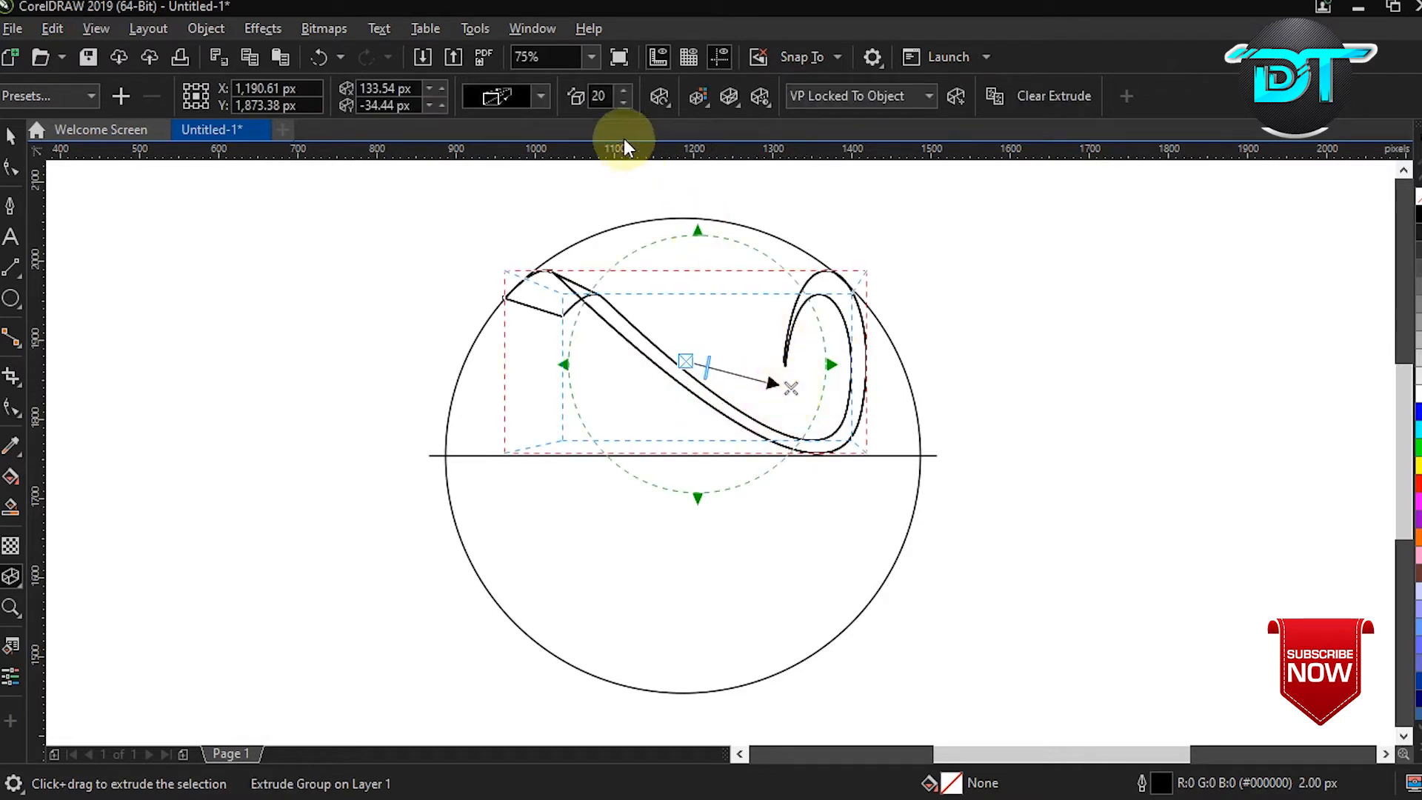
{"action": "left_click", "coordinate": [623, 92]}
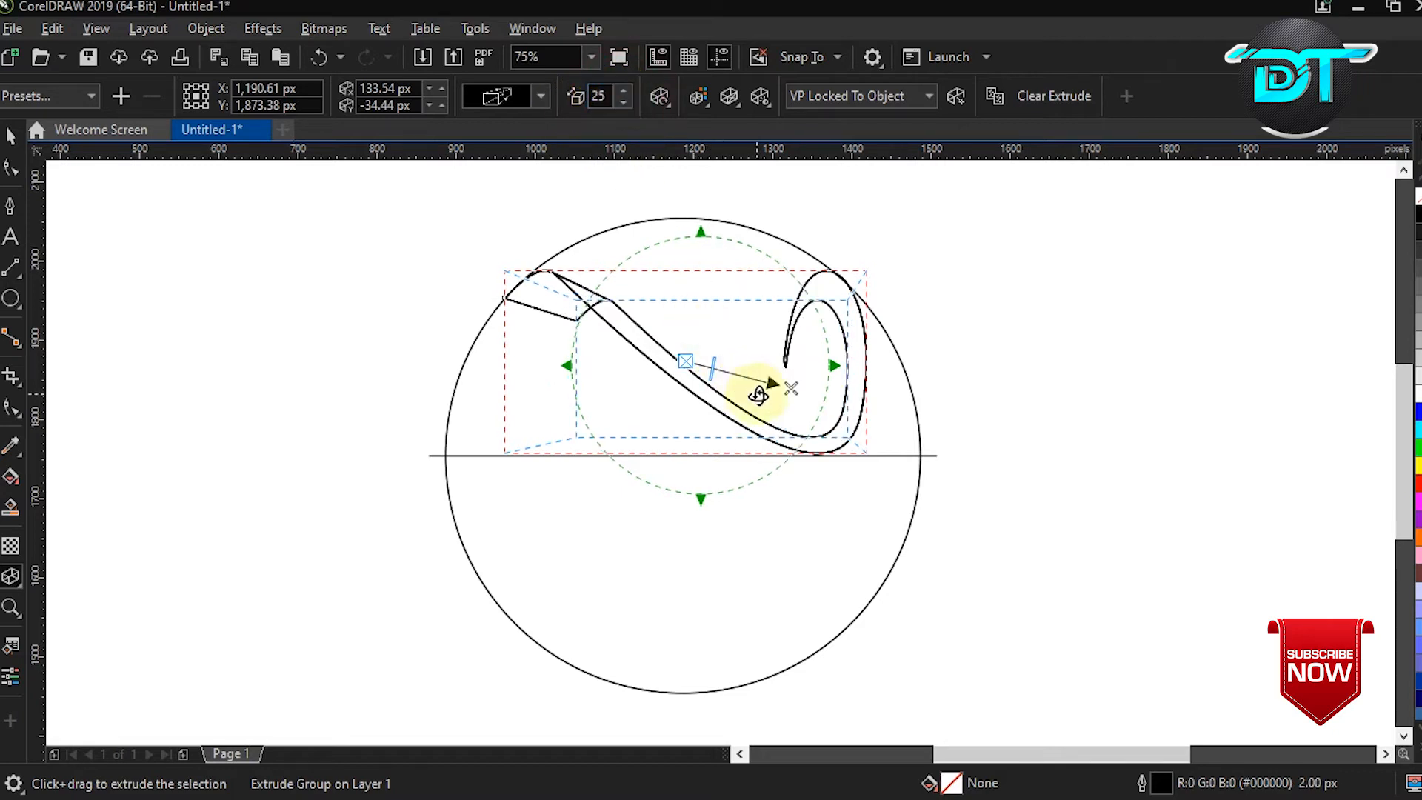
{"action": "left_click_drag", "start_coordinate": [792, 388], "coordinate": [796, 386]}
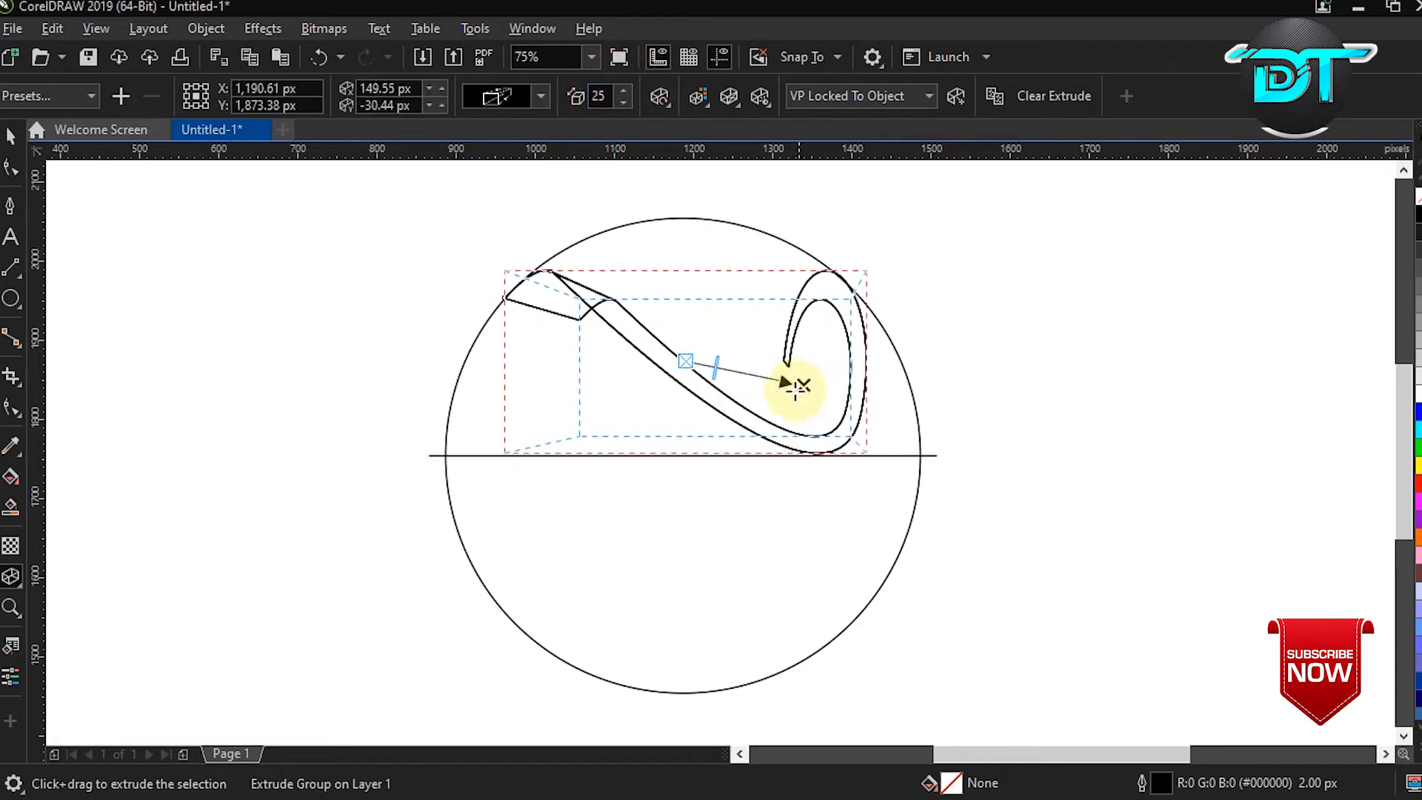
Break the extrude group apart and delete the original Pen curve, leaving the extruded faces in place
{"action": "left_click", "coordinate": [220, 34]}
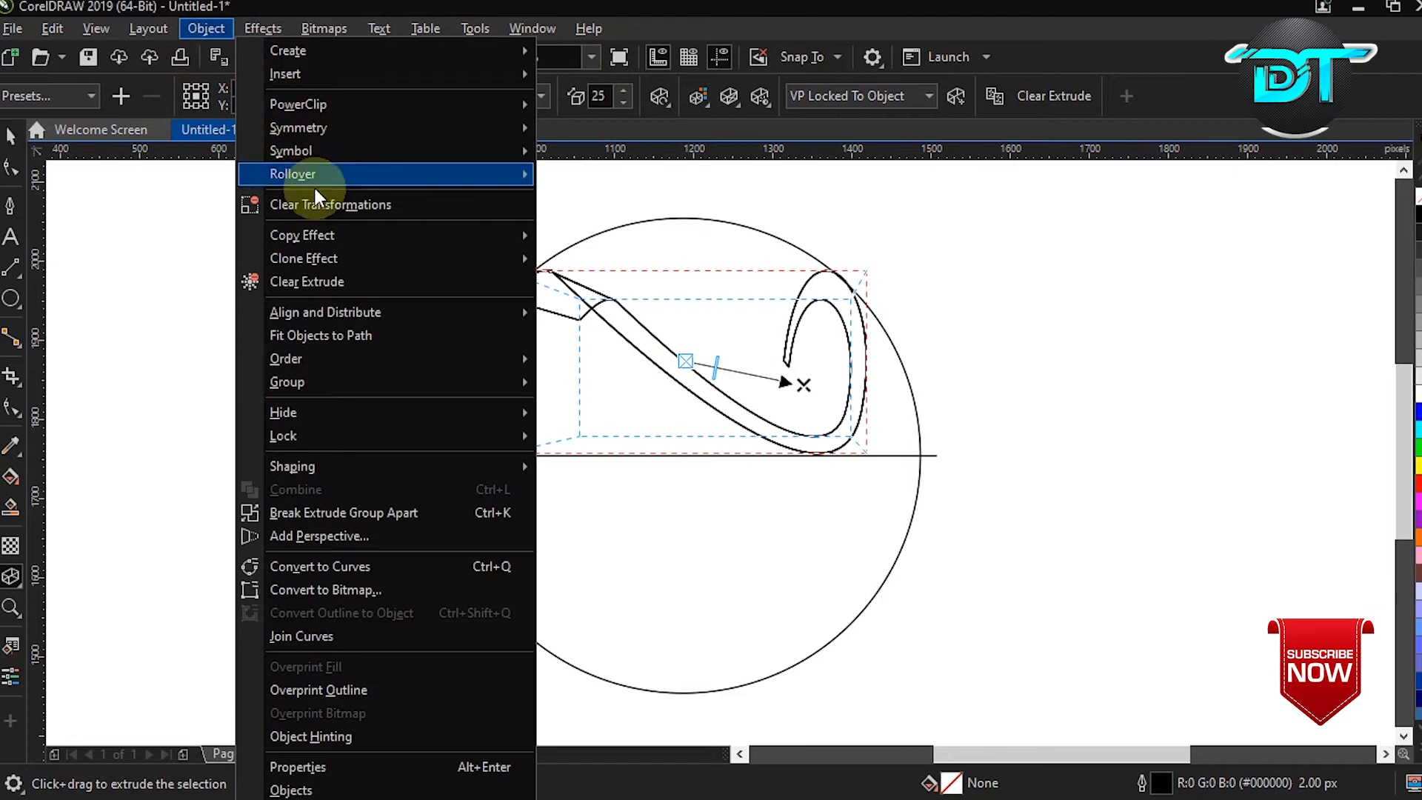
{"action": "left_click", "coordinate": [339, 518]}
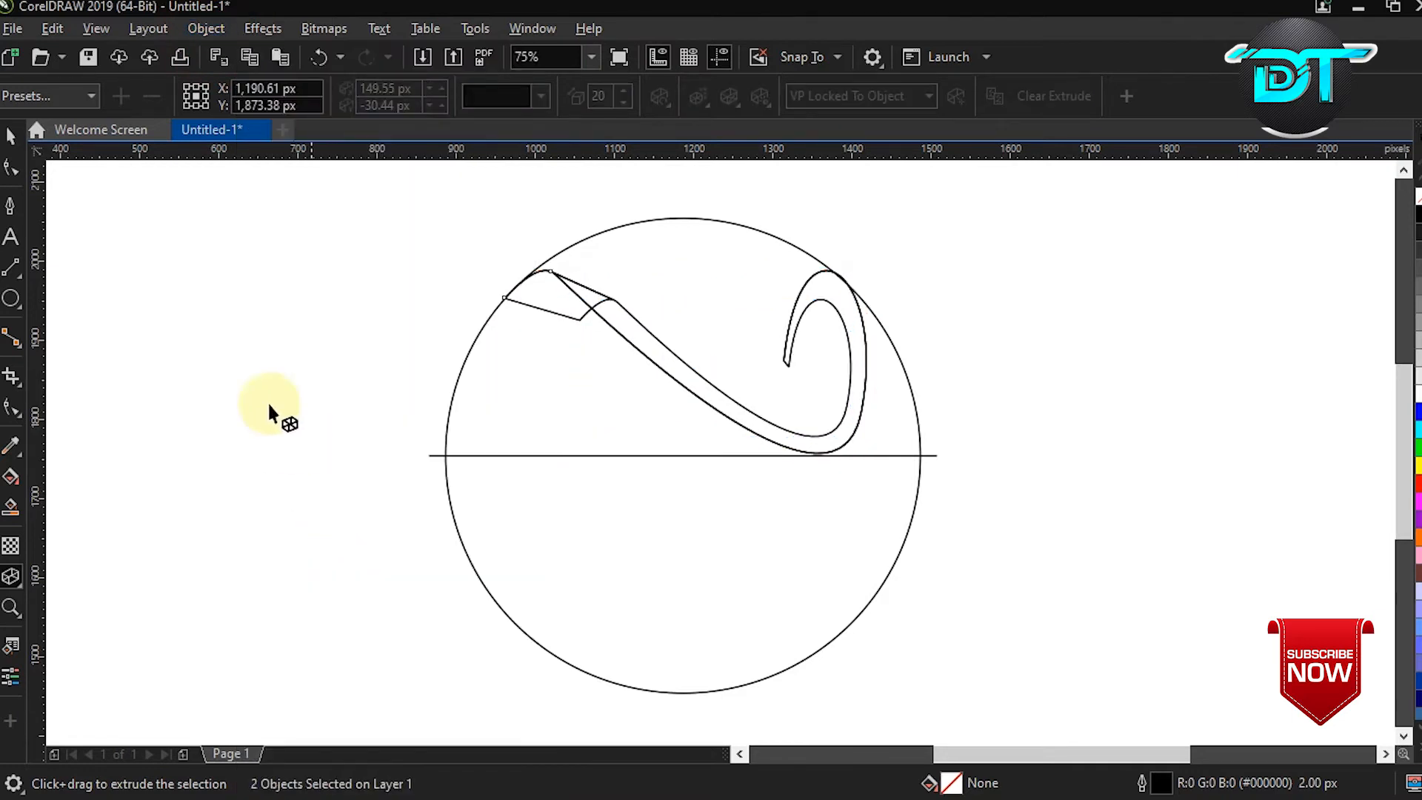
{"action": "left_click", "coordinate": [11, 137]}
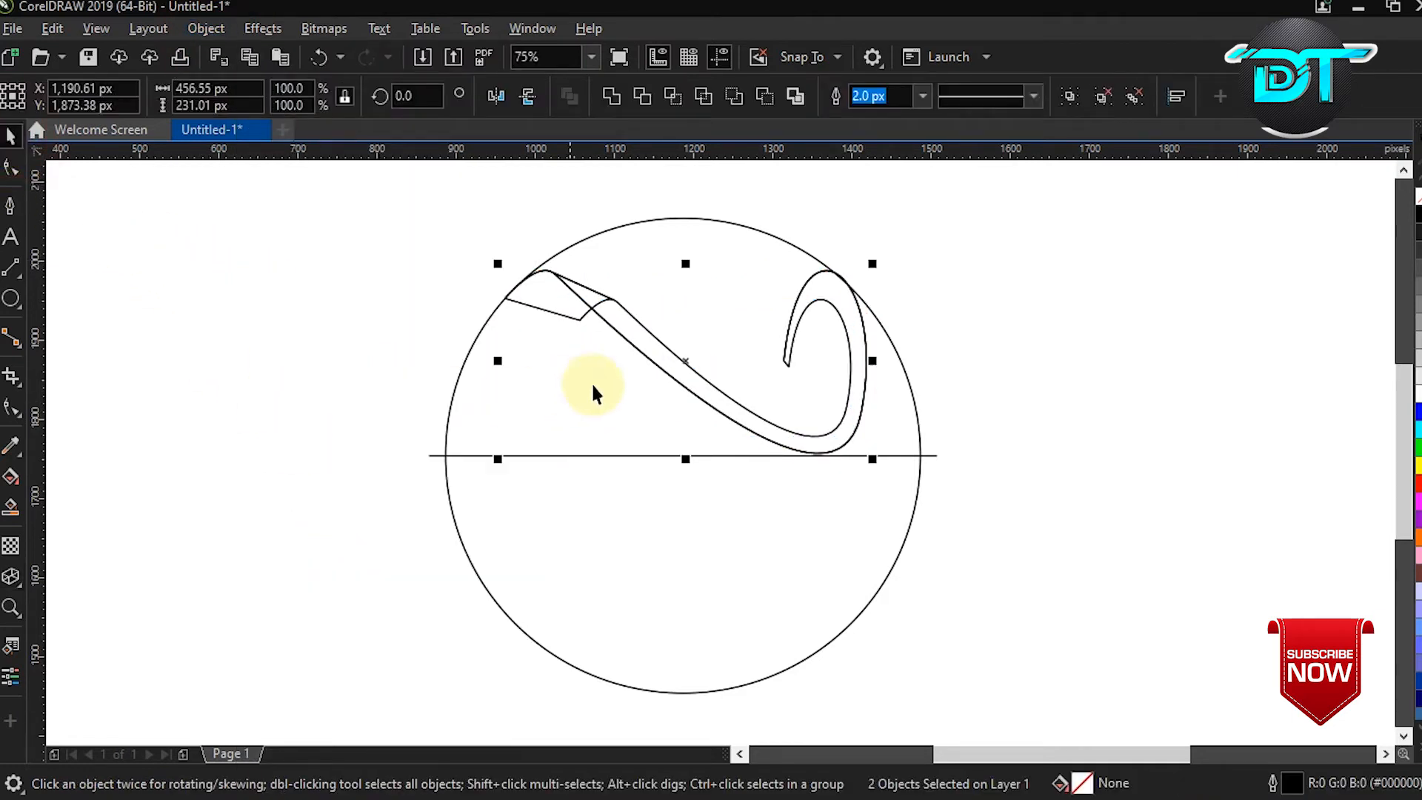
{"action": "left_click", "coordinate": [379, 270]}
{"action": "left_click", "coordinate": [534, 292]}
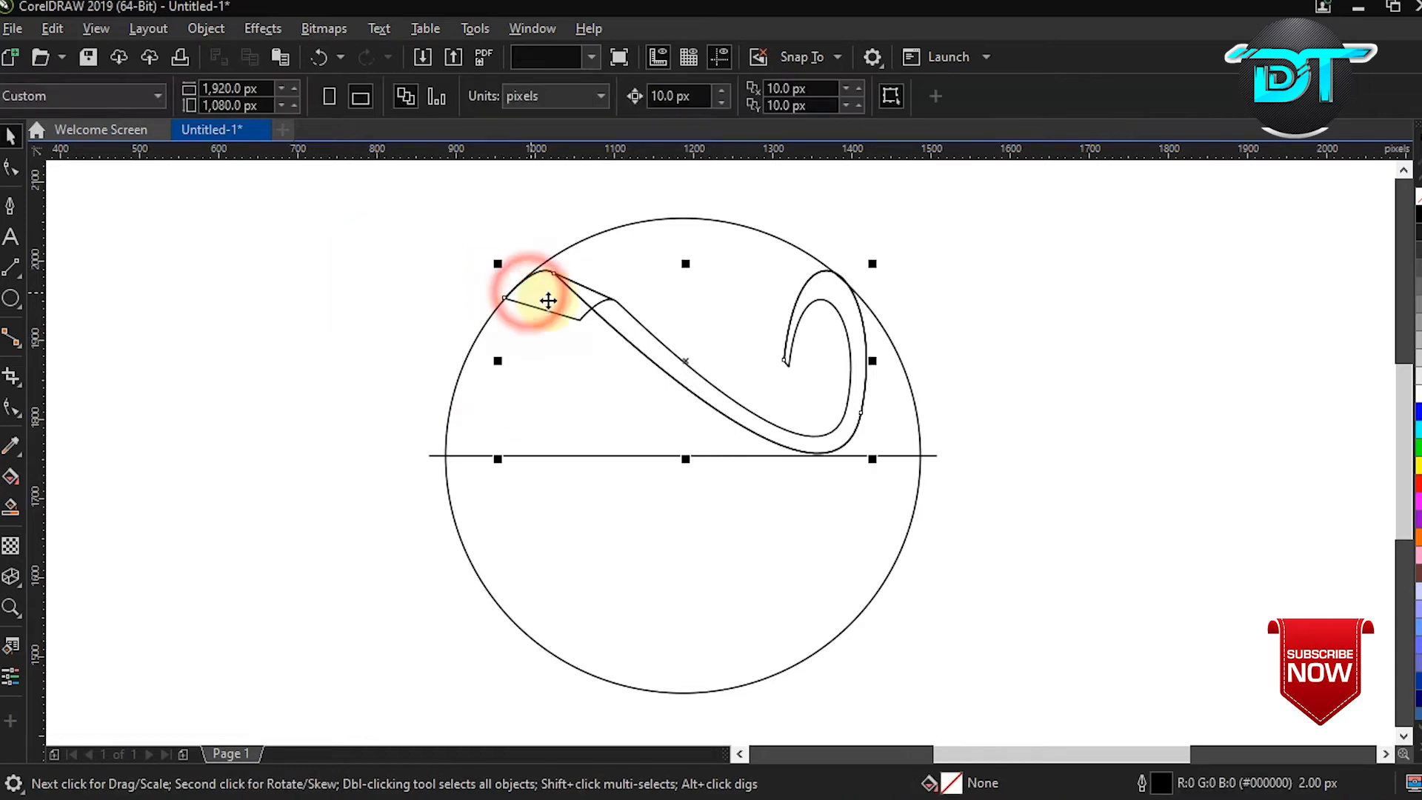
{"action": "left_click", "coordinate": [685, 361]}
{"action": "left_click_drag", "start_coordinate": [615, 361], "coordinate": [337, 362]}
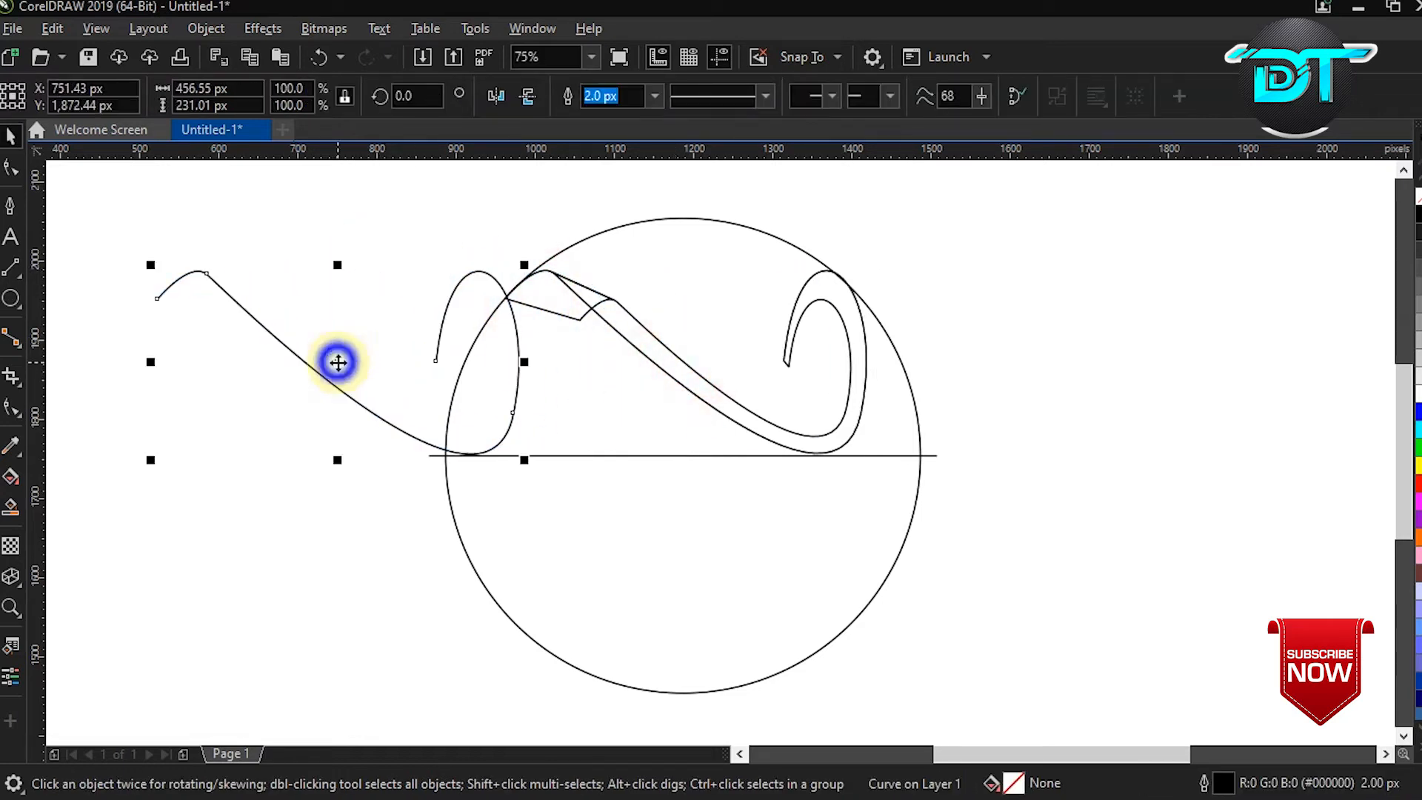
{"action": "right_click", "coordinate": [337, 362]}
{"action": "left_click", "coordinate": [379, 324]}
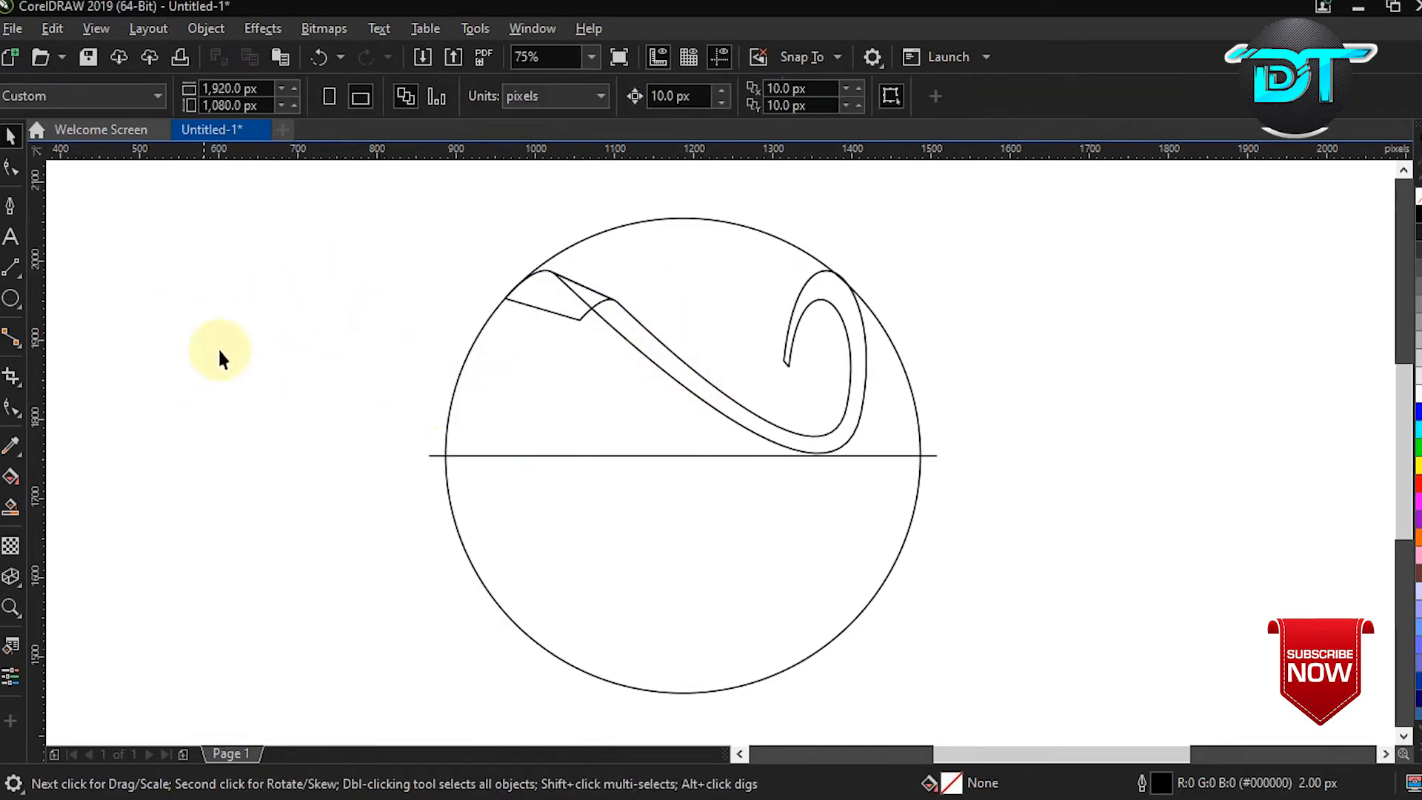
Ungroup the two extruded faces of the curled ribbon
{"action": "left_click", "coordinate": [652, 360]}
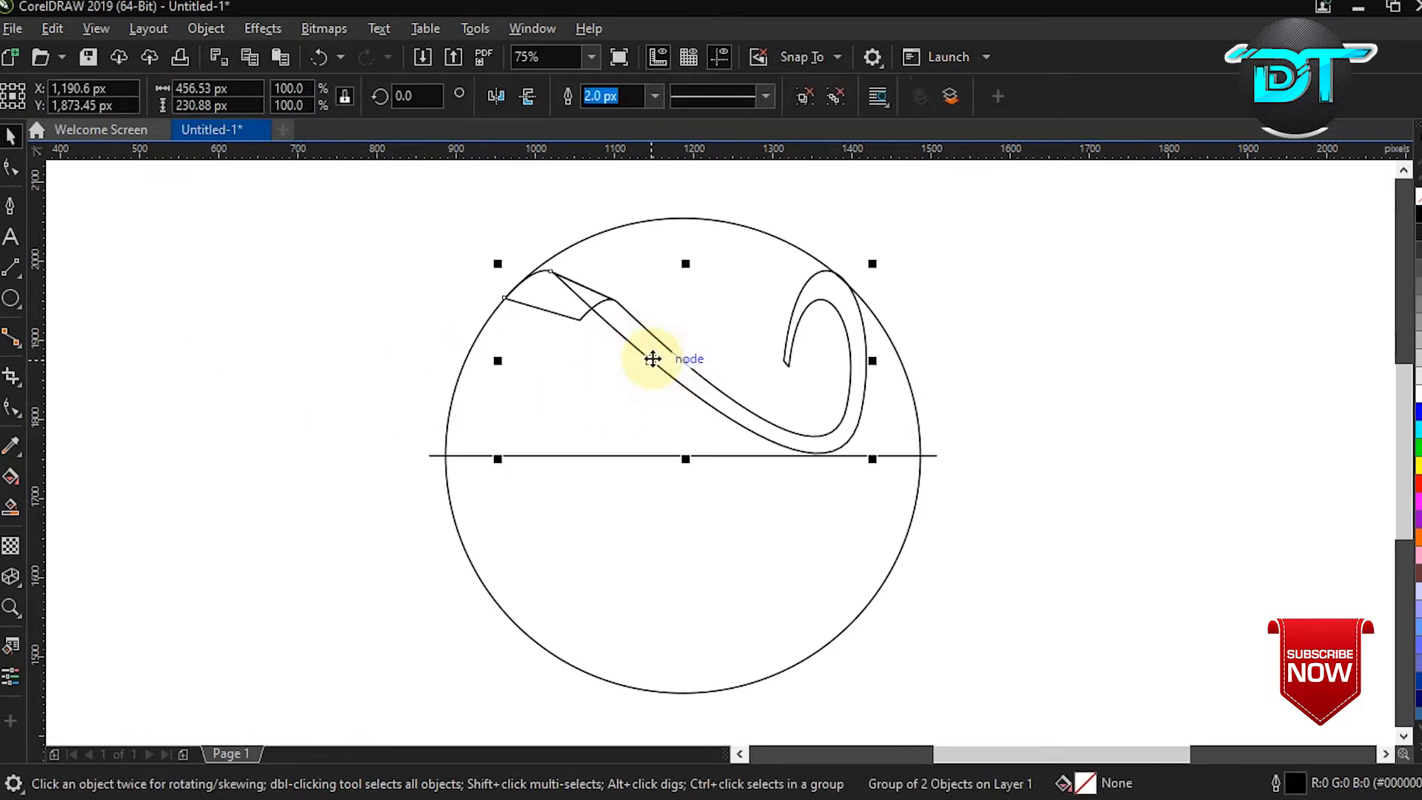
{"action": "left_click", "coordinate": [807, 101]}
{"action": "left_click", "coordinate": [495, 410]}
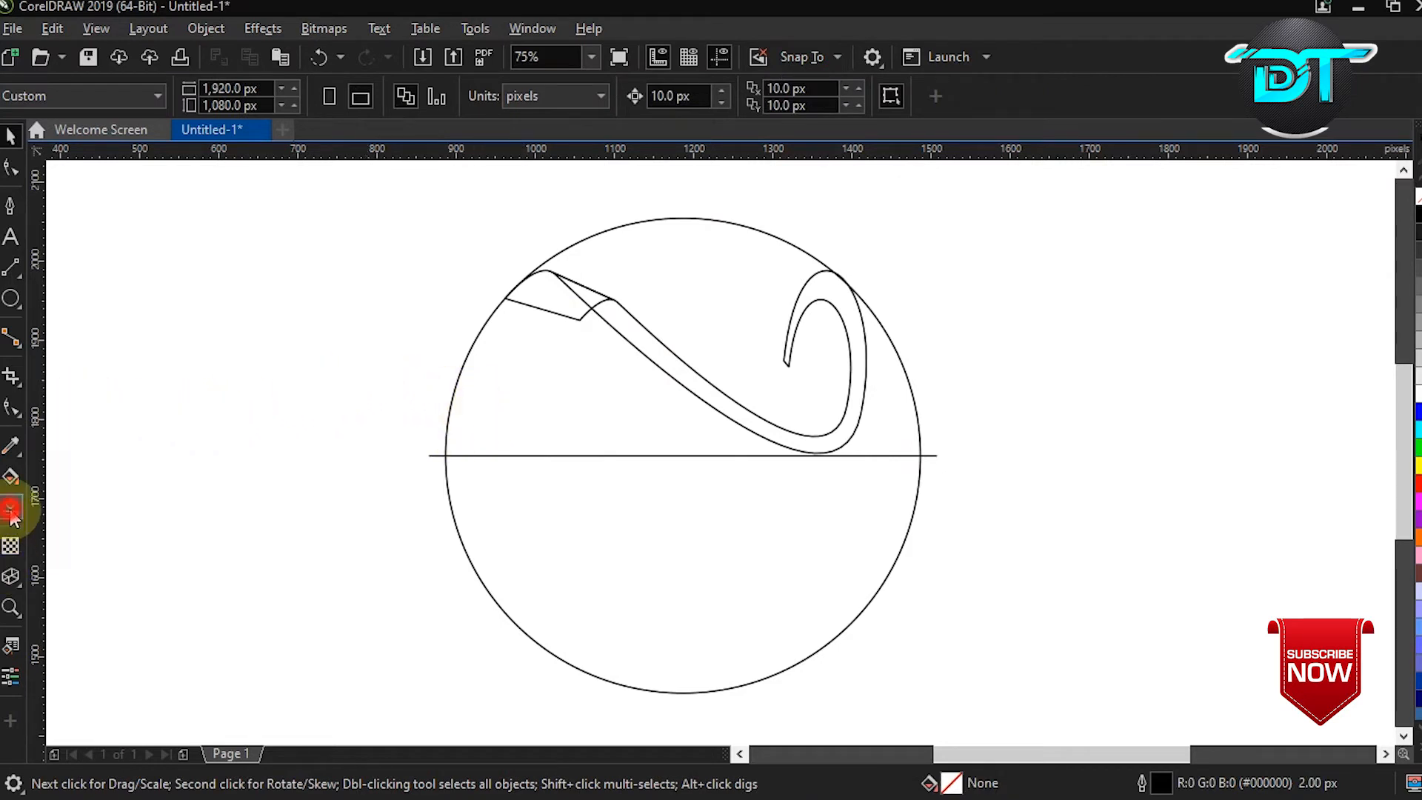
Smart Fill the region below the ribbon and the small area at its upper-left peak in blue-grey, and weld both fills together
{"action": "left_click", "coordinate": [11, 511]}
{"action": "left_click", "coordinate": [492, 432]}
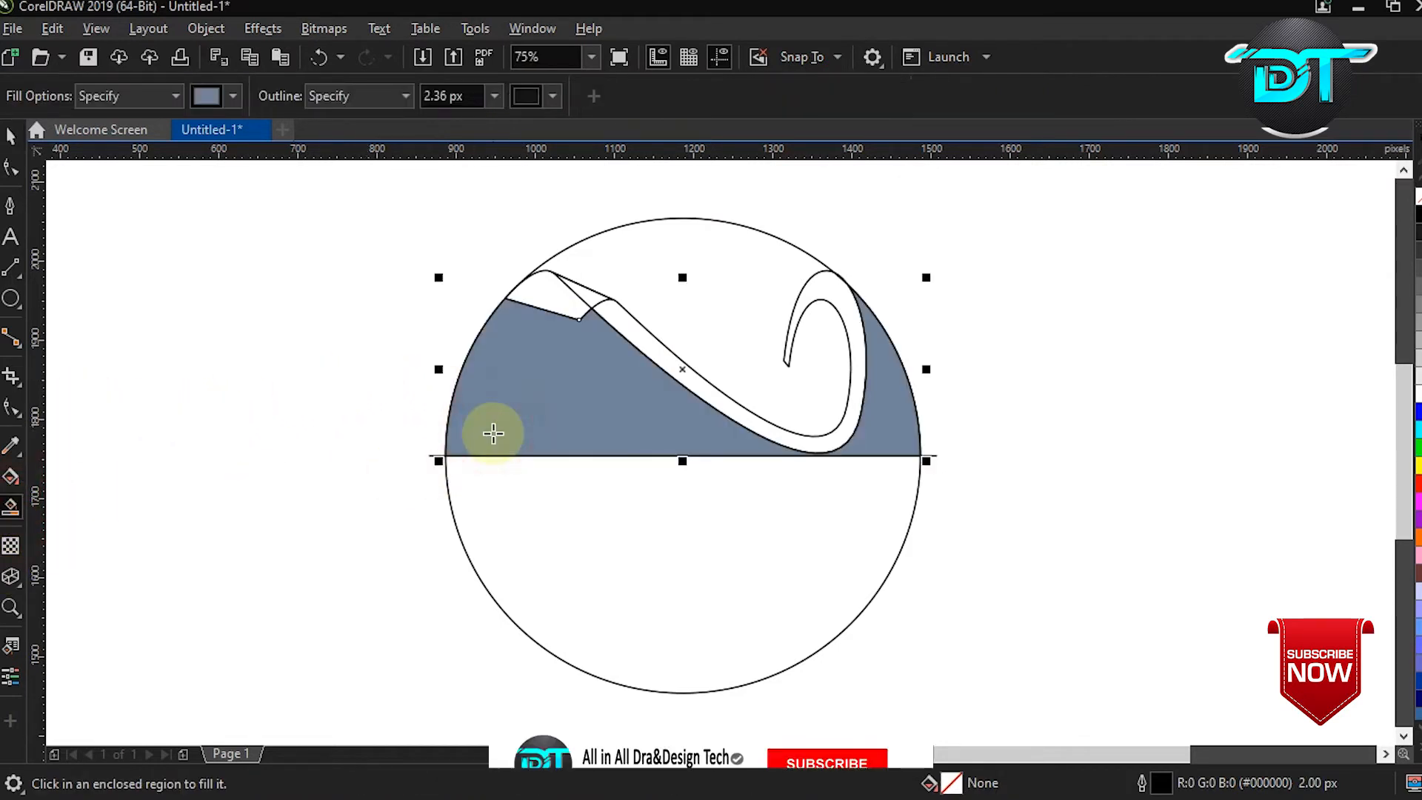
{"action": "left_click", "coordinate": [557, 289]}
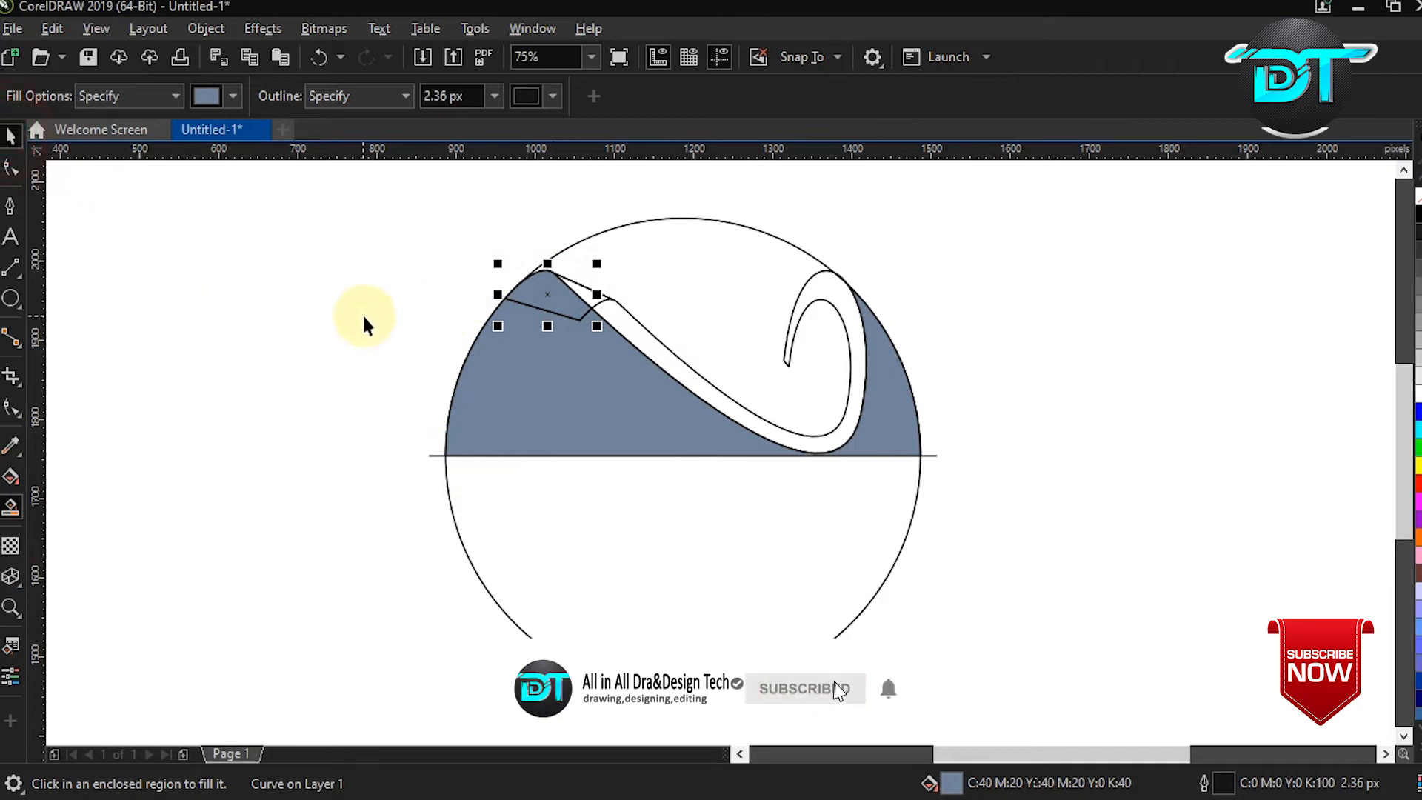
{"action": "key", "text": "space"}
{"action": "left_click", "coordinate": [530, 368], "text": "shift"}
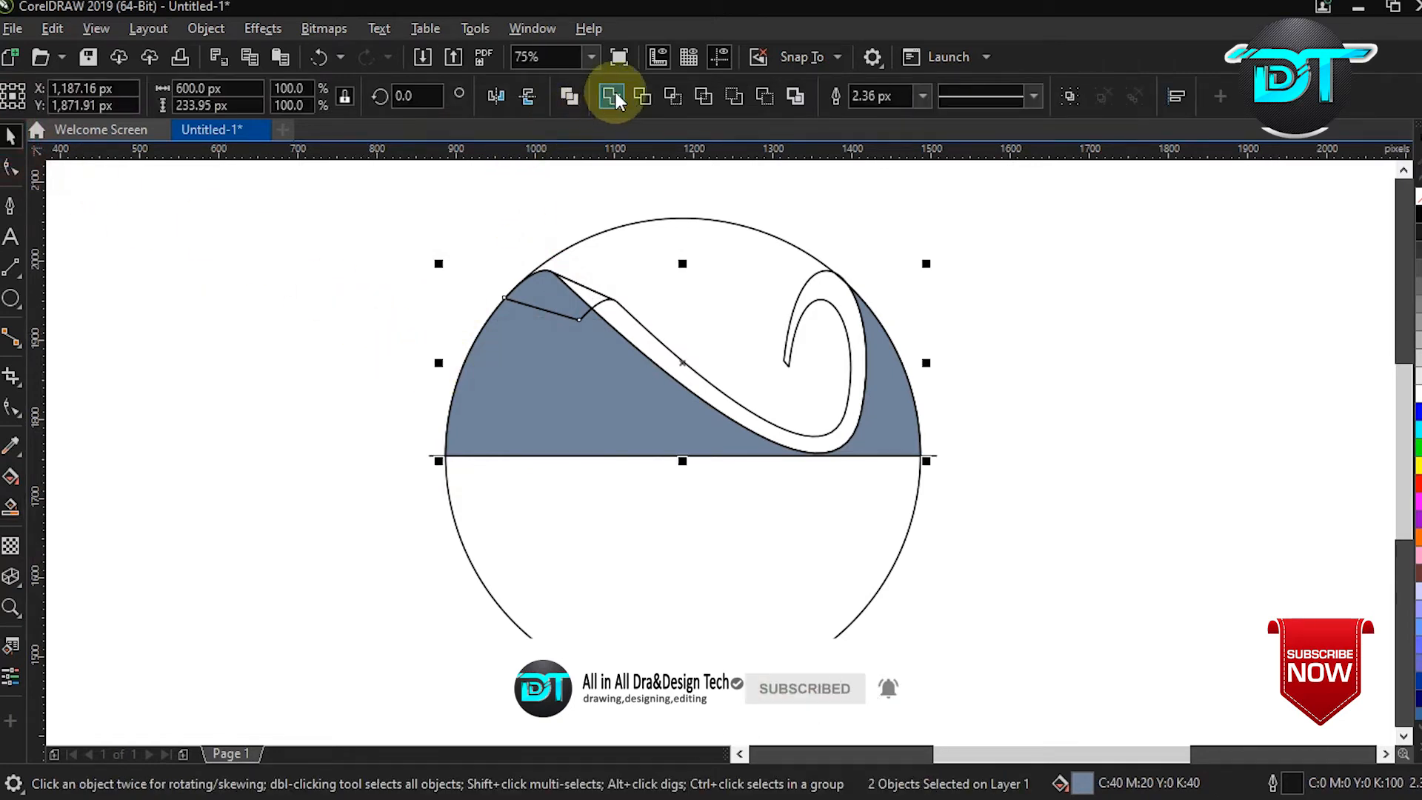
{"action": "left_click", "coordinate": [611, 94]}
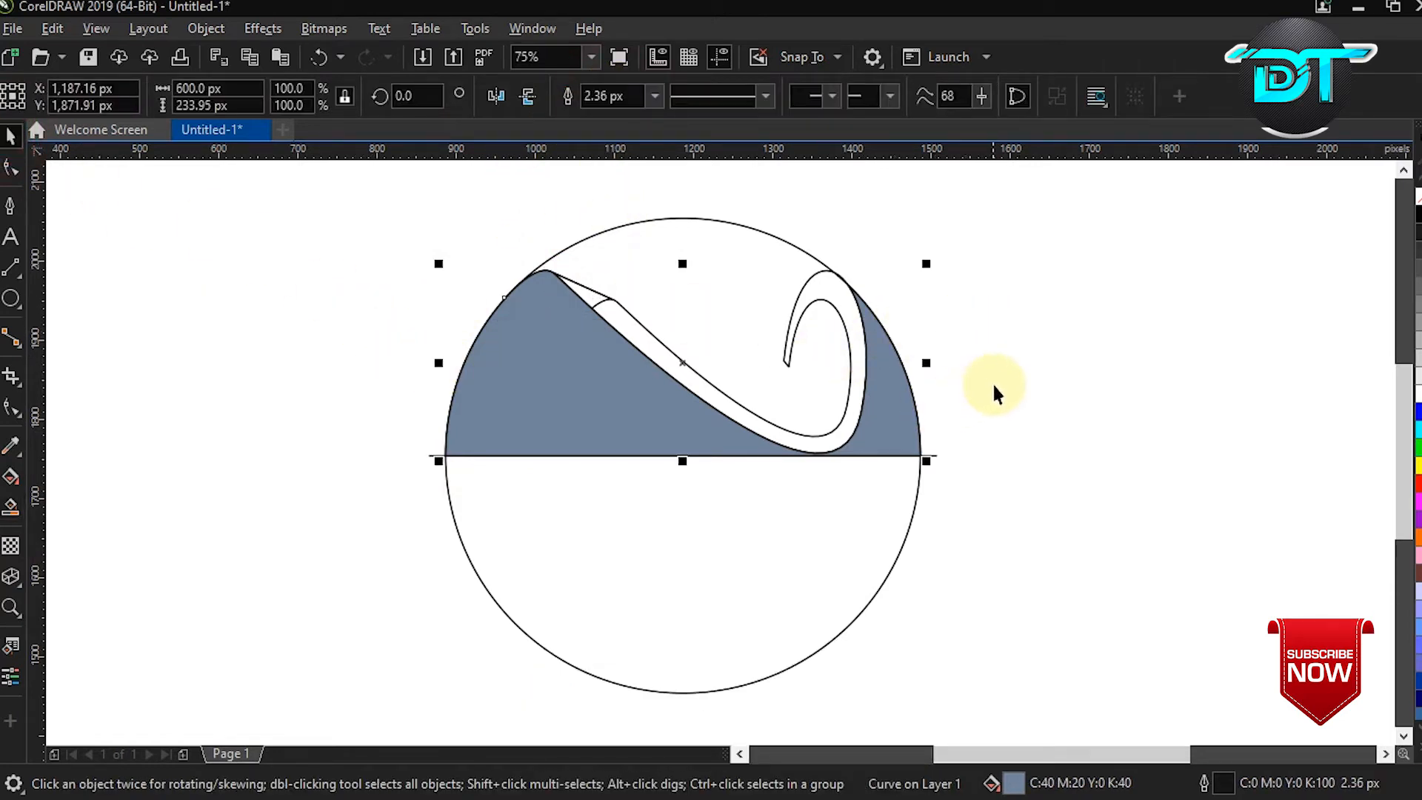
Delete the horizontal centre line across the circle
{"action": "left_click", "coordinate": [726, 544]}
{"action": "left_click_drag", "start_coordinate": [677, 481], "coordinate": [936, 489]}
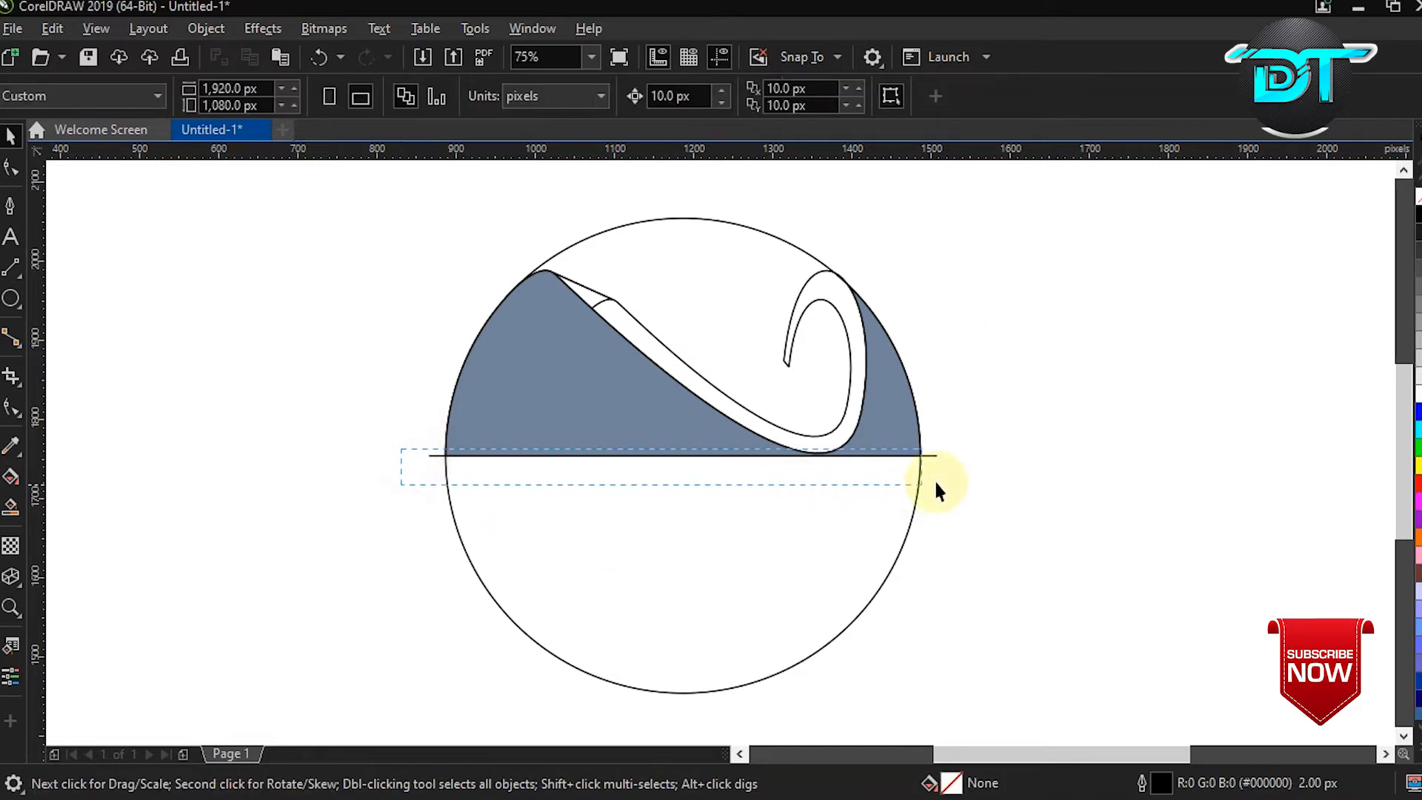
{"action": "right_click", "coordinate": [944, 455]}
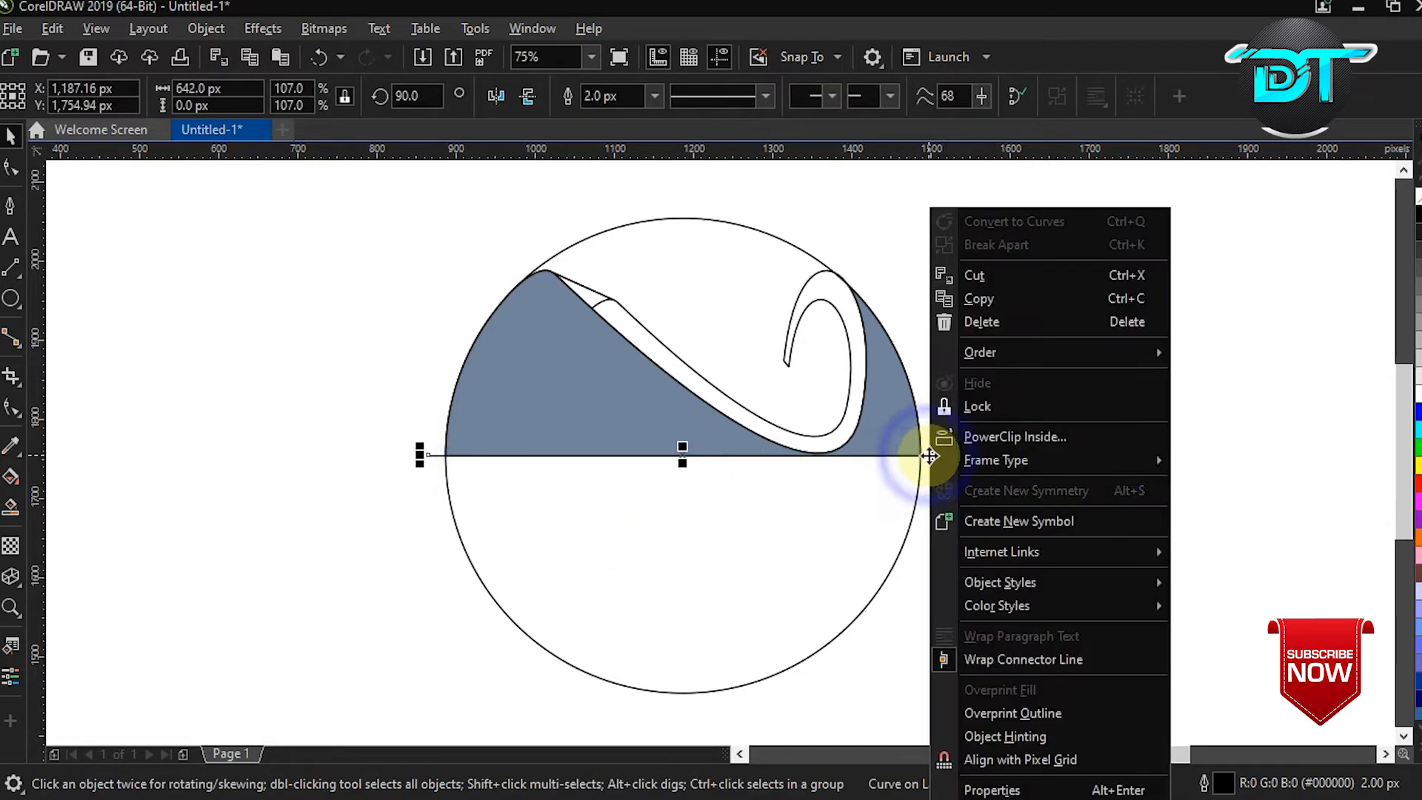
{"action": "left_click", "coordinate": [959, 320]}
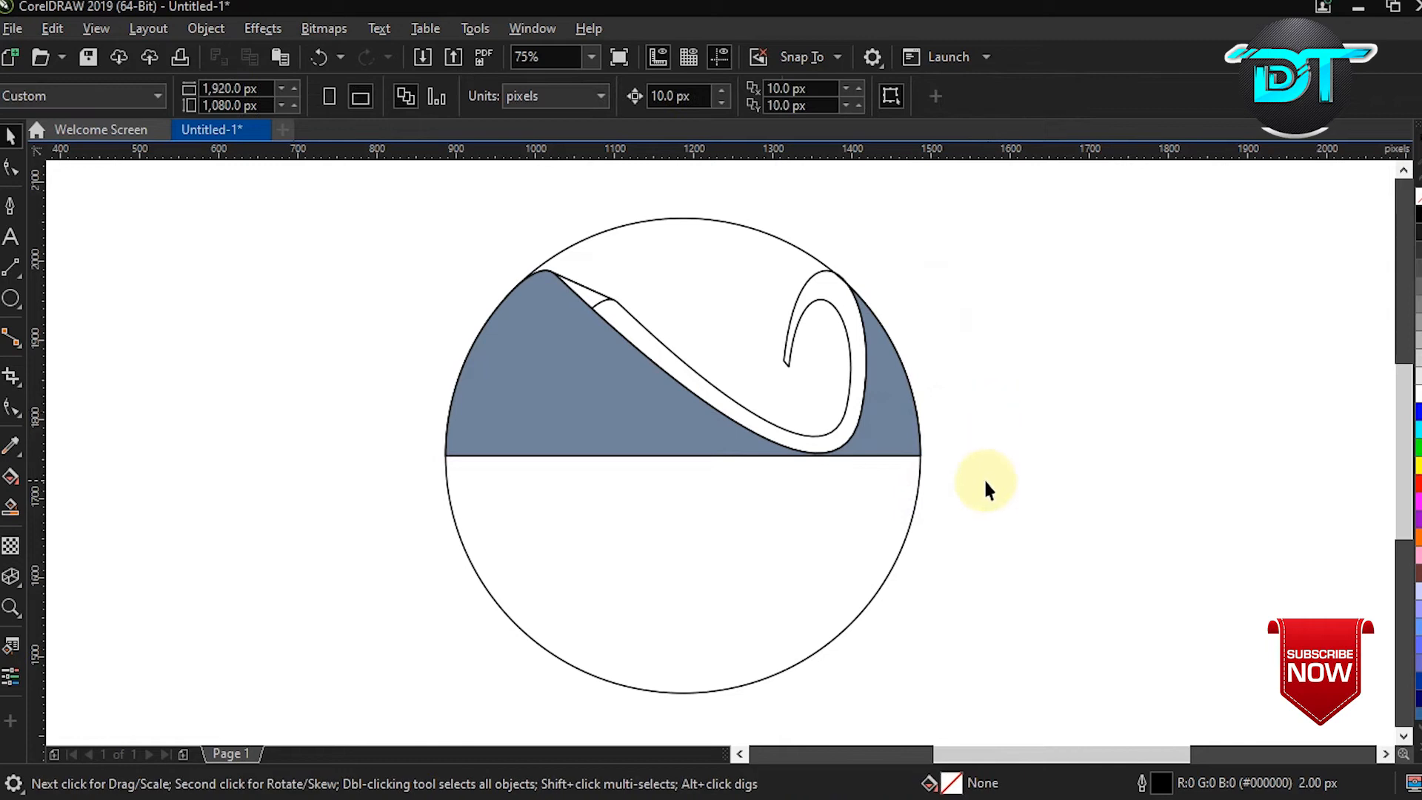
Fill the curled ribbon with light grey (#E6E6E6)
{"action": "left_click", "coordinate": [715, 410]}
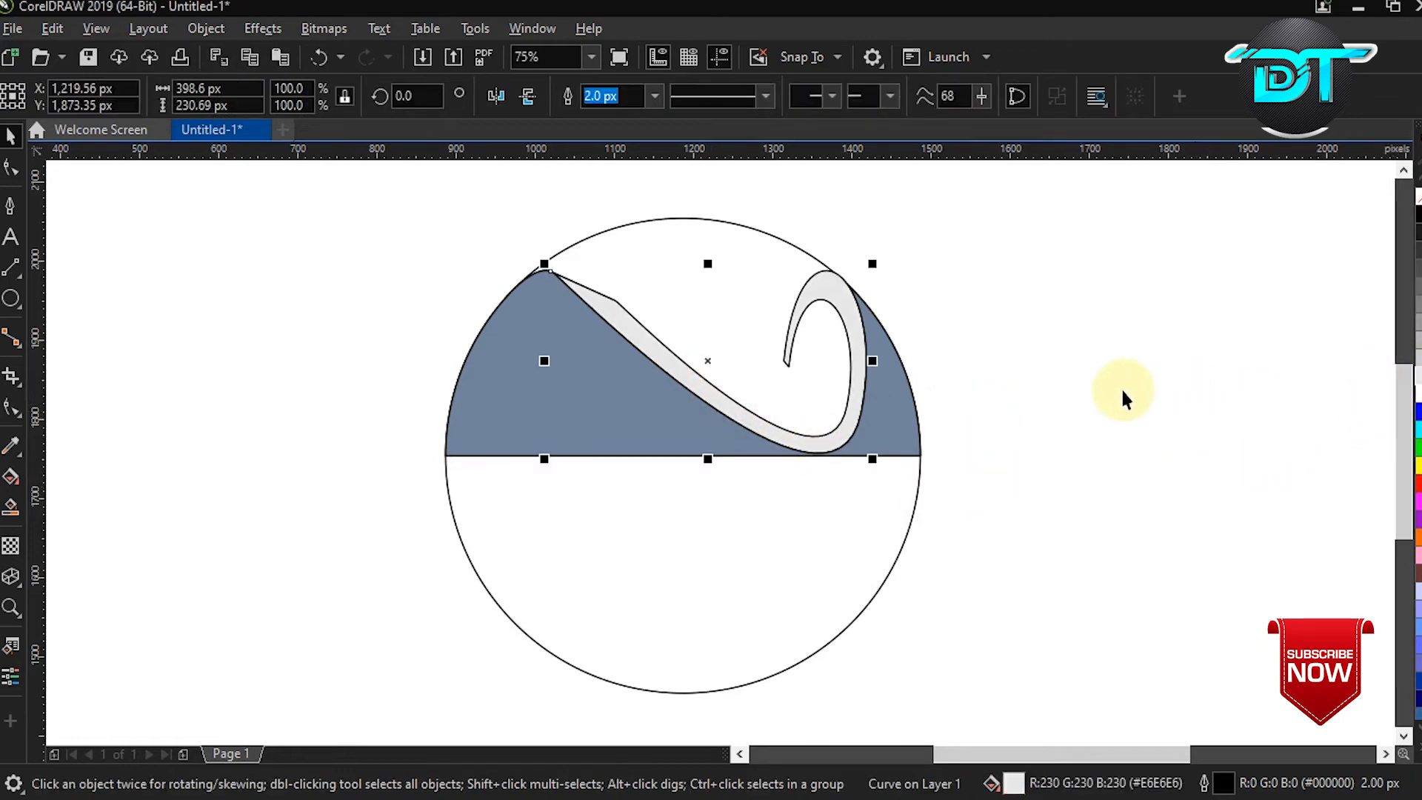
{"action": "right_click", "coordinate": [996, 318]}
{"action": "left_click", "coordinate": [1045, 477]}
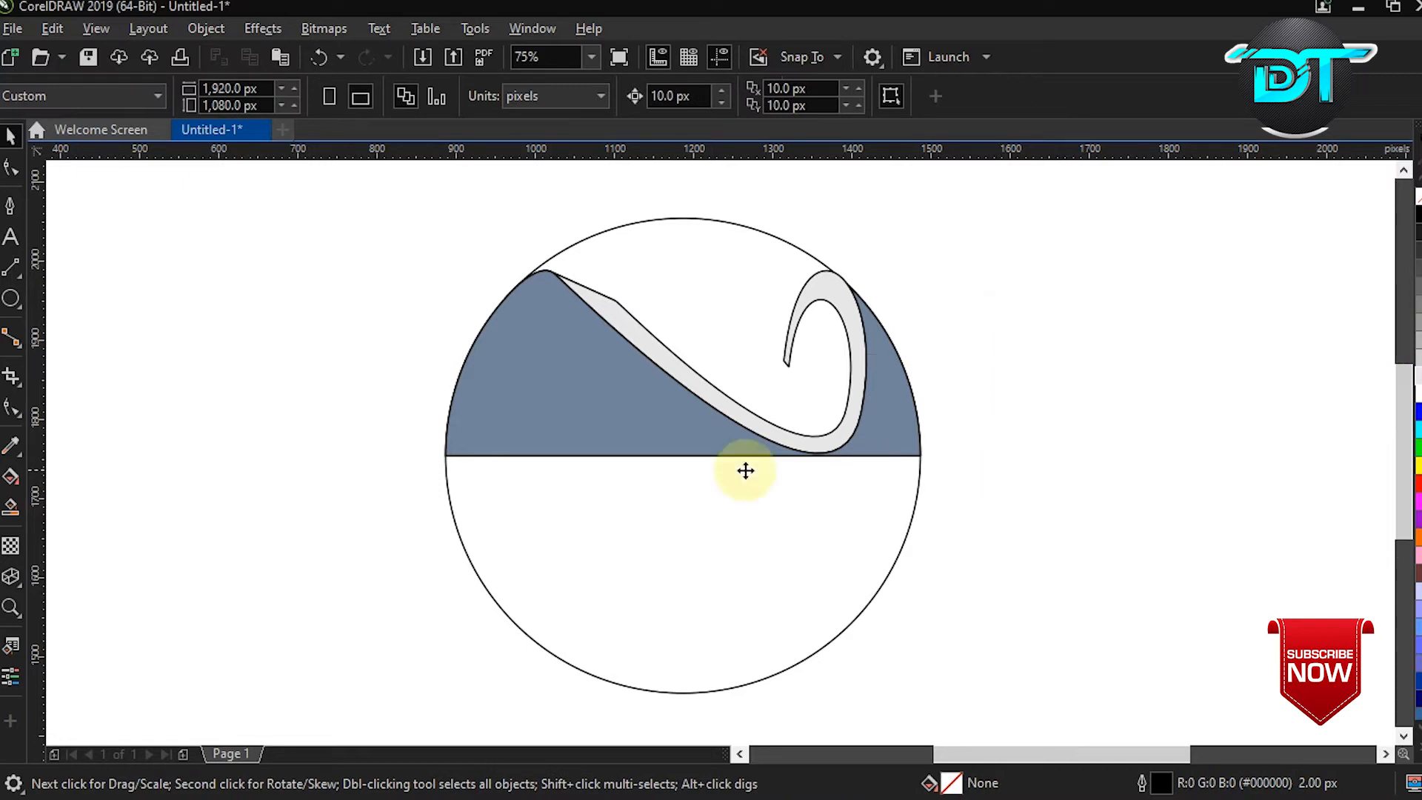
Paste the 350 px inner circle back and Smart Fill the region enclosed by the ribbon's loop and the circle
{"action": "left_click", "coordinate": [11, 506]}
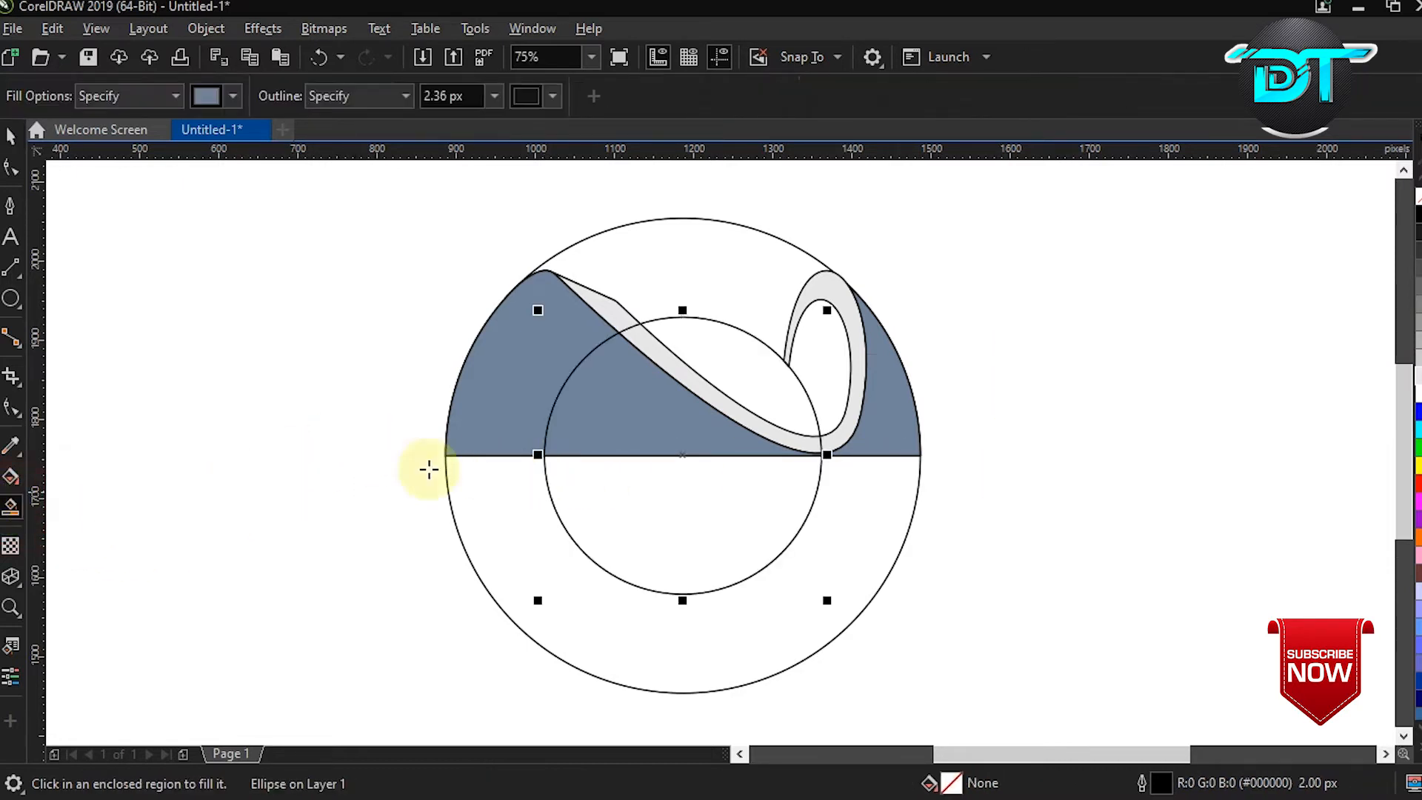
{"action": "left_click", "coordinate": [837, 373]}
{"action": "key", "text": "space"}
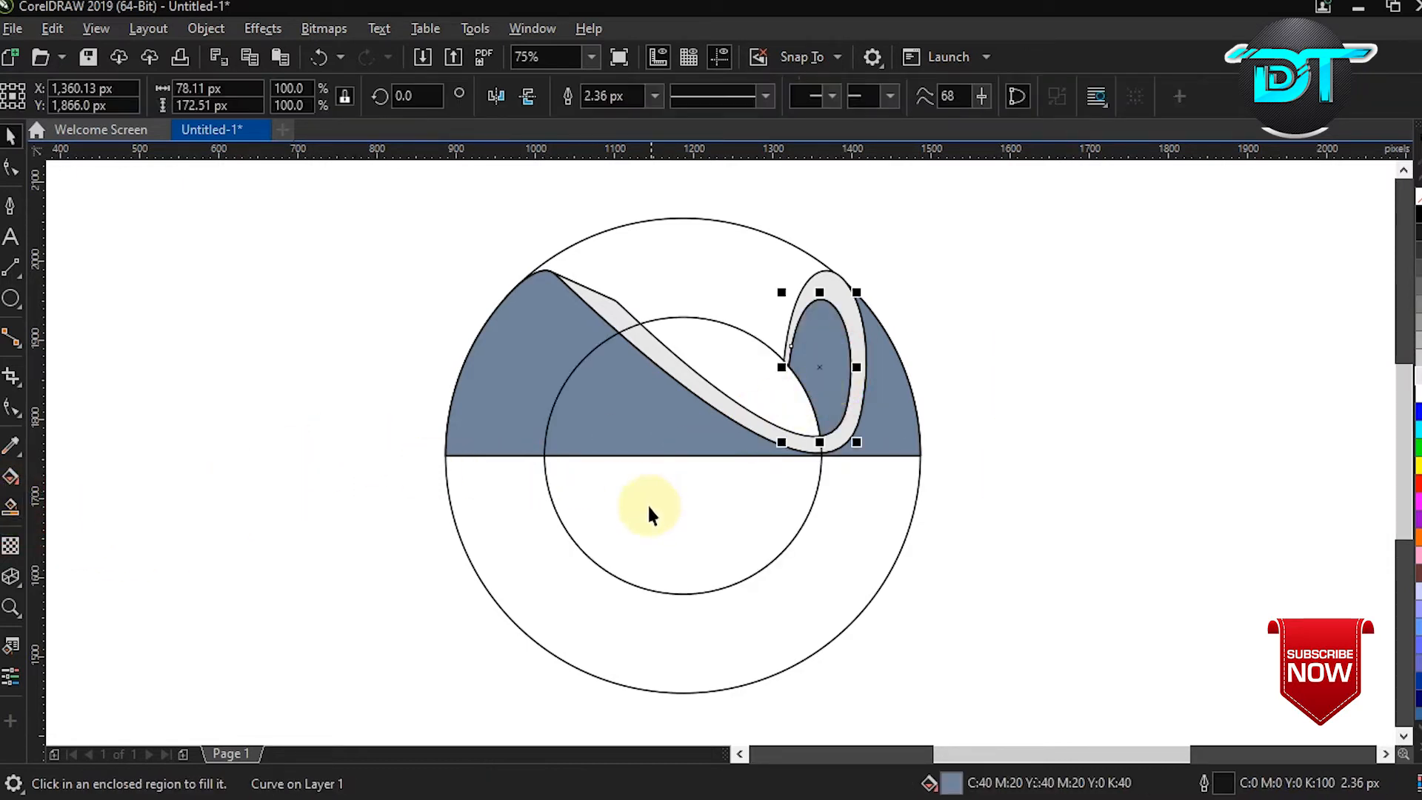
Delete the 350 px inner circle
{"action": "right_click", "coordinate": [650, 502]}
{"action": "left_click", "coordinate": [680, 296]}
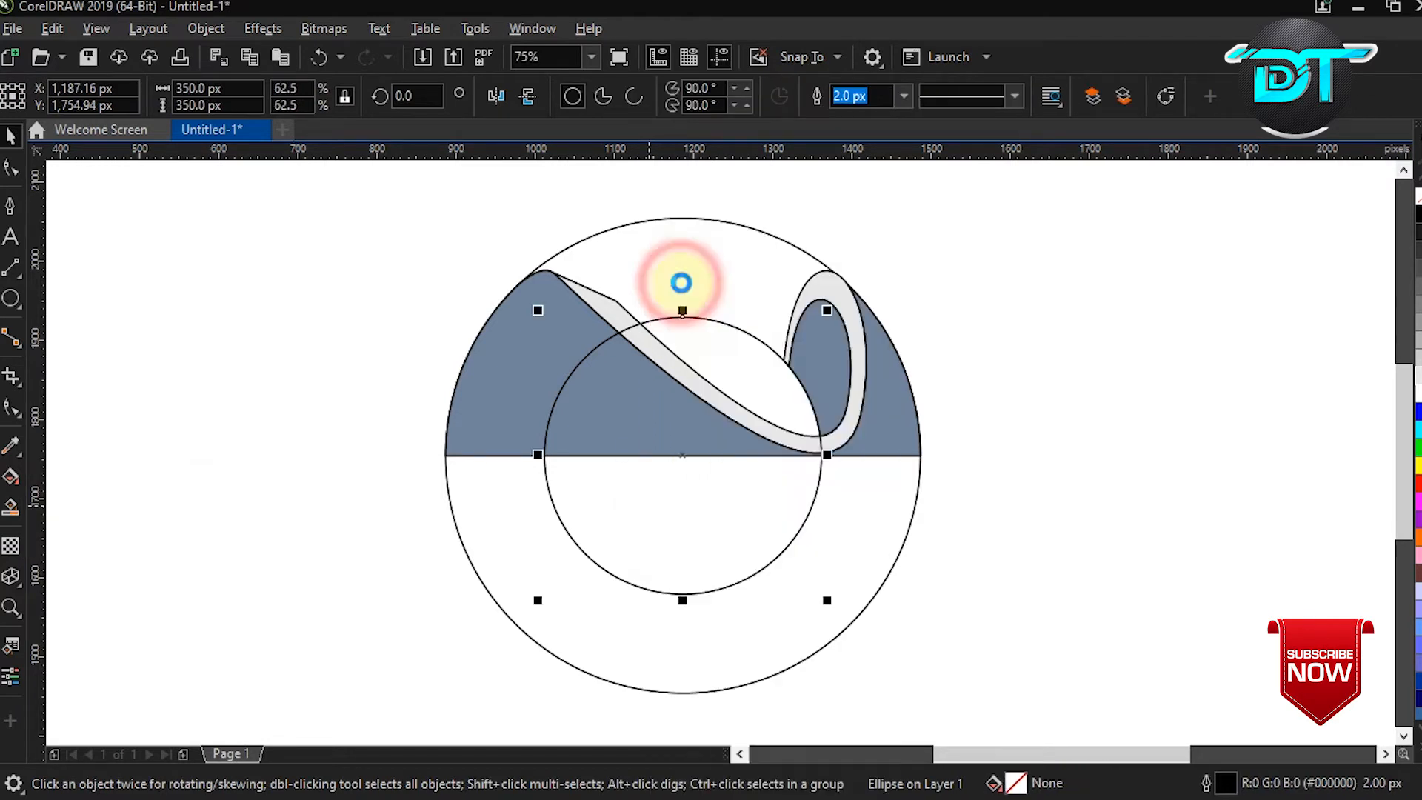
{"action": "key", "text": "Delete"}
{"action": "left_click", "coordinate": [990, 388]}
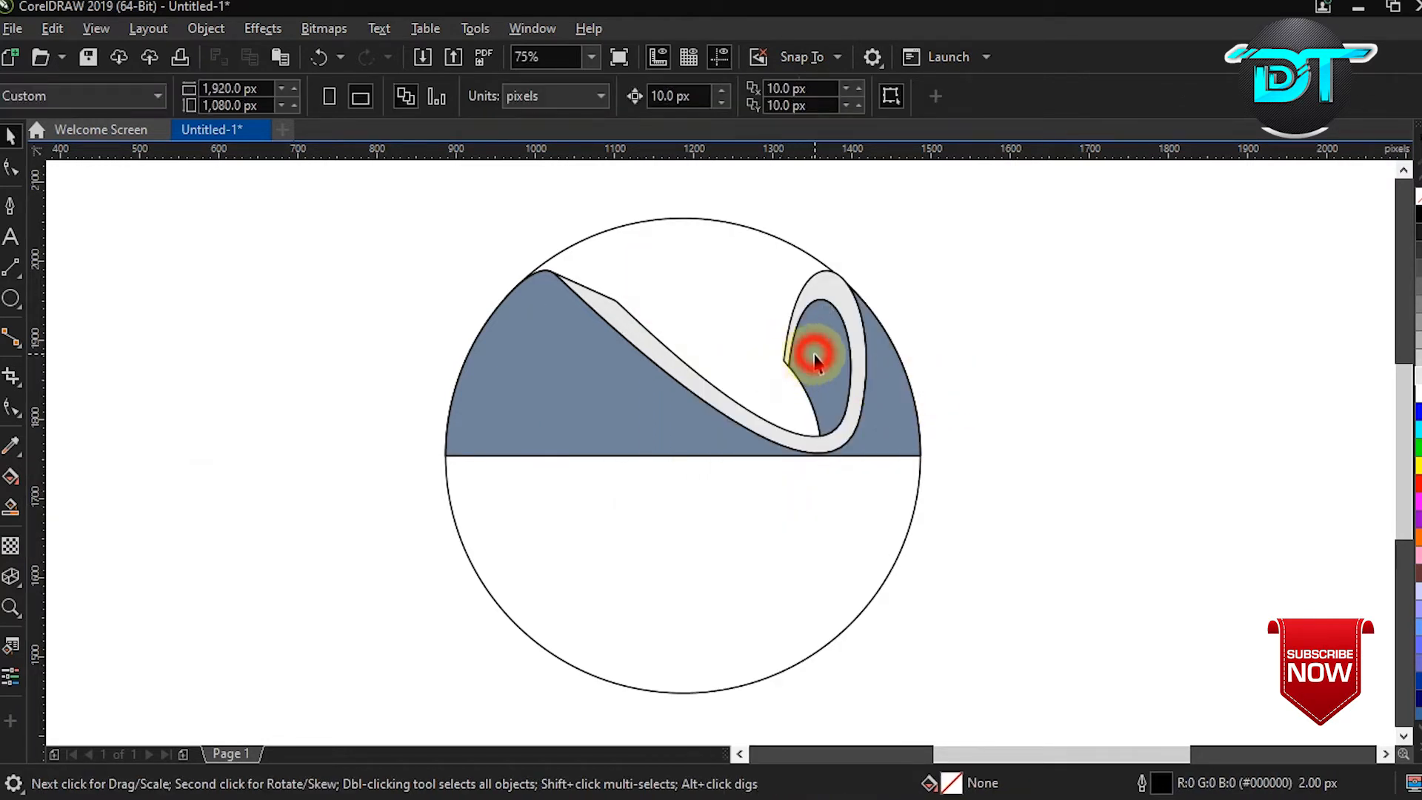
Fill the shape inside the ribbon's loop with a linear fountain fill running from black at its upper end to blue
{"action": "left_click", "coordinate": [815, 361]}
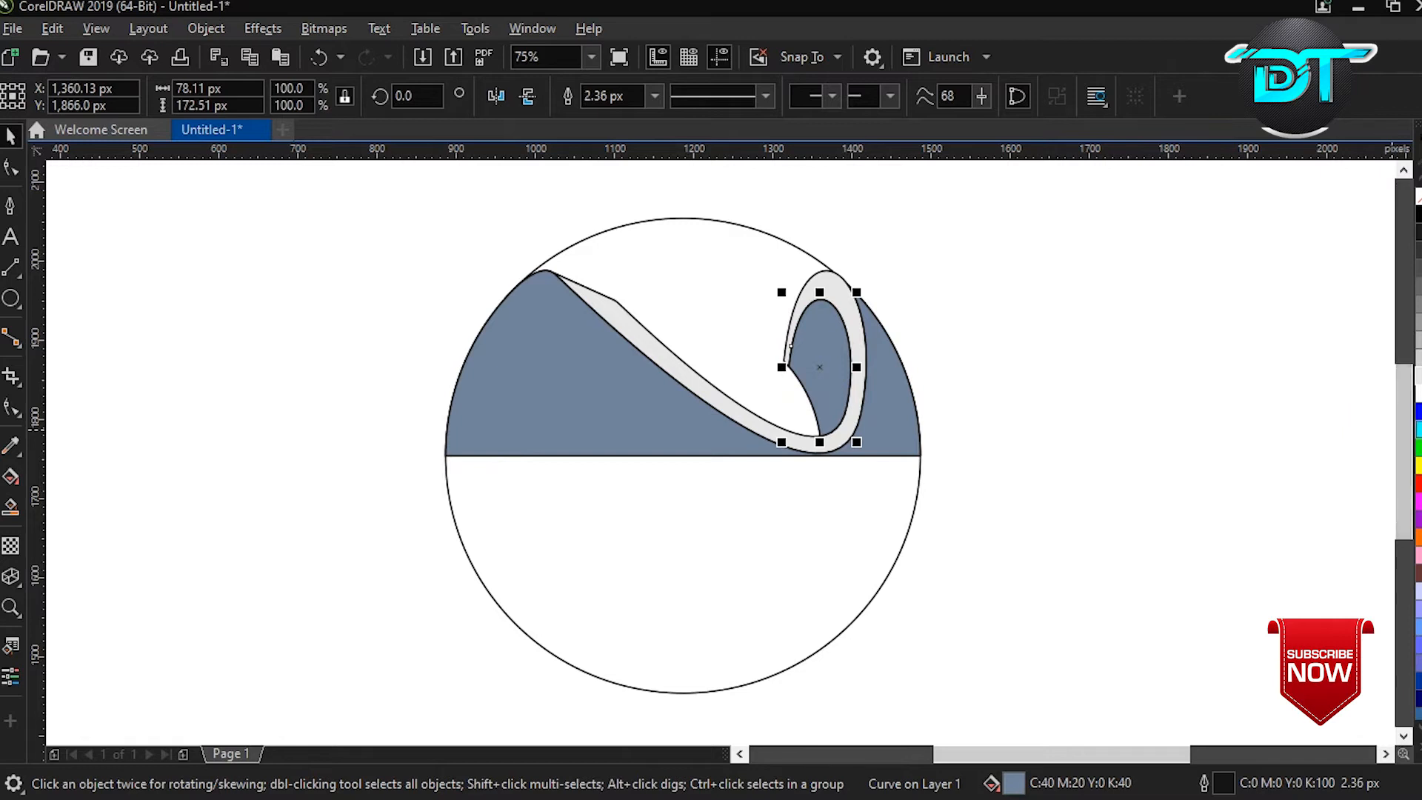
{"action": "left_click", "coordinate": [1416, 411]}
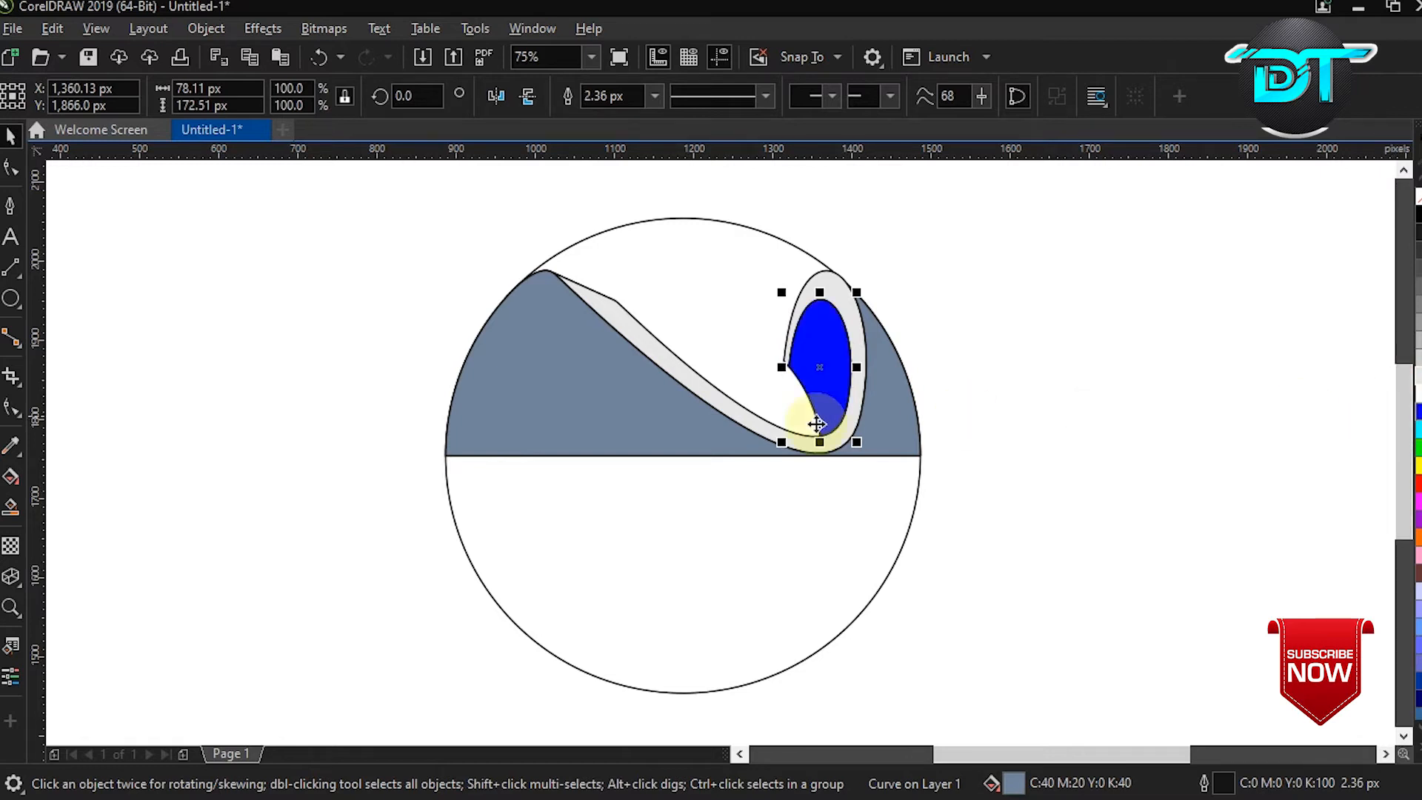
{"action": "left_click", "coordinate": [11, 476]}
{"action": "left_click_drag", "start_coordinate": [841, 319], "coordinate": [781, 415]}
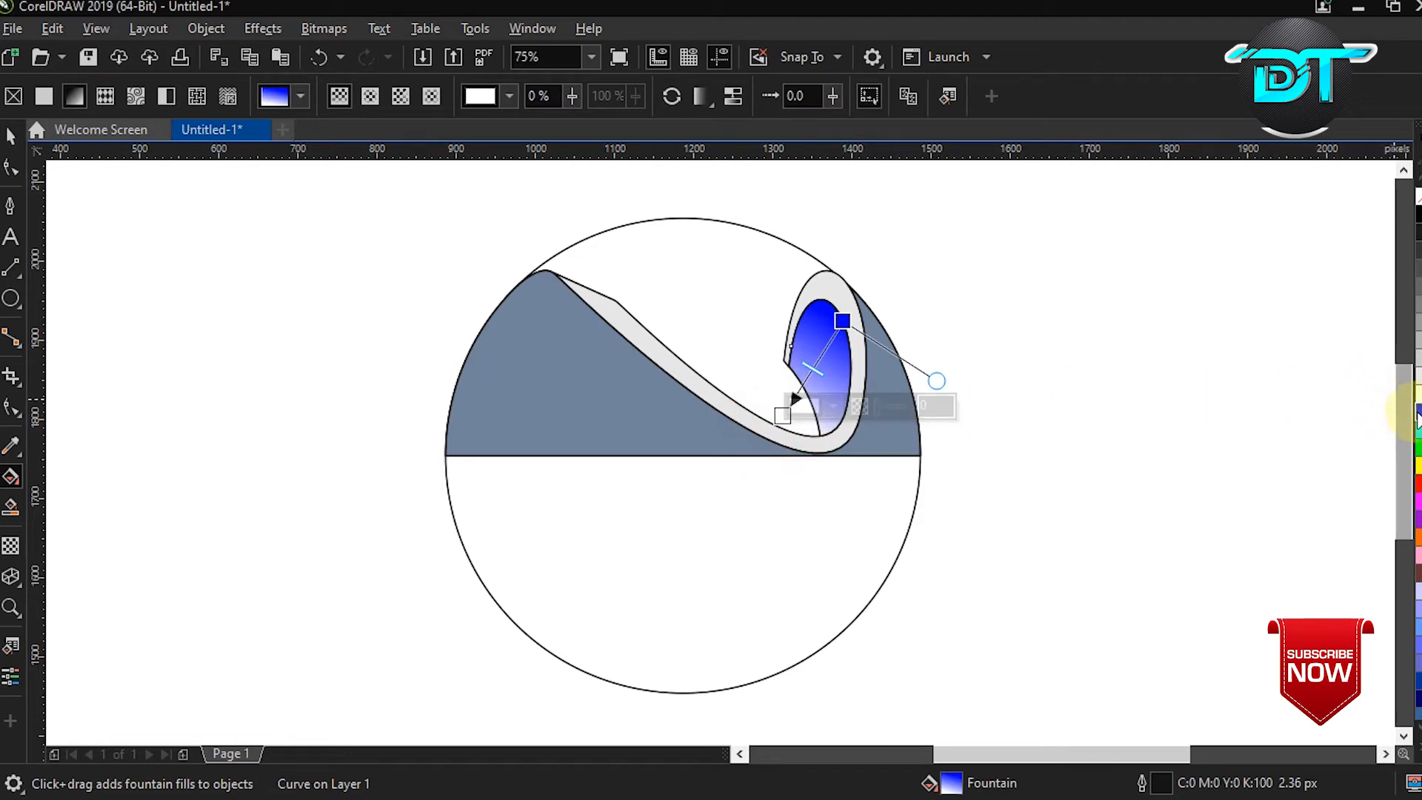
{"action": "left_click", "coordinate": [1417, 412]}
{"action": "left_click", "coordinate": [842, 320]}
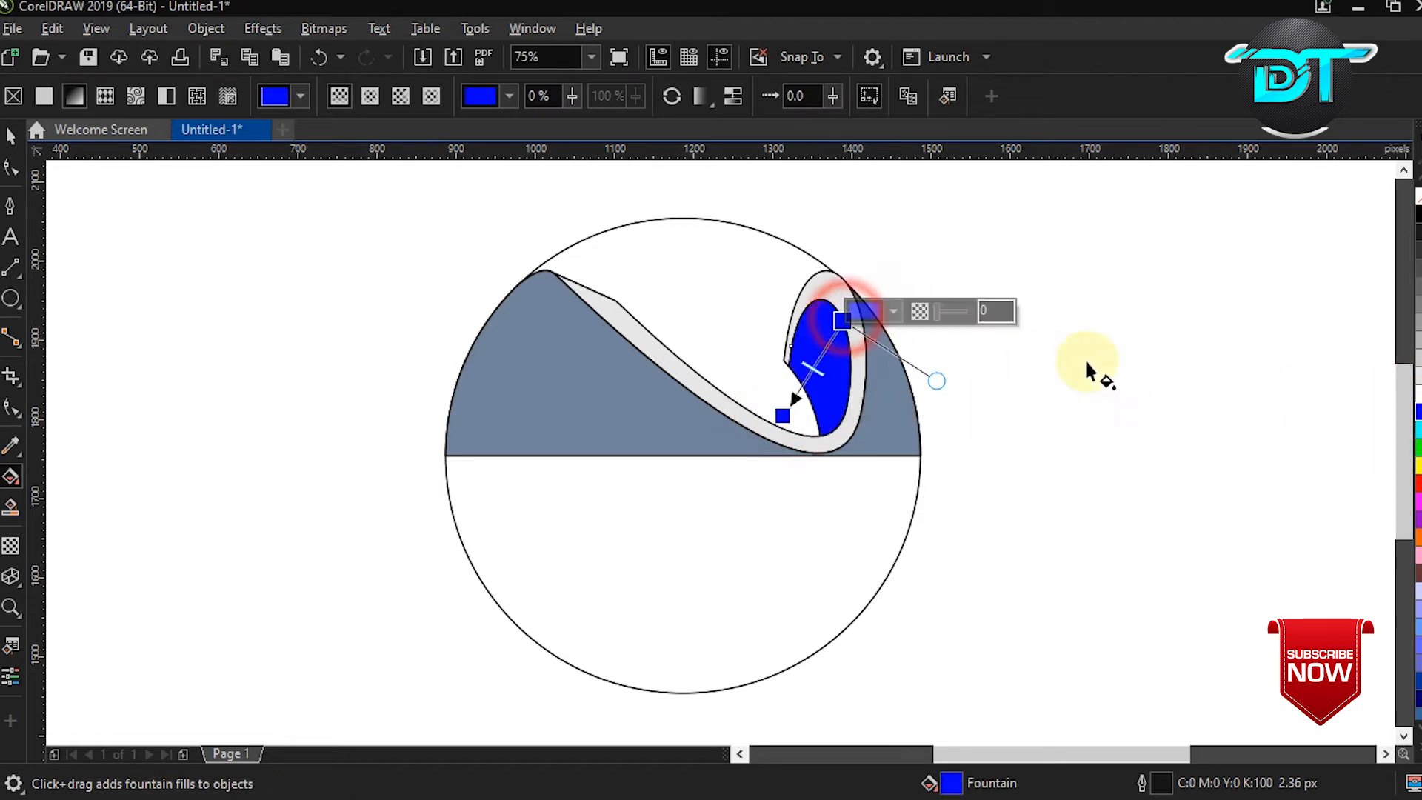
{"action": "left_click", "coordinate": [1413, 213]}
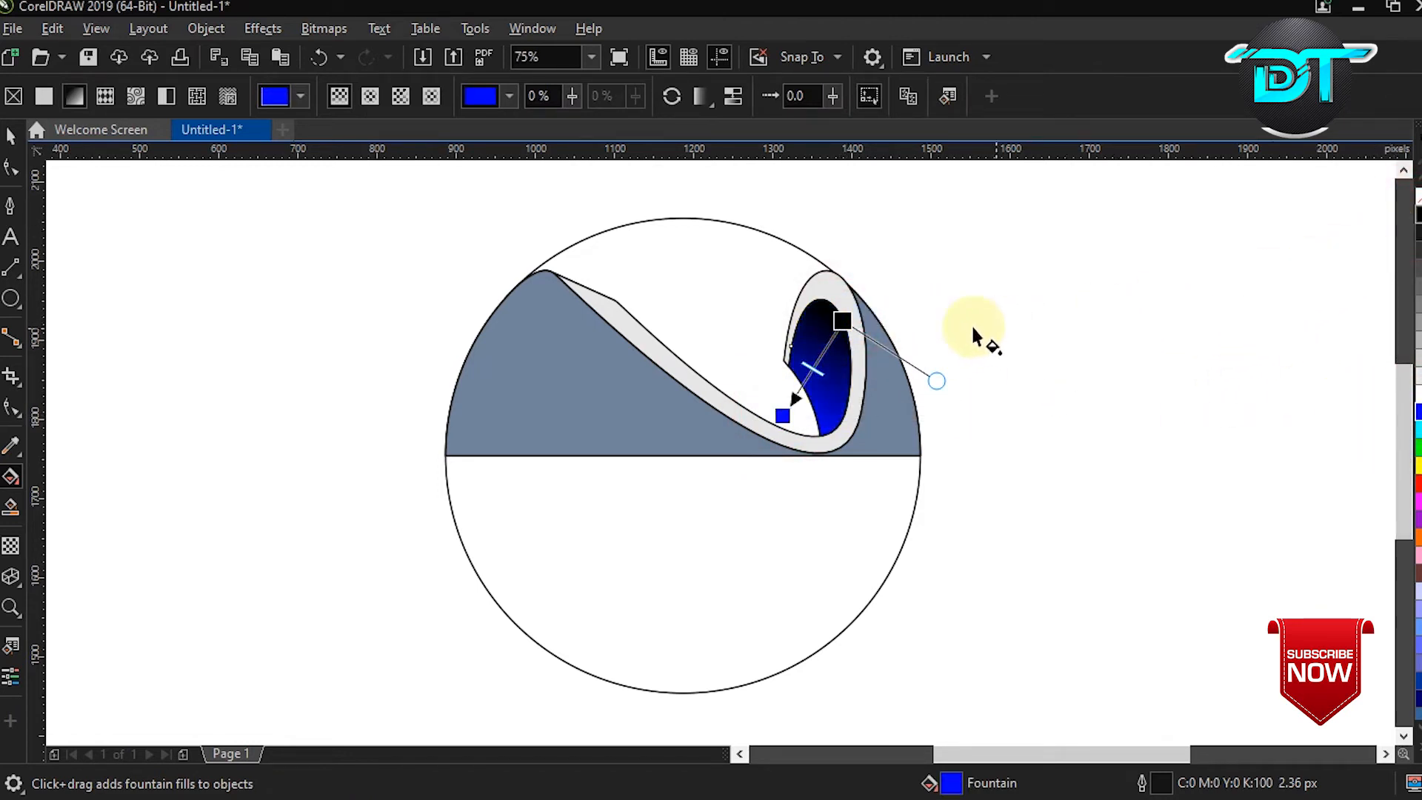
Reposition both ends of the loop's black-to-blue gradient, moving the black end outward beyond the loop and the blue end slightly inward
{"action": "left_click_drag", "start_coordinate": [842, 320], "coordinate": [883, 331]}
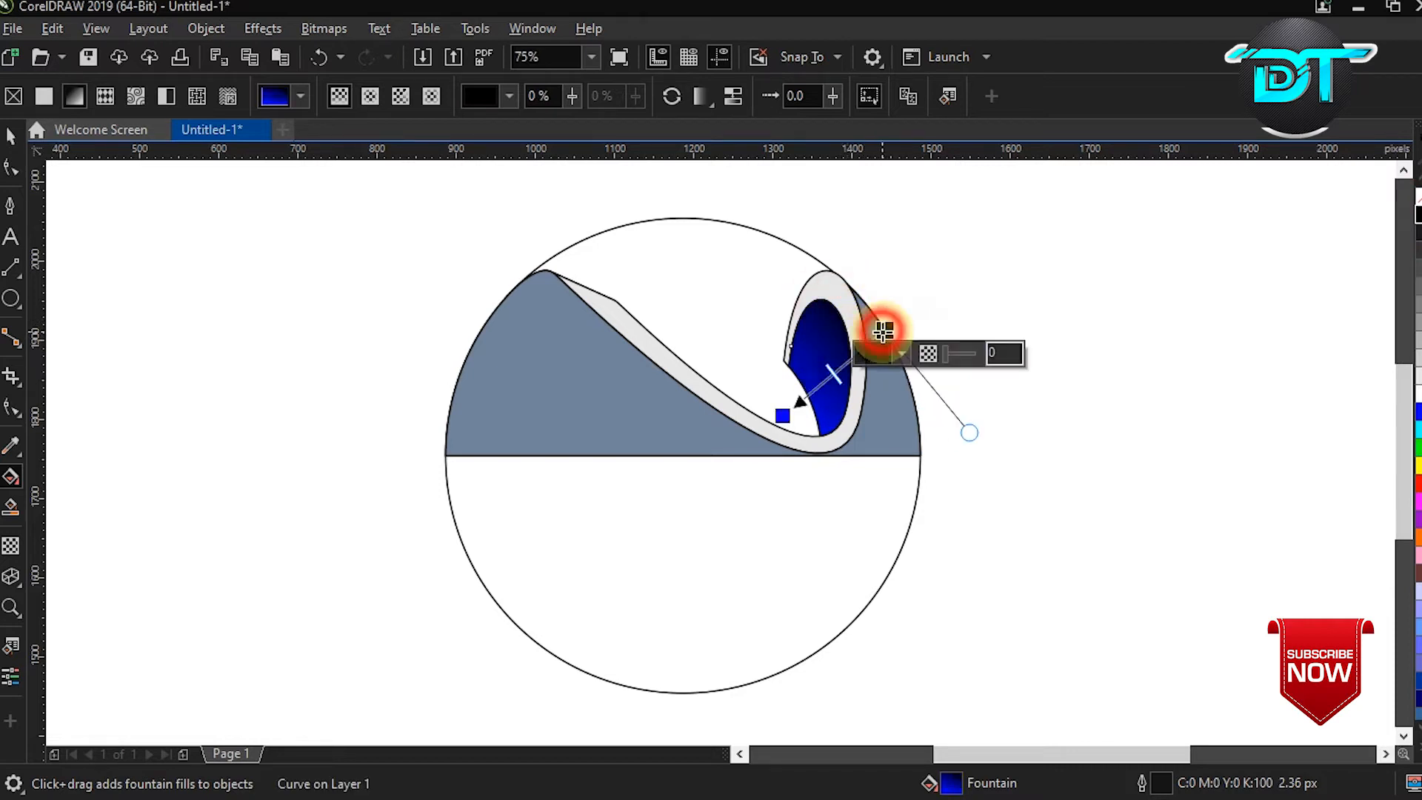
{"action": "left_click", "coordinate": [781, 415]}
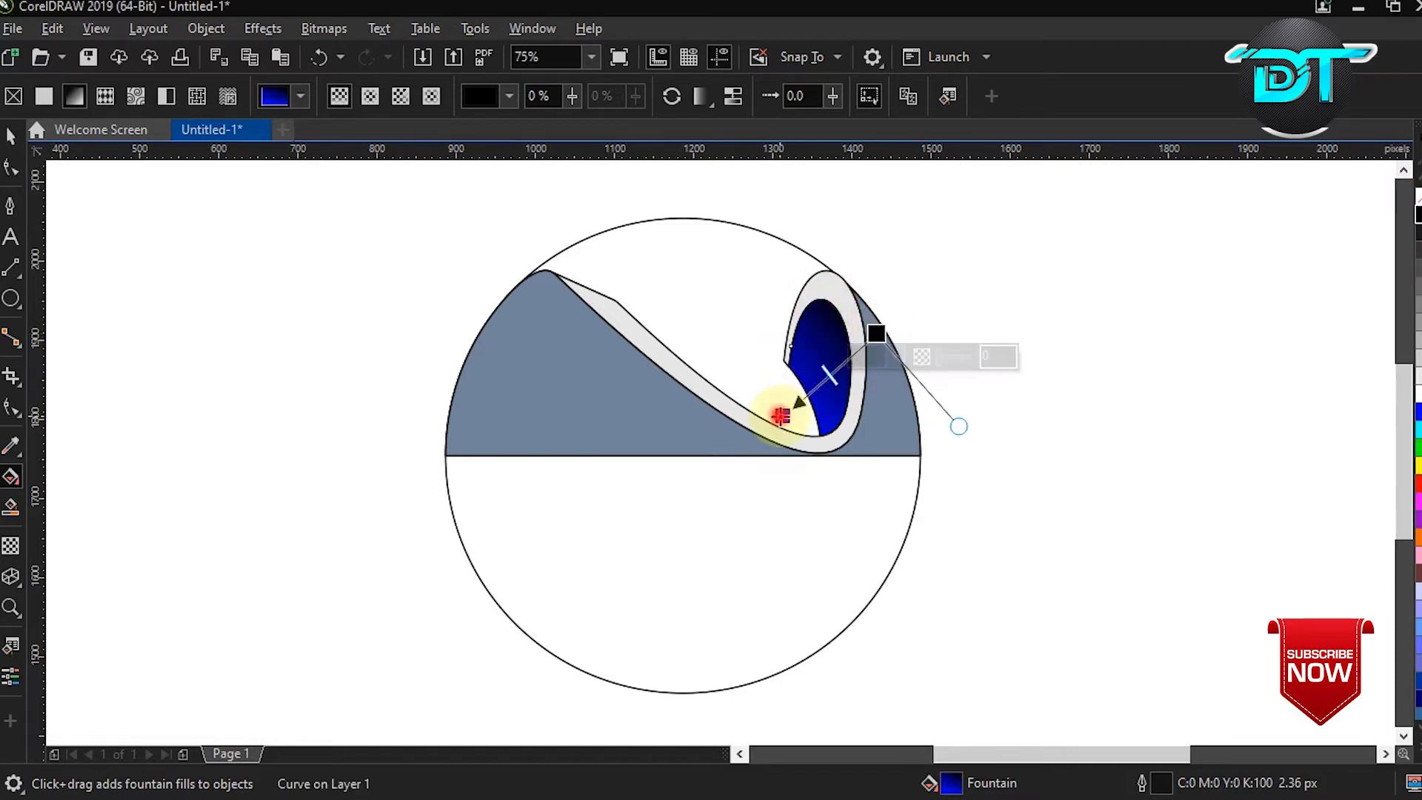
{"action": "left_click_drag", "start_coordinate": [780, 415], "coordinate": [790, 399]}
{"action": "left_click_drag", "start_coordinate": [875, 336], "coordinate": [879, 339]}
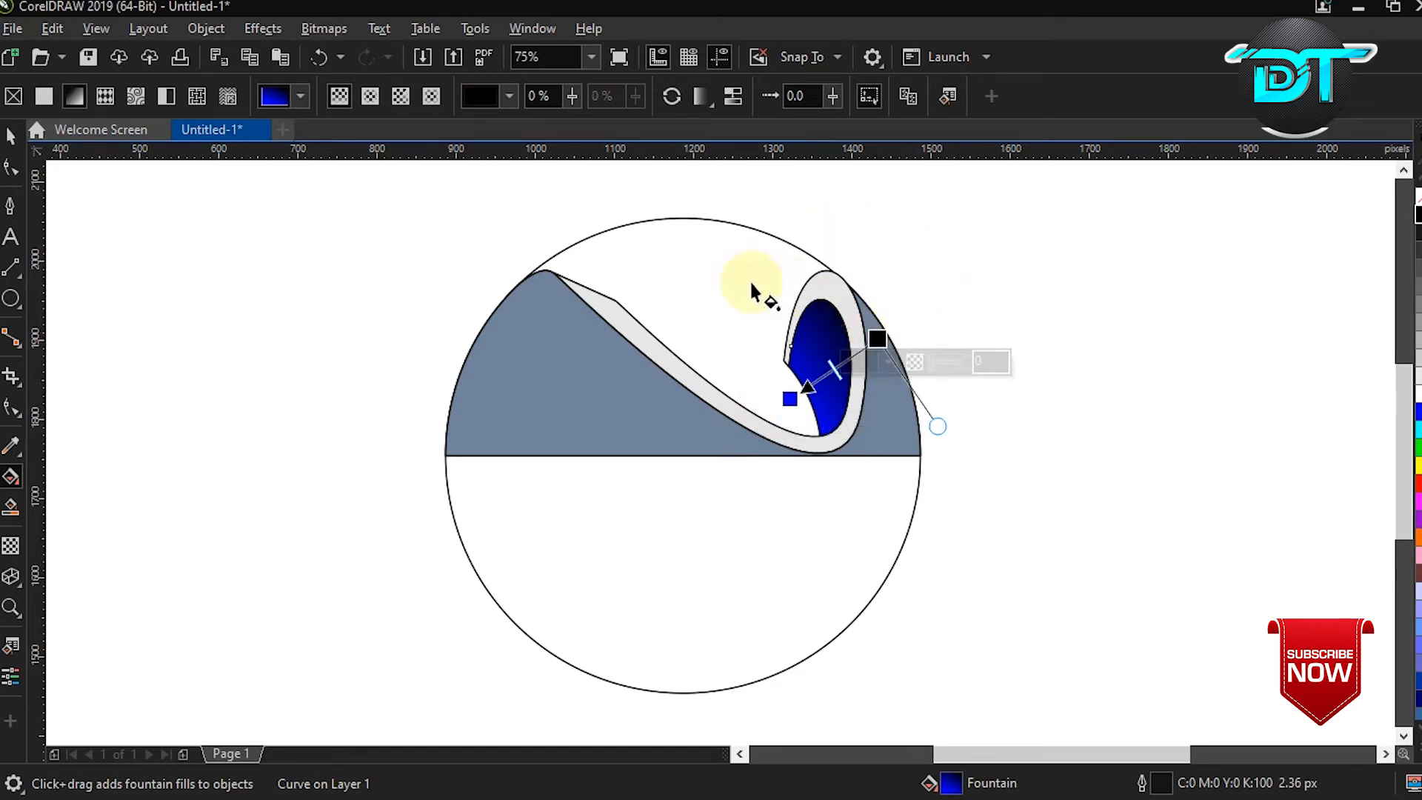
Apply a vertical fountain fill to the light grey curled ribbon and add a white colour stop near its middle
{"action": "left_click", "coordinate": [10, 135]}
{"action": "left_click", "coordinate": [604, 300]}
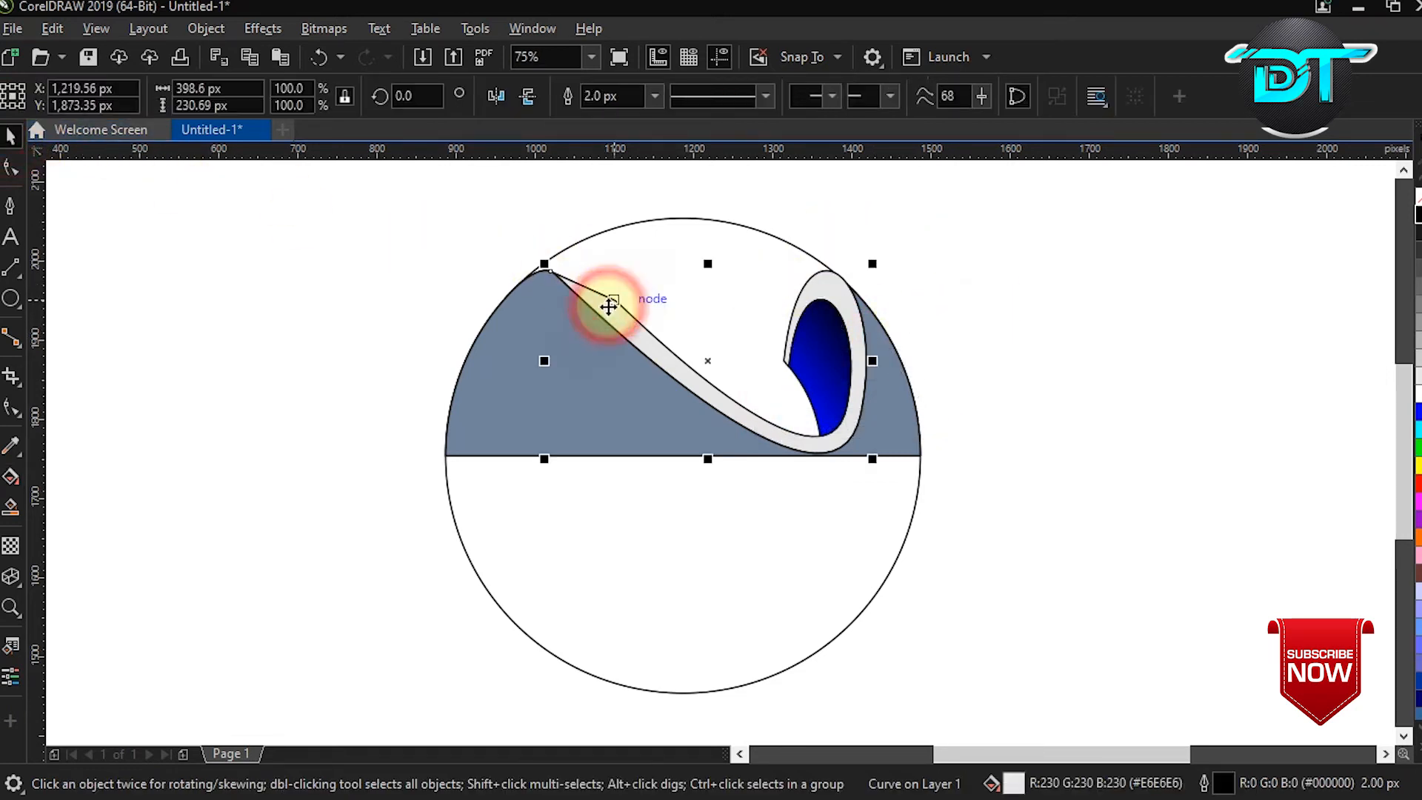
{"action": "left_click", "coordinate": [9, 511]}
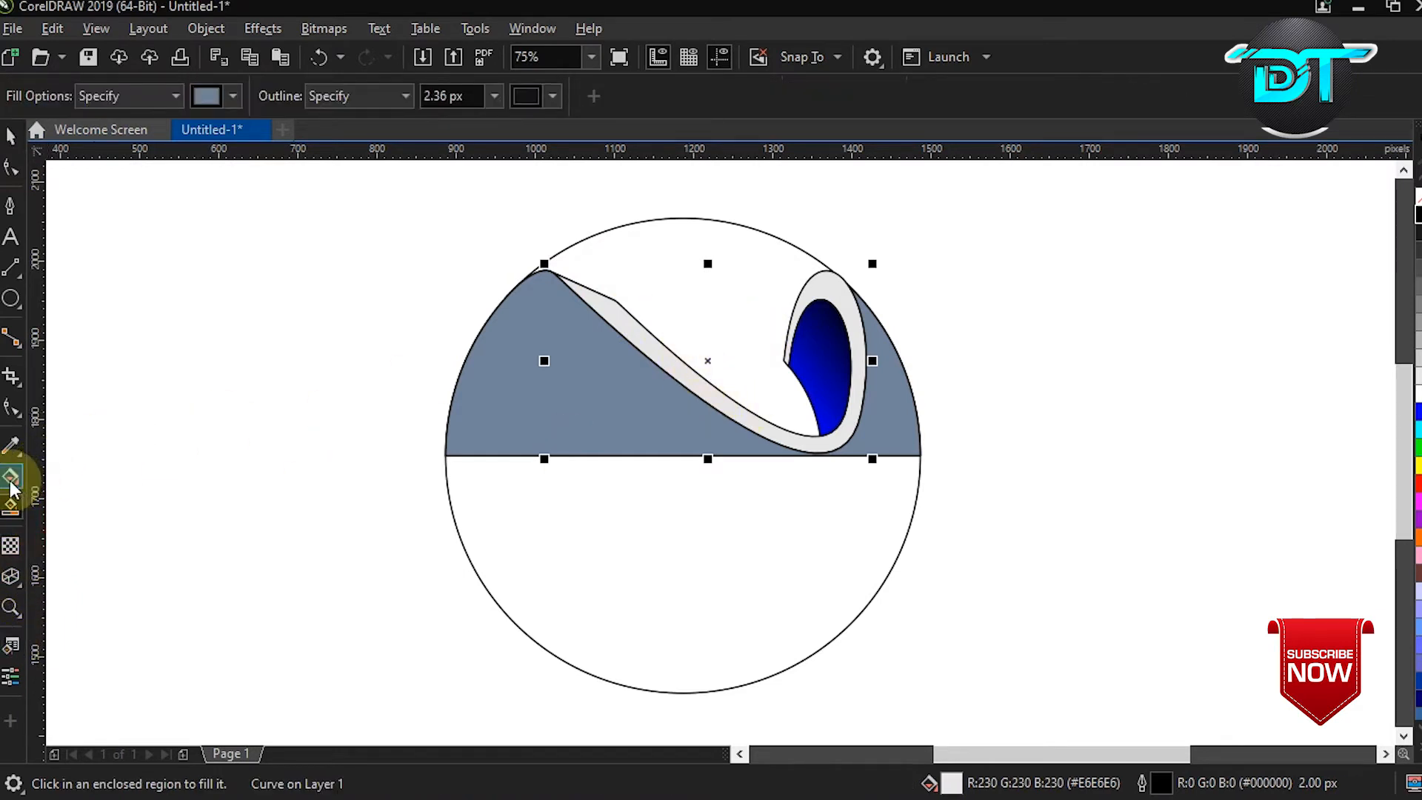
{"action": "left_click", "coordinate": [621, 340]}
{"action": "left_click_drag", "start_coordinate": [698, 242], "coordinate": [694, 463]}
{"action": "double_click", "coordinate": [695, 341]}
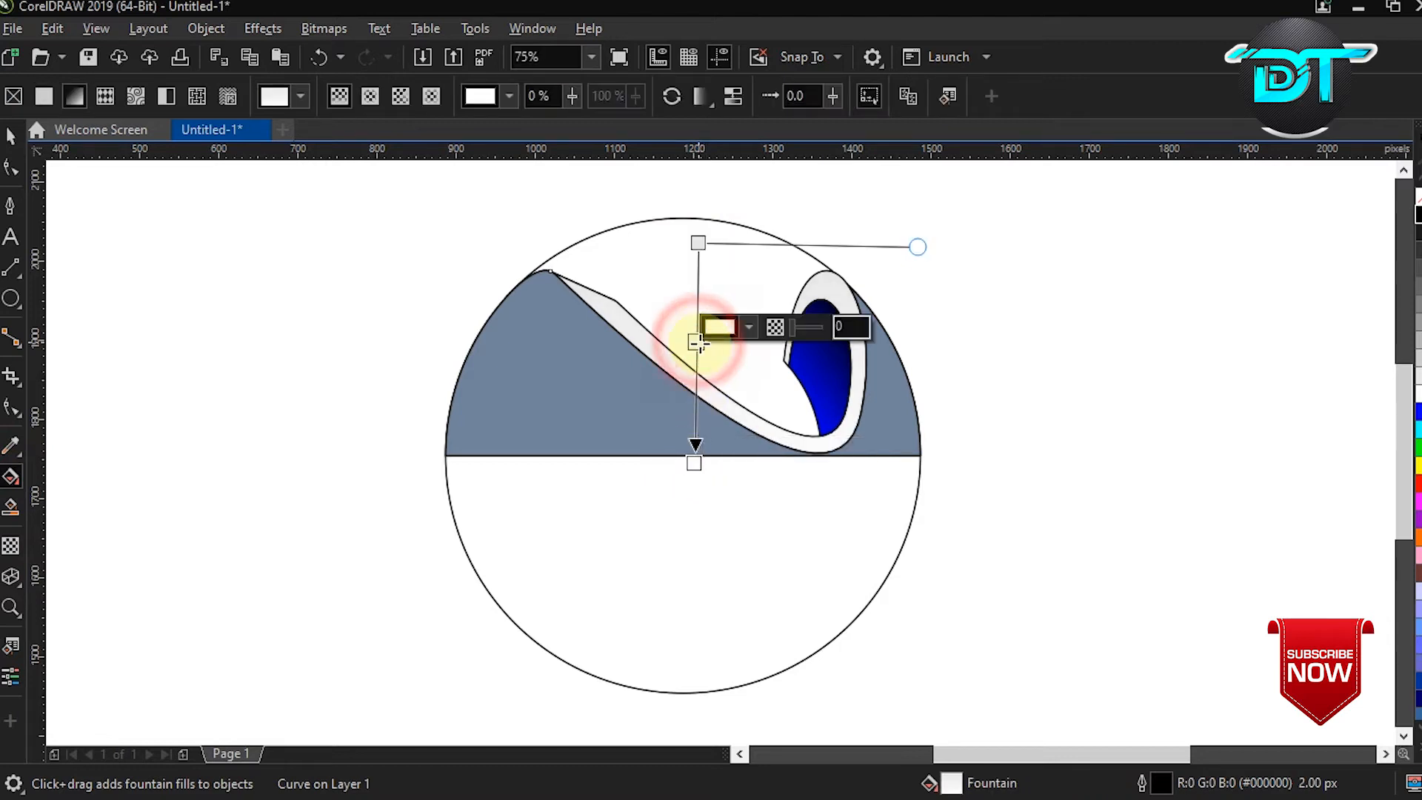
{"action": "left_click", "coordinate": [1420, 395]}
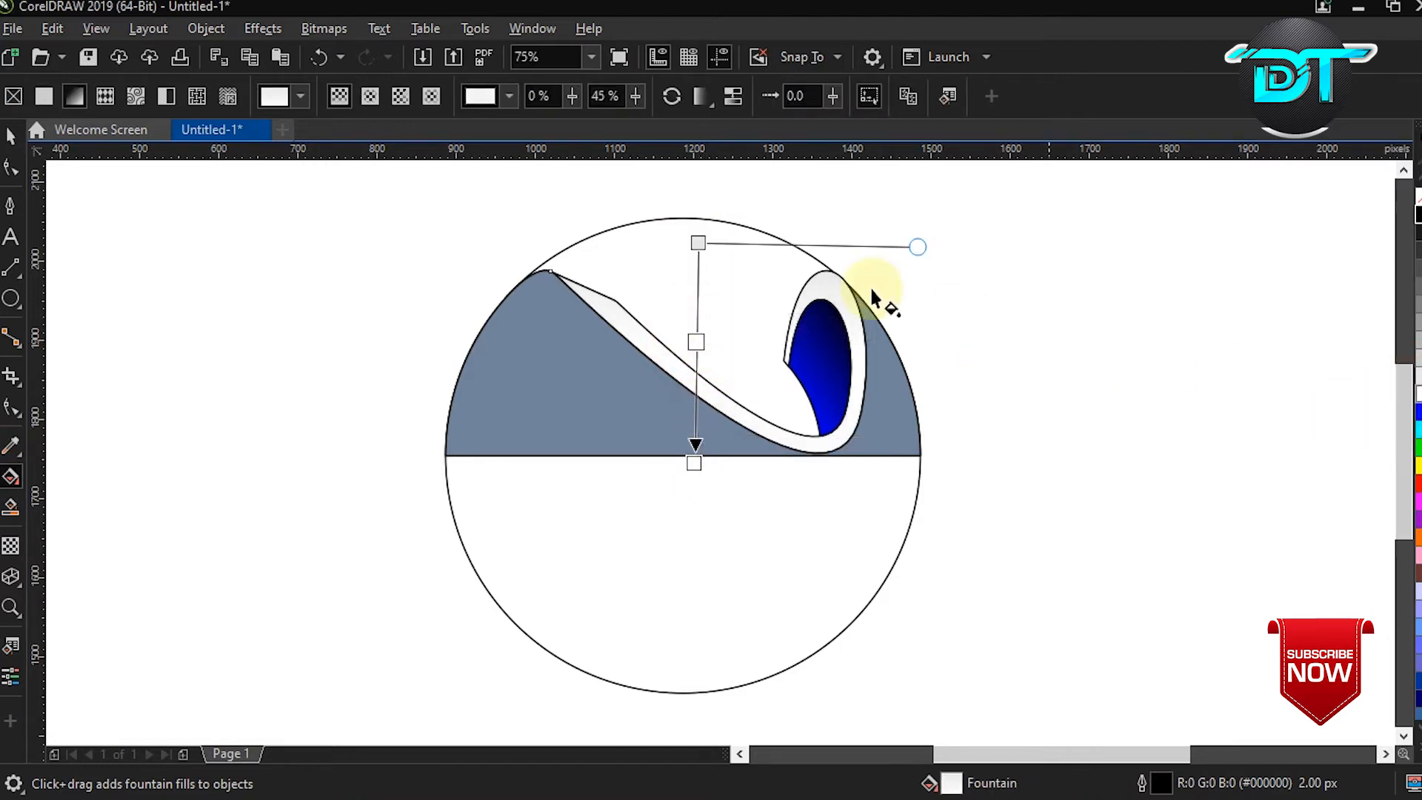
Colour both end stops of the ribbon's gradient mid grey and shift both ends slightly downward
{"action": "left_click", "coordinate": [697, 242]}
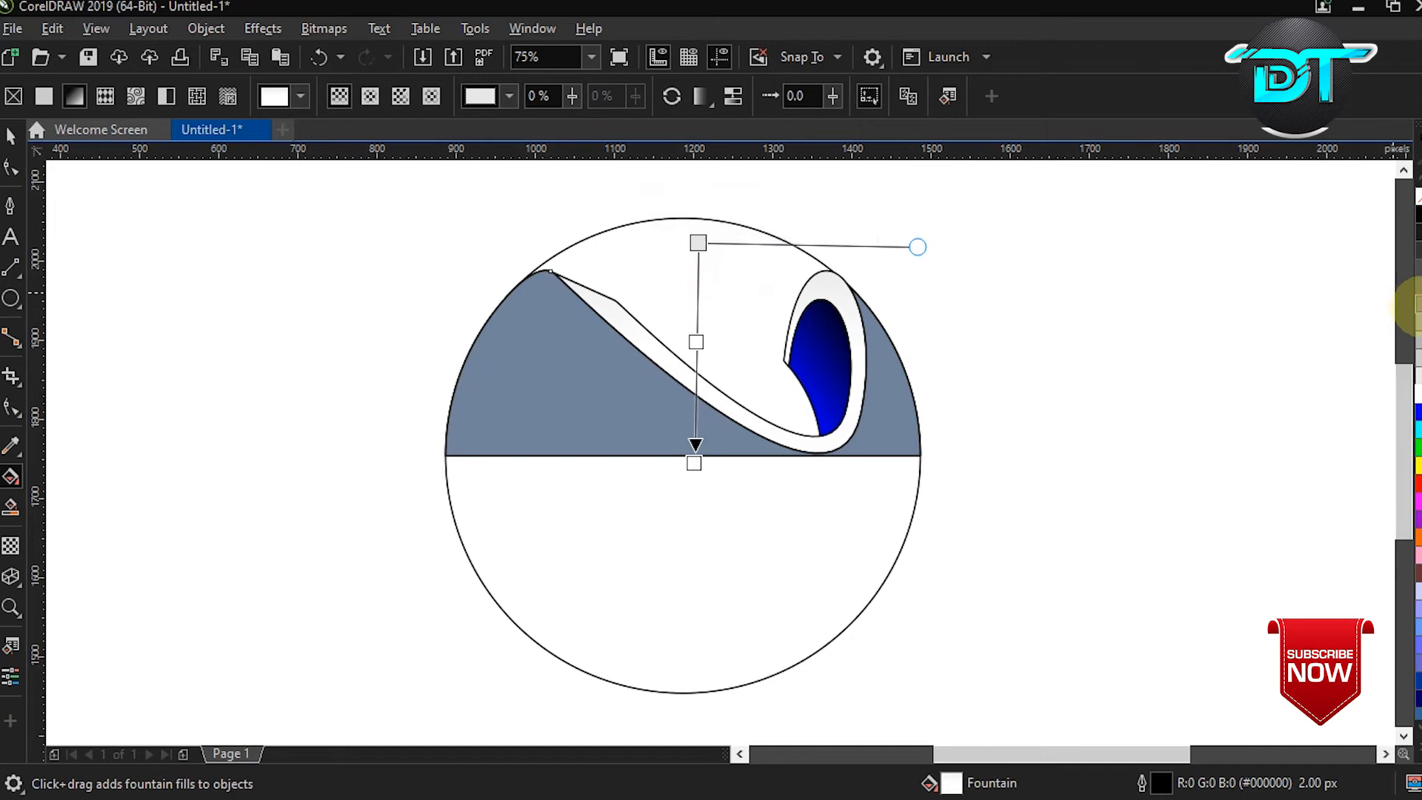
{"action": "left_click", "coordinate": [1410, 307]}
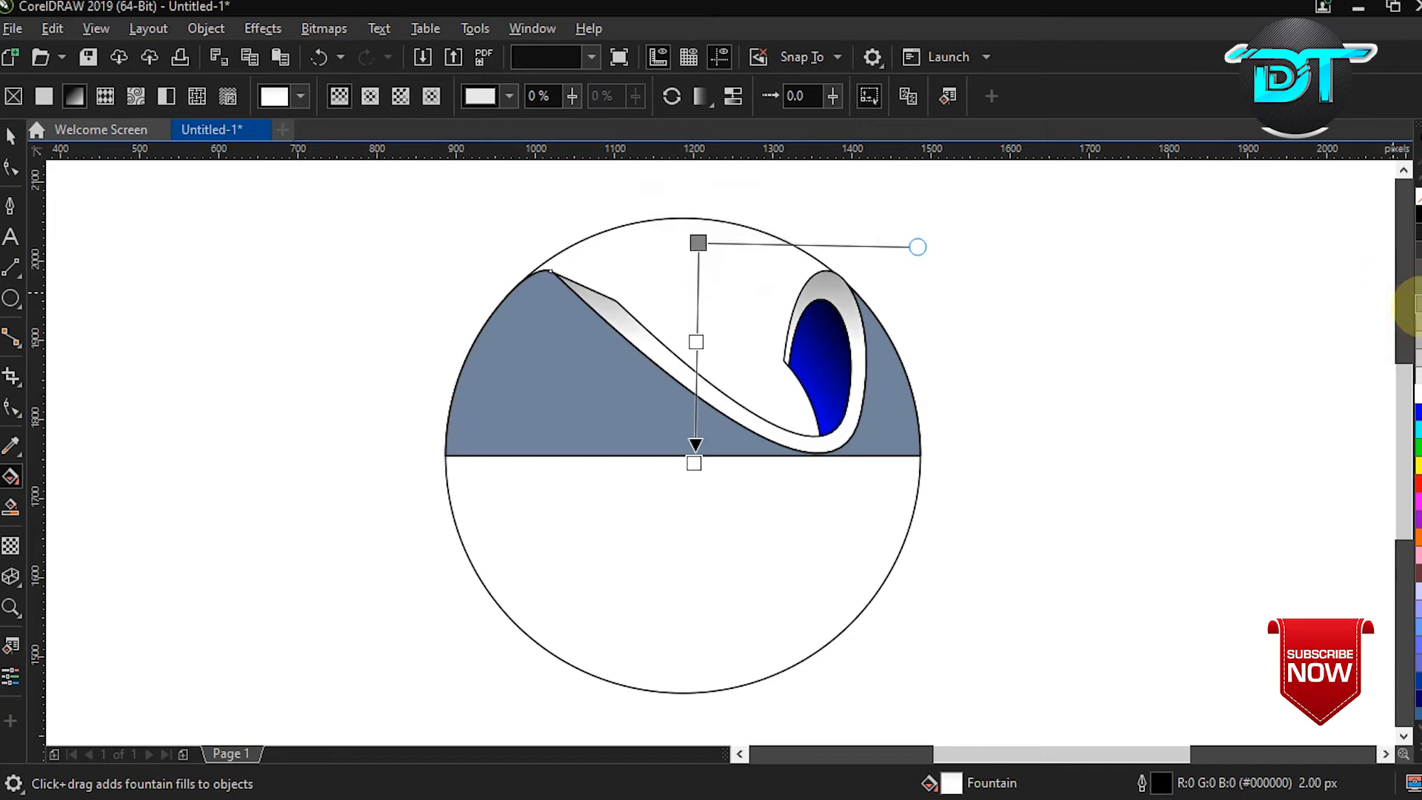
{"action": "left_click", "coordinate": [697, 464]}
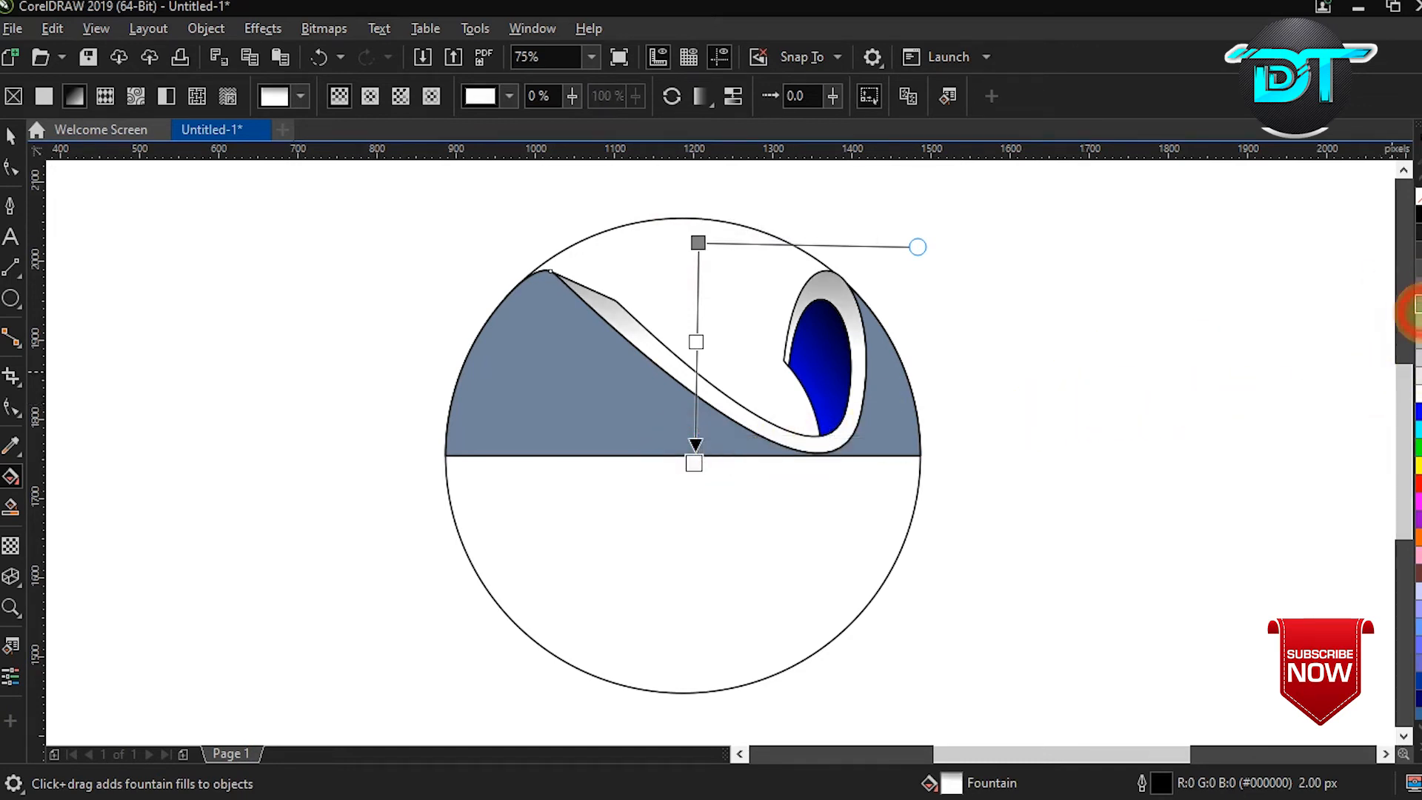
{"action": "left_click", "coordinate": [1413, 314]}
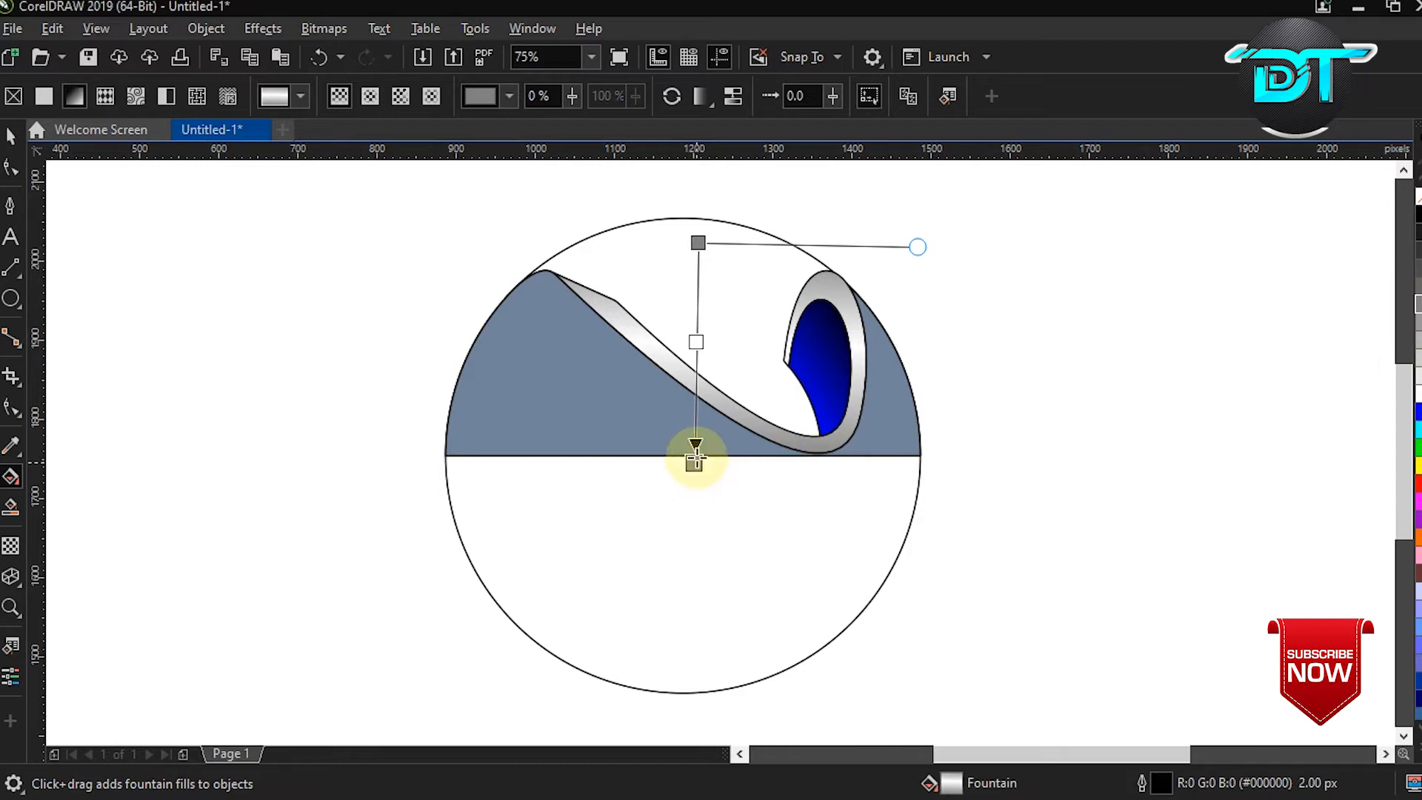
{"action": "left_click_drag", "start_coordinate": [696, 474], "coordinate": [696, 486]}
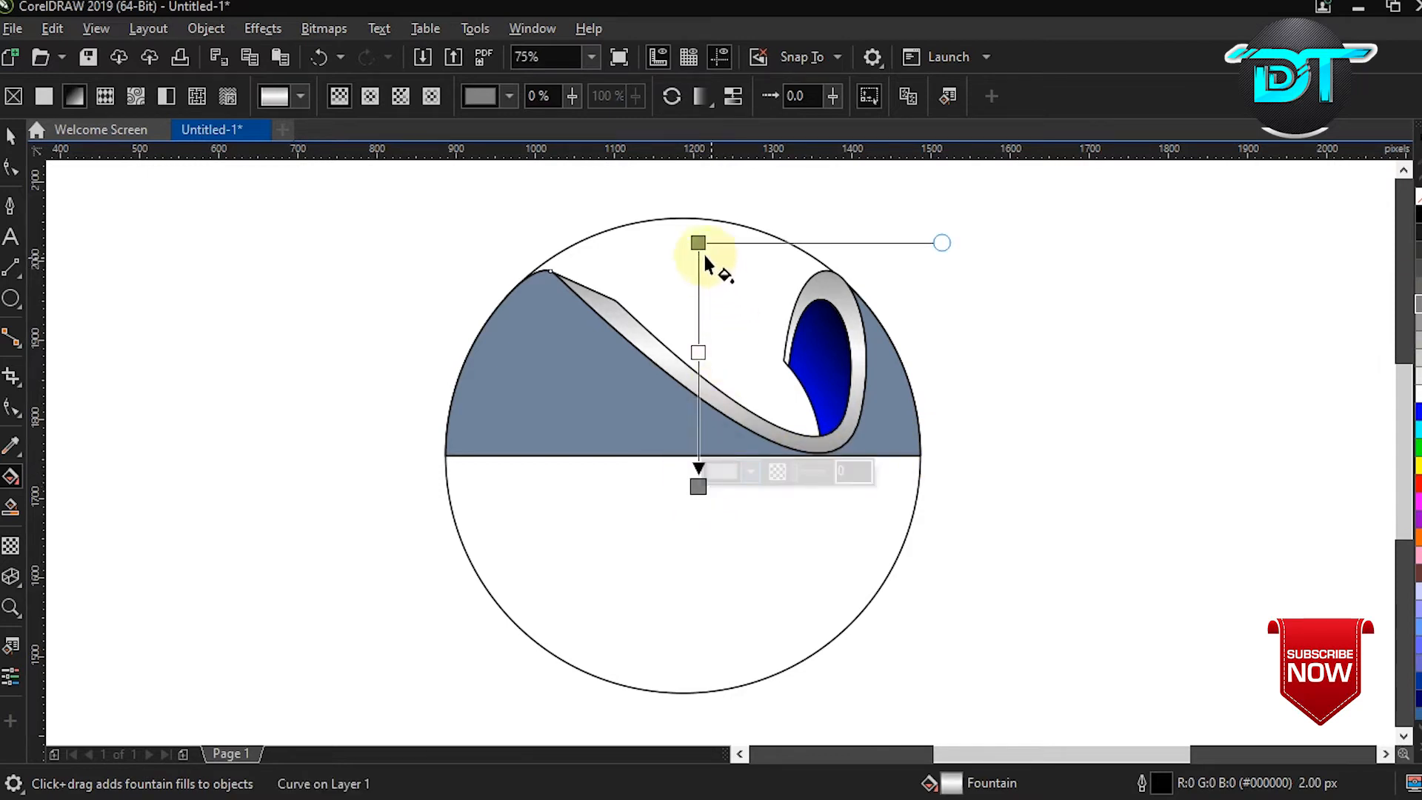
{"action": "left_click_drag", "start_coordinate": [697, 243], "coordinate": [698, 264]}
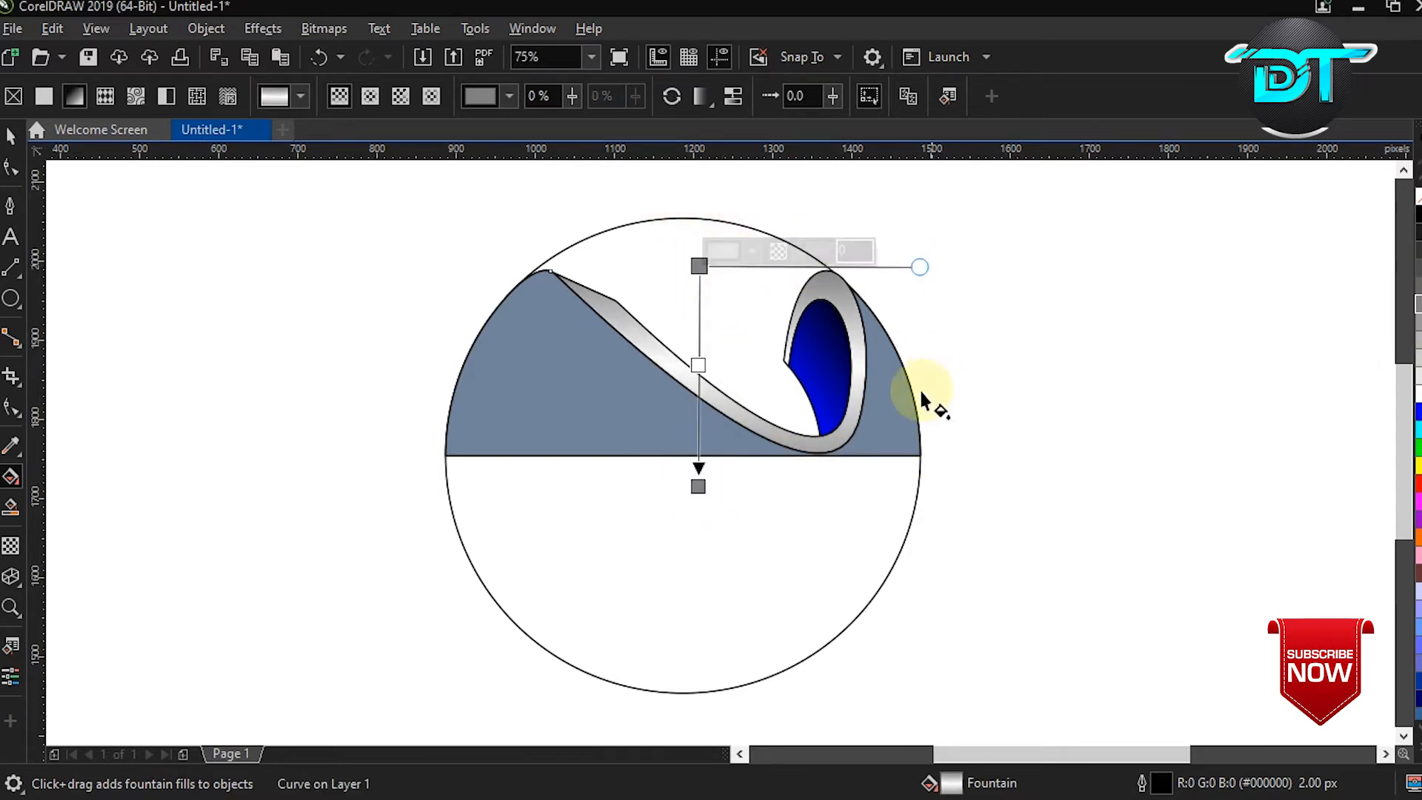
Make one copy of the four upper shapes directly below them with Transform Position, using a relative offset of X 0.0 px, Y -233.95 px
{"action": "left_click", "coordinate": [11, 135]}
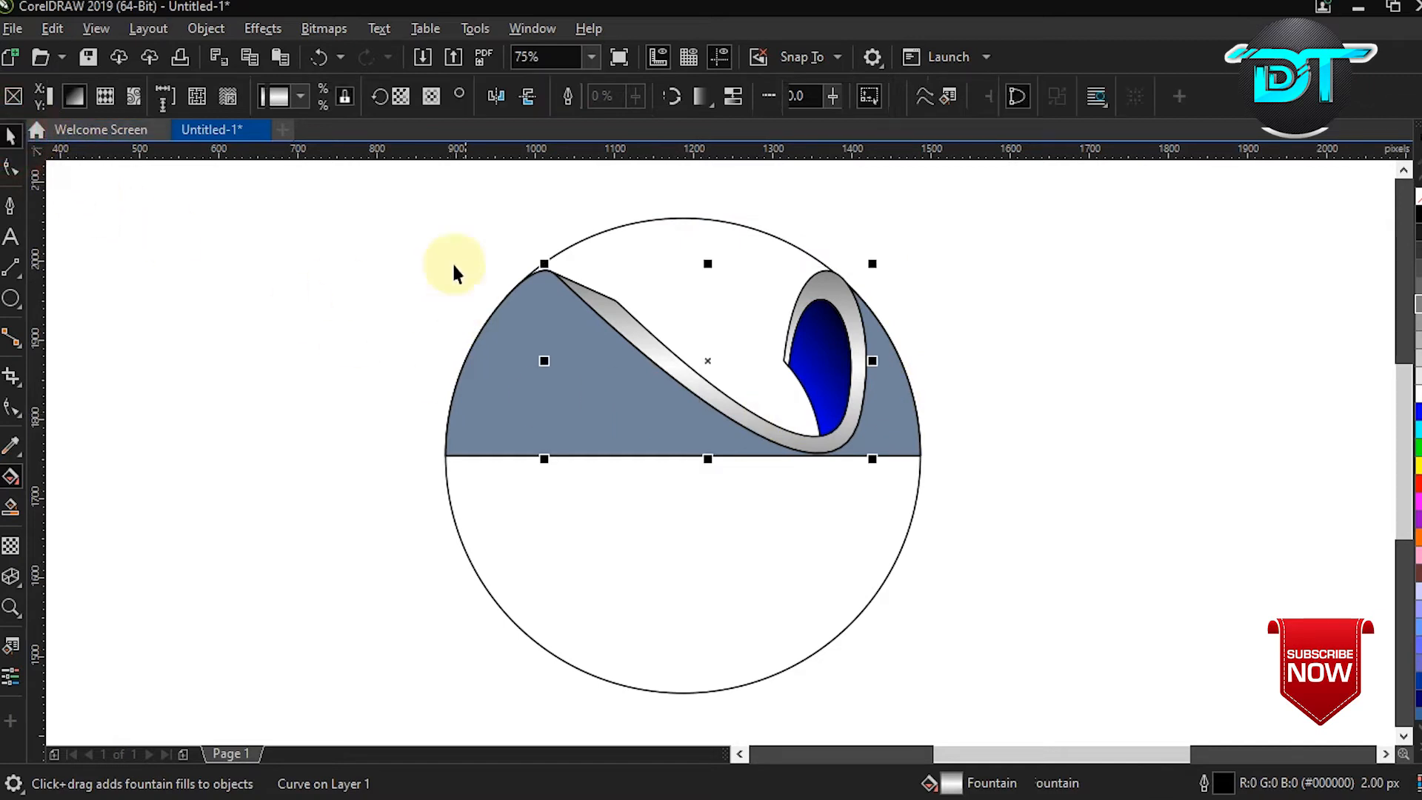
{"action": "left_click_drag", "start_coordinate": [348, 227], "coordinate": [985, 468]}
{"action": "left_click_drag", "start_coordinate": [1051, 503], "coordinate": [1052, 501]}
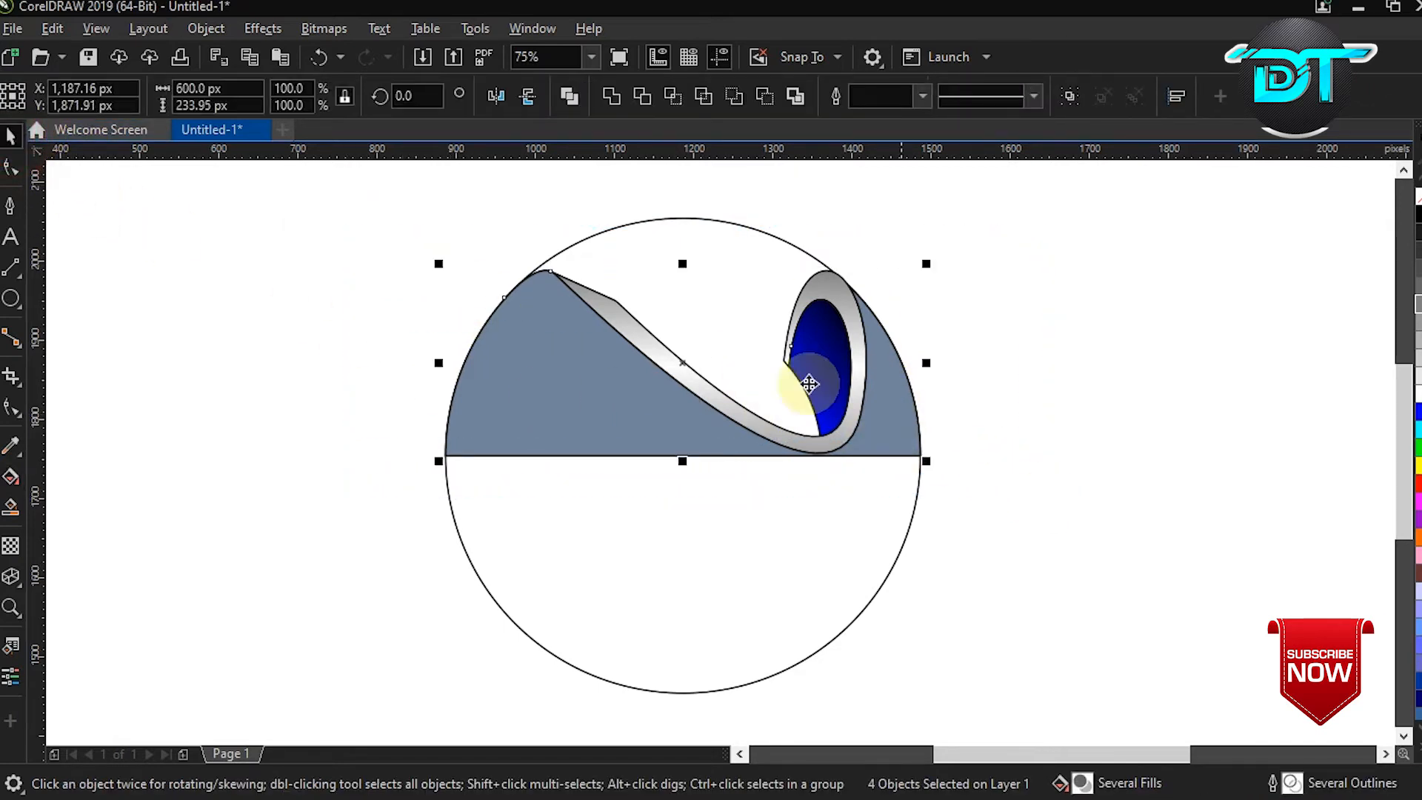
{"action": "left_click", "coordinate": [534, 31]}
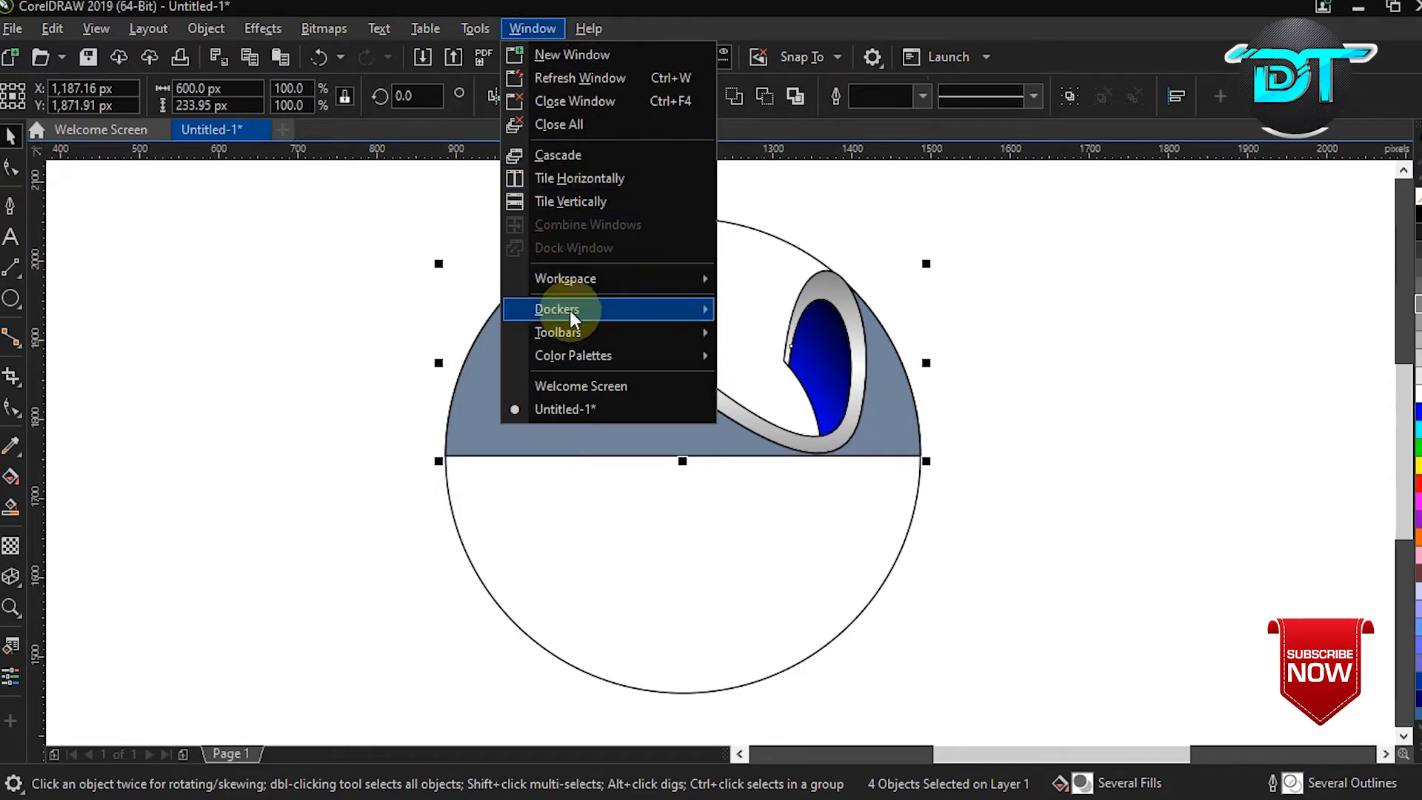
{"action": "mouse_move", "coordinate": [570, 310]}
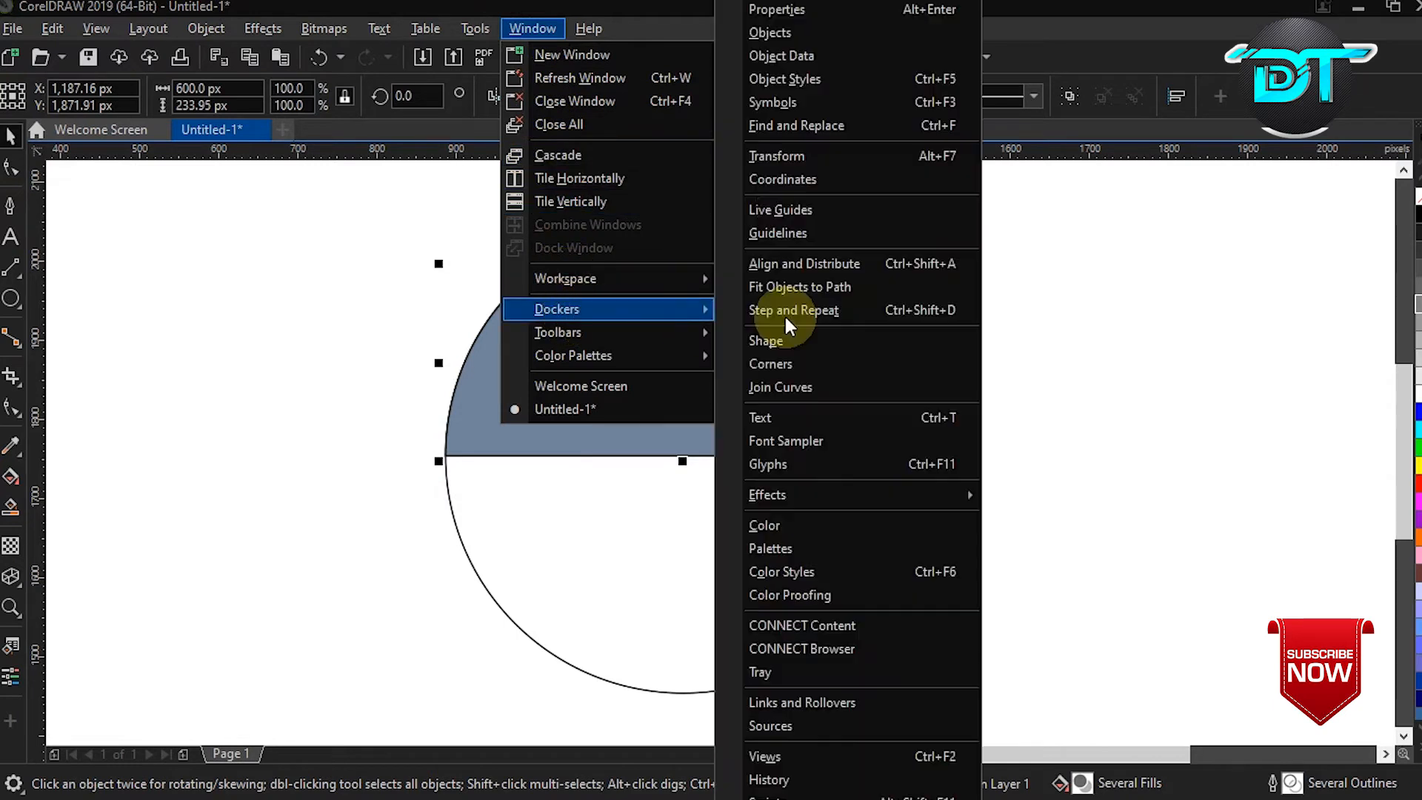
{"action": "left_click", "coordinate": [902, 156]}
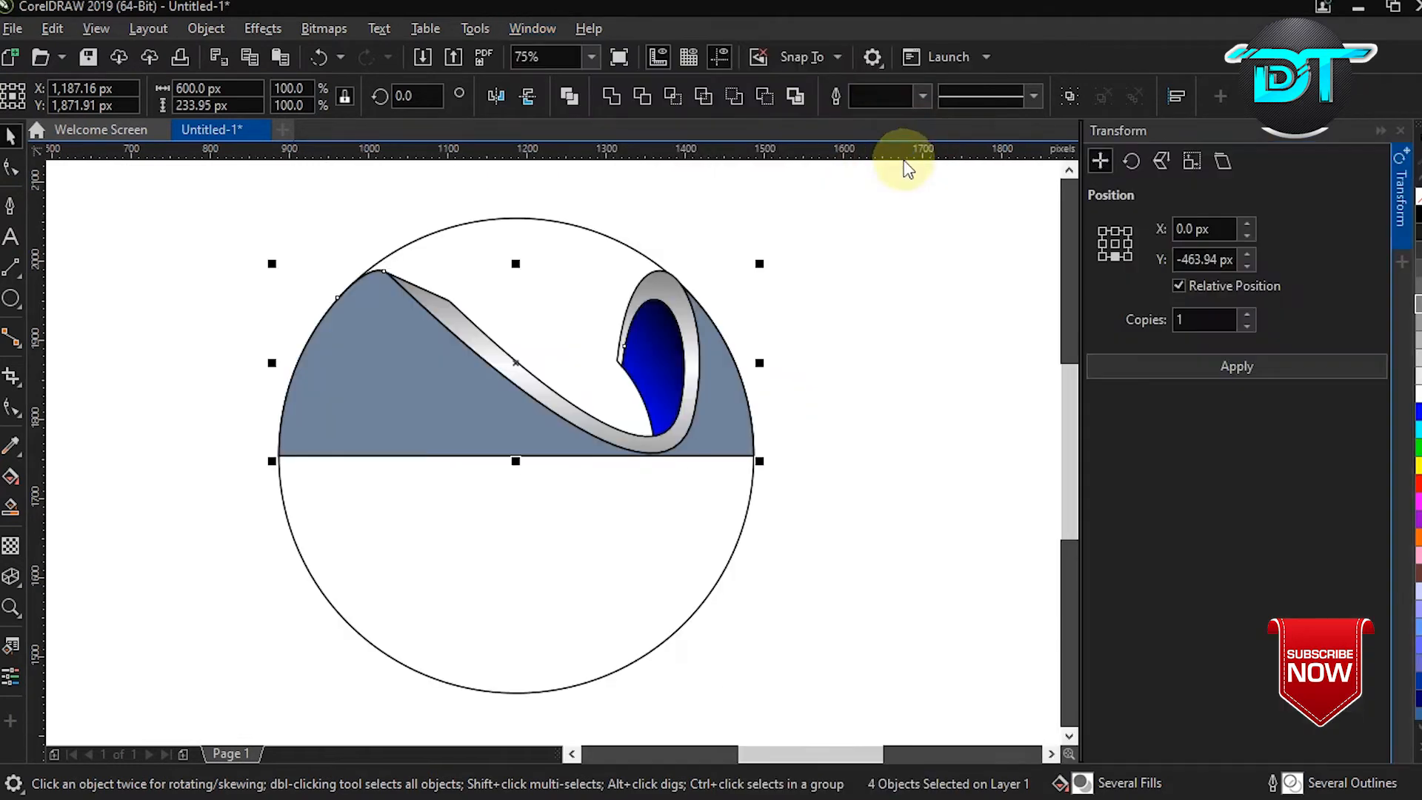
{"action": "left_click", "coordinate": [1114, 252]}
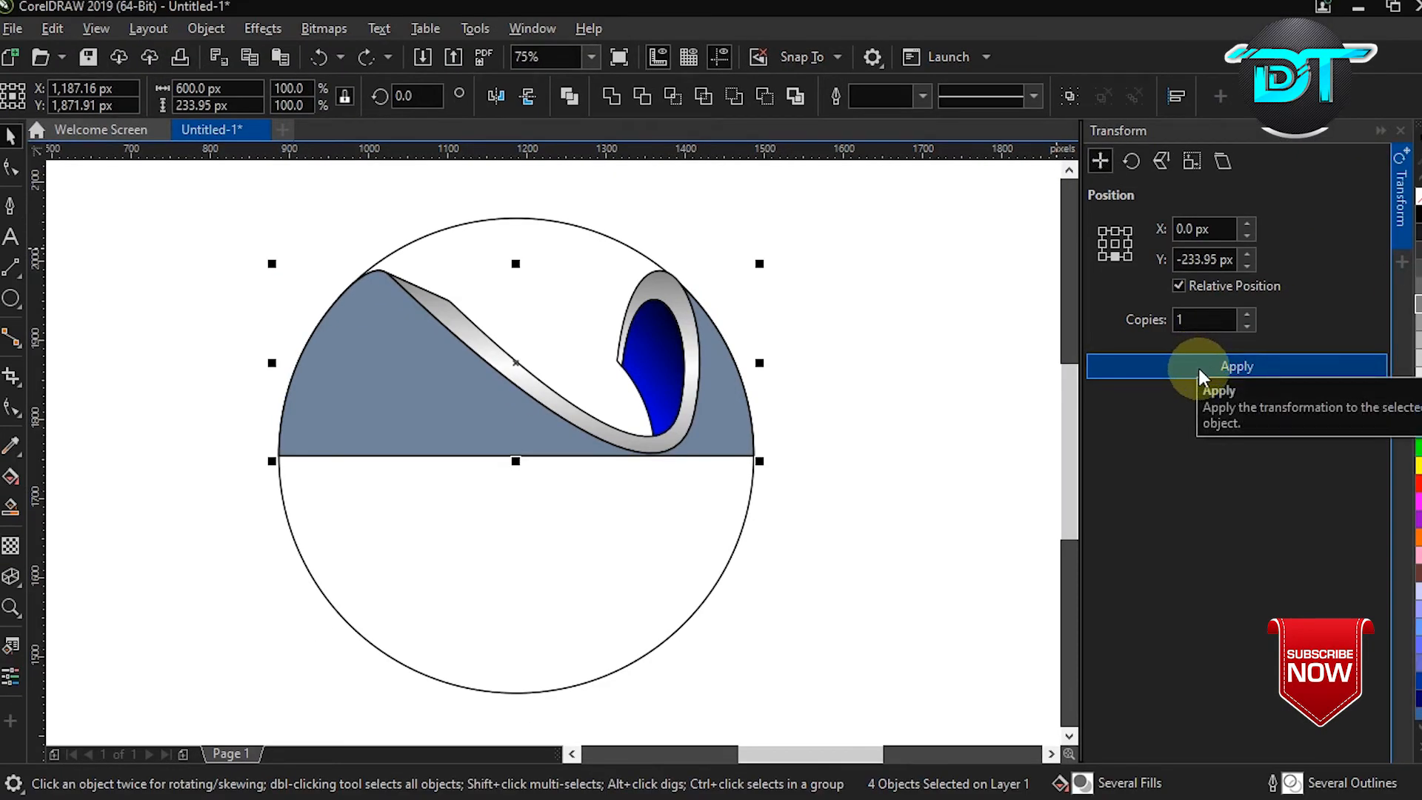
{"action": "left_click", "coordinate": [1198, 377]}
{"action": "left_click", "coordinate": [1396, 233]}
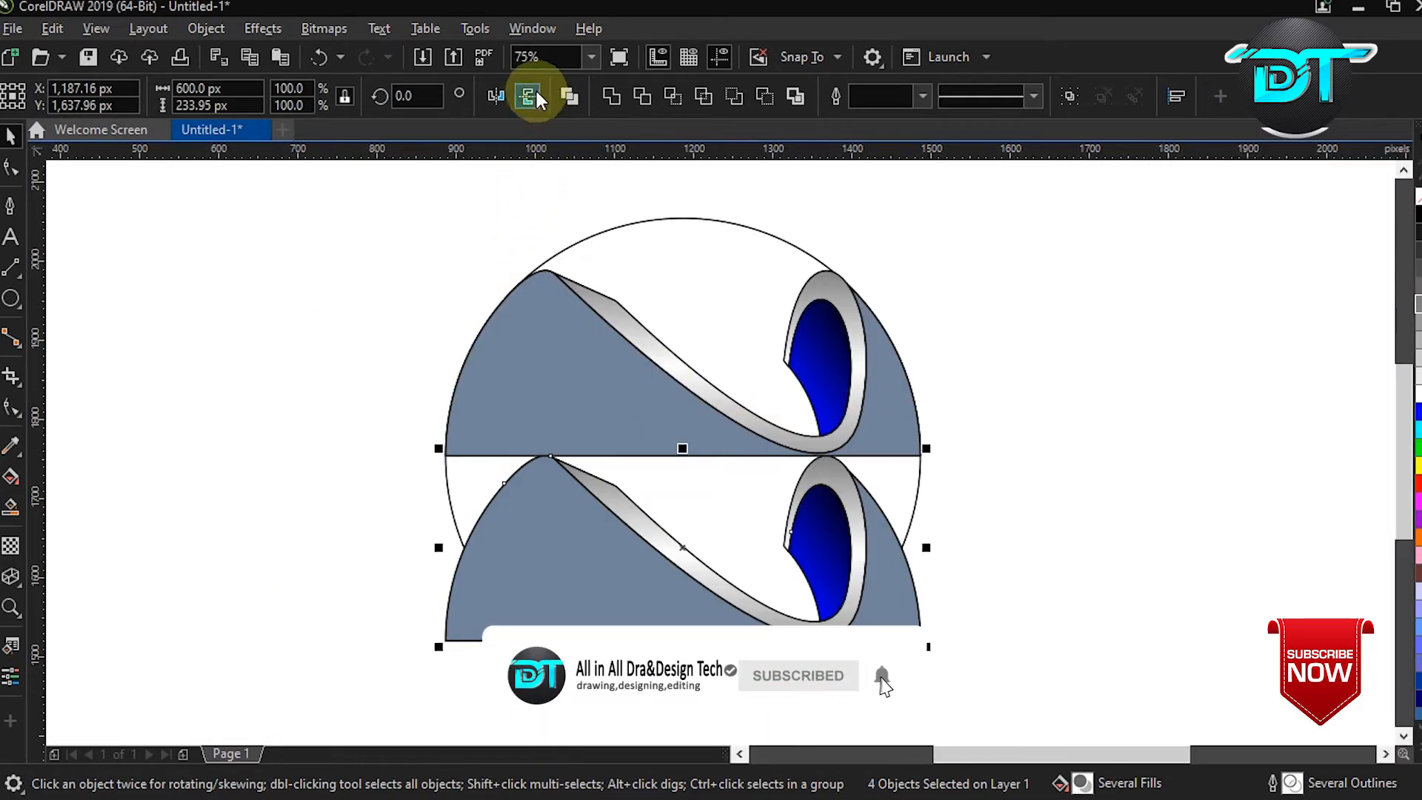
Mirror the copied shapes vertically and horizontally
{"action": "left_click", "coordinate": [527, 95]}
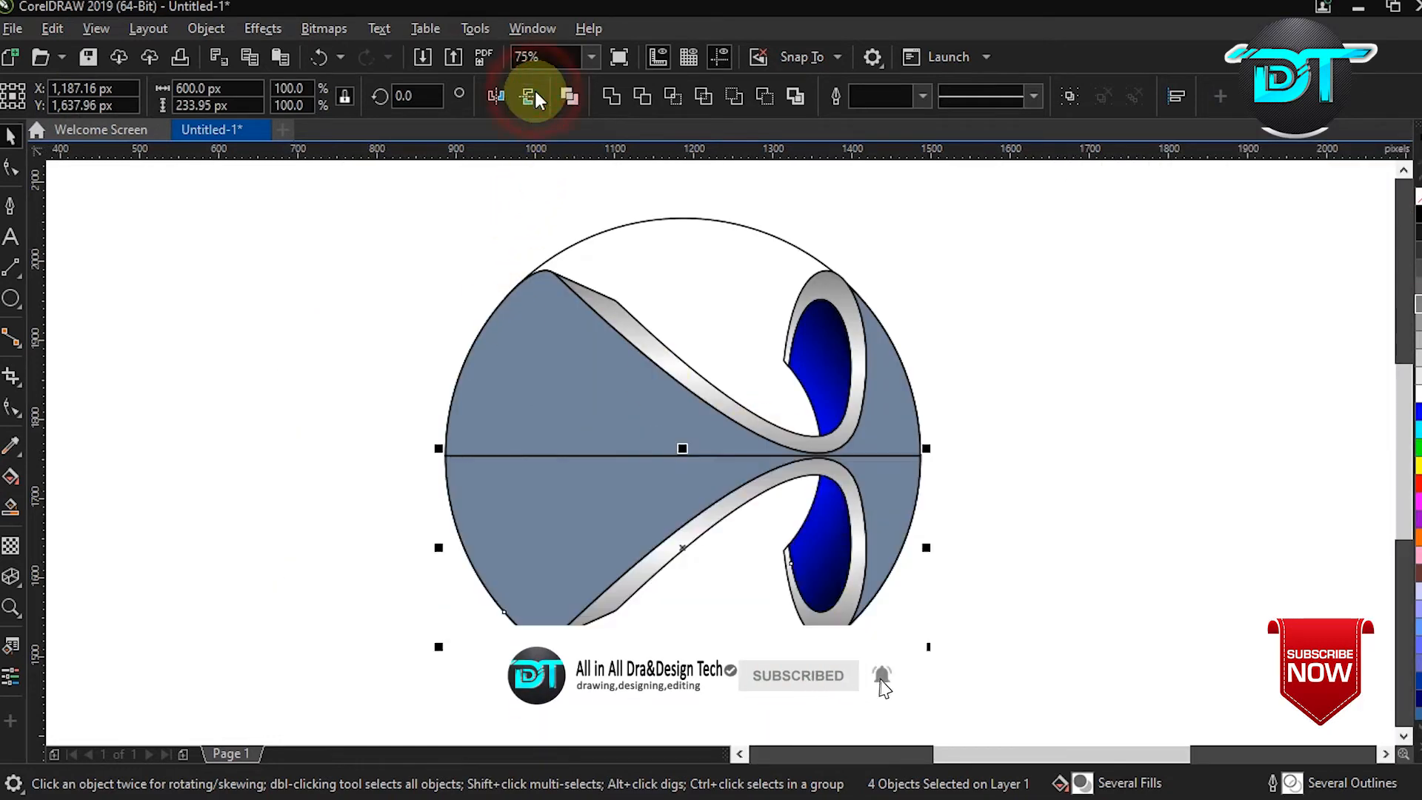
{"action": "left_click", "coordinate": [496, 96]}
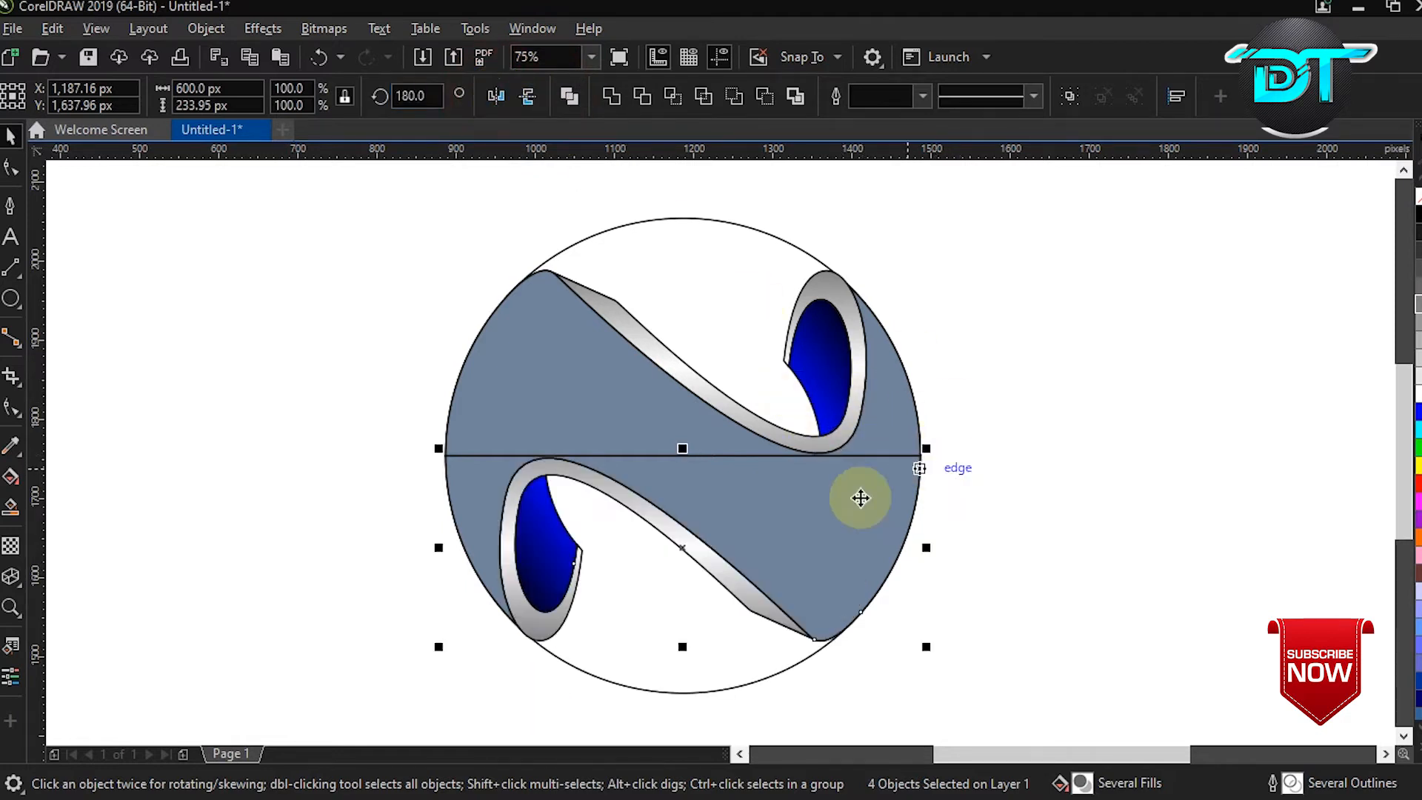
Weld the upper and lower slate-blue shapes into a single shape
{"action": "left_click", "coordinate": [859, 518]}
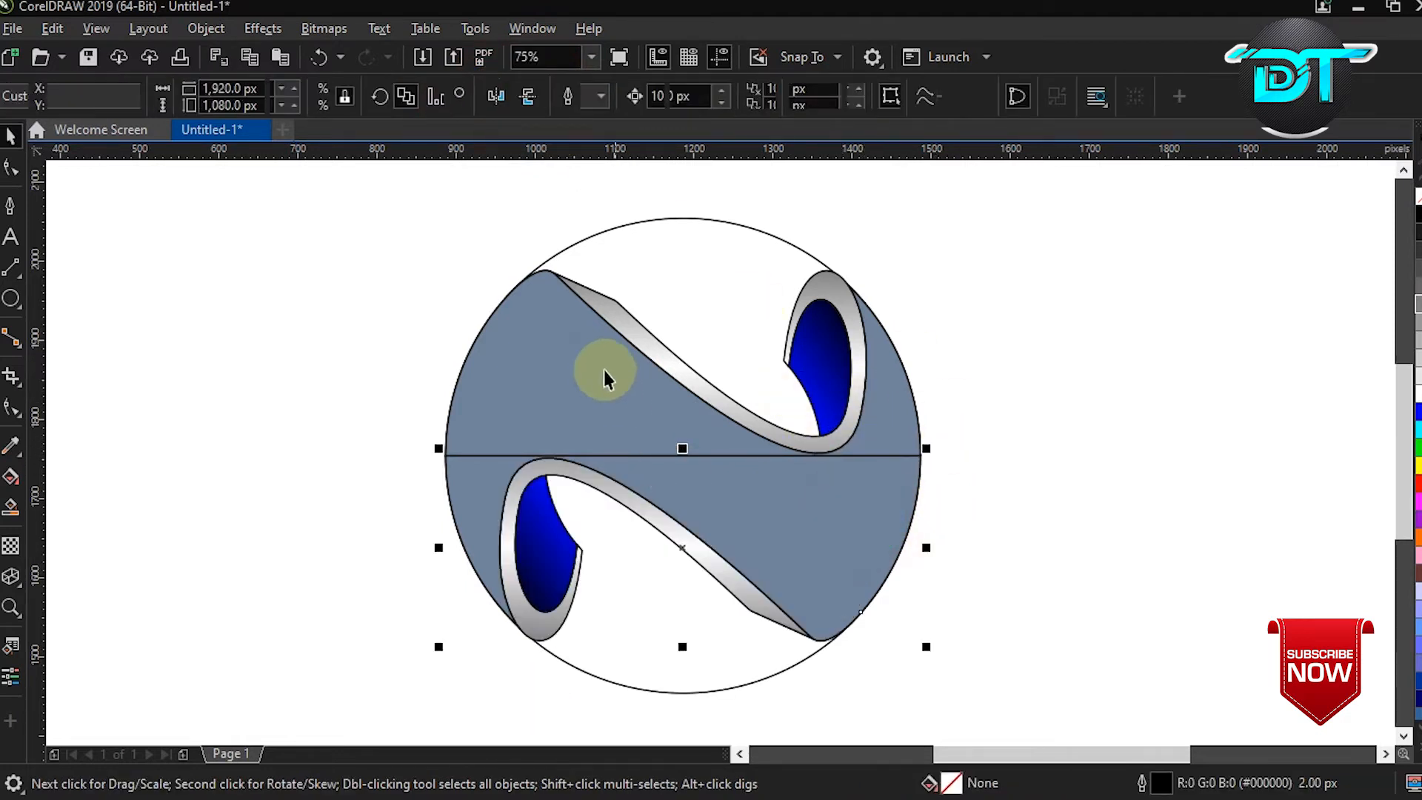
{"action": "left_click", "coordinate": [548, 328]}
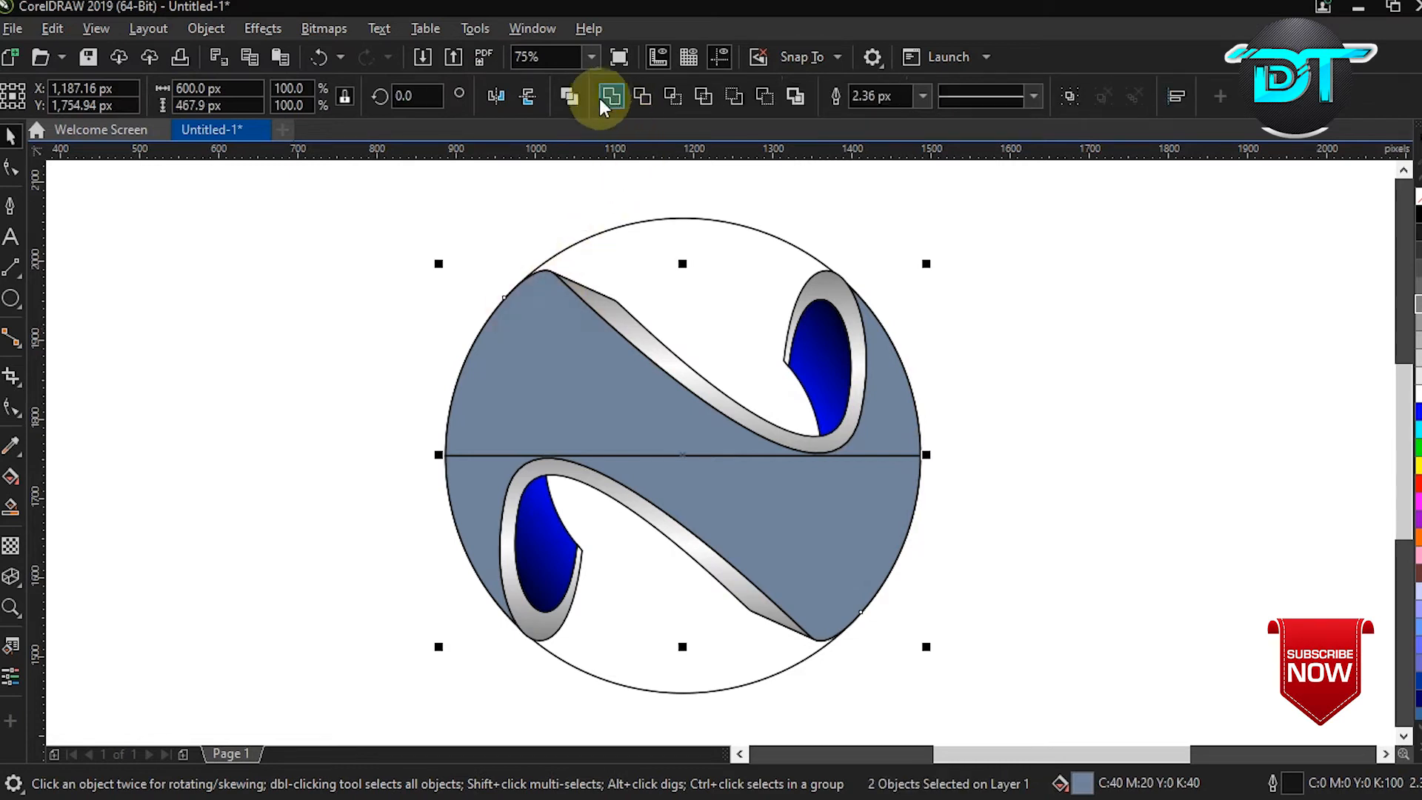
{"action": "left_click", "coordinate": [611, 97]}
{"action": "left_click", "coordinate": [1040, 387]}
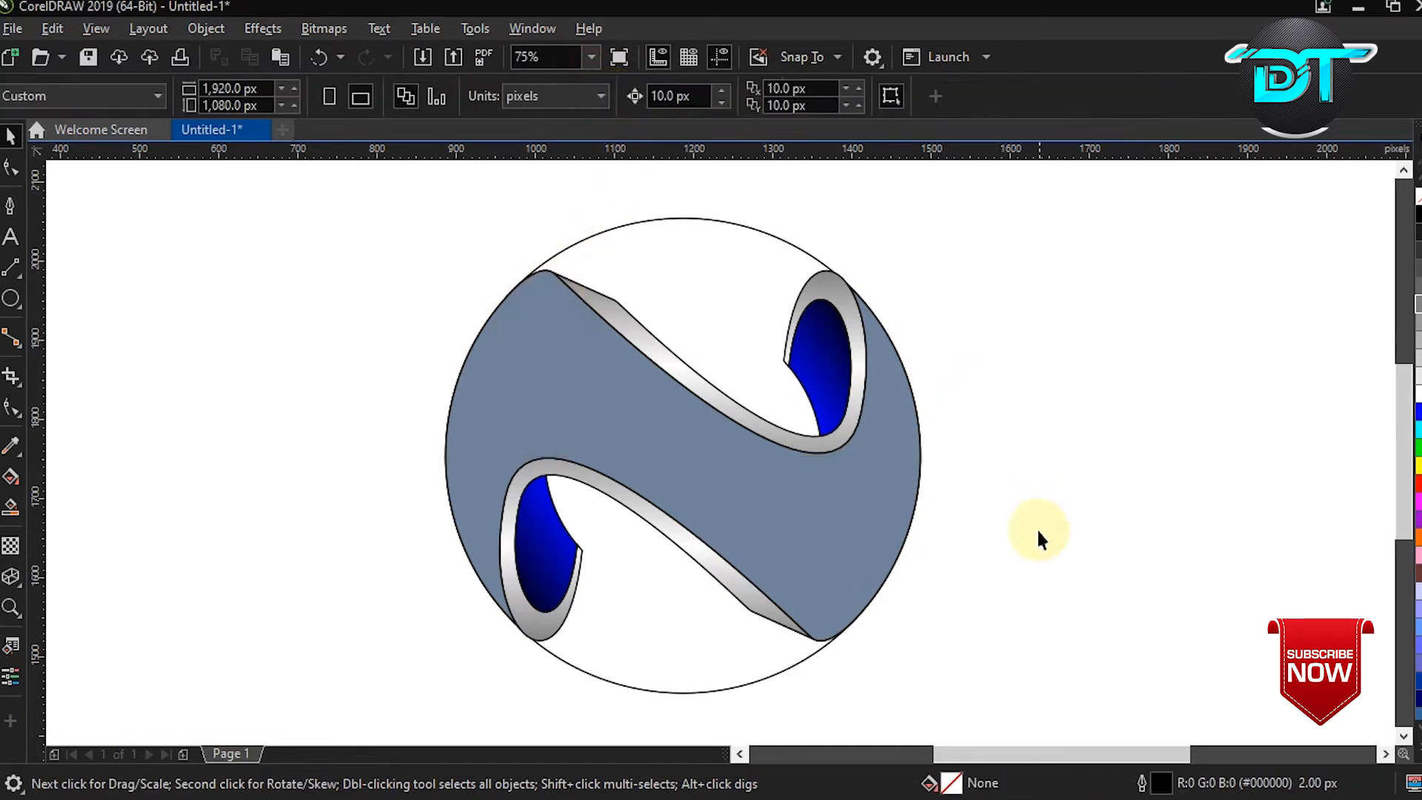
Delete the unfilled 600 px outer circle around the logo
{"action": "left_click", "coordinate": [825, 531]}
{"action": "left_click", "coordinate": [657, 238]}
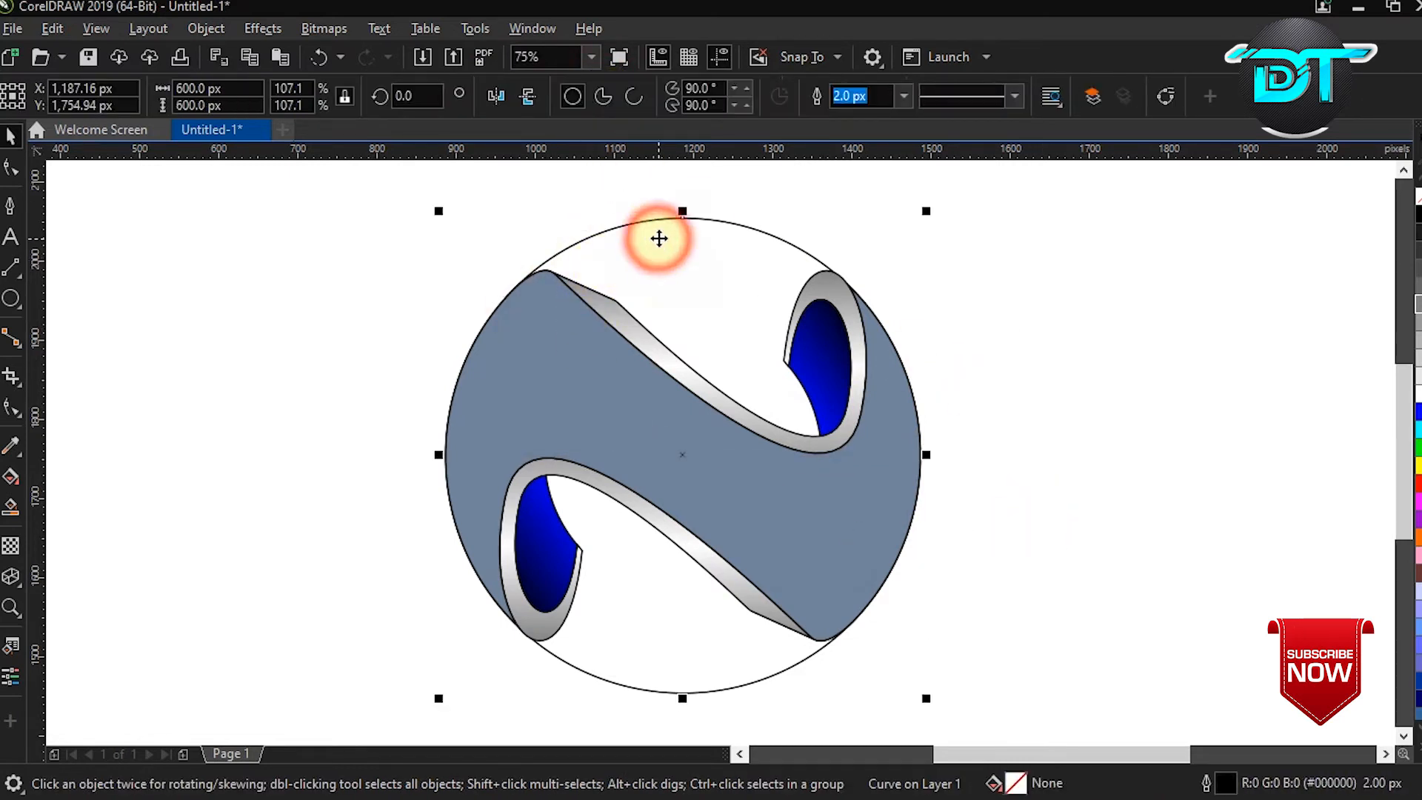
{"action": "right_click", "coordinate": [659, 238]}
{"action": "left_click", "coordinate": [696, 317]}
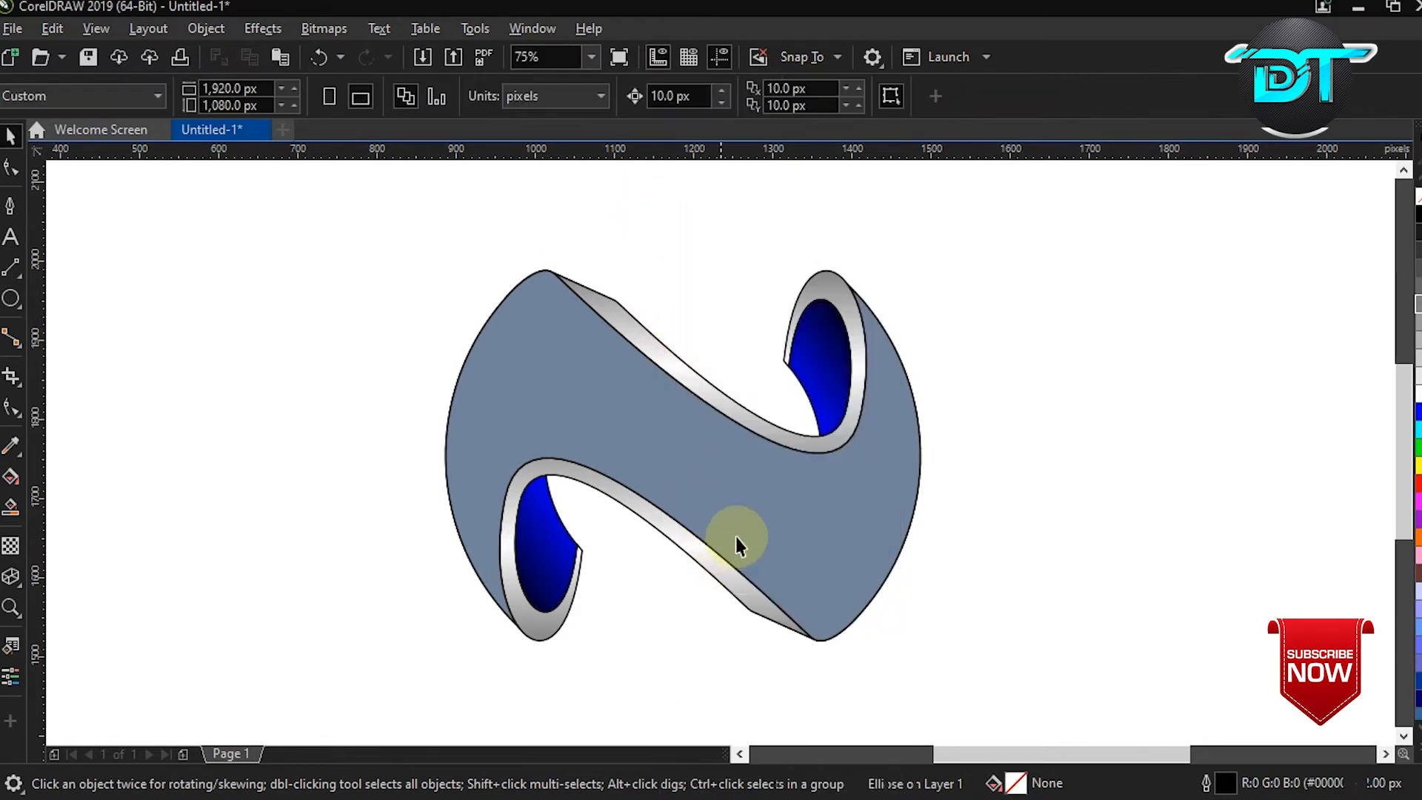
Apply a linear fountain fill to the slate-blue ribbon, running from its lower-right end to just beyond its upper-left edge
{"action": "left_click", "coordinate": [761, 503]}
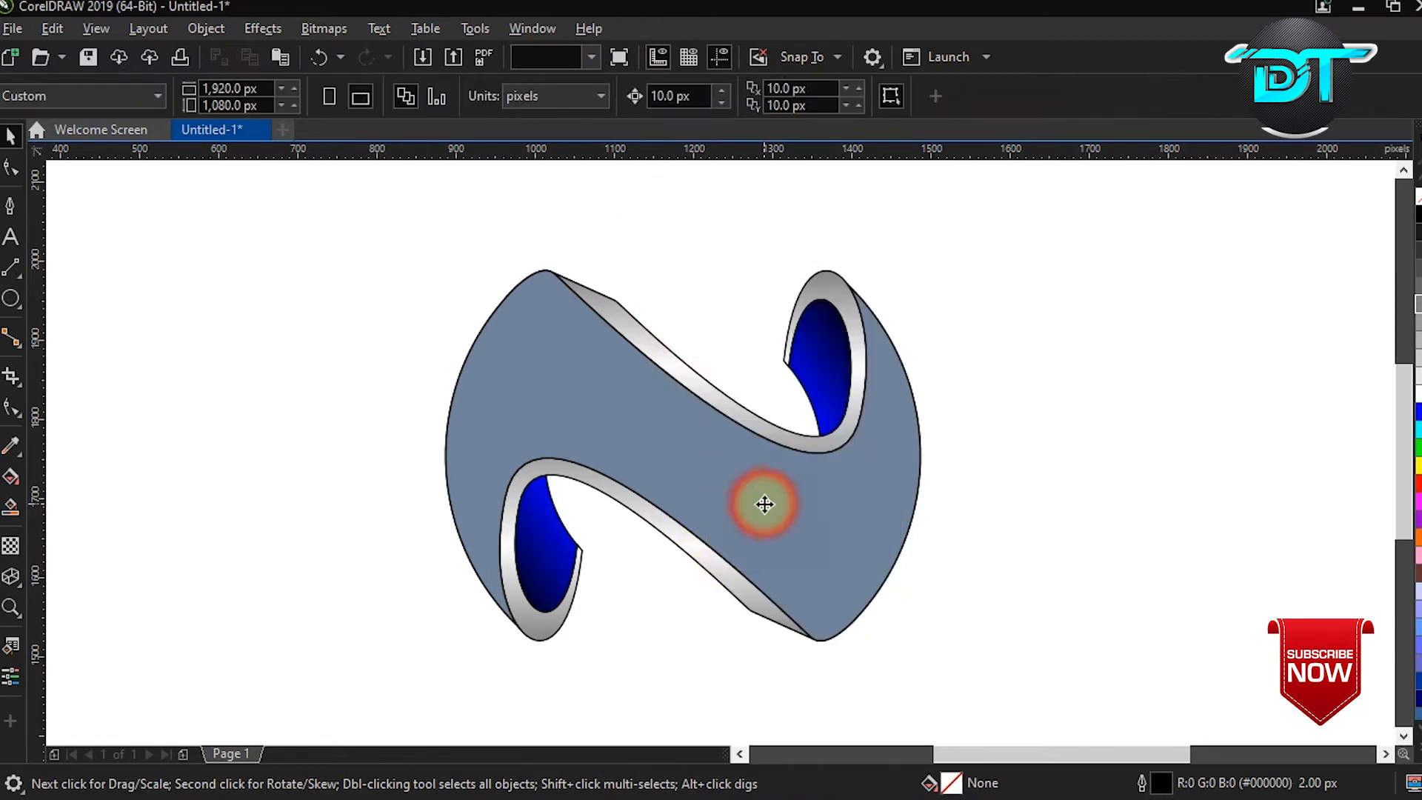
{"action": "left_click", "coordinate": [11, 477]}
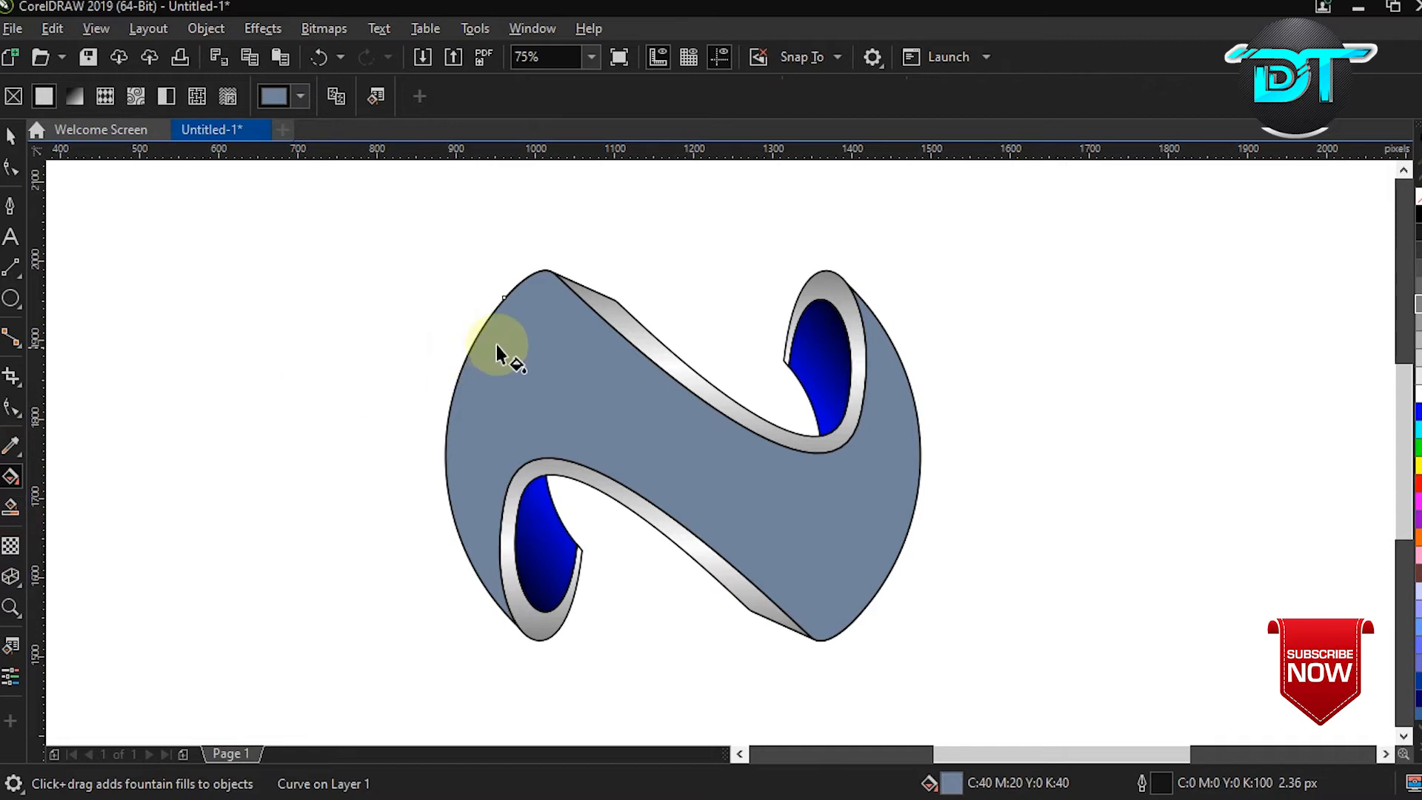
{"action": "left_click_drag", "start_coordinate": [865, 565], "coordinate": [464, 276]}
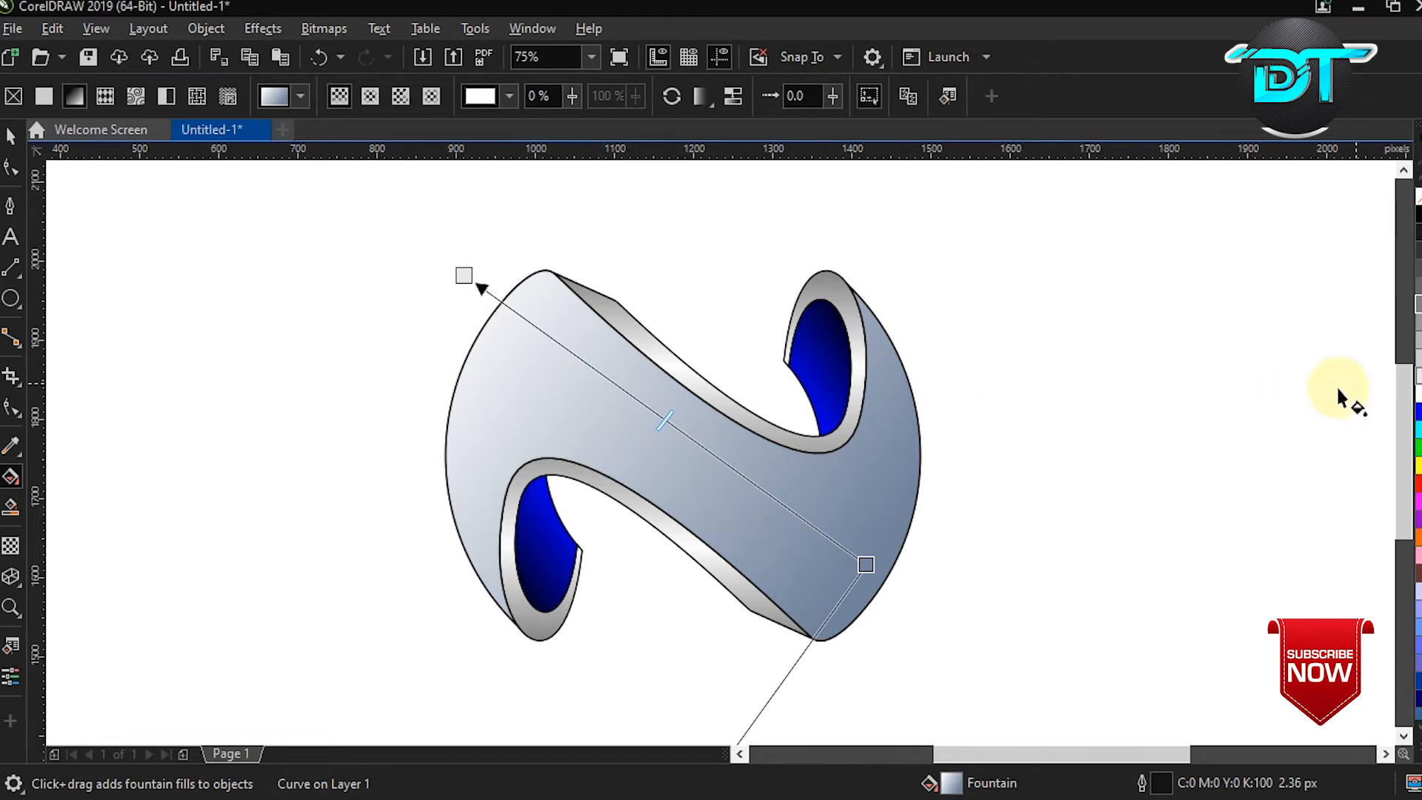
Add a dark grey colour node at 72% and a white node at 38% to the ribbon's gradient
{"action": "left_click", "coordinate": [586, 353]}
{"action": "double_click", "coordinate": [556, 341]}
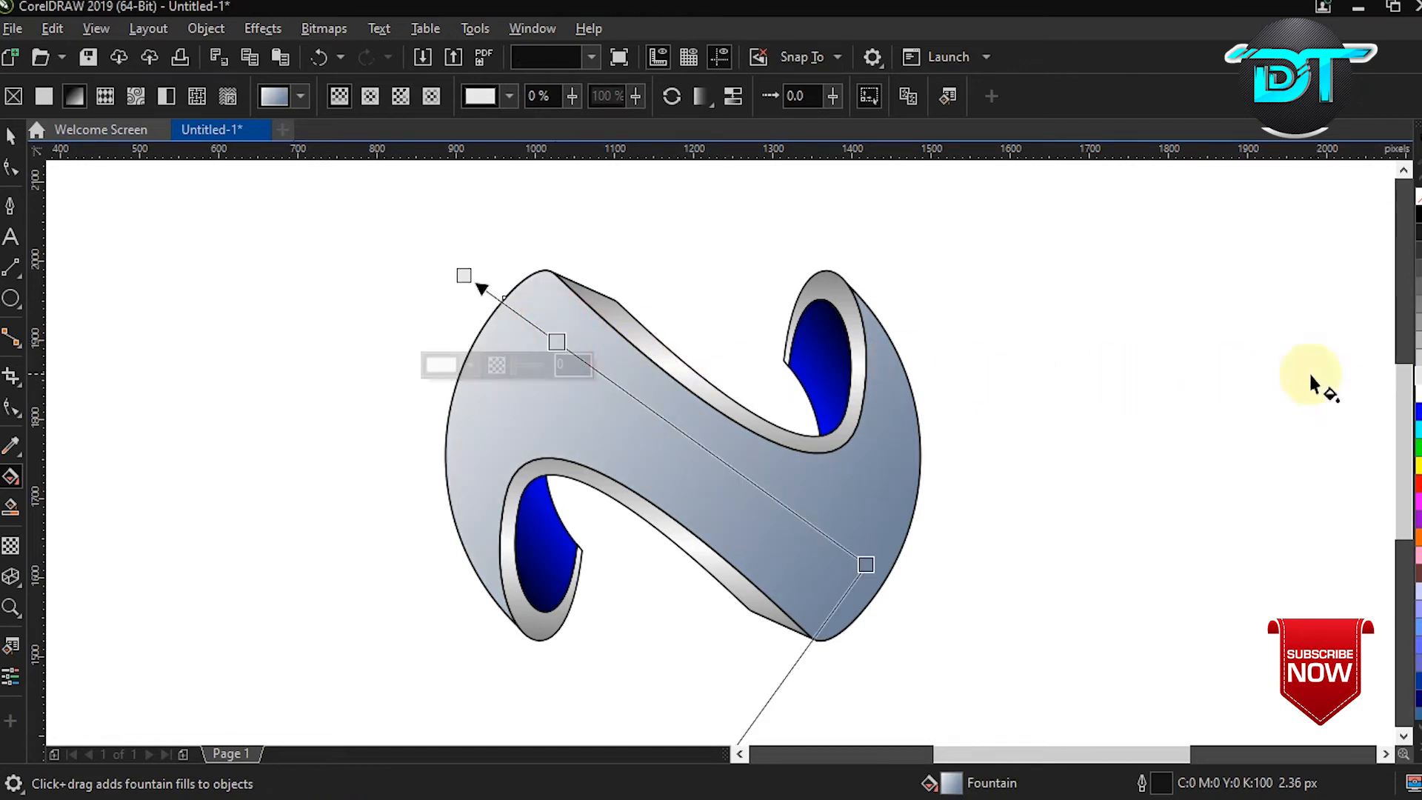
{"action": "left_click", "coordinate": [1418, 271]}
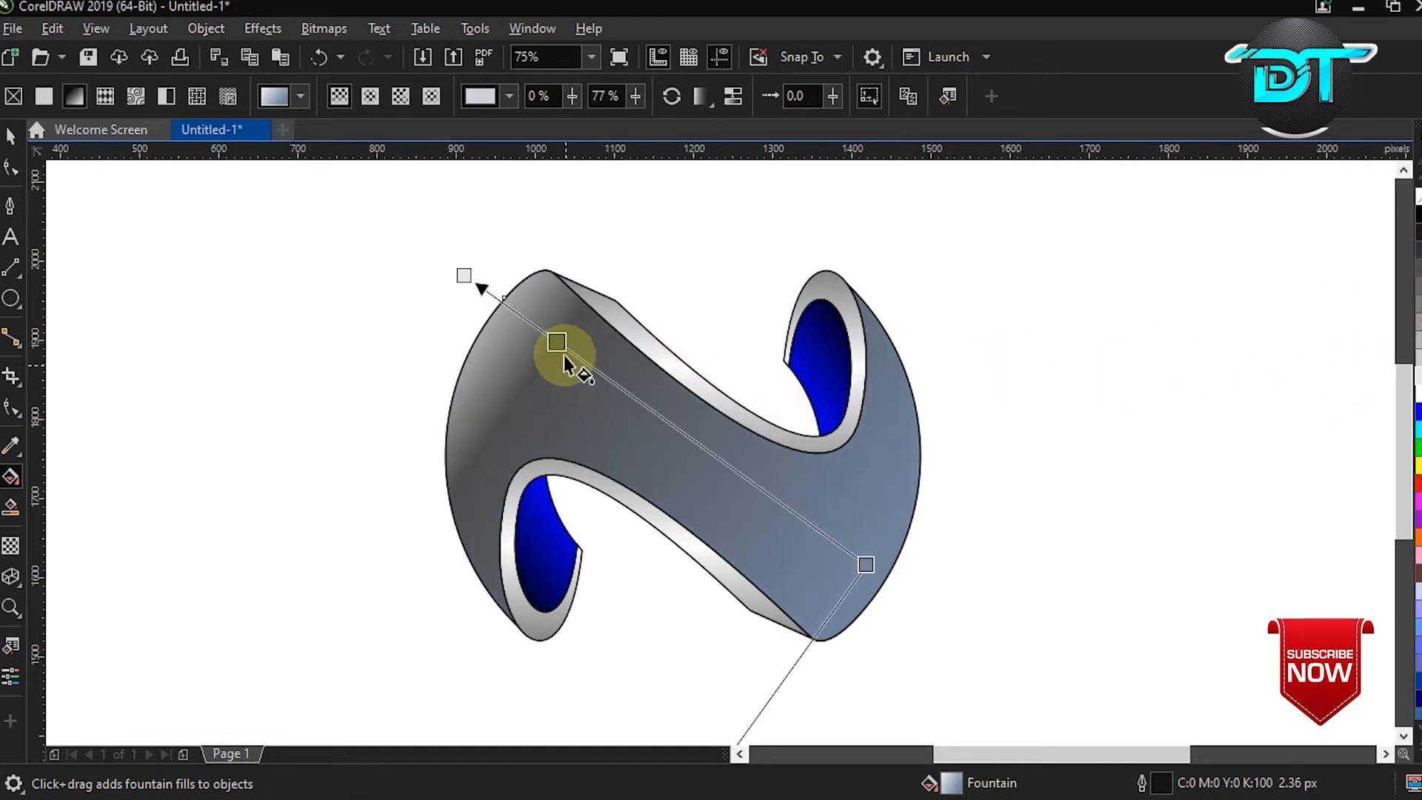
{"action": "left_click_drag", "start_coordinate": [565, 347], "coordinate": [577, 357]}
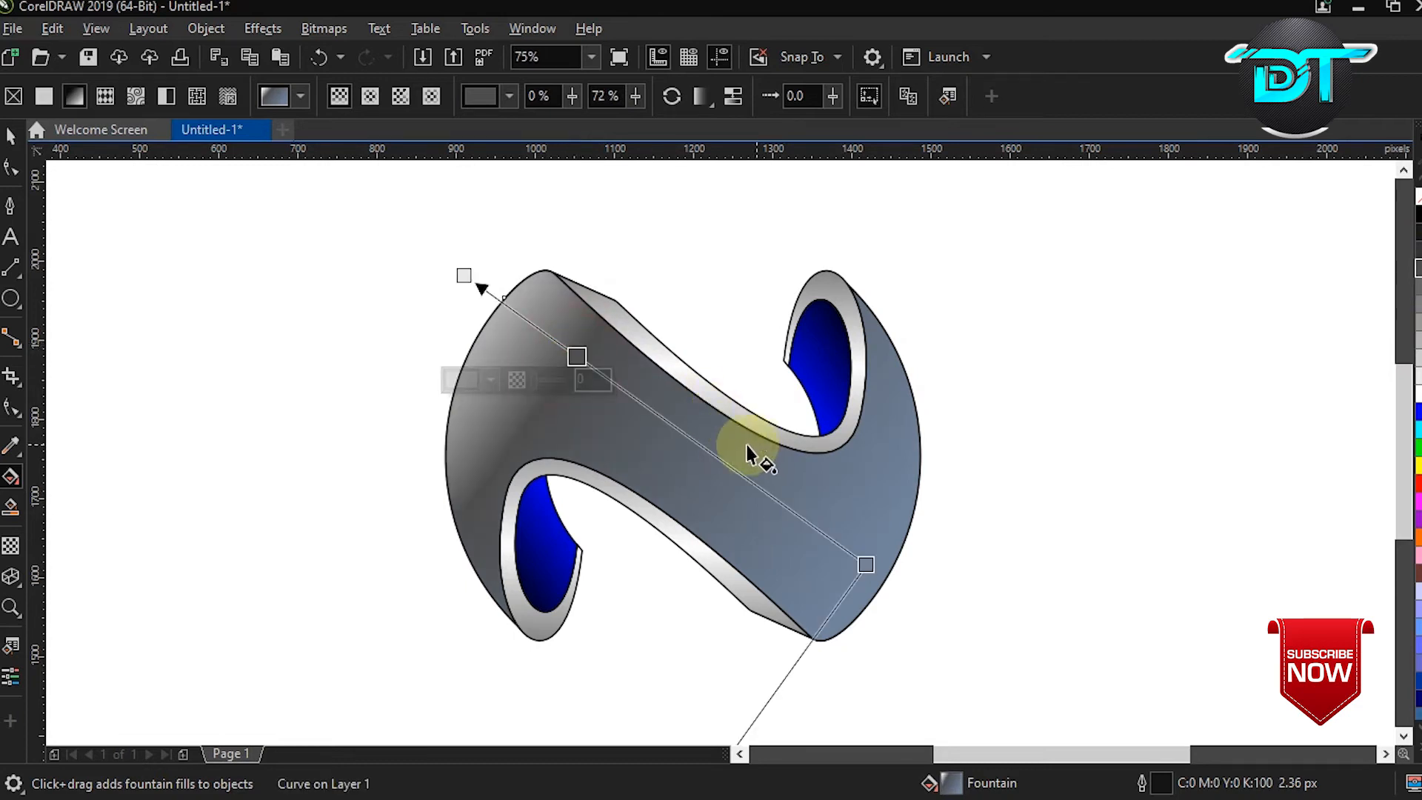
{"action": "double_click", "coordinate": [711, 453]}
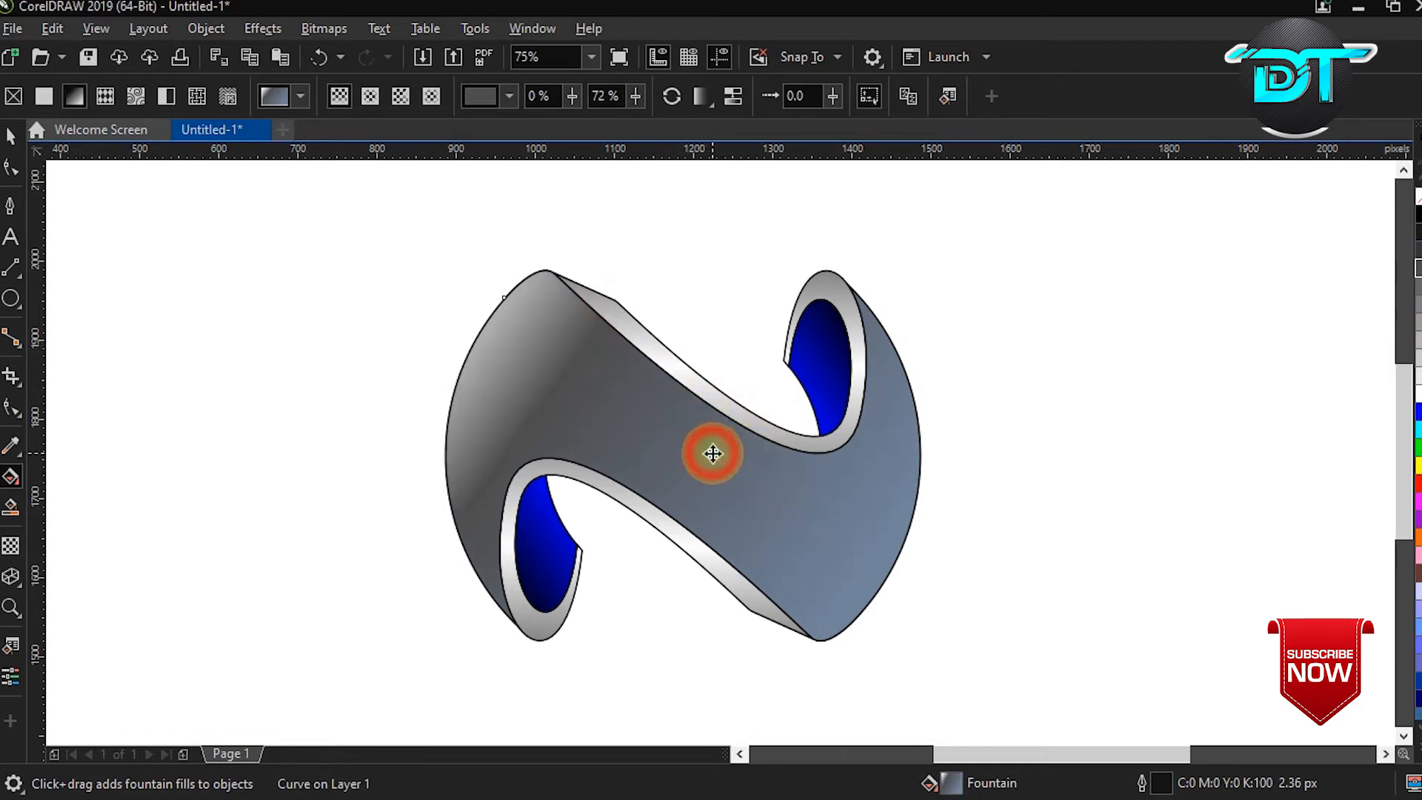
{"action": "left_click", "coordinate": [1419, 393]}
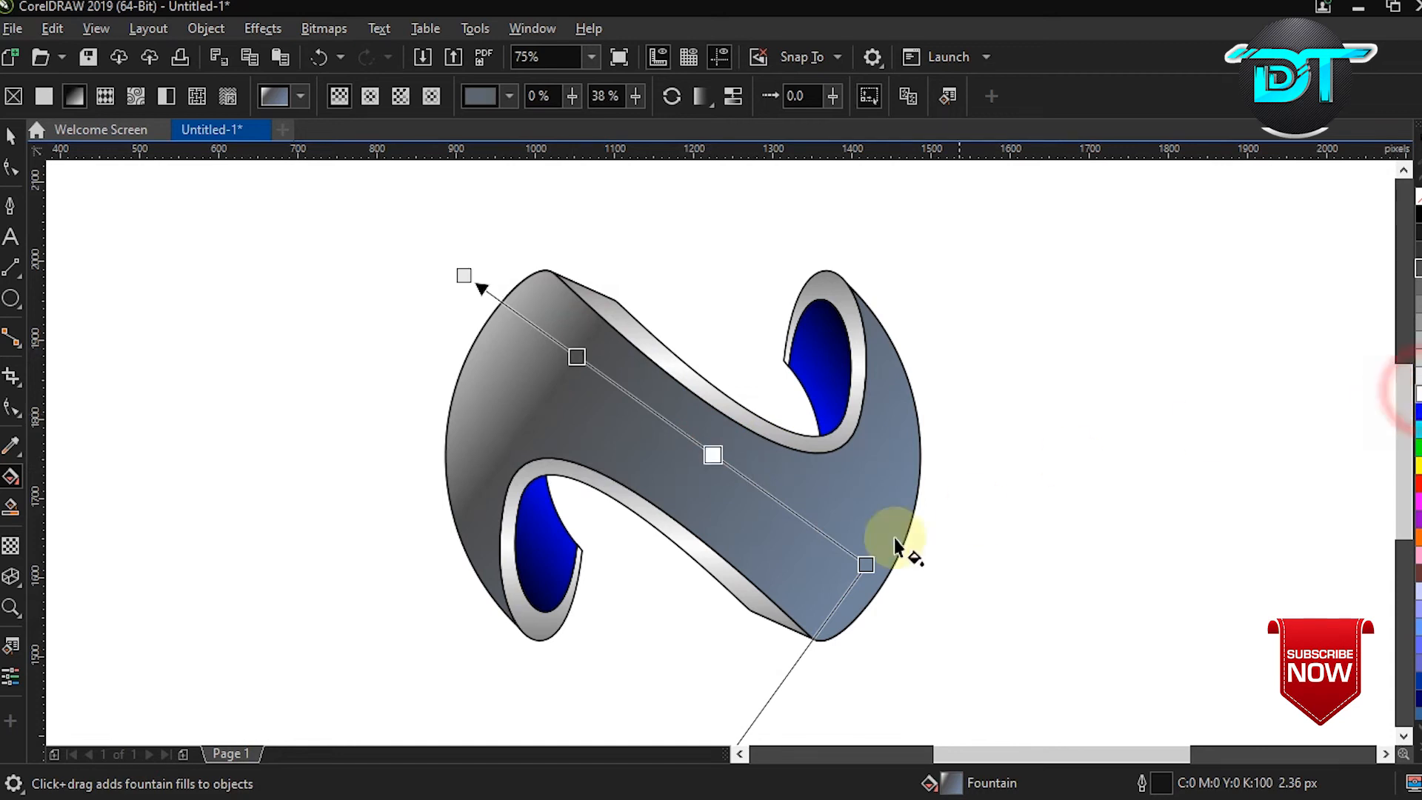
Recolour the gradient's lower-right node grey, shift it slightly downward, and pull the upper-left end node slightly inward
{"action": "left_click", "coordinate": [869, 561]}
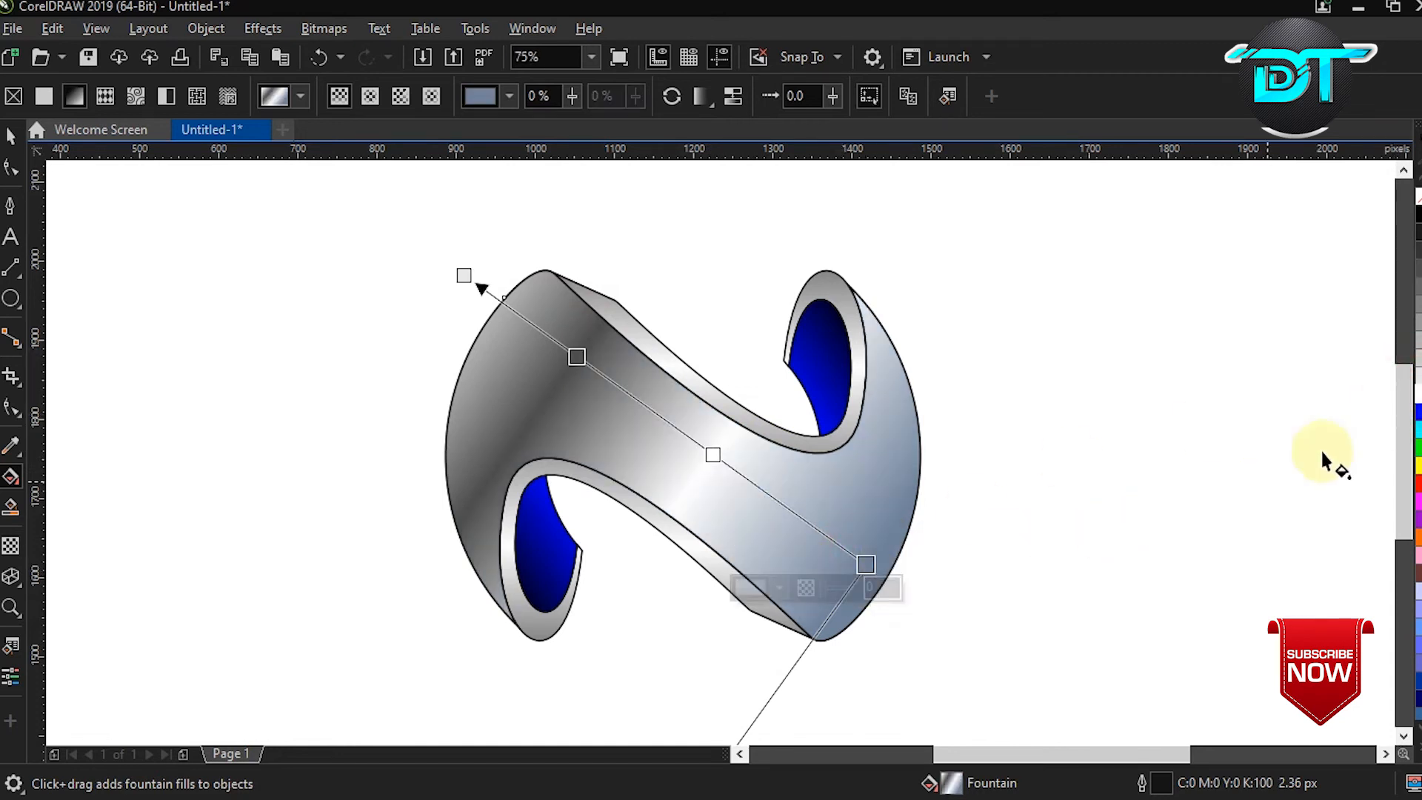
{"action": "left_click", "coordinate": [1418, 358]}
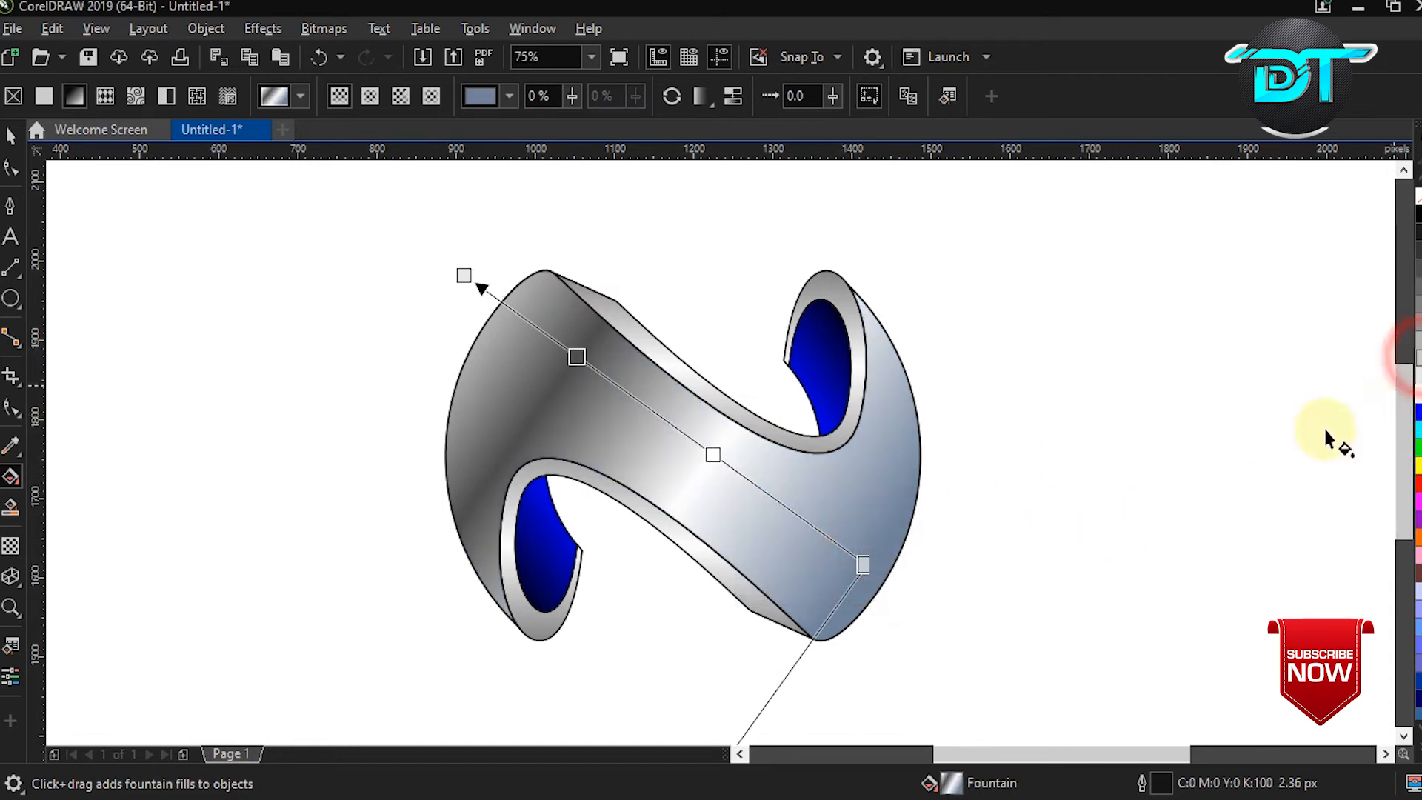
{"action": "left_click", "coordinate": [869, 569]}
{"action": "left_click_drag", "start_coordinate": [868, 566], "coordinate": [869, 577]}
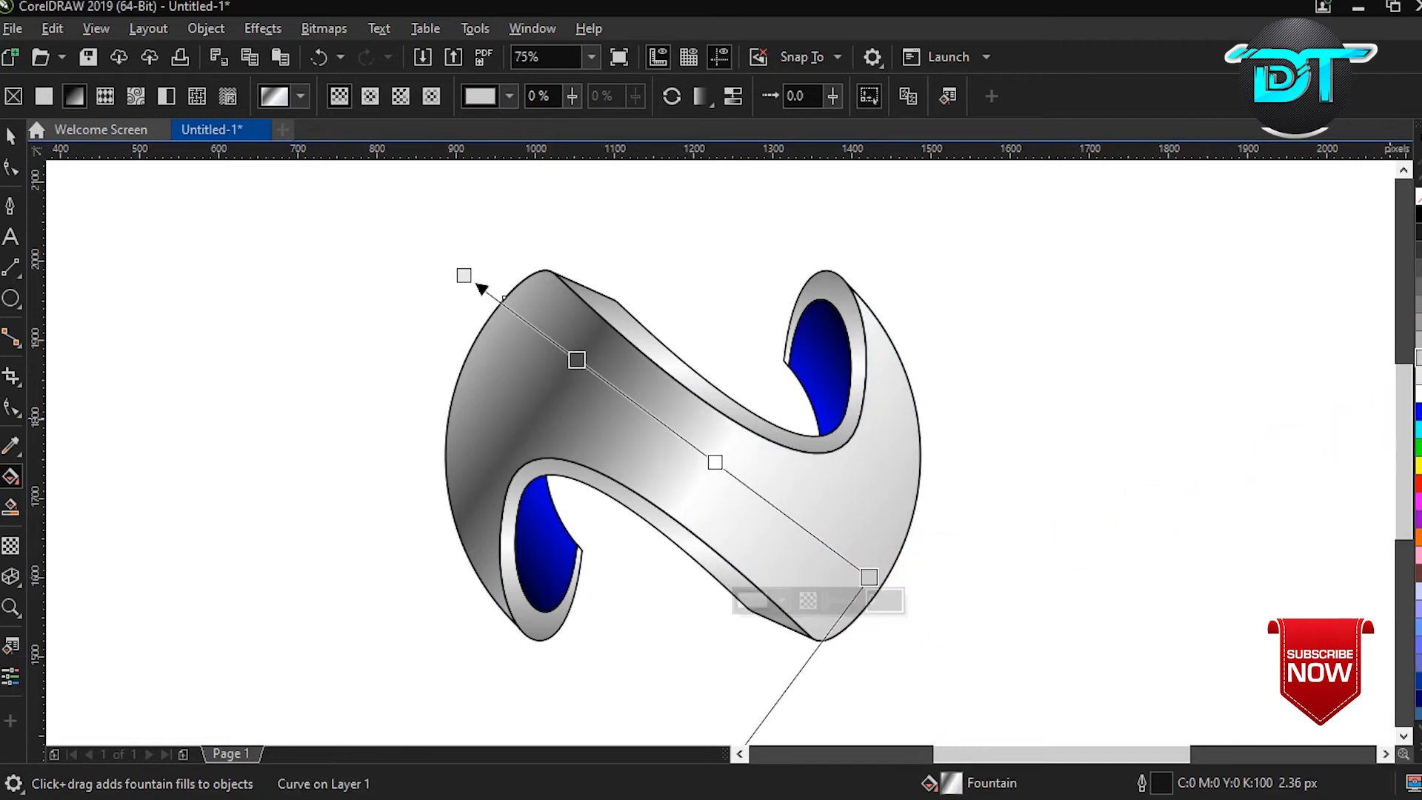
{"action": "left_click", "coordinate": [1418, 322]}
{"action": "left_click", "coordinate": [1419, 340]}
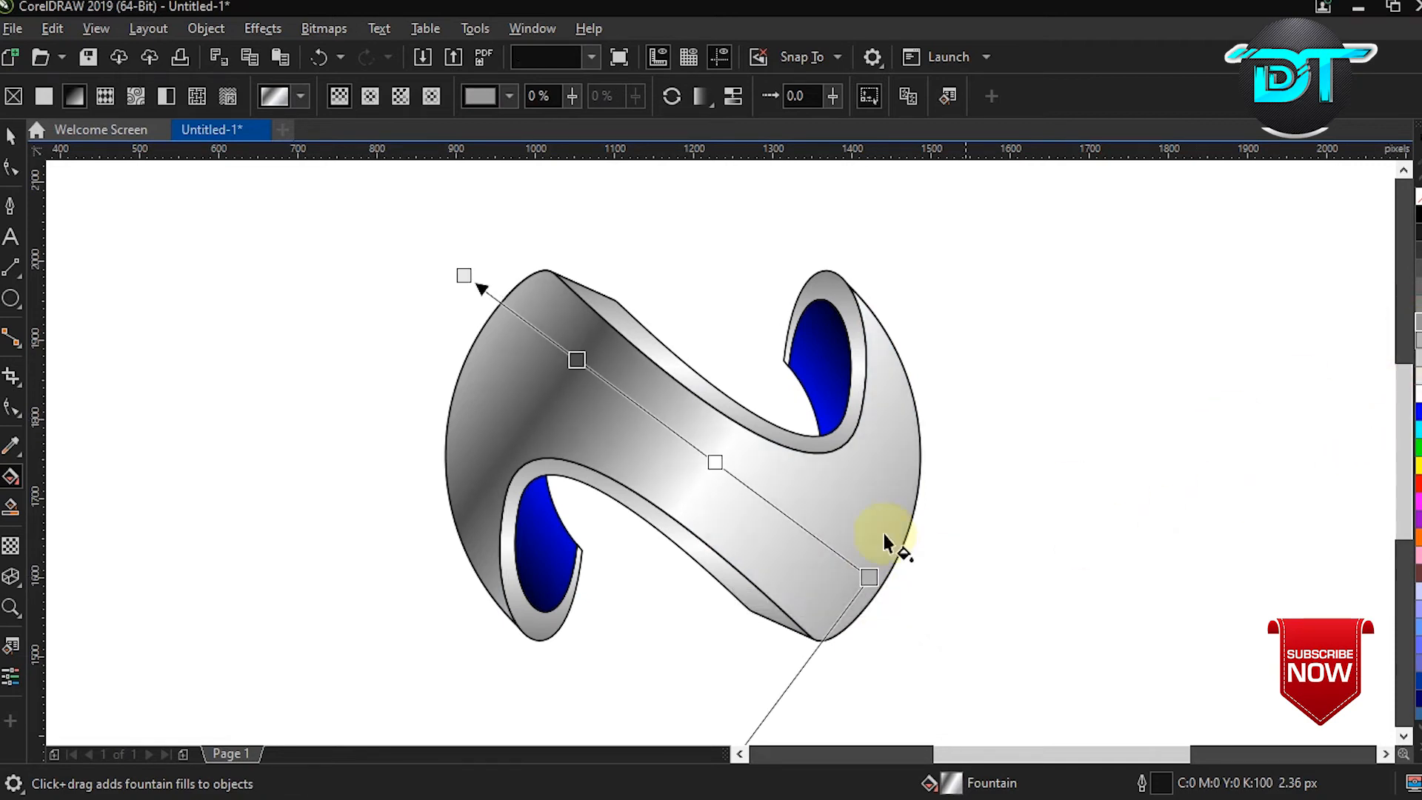
{"action": "left_click", "coordinate": [465, 276]}
{"action": "left_click_drag", "start_coordinate": [465, 276], "coordinate": [482, 295]}
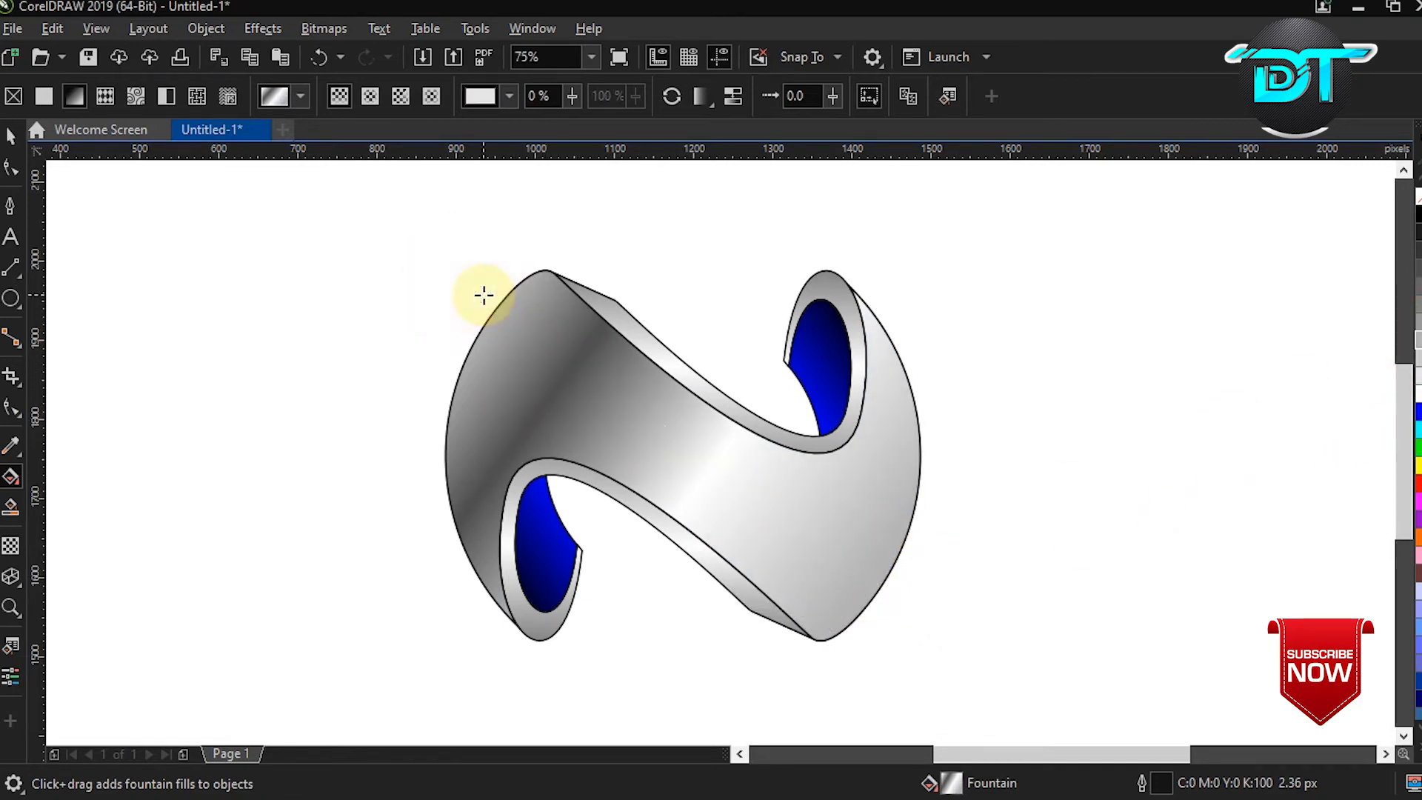
Set the transparency of the ribbon gradient's dark grey node to 21%
{"action": "left_click", "coordinate": [588, 370]}
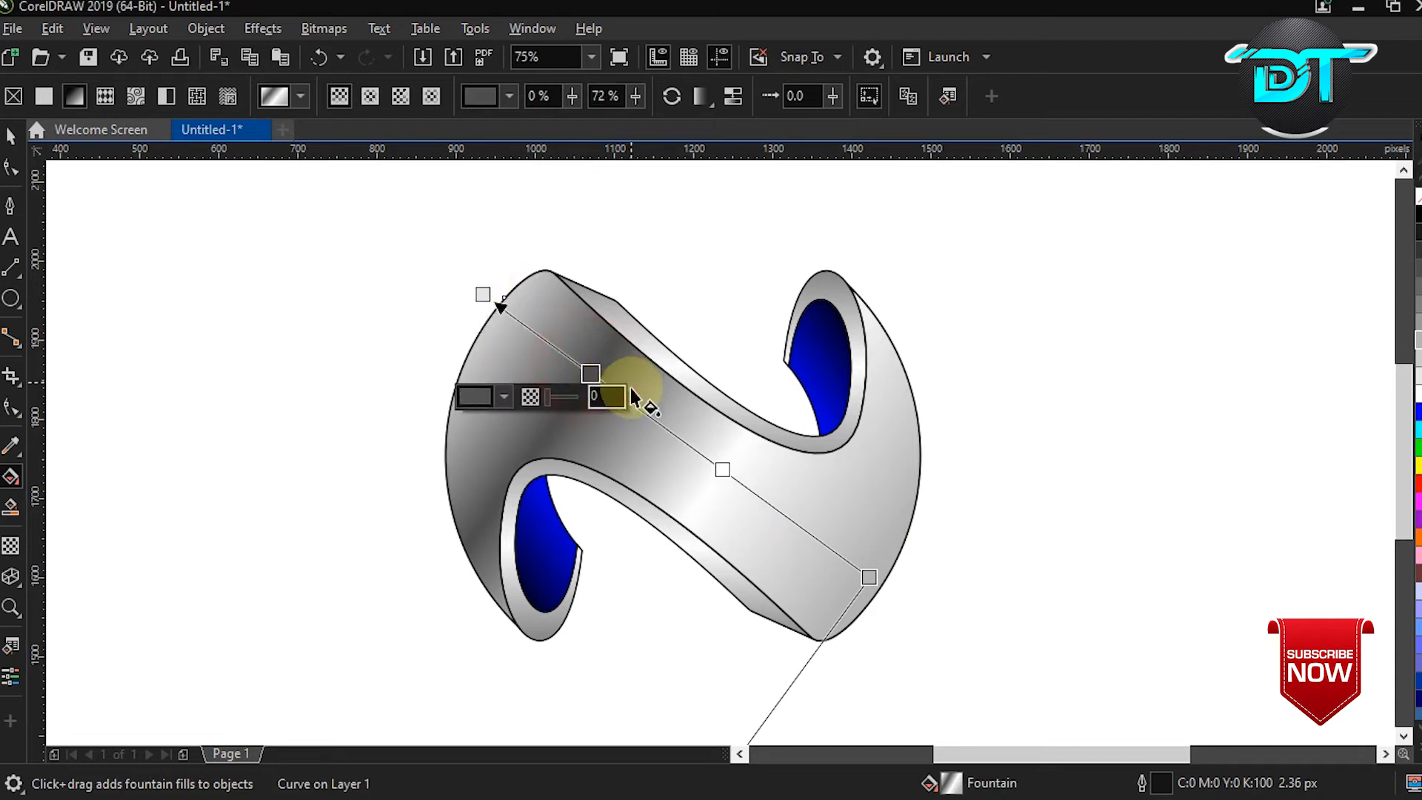
{"action": "left_click", "coordinate": [558, 393]}
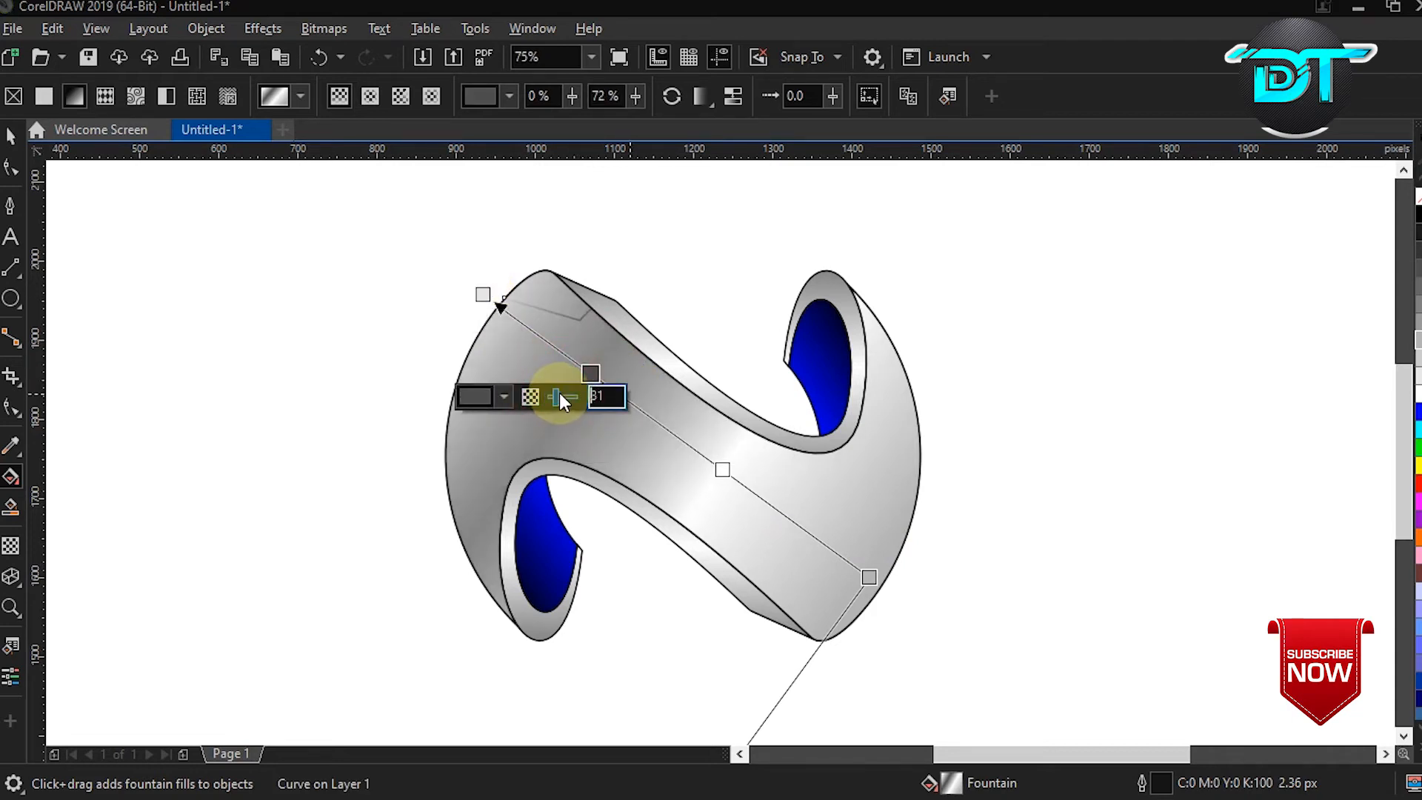
{"action": "left_click_drag", "start_coordinate": [559, 396], "coordinate": [555, 395]}
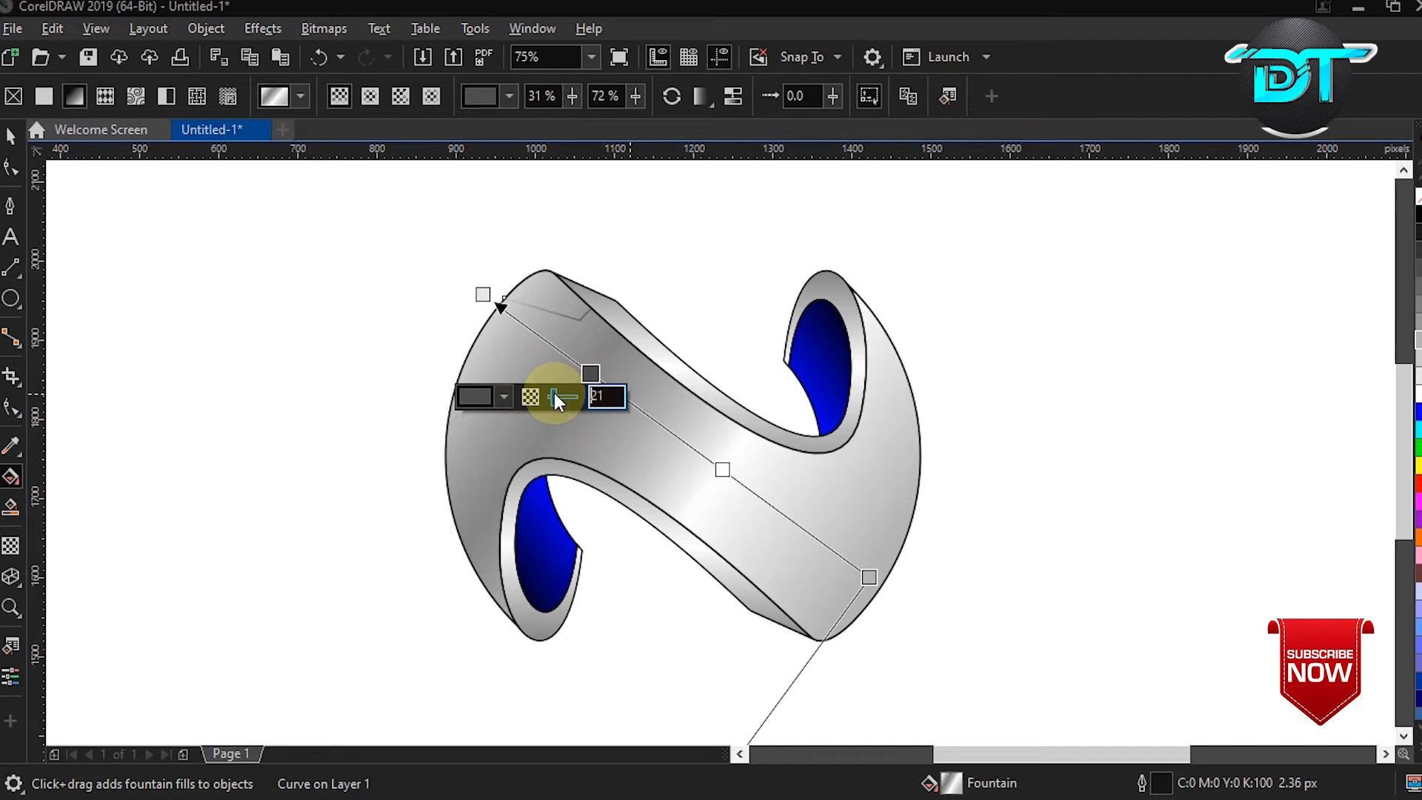
{"action": "left_click", "coordinate": [669, 317]}
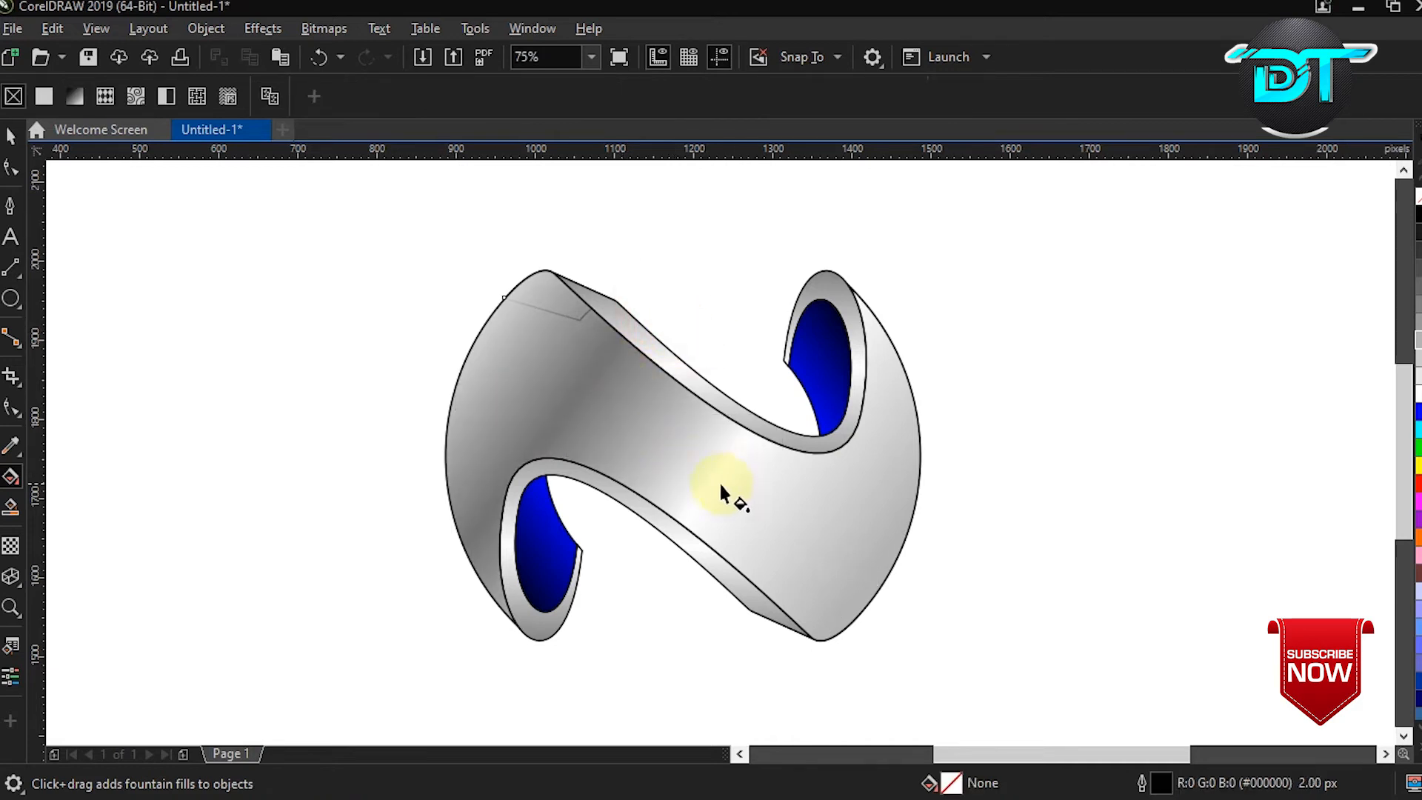
Fine-tune the ribbon's gradient around its white middle node and darken the lower-right end to a deeper grey
{"action": "left_click", "coordinate": [828, 519]}
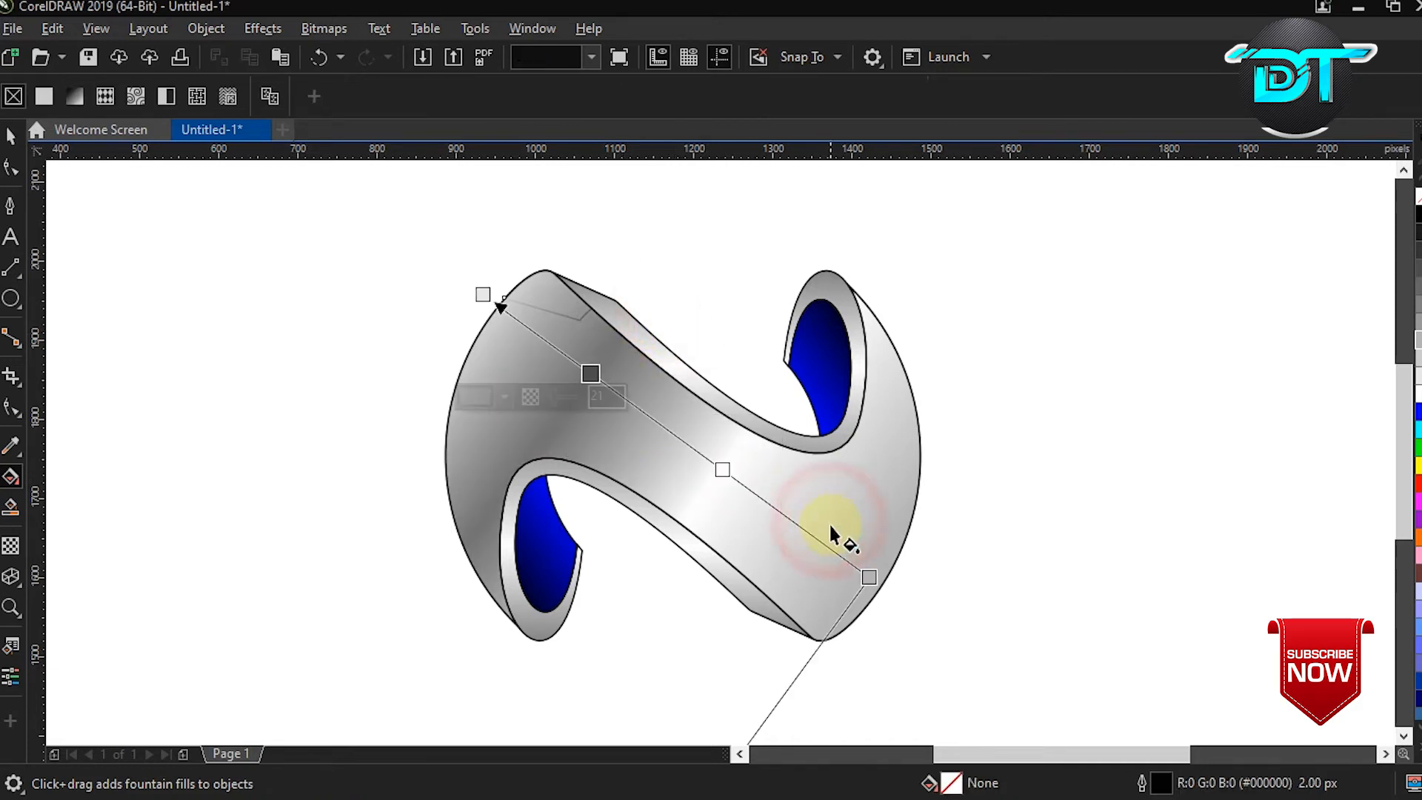
{"action": "double_click", "coordinate": [722, 472]}
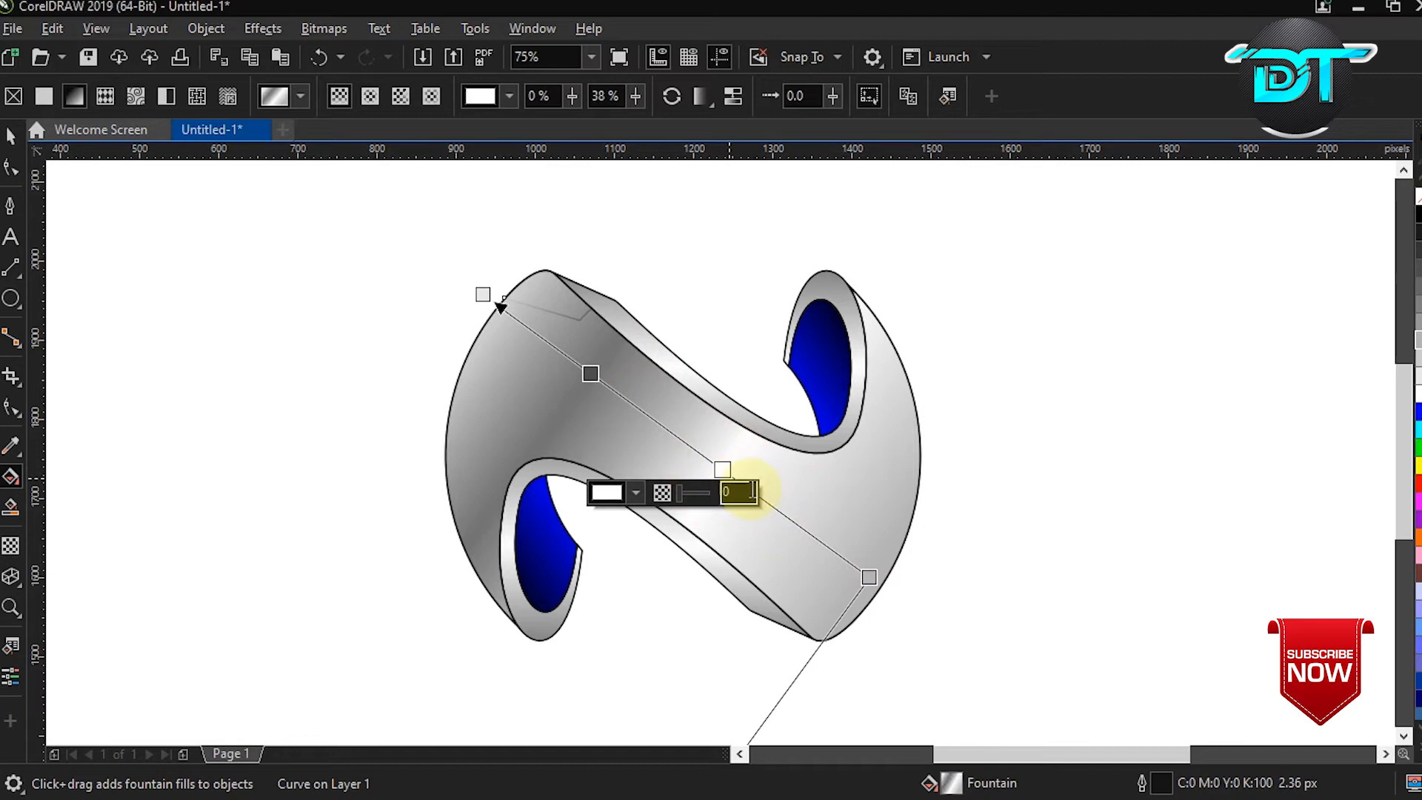
{"action": "left_click", "coordinate": [695, 502]}
{"action": "left_click", "coordinate": [680, 499]}
{"action": "left_click", "coordinate": [1031, 504]}
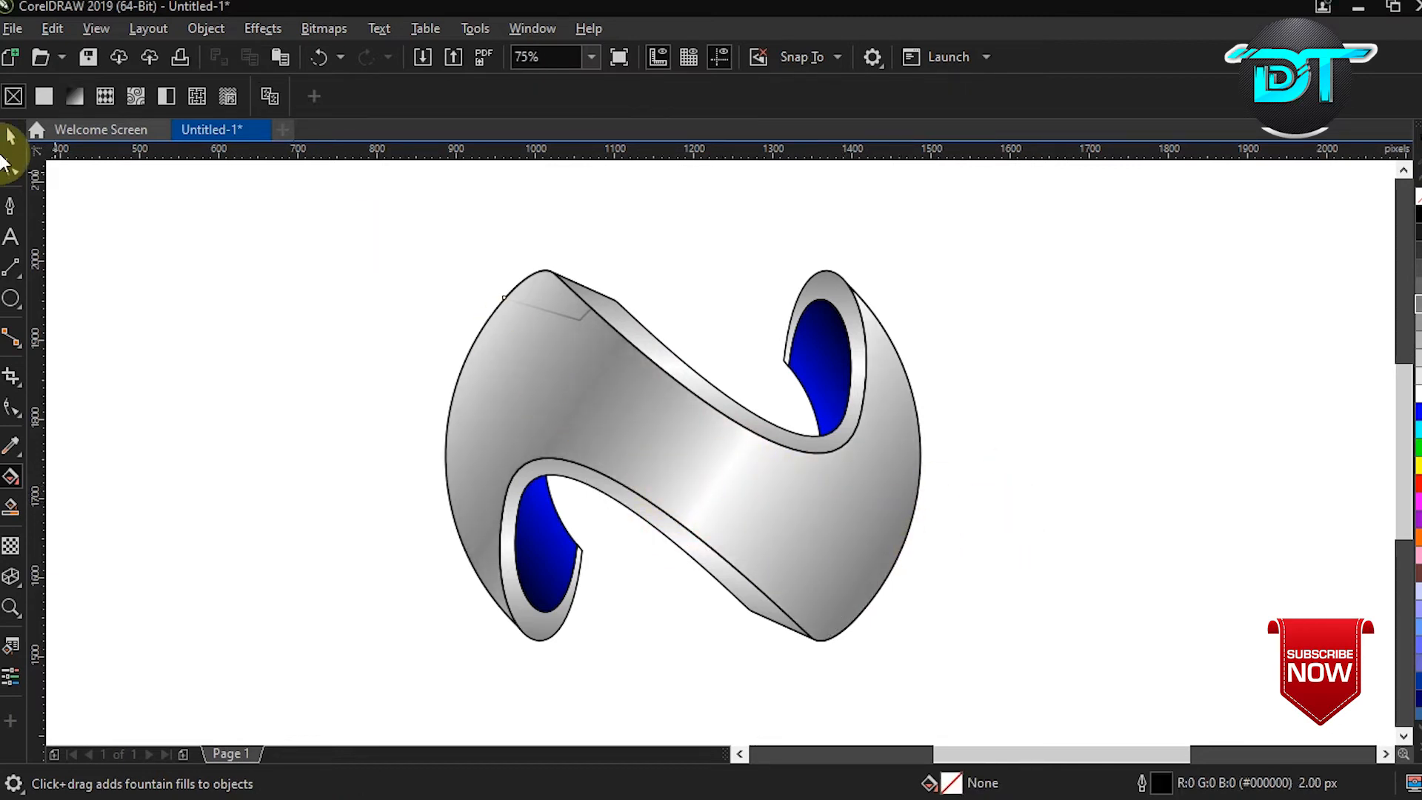
Delete the stray unfilled curve lying over the ribbon's upper-left end
{"action": "left_click_drag", "start_coordinate": [269, 223], "coordinate": [622, 333]}
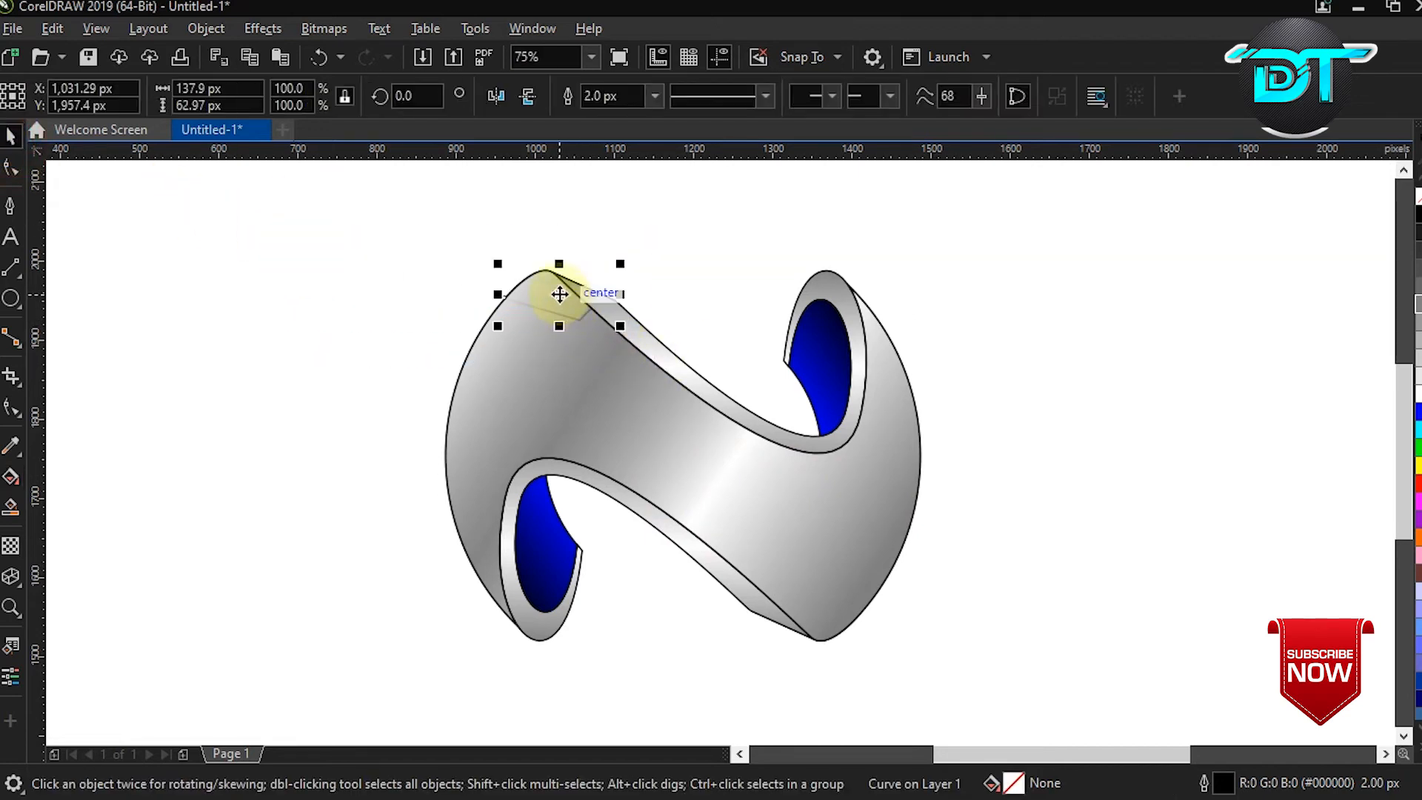
{"action": "left_click_drag", "start_coordinate": [559, 296], "coordinate": [195, 290]}
{"action": "right_click", "coordinate": [196, 290]}
{"action": "left_click", "coordinate": [219, 320]}
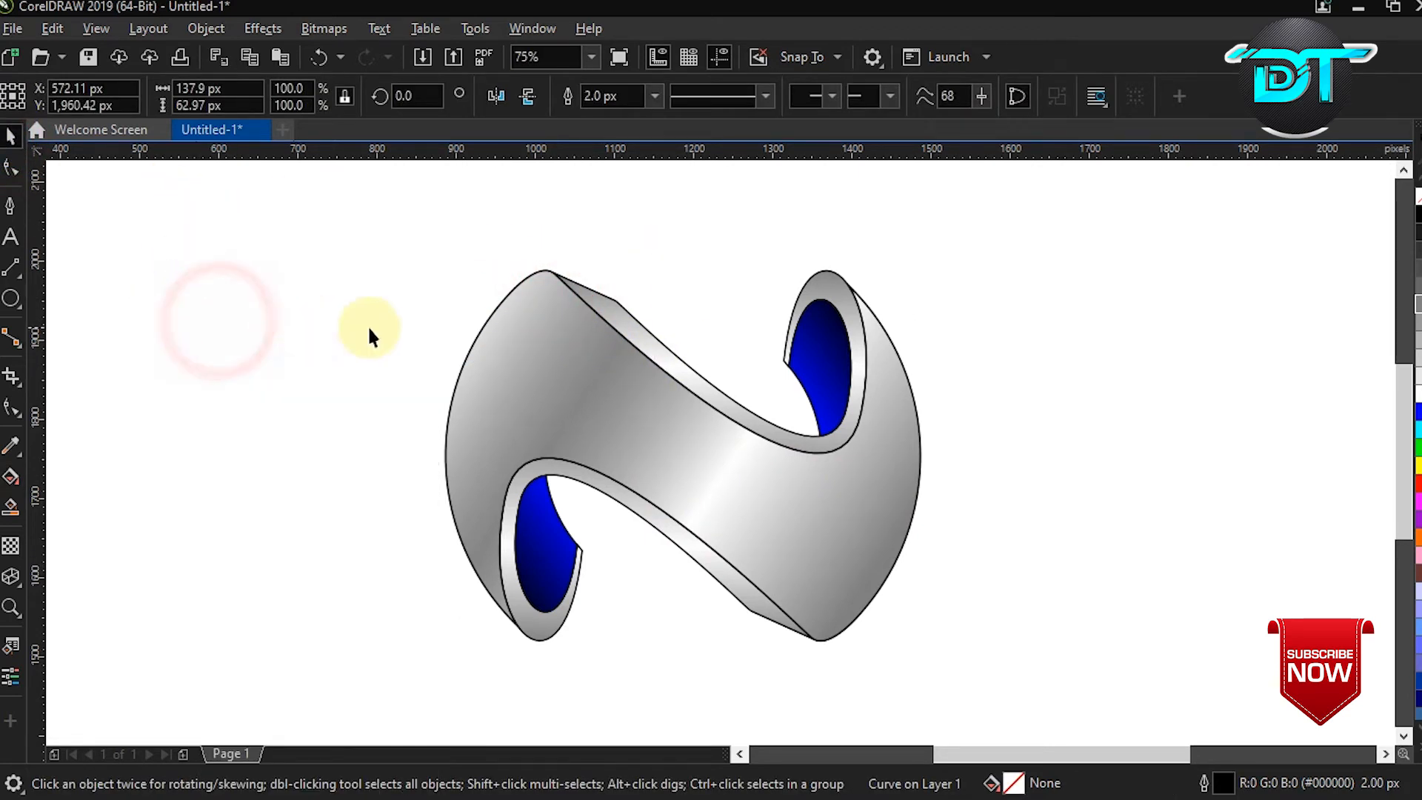
{"action": "left_click", "coordinate": [429, 266]}
Bring the 350 px circle back to the centre of the logo and fill it with black
{"action": "right_click", "coordinate": [1030, 455]}
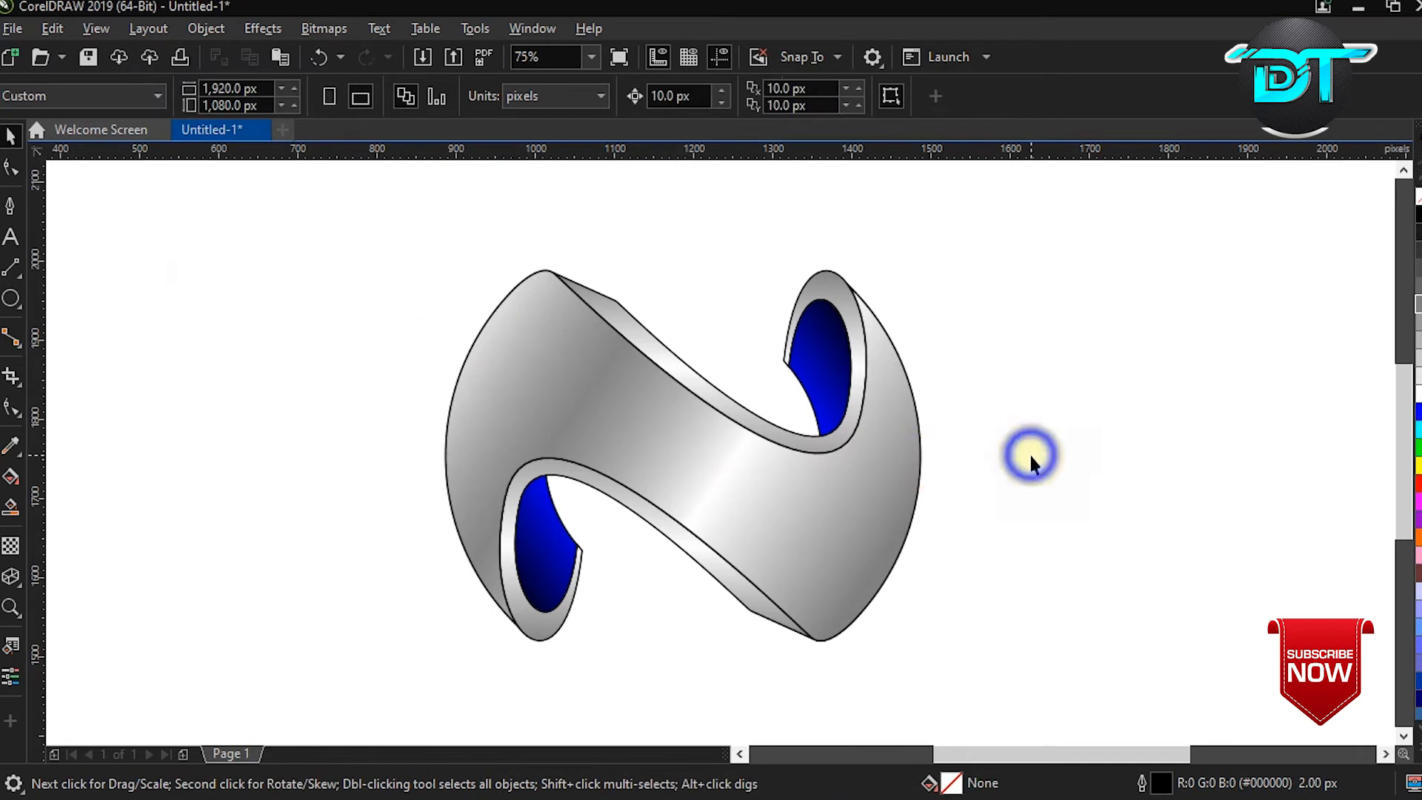
{"action": "left_click", "coordinate": [1074, 613]}
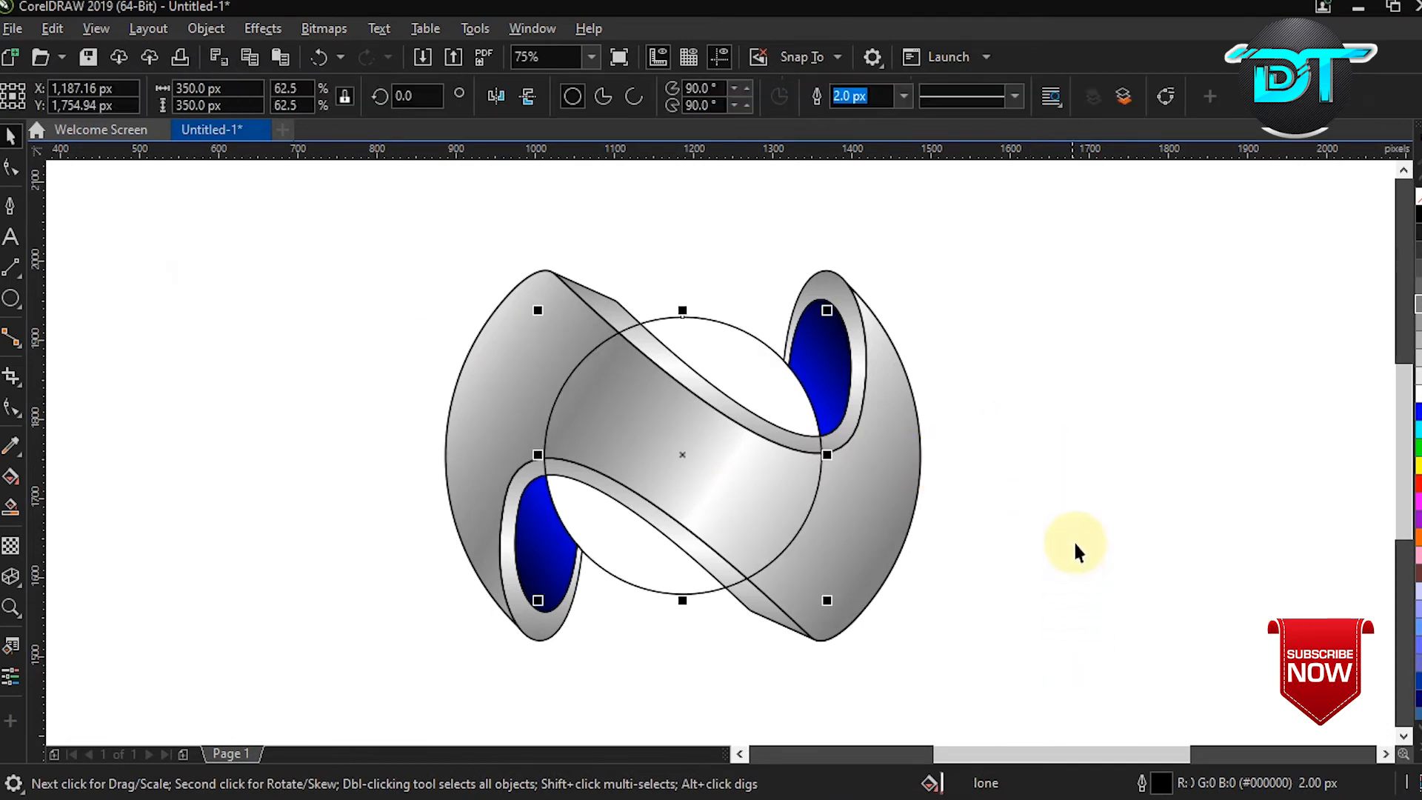
{"action": "left_click", "coordinate": [1419, 412]}
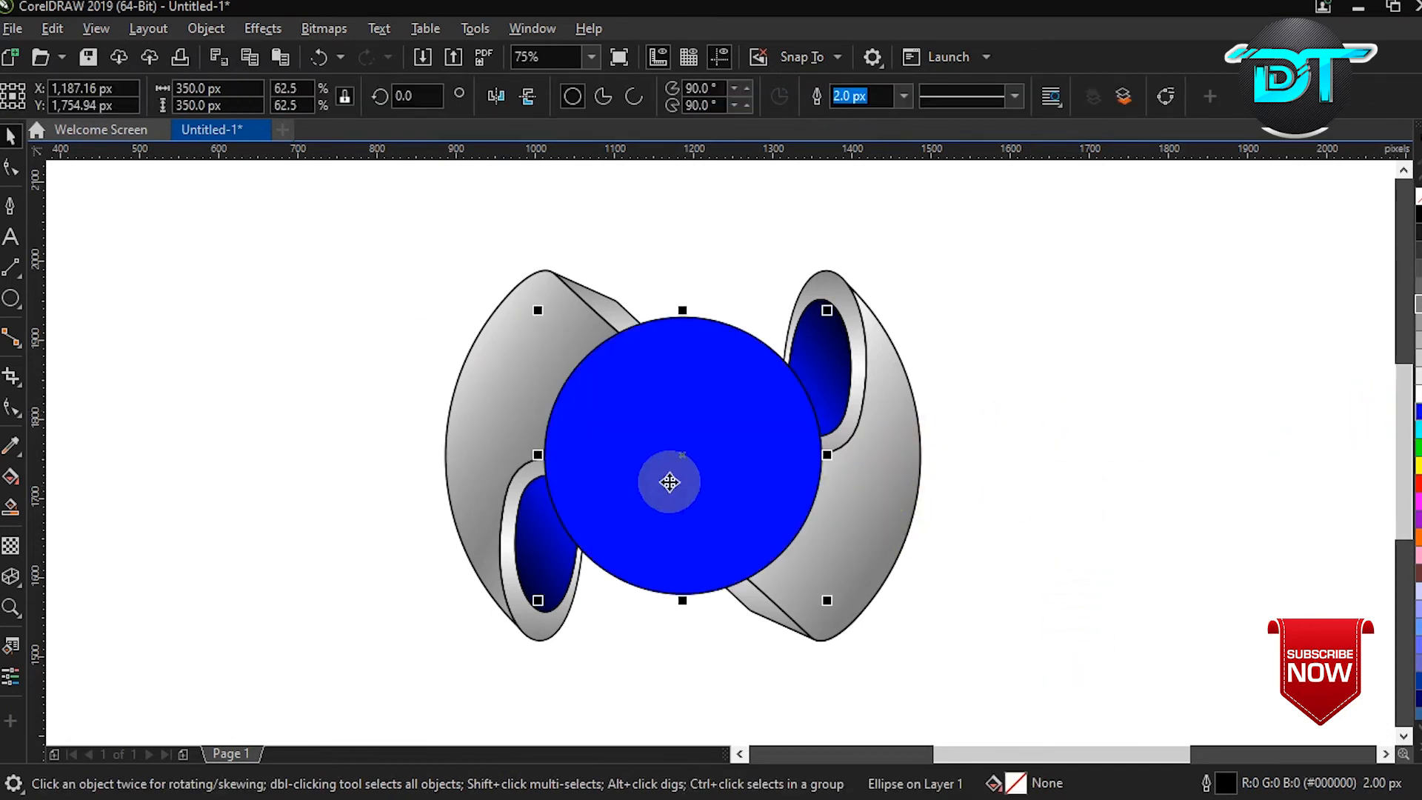
{"action": "left_click", "coordinate": [1416, 215]}
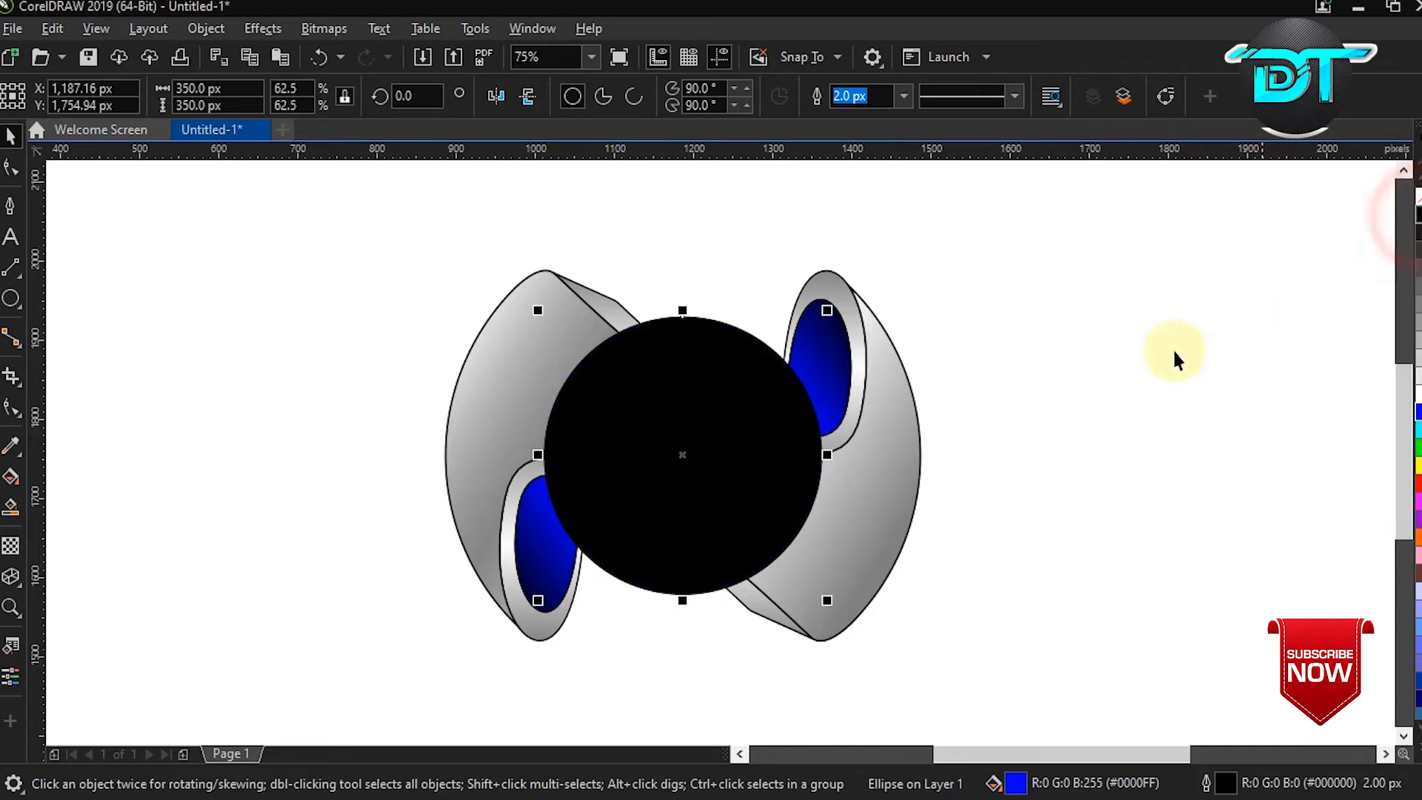
Apply an elliptical fountain fill to the black circle, with a white centre and a black edge
{"action": "left_click", "coordinate": [10, 476]}
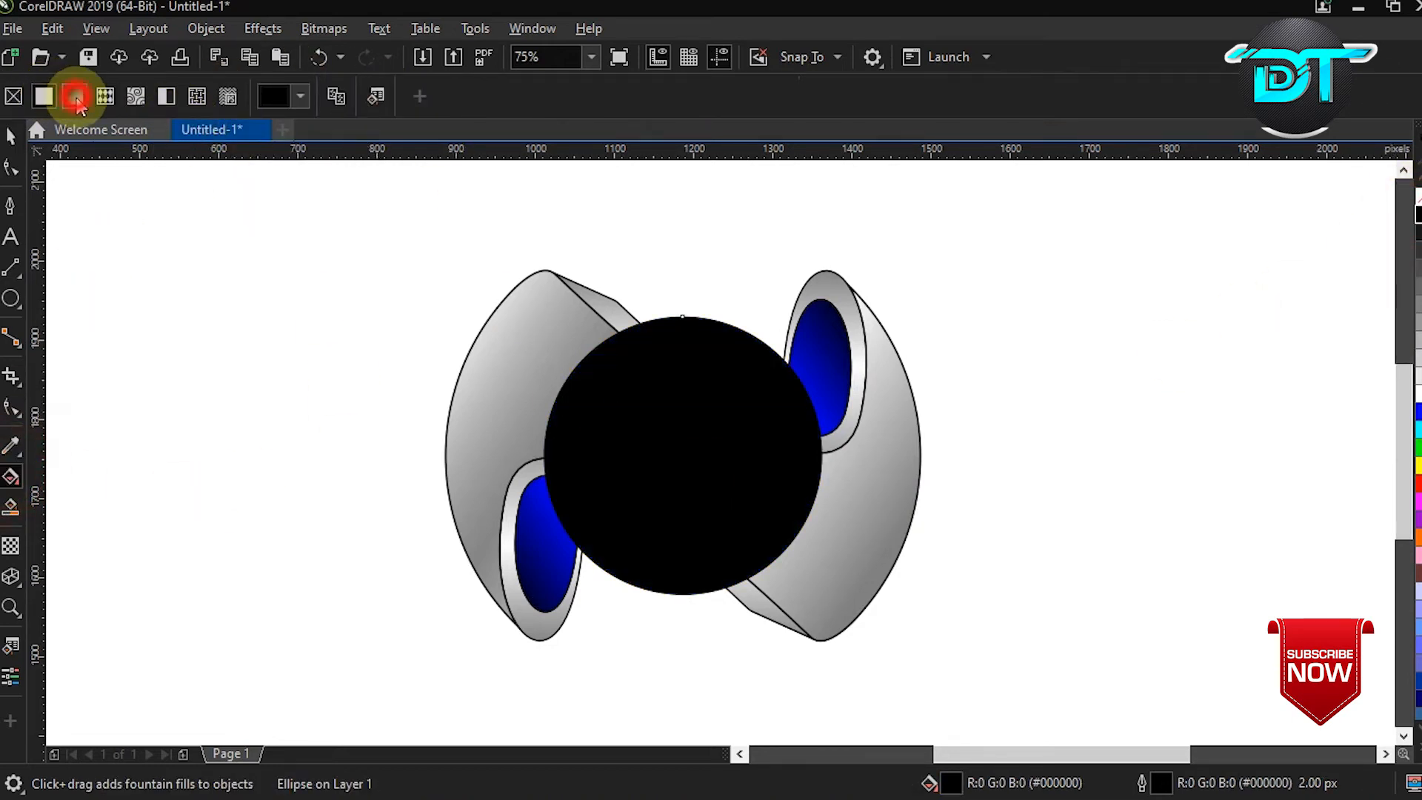
{"action": "left_click", "coordinate": [75, 97]}
{"action": "left_click", "coordinate": [369, 96]}
{"action": "left_click", "coordinate": [824, 462]}
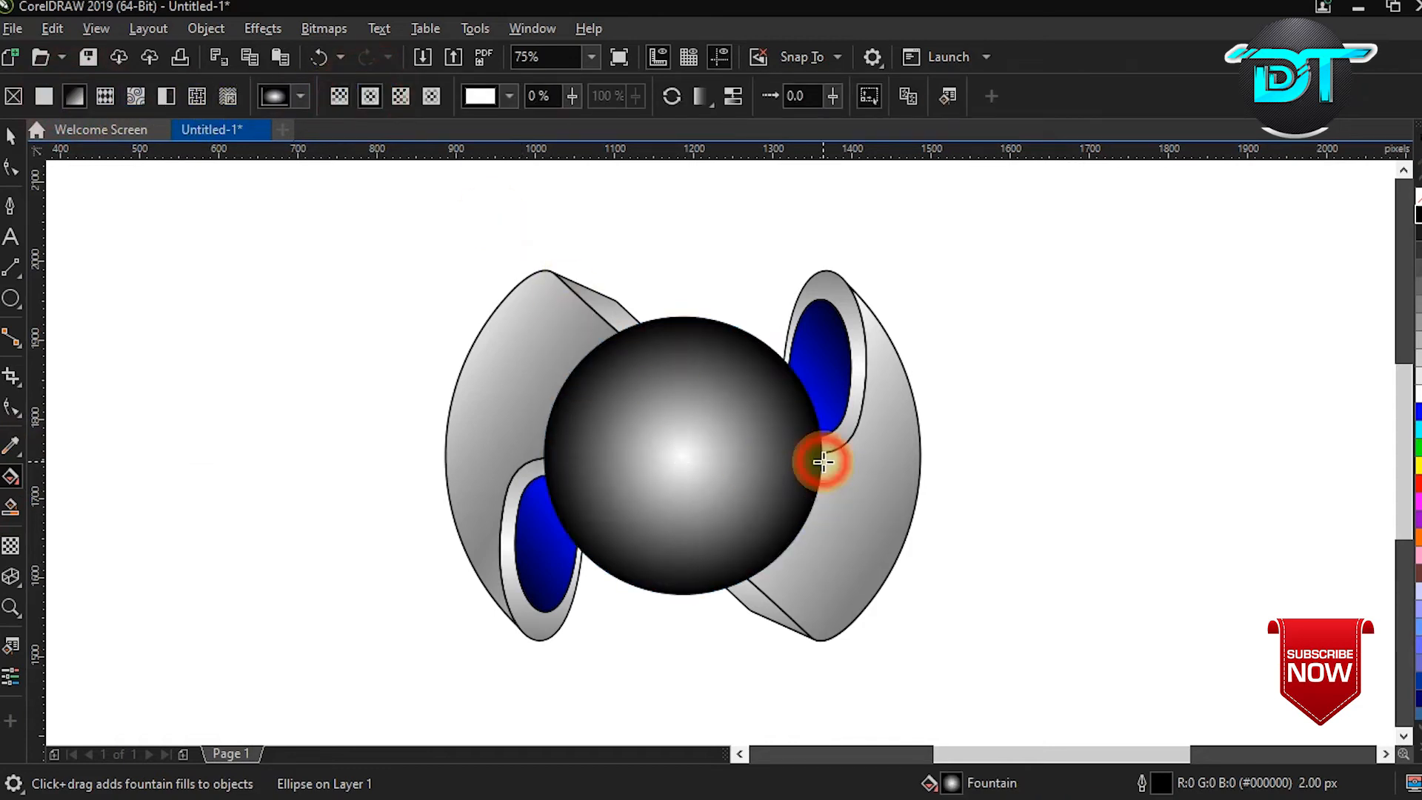
Colour the centre node of the circle's gradient blue, keep the outer node black, and extend the gradient beyond the circle's edge
{"action": "left_click", "coordinate": [1417, 407]}
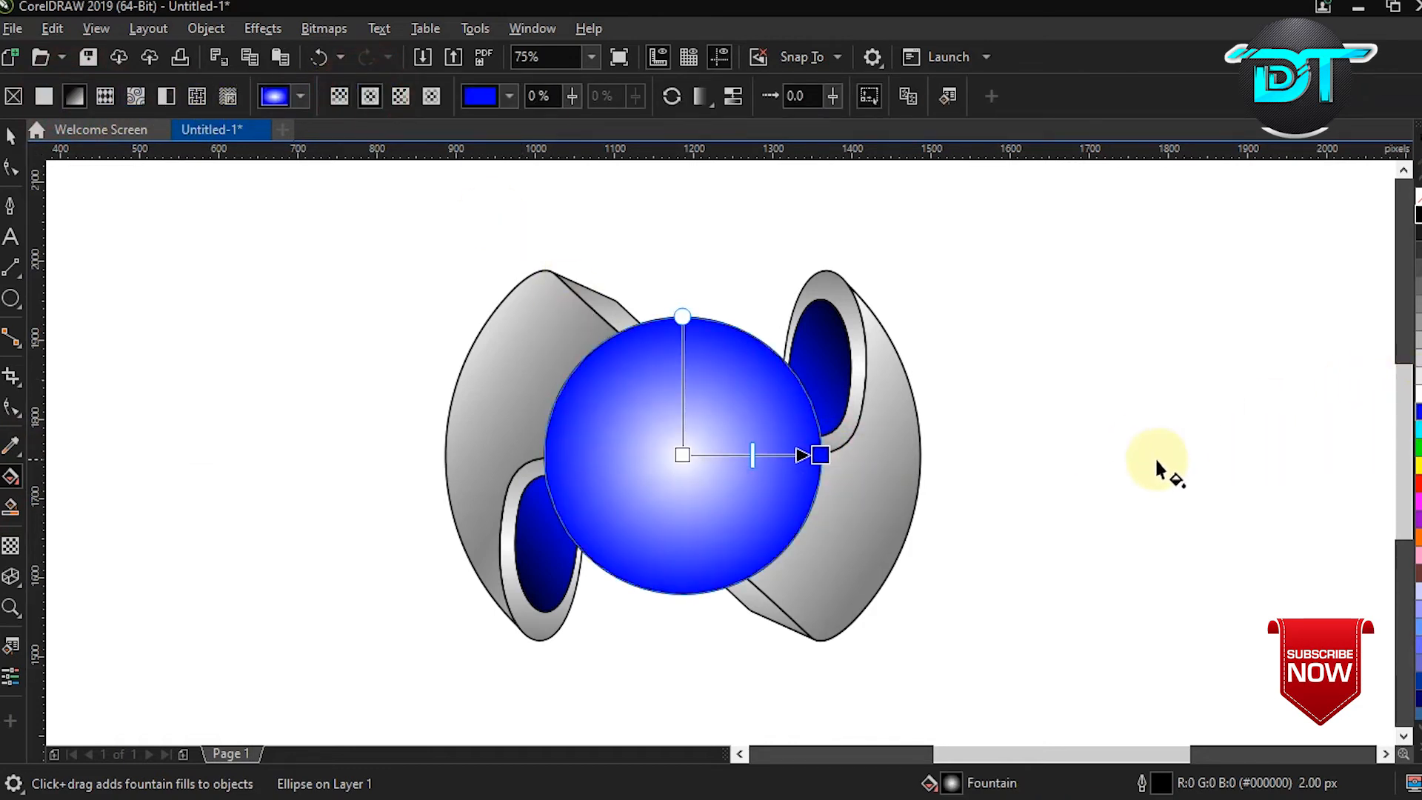
{"action": "key", "text": "ctrl+z"}
{"action": "left_click", "coordinate": [682, 455]}
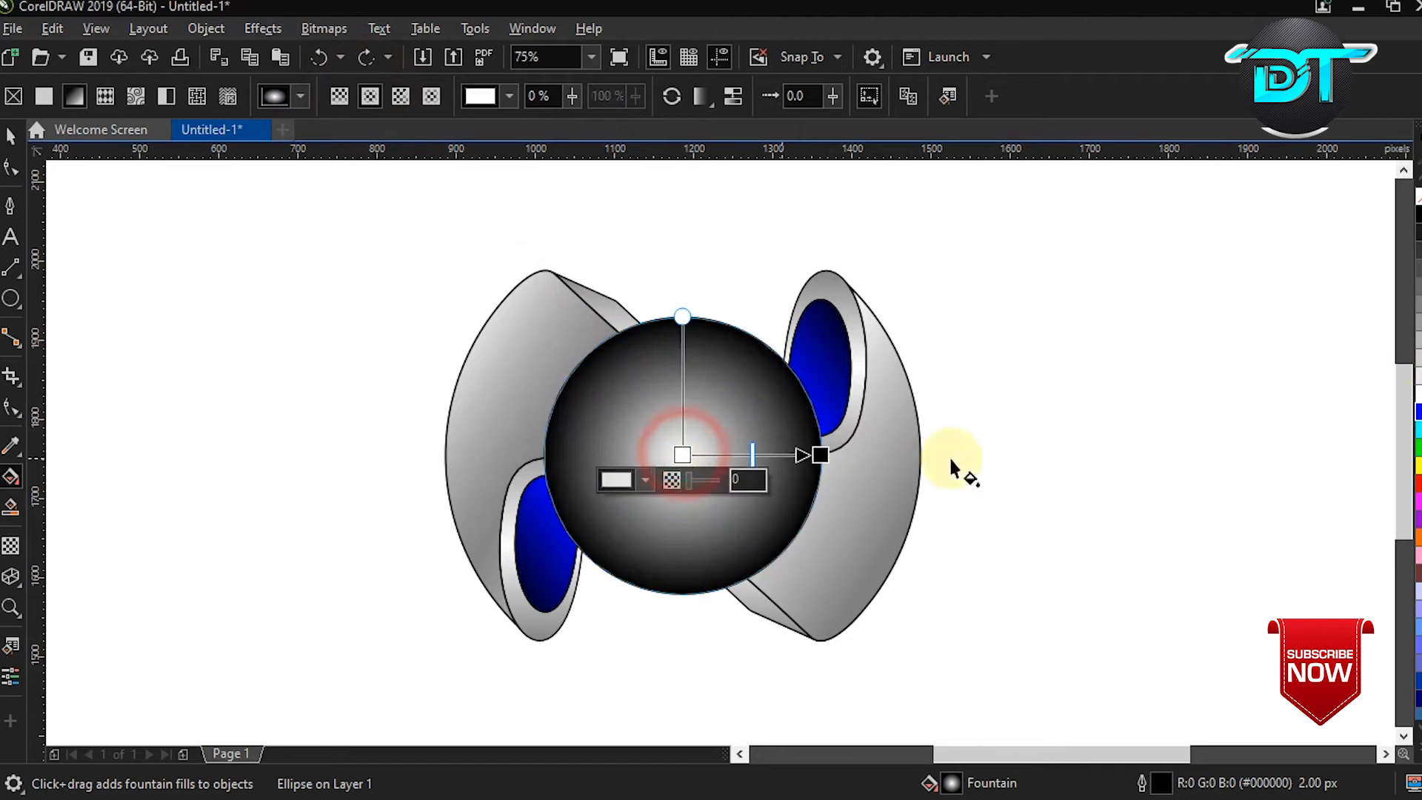
{"action": "left_click", "coordinate": [1418, 408]}
{"action": "left_click", "coordinate": [820, 455]}
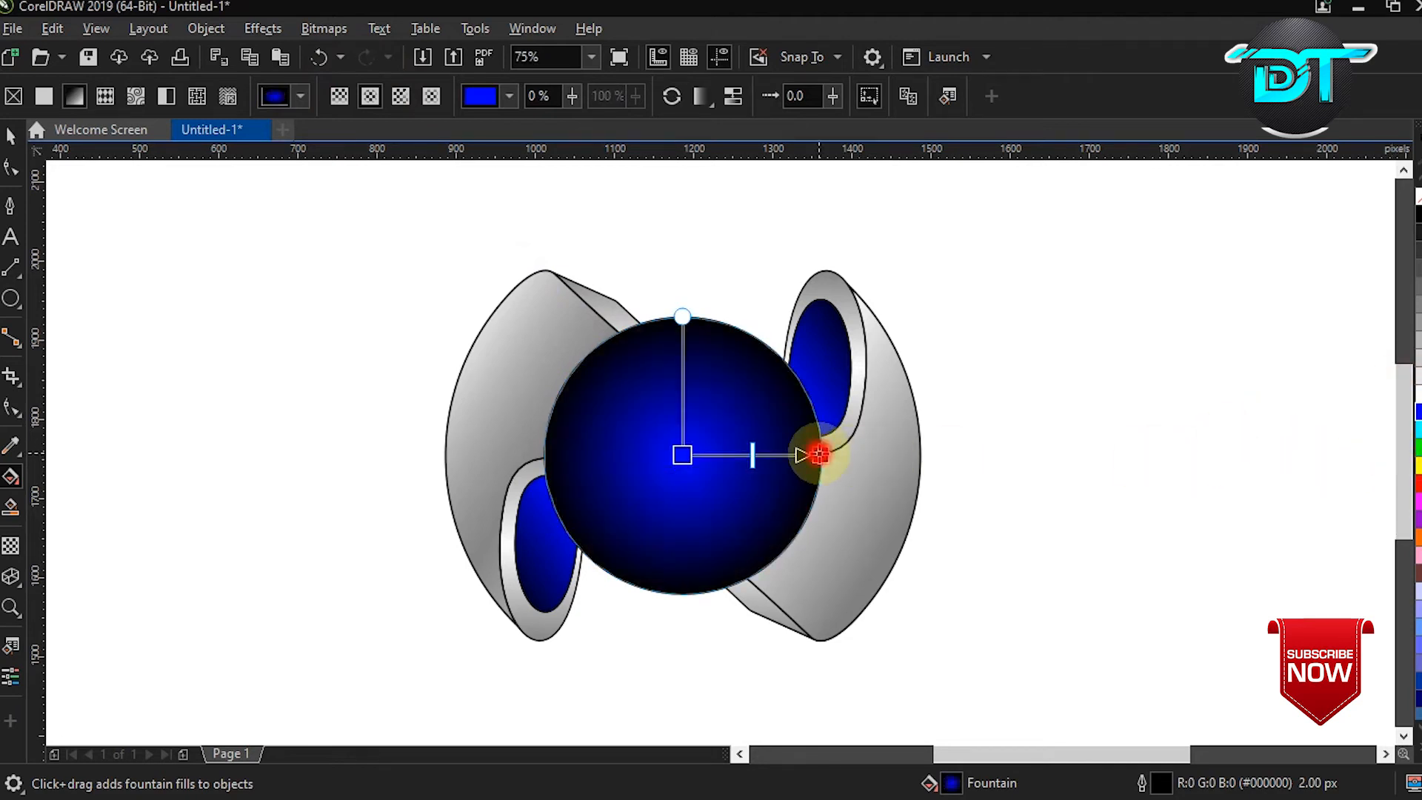
{"action": "left_click_drag", "start_coordinate": [840, 460], "coordinate": [856, 462]}
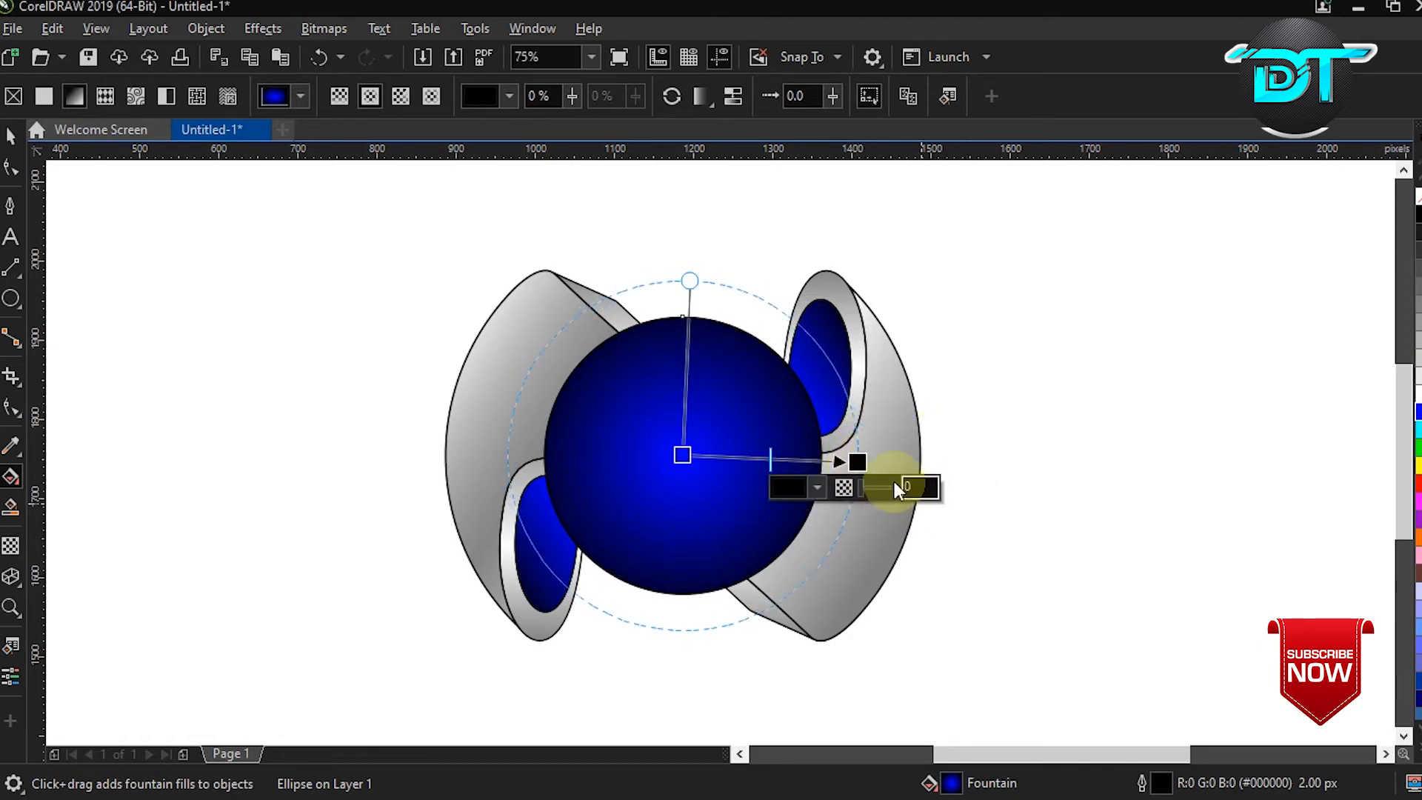
Set the blue circle's outline width to None
{"action": "left_click", "coordinate": [9, 138]}
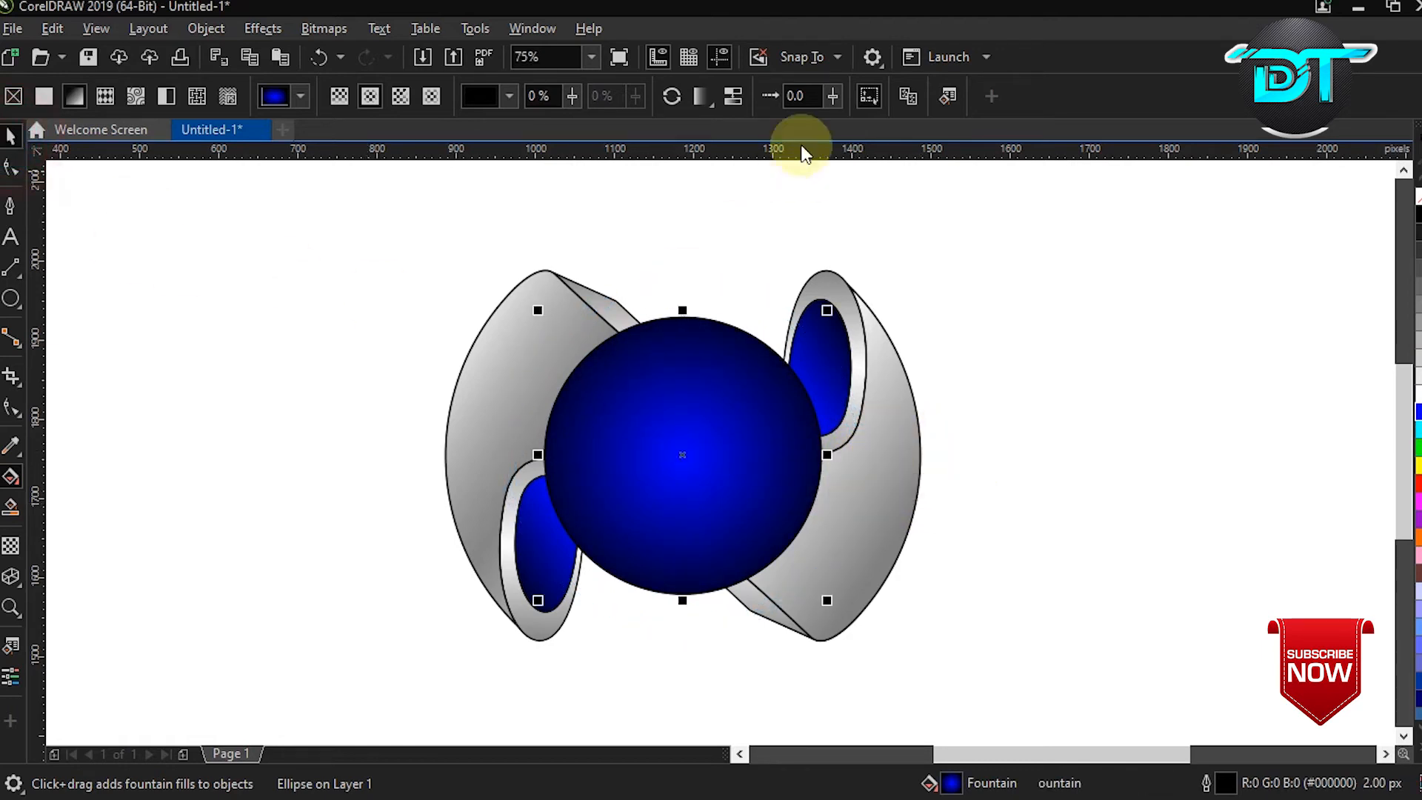
{"action": "left_click", "coordinate": [859, 98]}
{"action": "left_click", "coordinate": [905, 97]}
{"action": "left_click", "coordinate": [892, 121]}
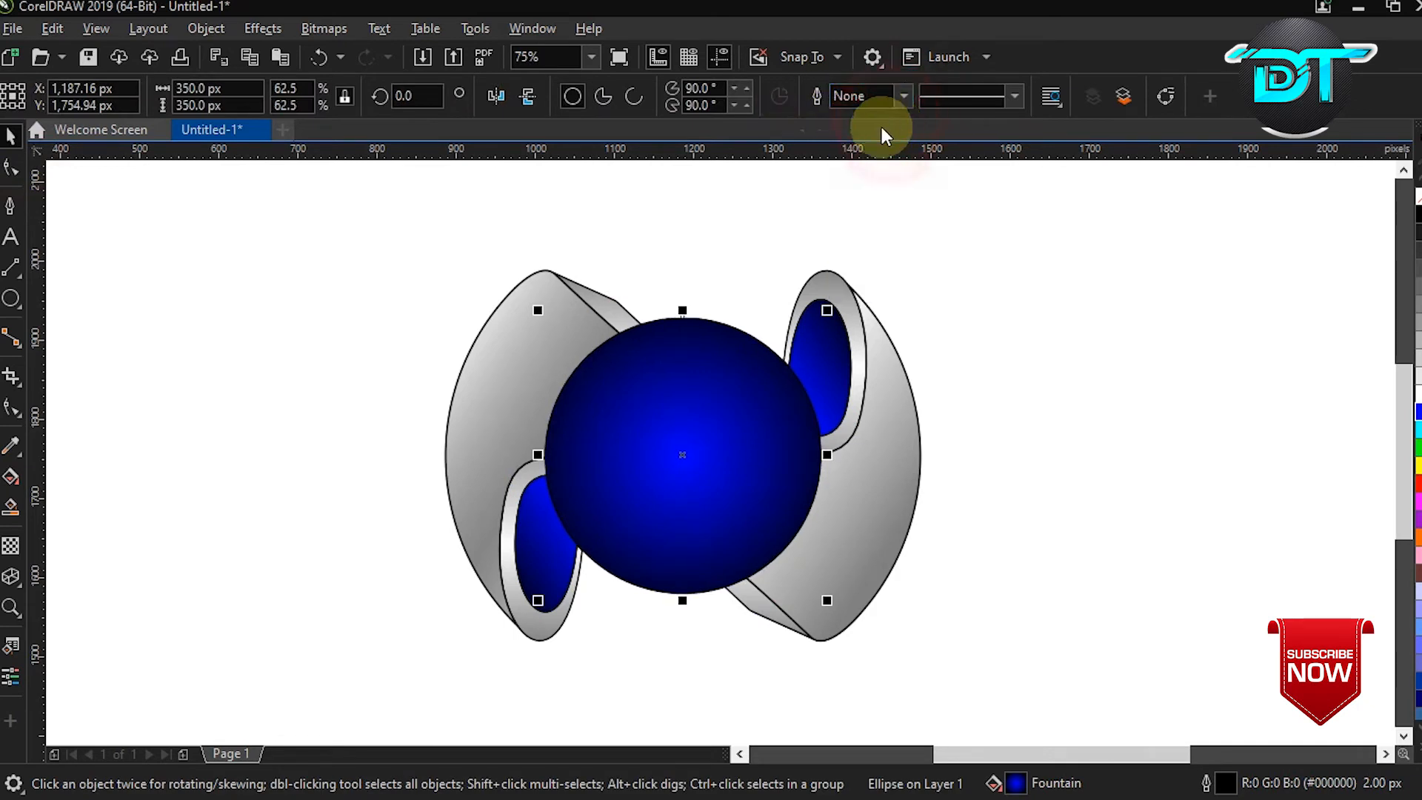
{"action": "left_click", "coordinate": [10, 300]}
{"action": "left_click_drag", "start_coordinate": [682, 455], "coordinate": [736, 499]}
{"action": "key", "text": "ctrl+z"}
{"action": "left_click", "coordinate": [984, 476]}
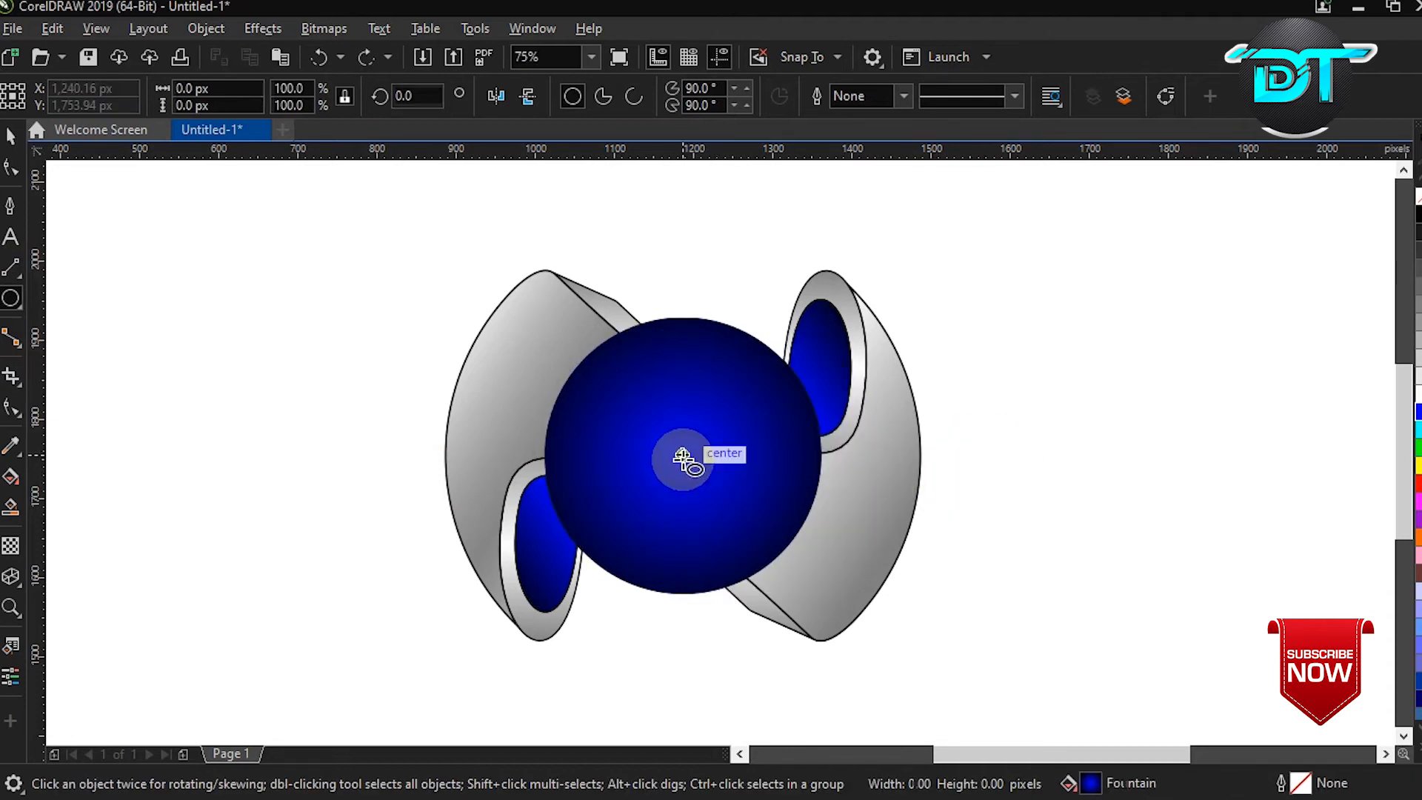
Draw a 322 px circle centred on the blue sphere and offset an equal-sized copy slightly down and to the left
{"action": "left_click_drag", "start_coordinate": [682, 455], "coordinate": [797, 580]}
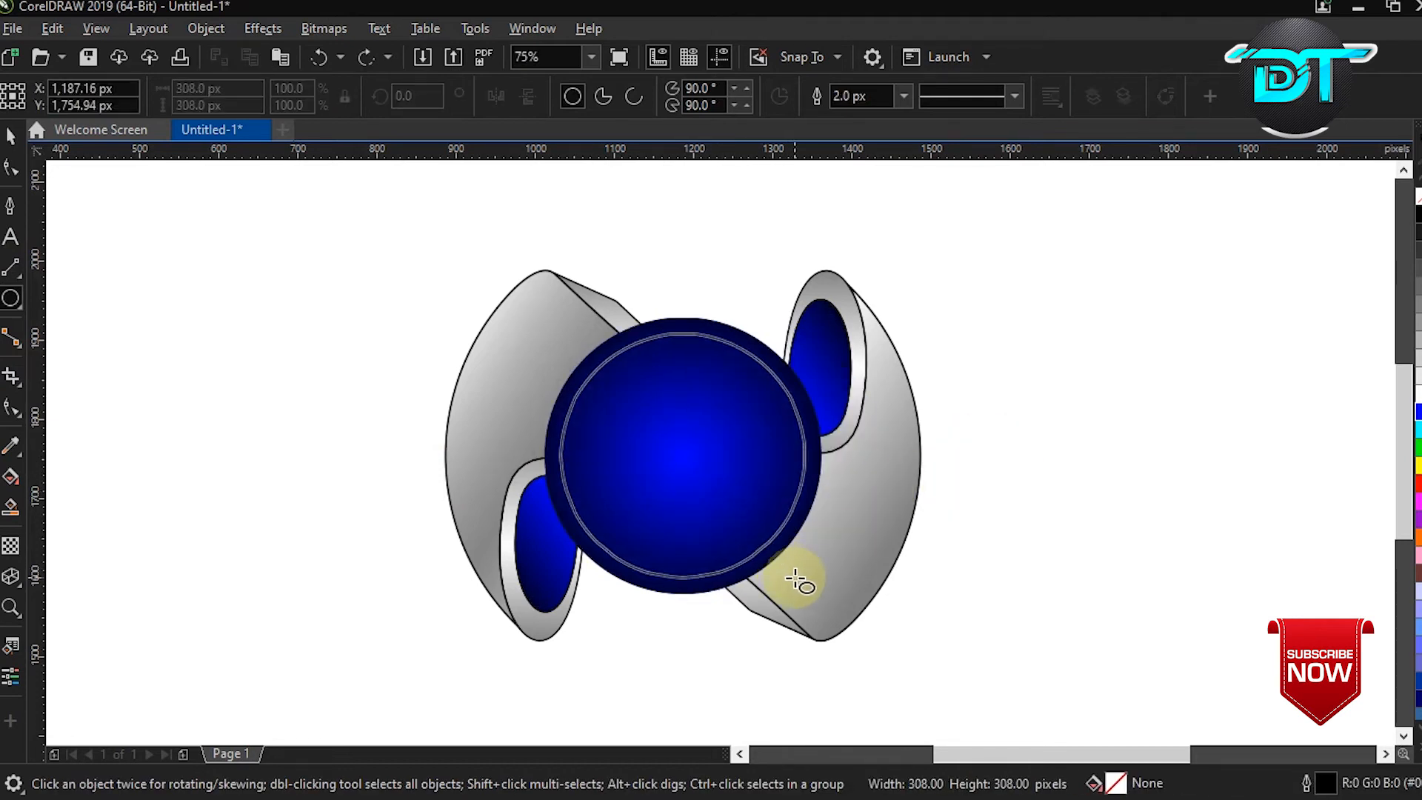
{"action": "mouse_move", "coordinate": [682, 455]}
{"action": "left_mouse_down"}
{"action": "mouse_move", "coordinate": [657, 483]}
{"action": "mouse_move", "coordinate": [669, 476]}
{"action": "left_mouse_up"}
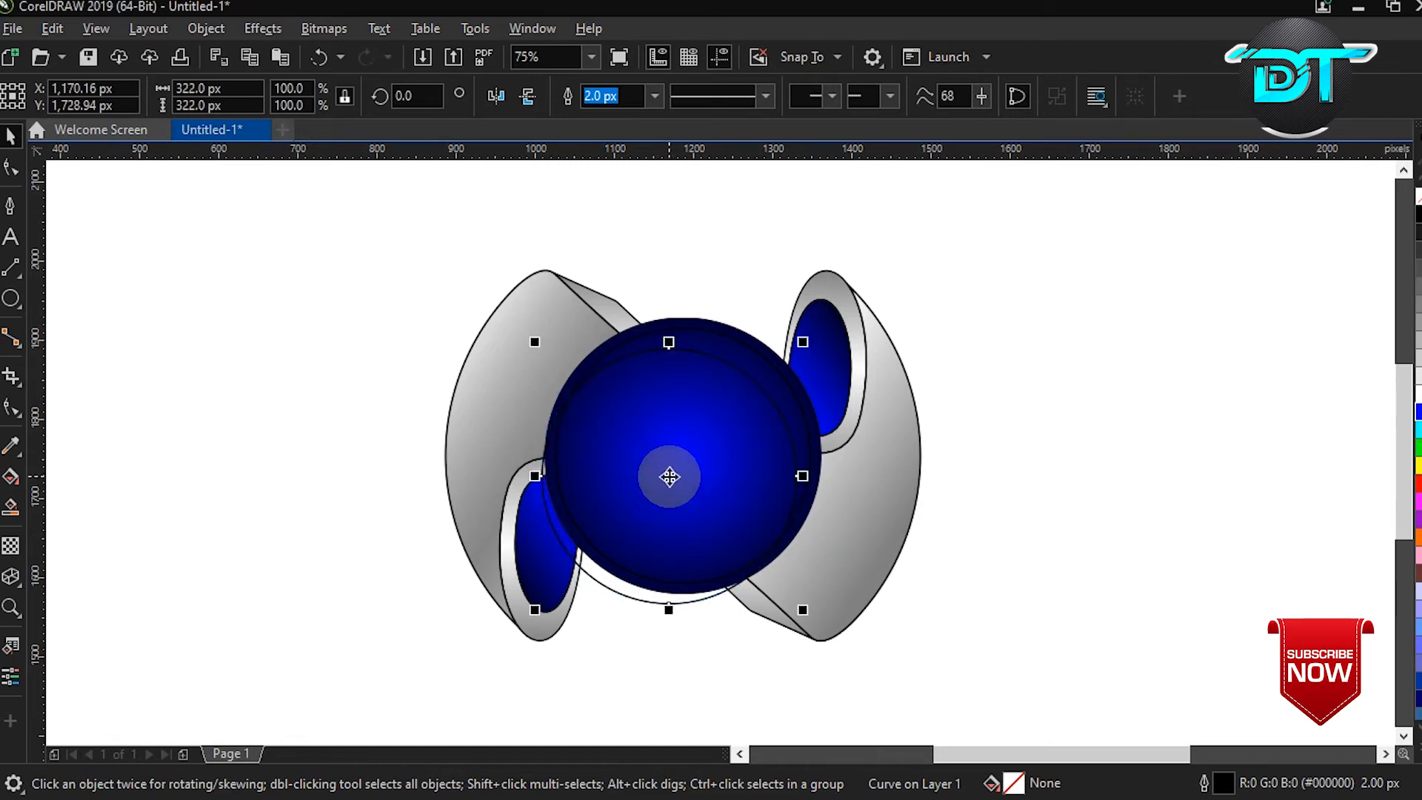
Trim the centred circle with the offset circle to leave a crescent, and delete the offset circle
{"action": "left_click", "coordinate": [756, 354], "text": "shift"}
{"action": "left_click", "coordinate": [646, 93]}
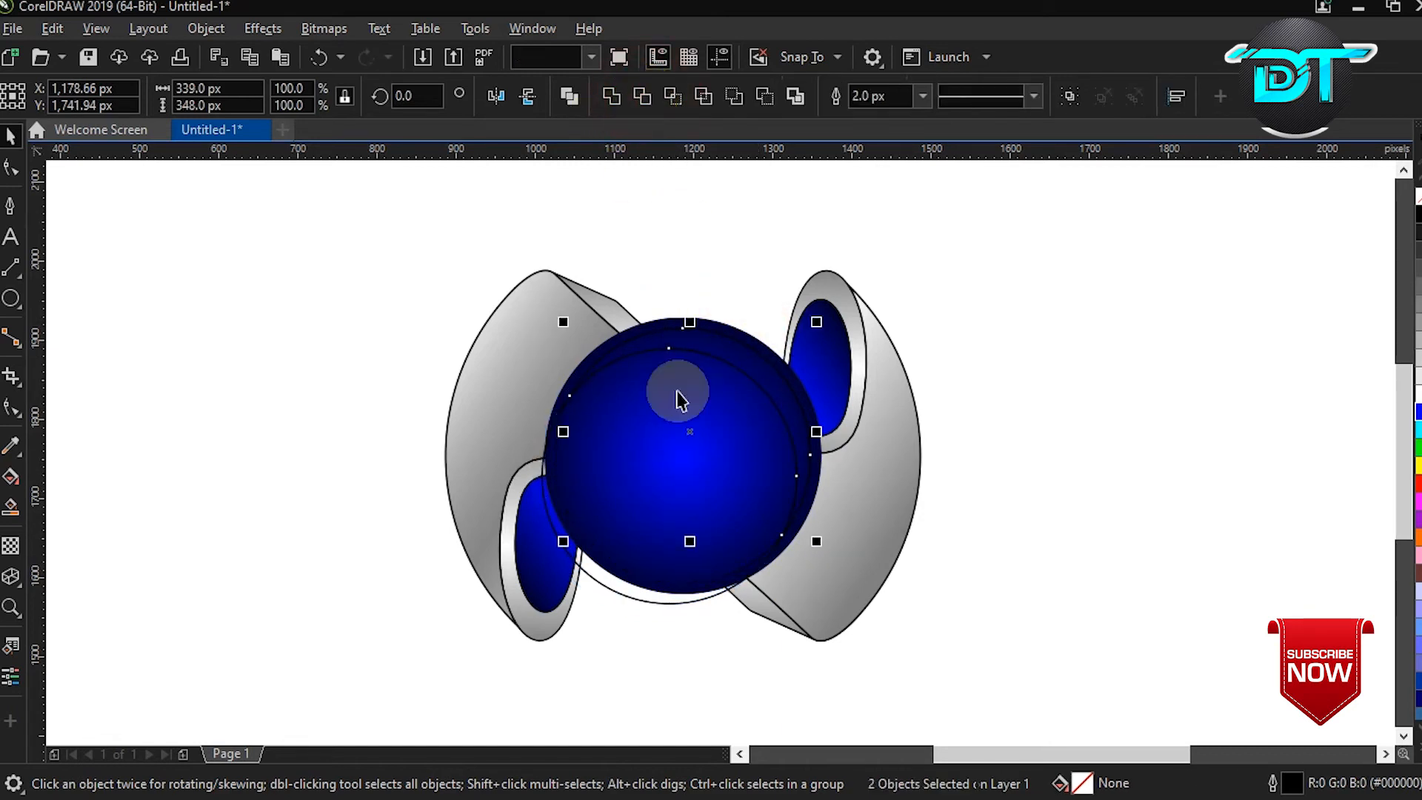
{"action": "left_click", "coordinate": [681, 557]}
{"action": "left_click_drag", "start_coordinate": [665, 478], "coordinate": [165, 431]}
{"action": "right_click", "coordinate": [164, 432]}
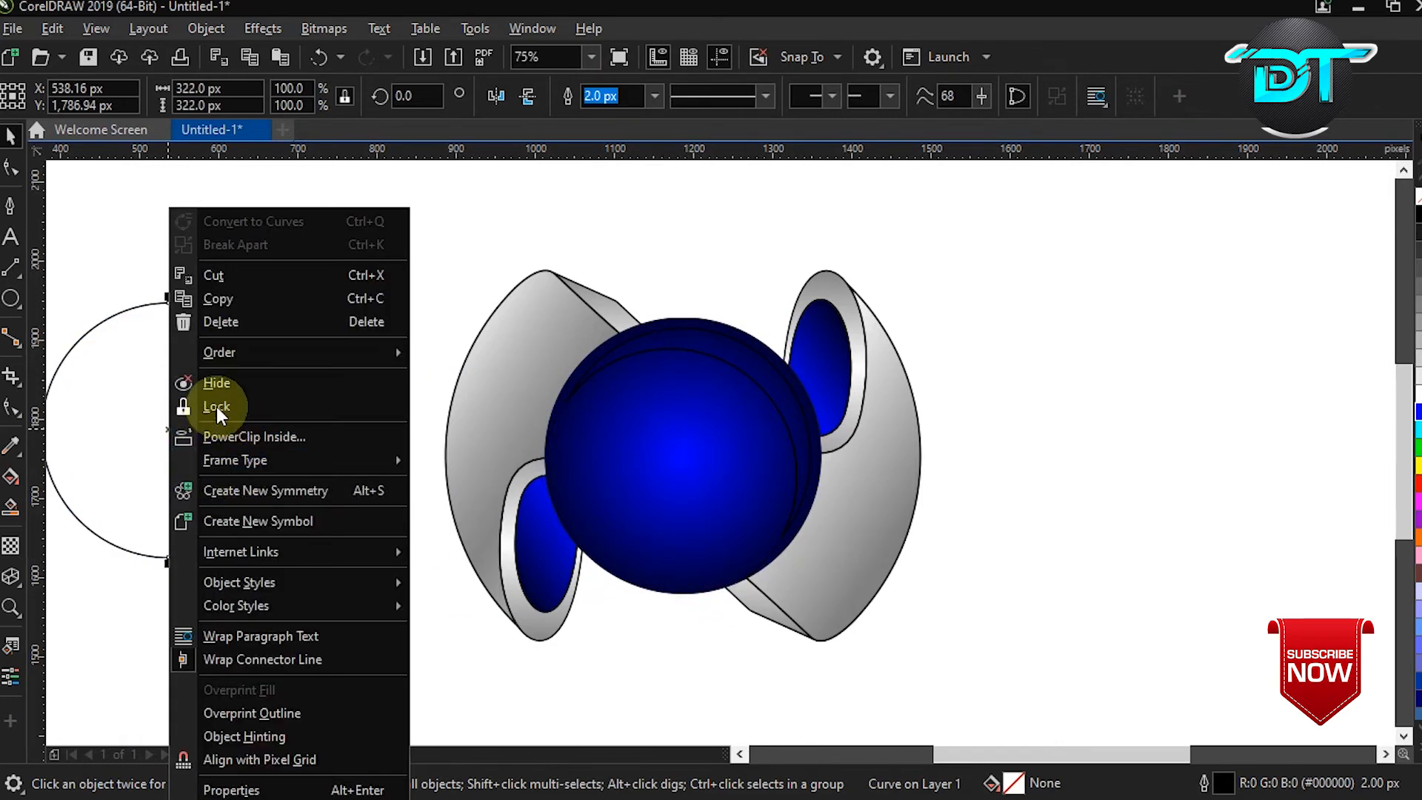
{"action": "left_click", "coordinate": [221, 321]}
Fill the crescent on the sphere with white and set its outline width to None
{"action": "left_click", "coordinate": [733, 354]}
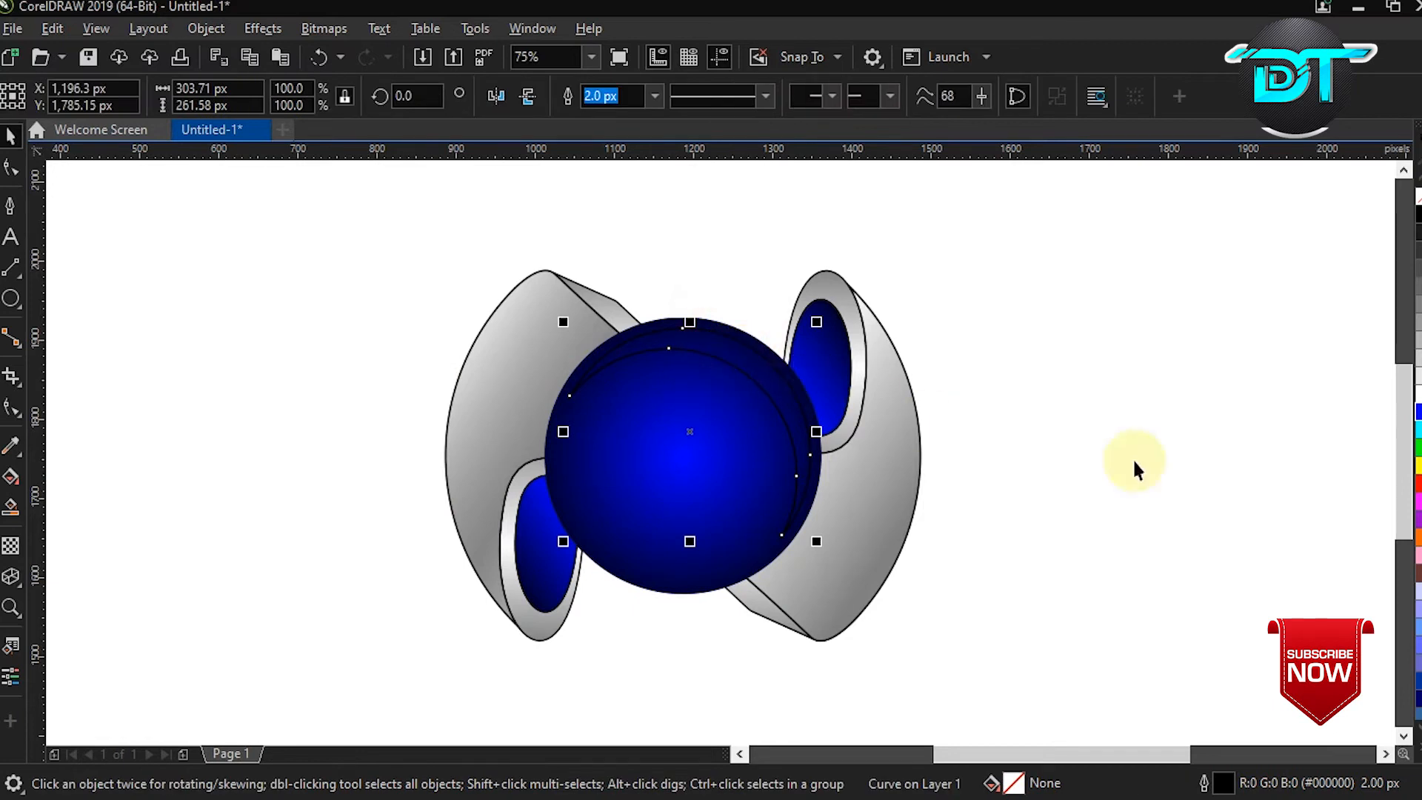
{"action": "left_click", "coordinate": [1415, 386]}
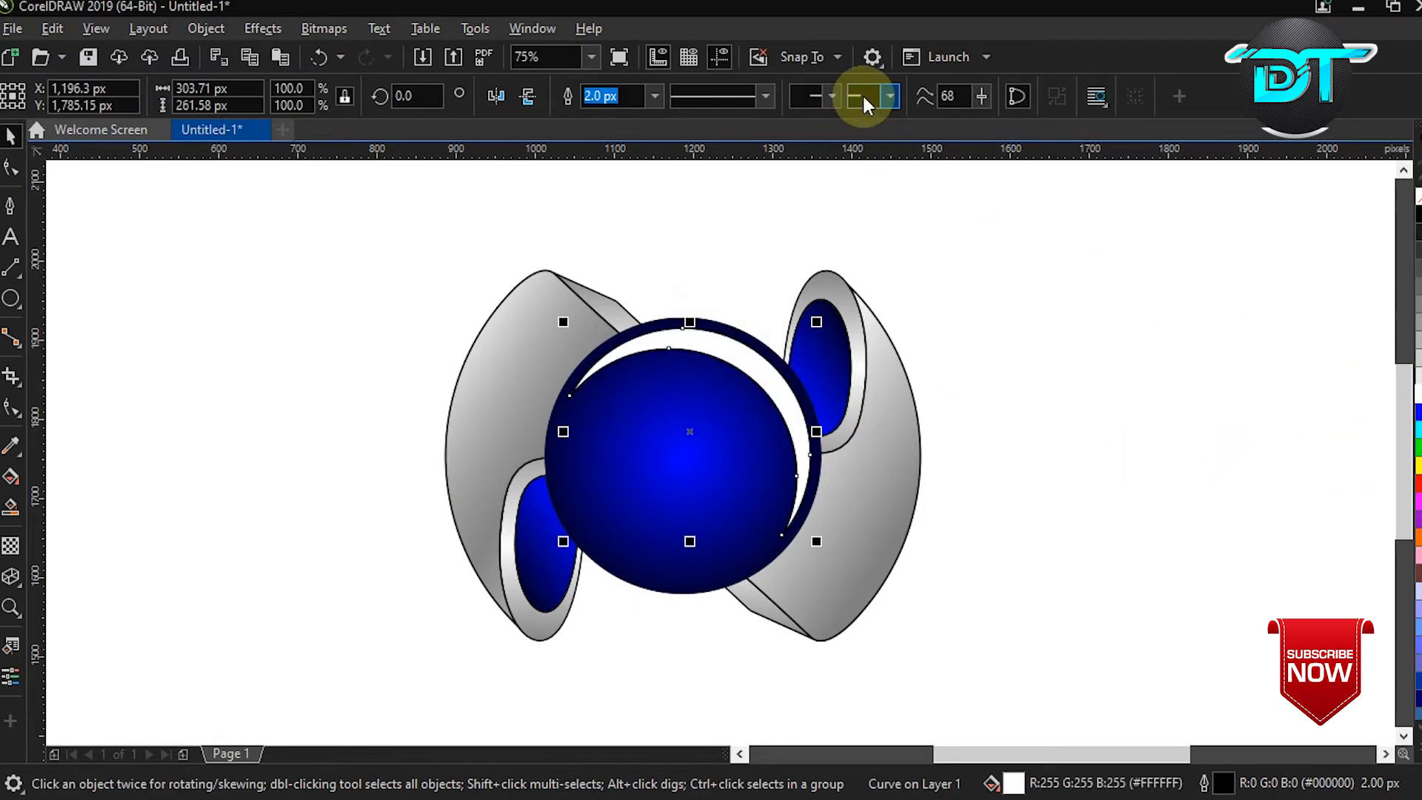
{"action": "left_click", "coordinate": [655, 98]}
{"action": "left_click", "coordinate": [638, 117]}
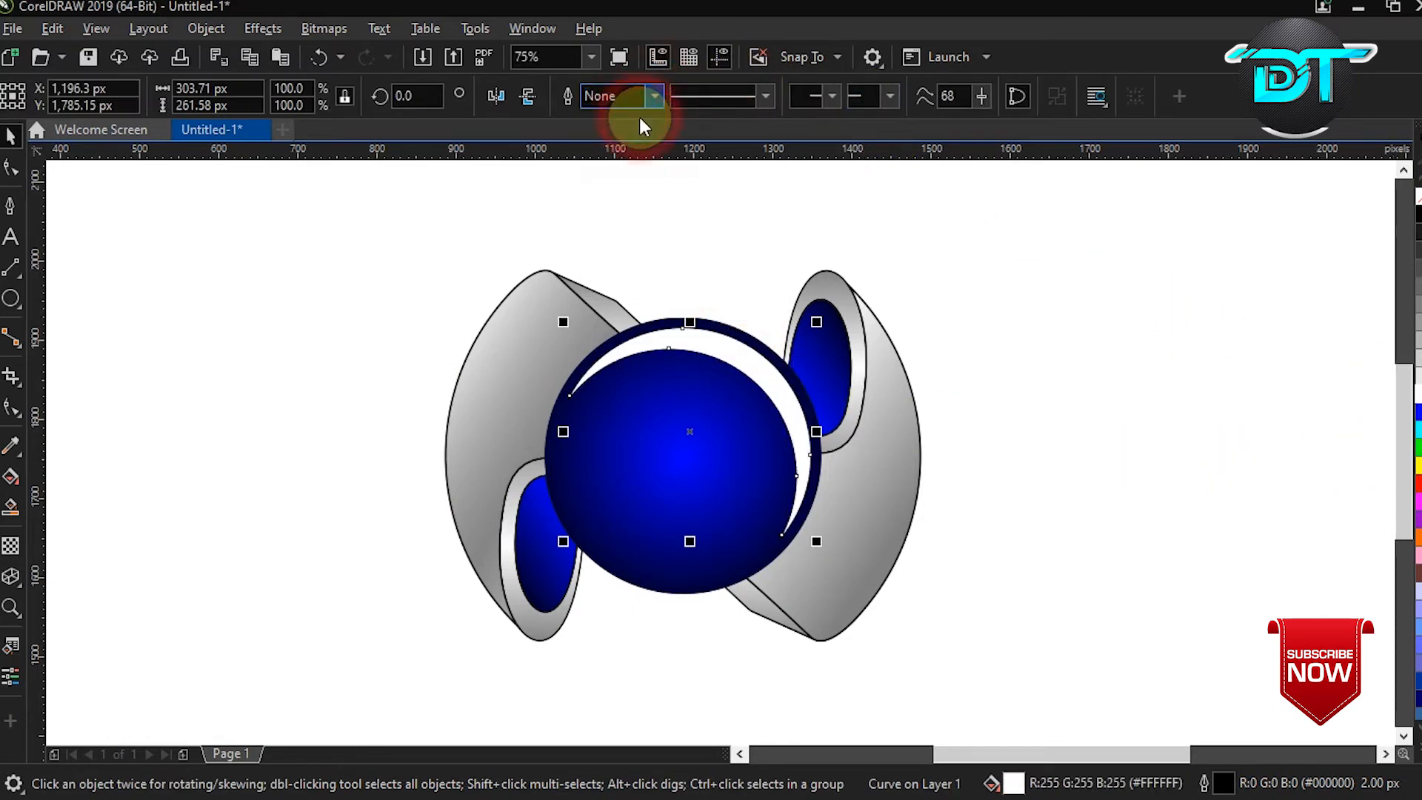
Apply a linear fountain transparency to the crescent at about -124°, opaque at the outer edge and fully transparent towards the sphere's centre
{"action": "left_click", "coordinate": [11, 548]}
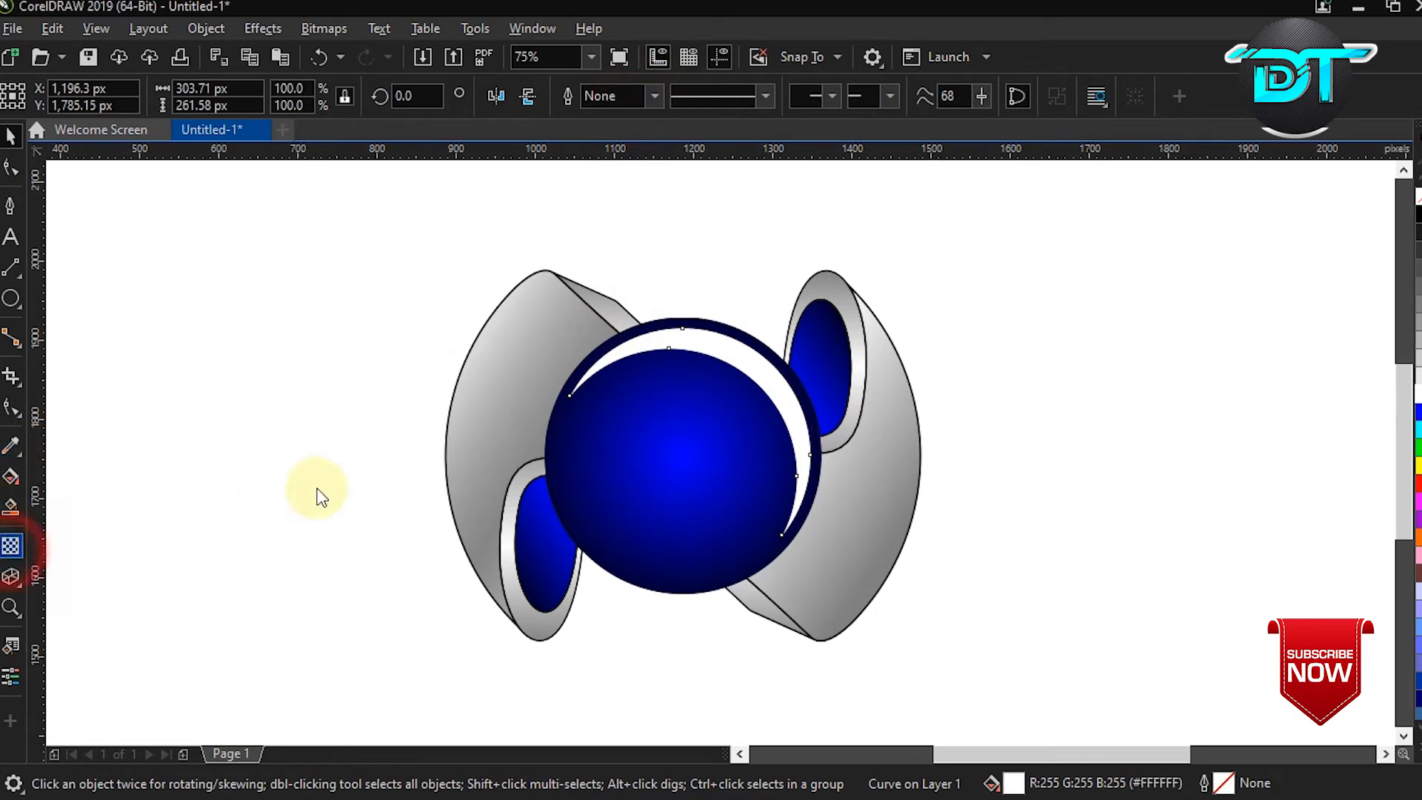
{"action": "left_click_drag", "start_coordinate": [729, 379], "coordinate": [694, 421]}
{"action": "left_click_drag", "start_coordinate": [730, 376], "coordinate": [761, 327]}
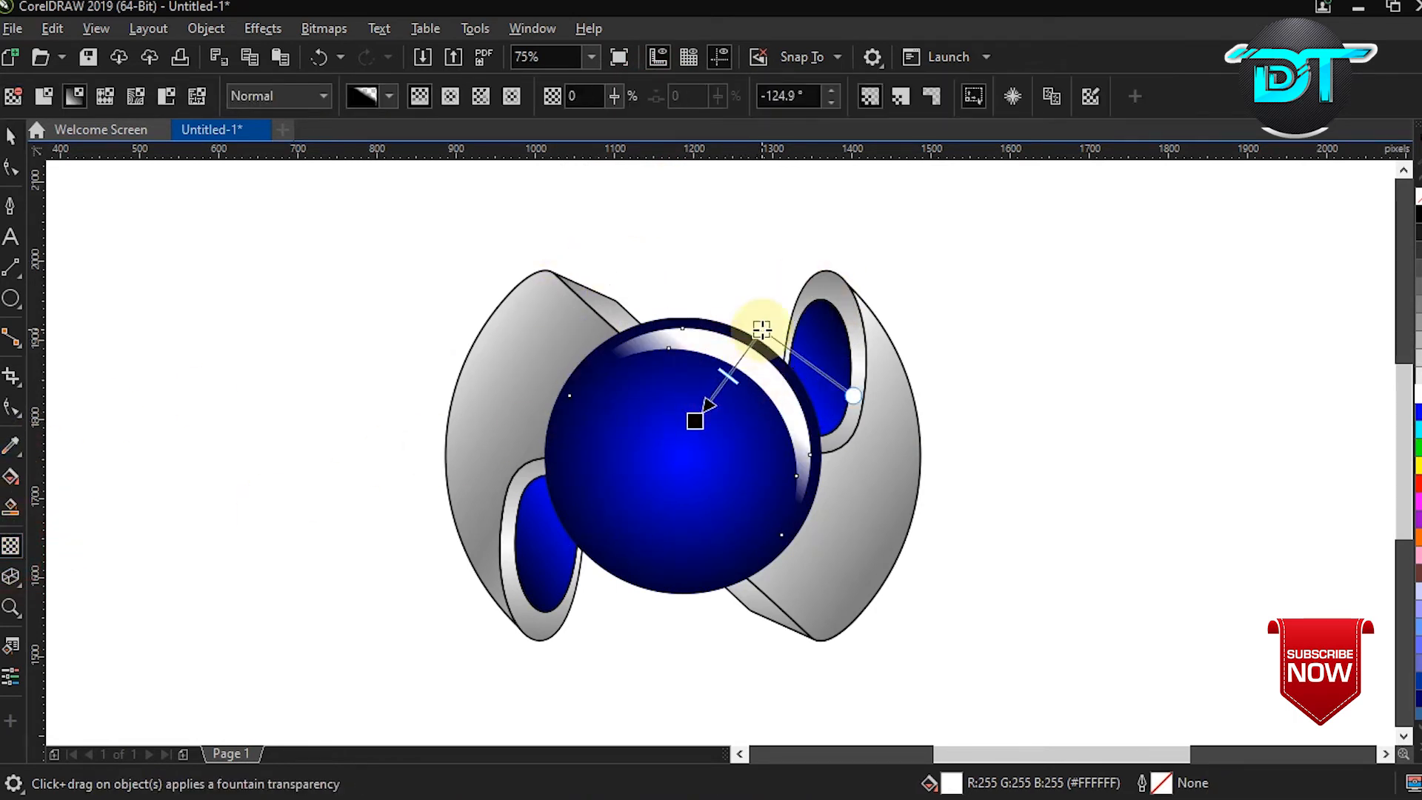
{"action": "left_click_drag", "start_coordinate": [695, 419], "coordinate": [730, 394]}
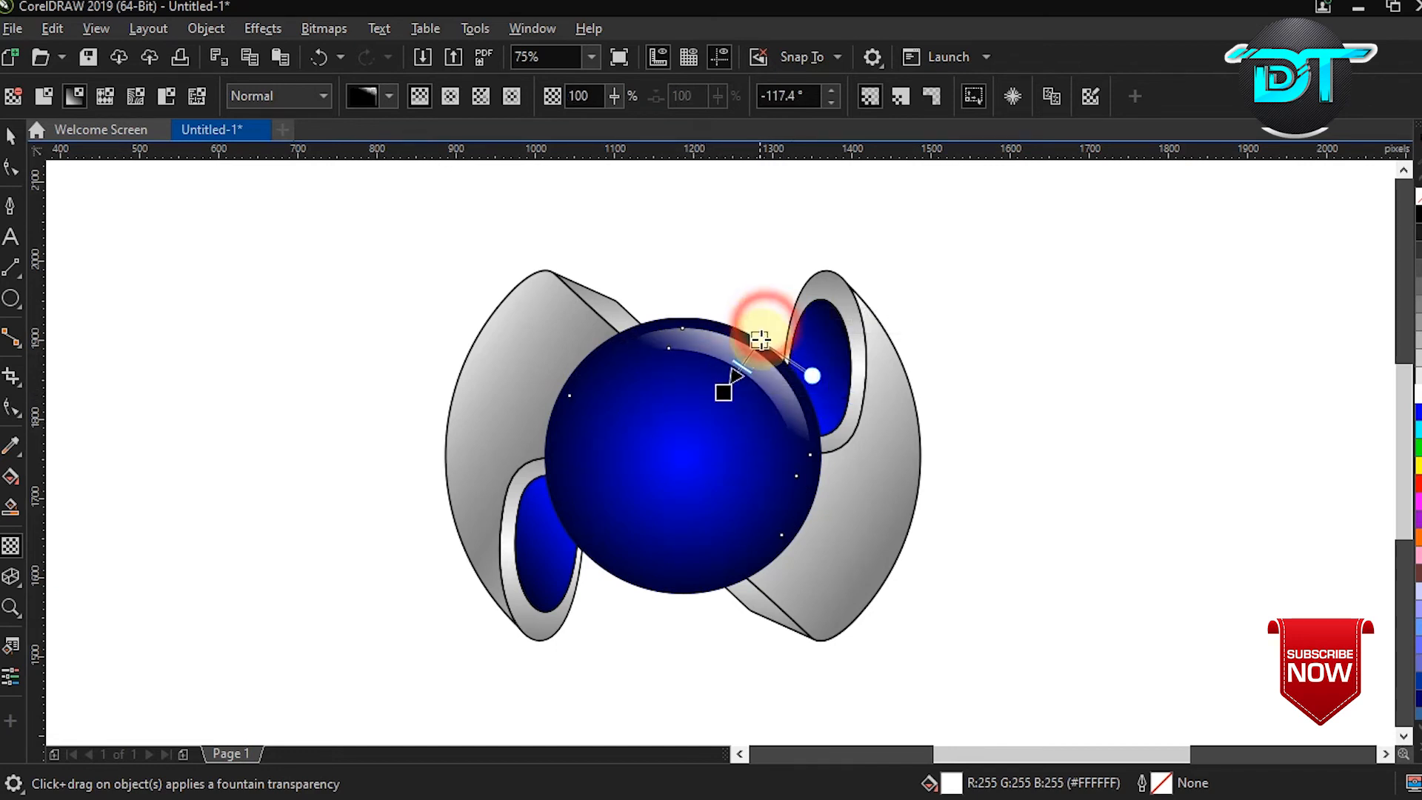
{"action": "mouse_move", "coordinate": [761, 329]}
{"action": "left_mouse_down"}
{"action": "mouse_move", "coordinate": [760, 341]}
{"action": "mouse_move", "coordinate": [771, 314]}
{"action": "left_mouse_up"}
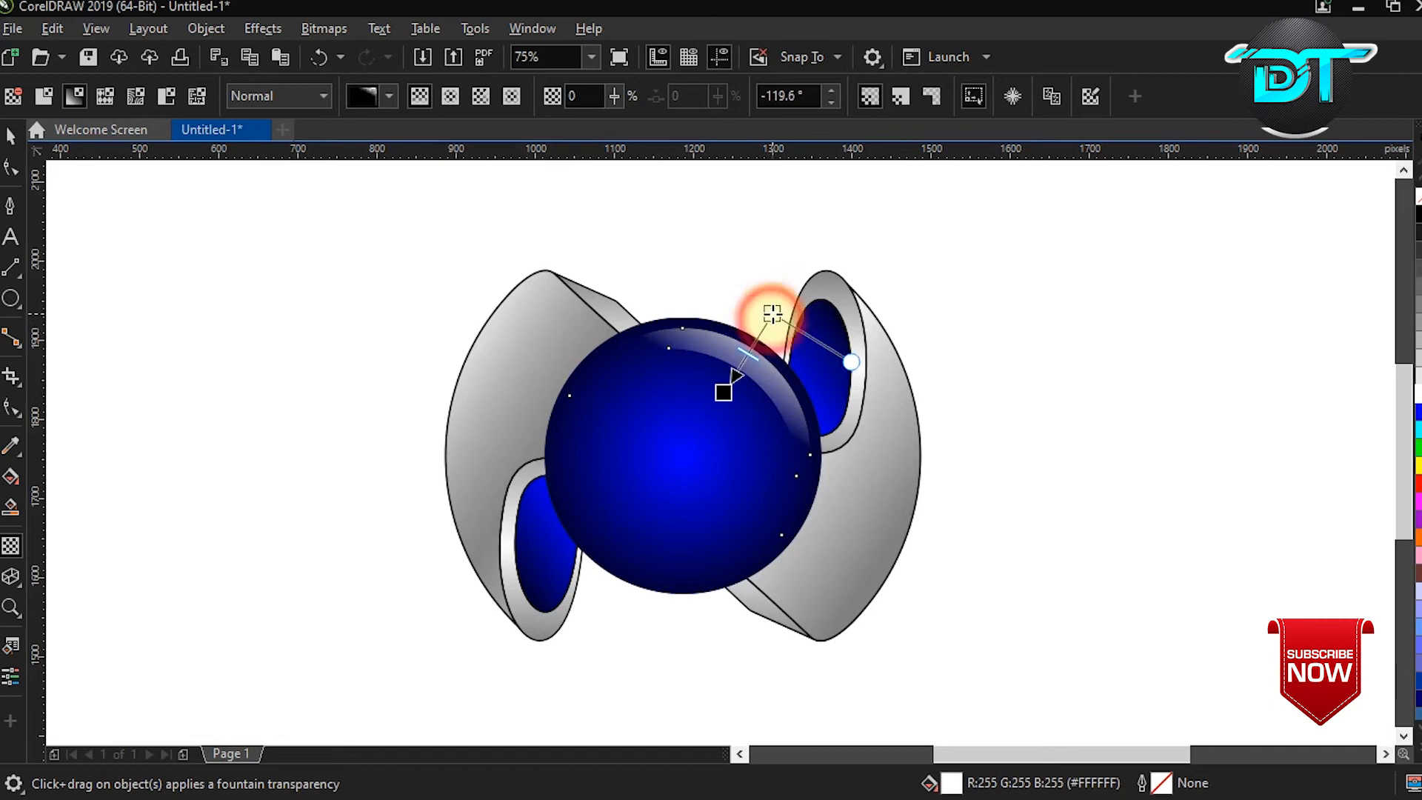
{"action": "left_click_drag", "start_coordinate": [724, 393], "coordinate": [731, 372]}
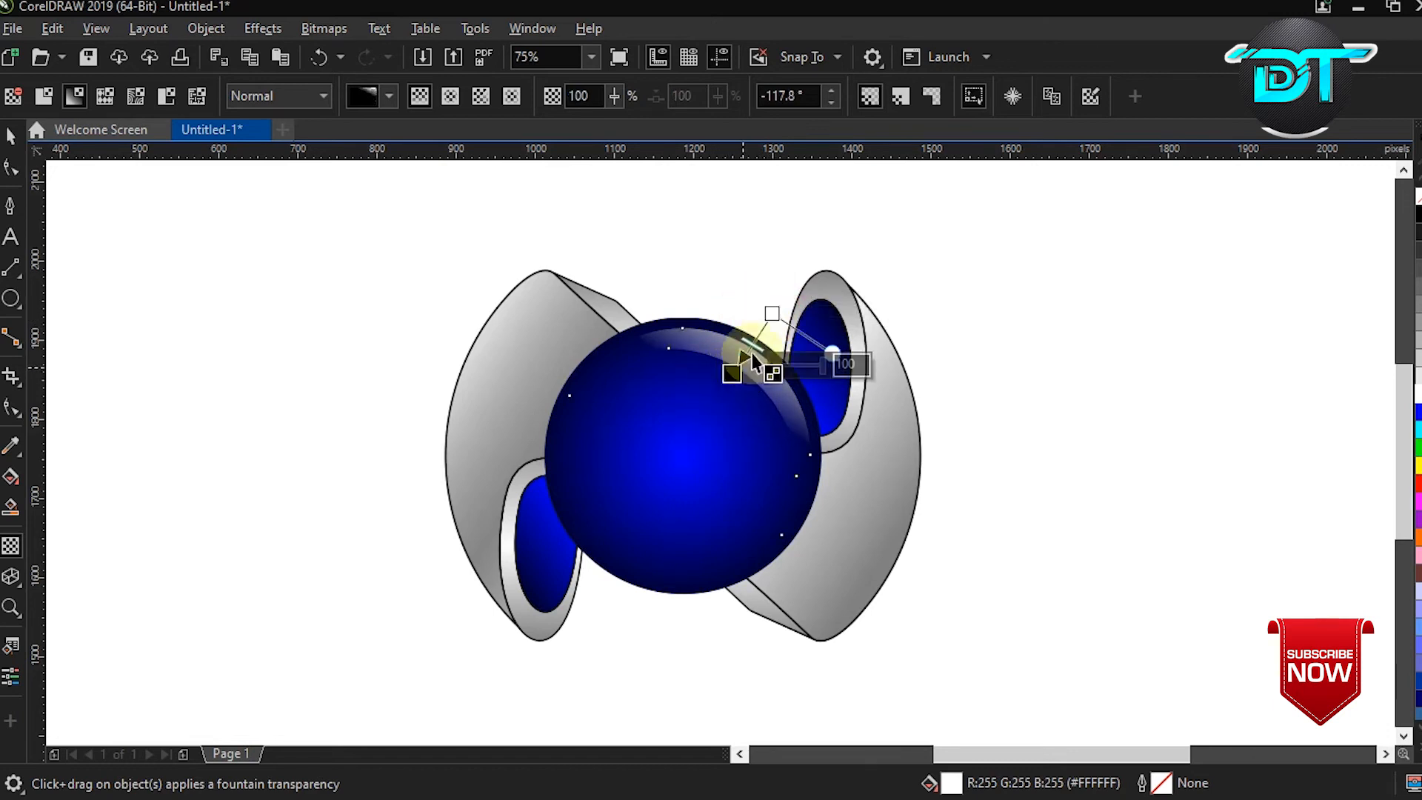
{"action": "left_click_drag", "start_coordinate": [773, 312], "coordinate": [771, 324]}
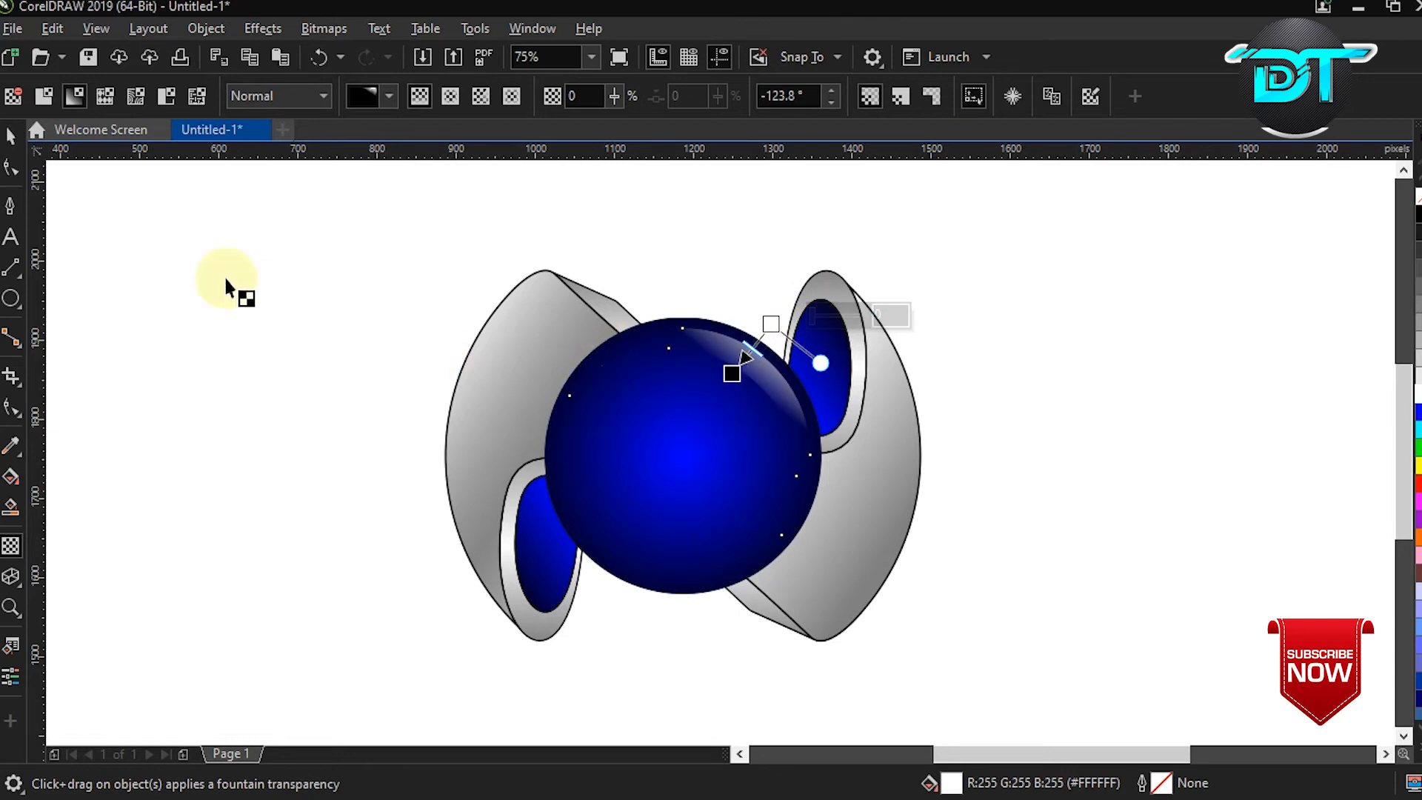
{"action": "left_click", "coordinate": [12, 134]}
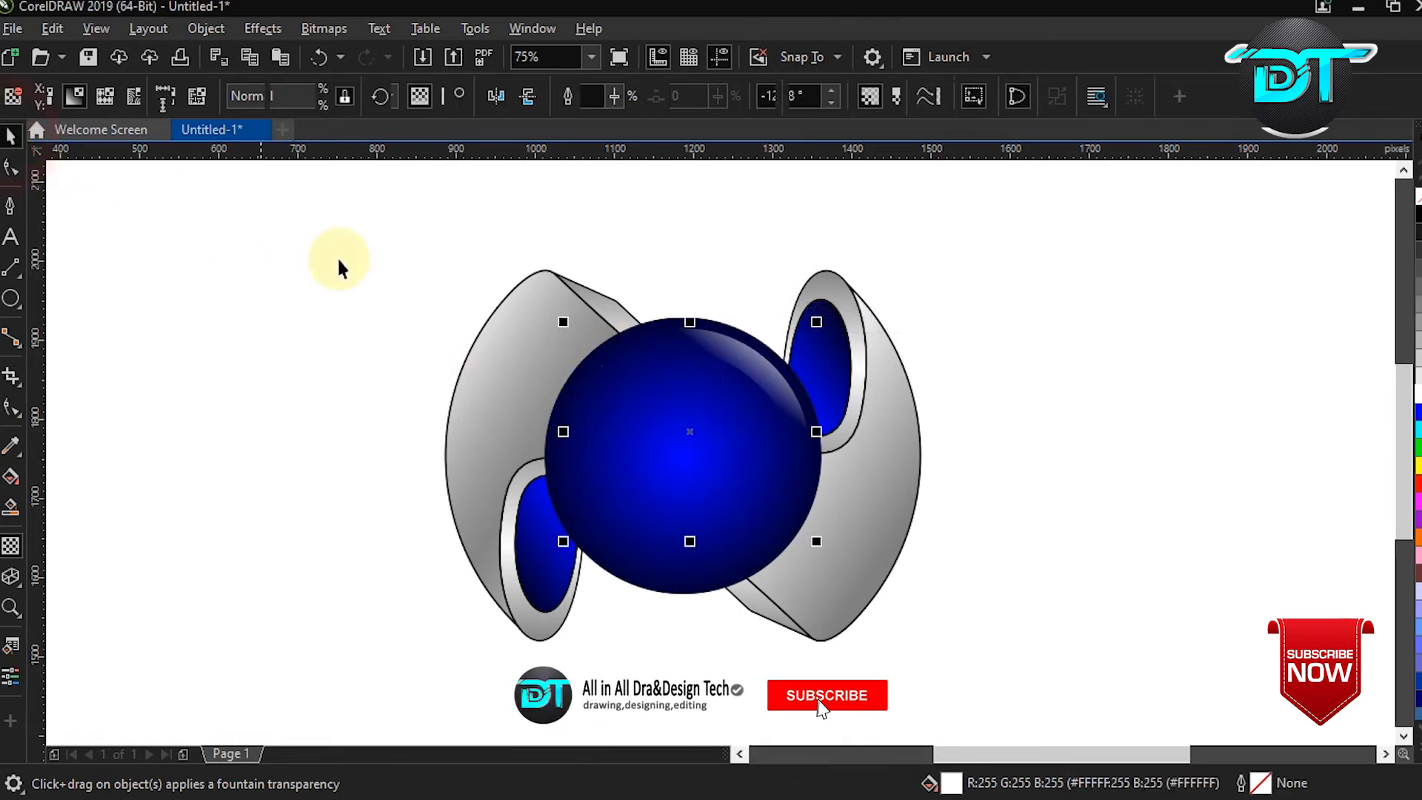
Duplicate the crescent highlight, mirror the copy vertically and horizontally, and place it along the sphere's lower-left edge
{"action": "right_click", "coordinate": [685, 448]}
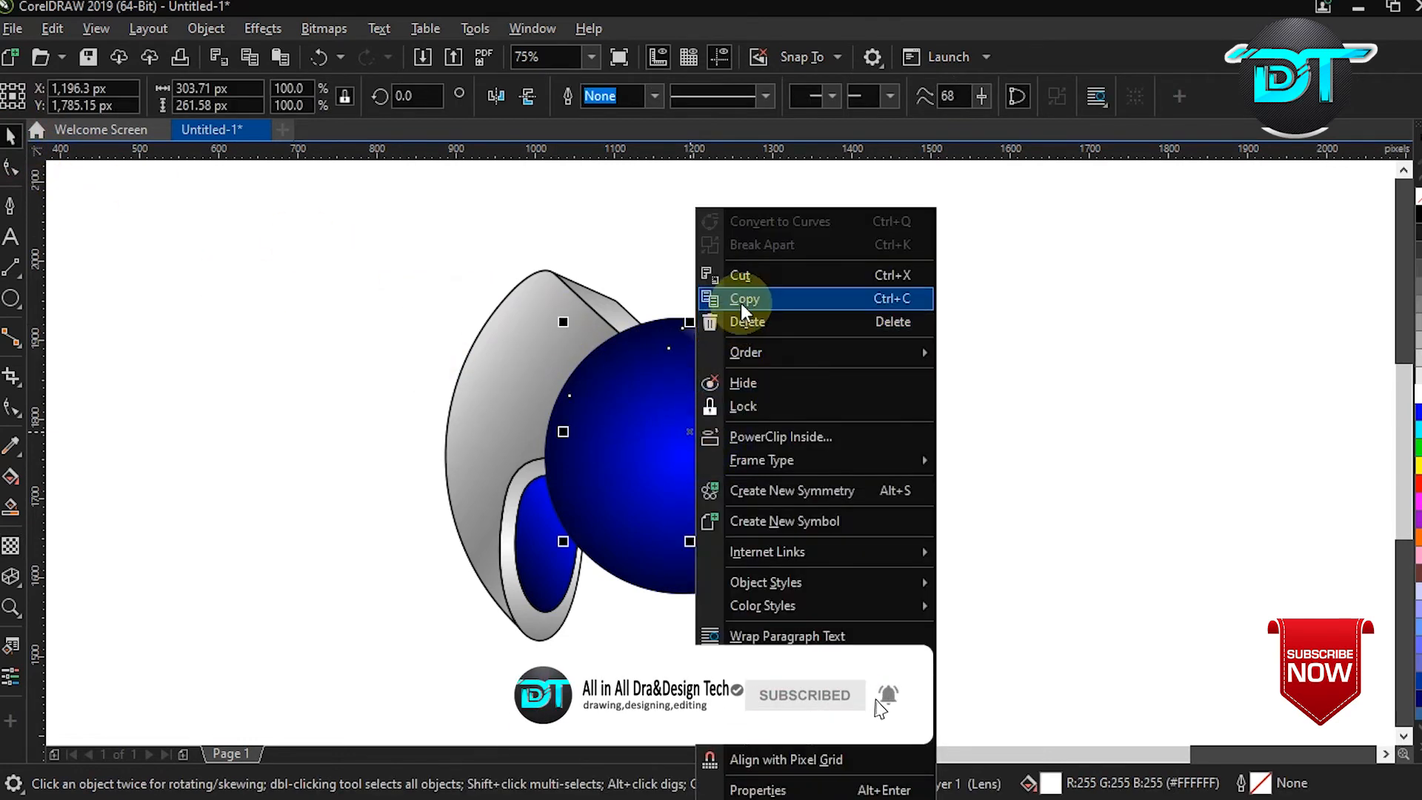
{"action": "left_click", "coordinate": [744, 293]}
{"action": "right_click", "coordinate": [1044, 333]}
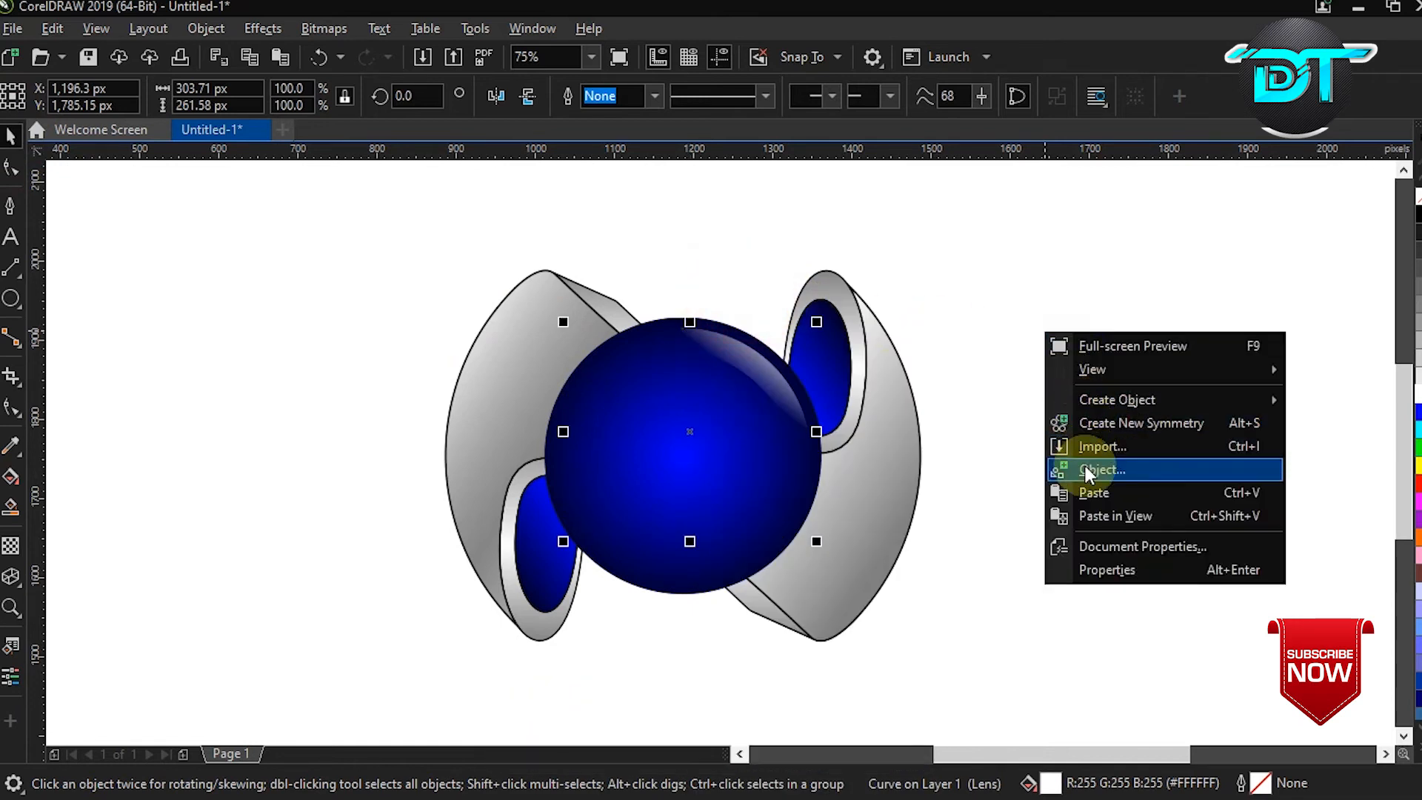
{"action": "left_click", "coordinate": [1089, 493]}
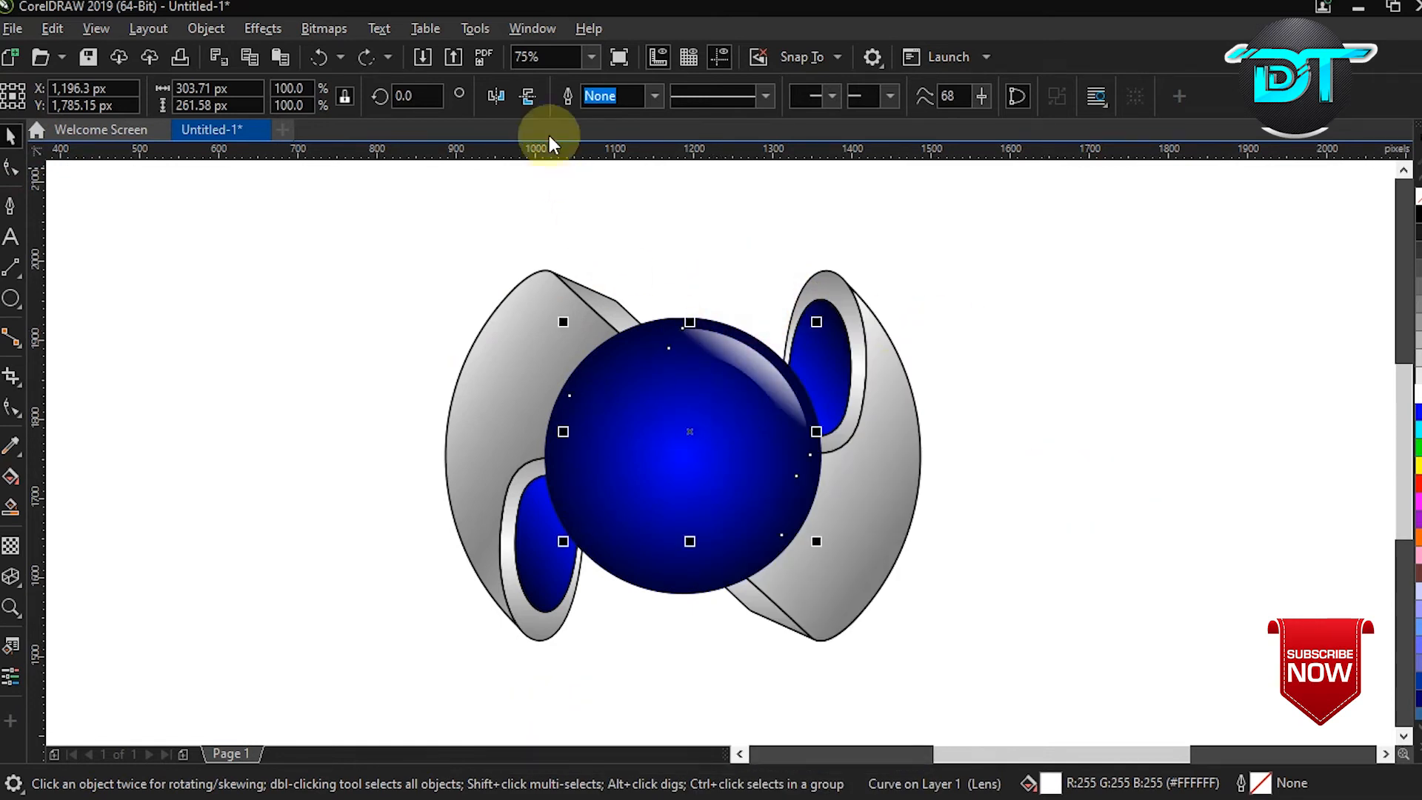
{"action": "left_click", "coordinate": [529, 96]}
{"action": "left_click", "coordinate": [497, 99]}
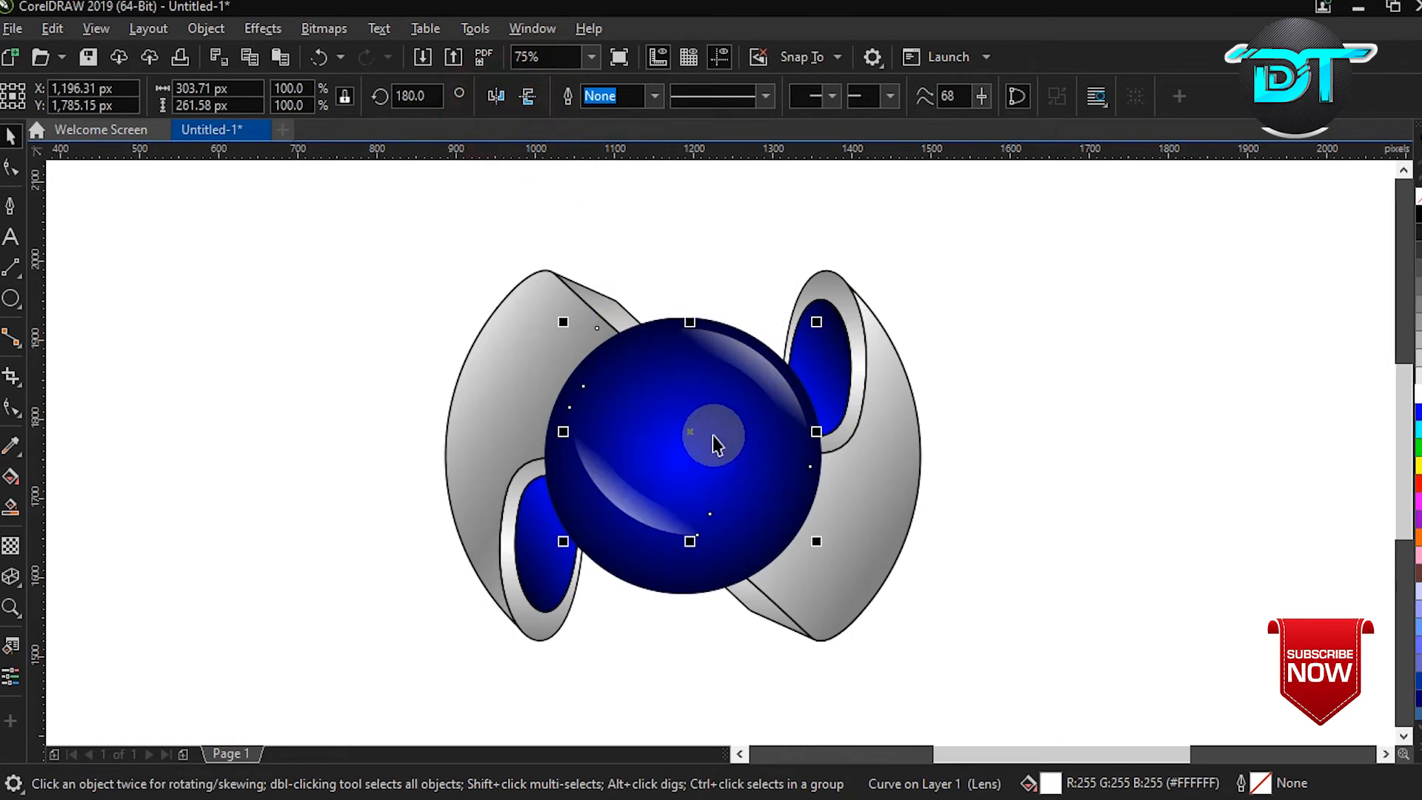
{"action": "left_click_drag", "start_coordinate": [693, 431], "coordinate": [673, 485]}
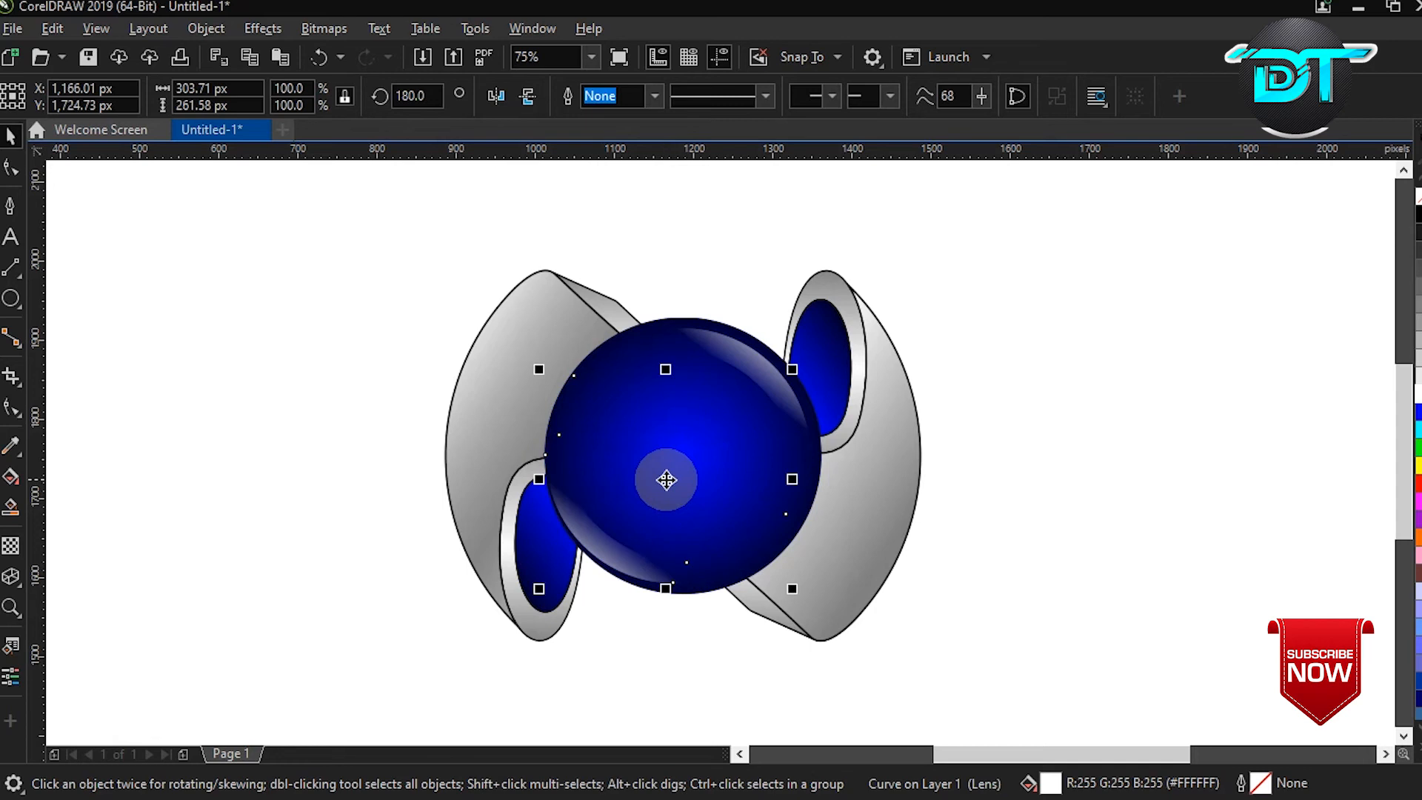
Send the sphere, its two highlights and the blue inner shapes to the back of the page
{"action": "left_click", "coordinate": [1047, 497]}
{"action": "left_click_drag", "start_coordinate": [507, 243], "coordinate": [855, 656]}
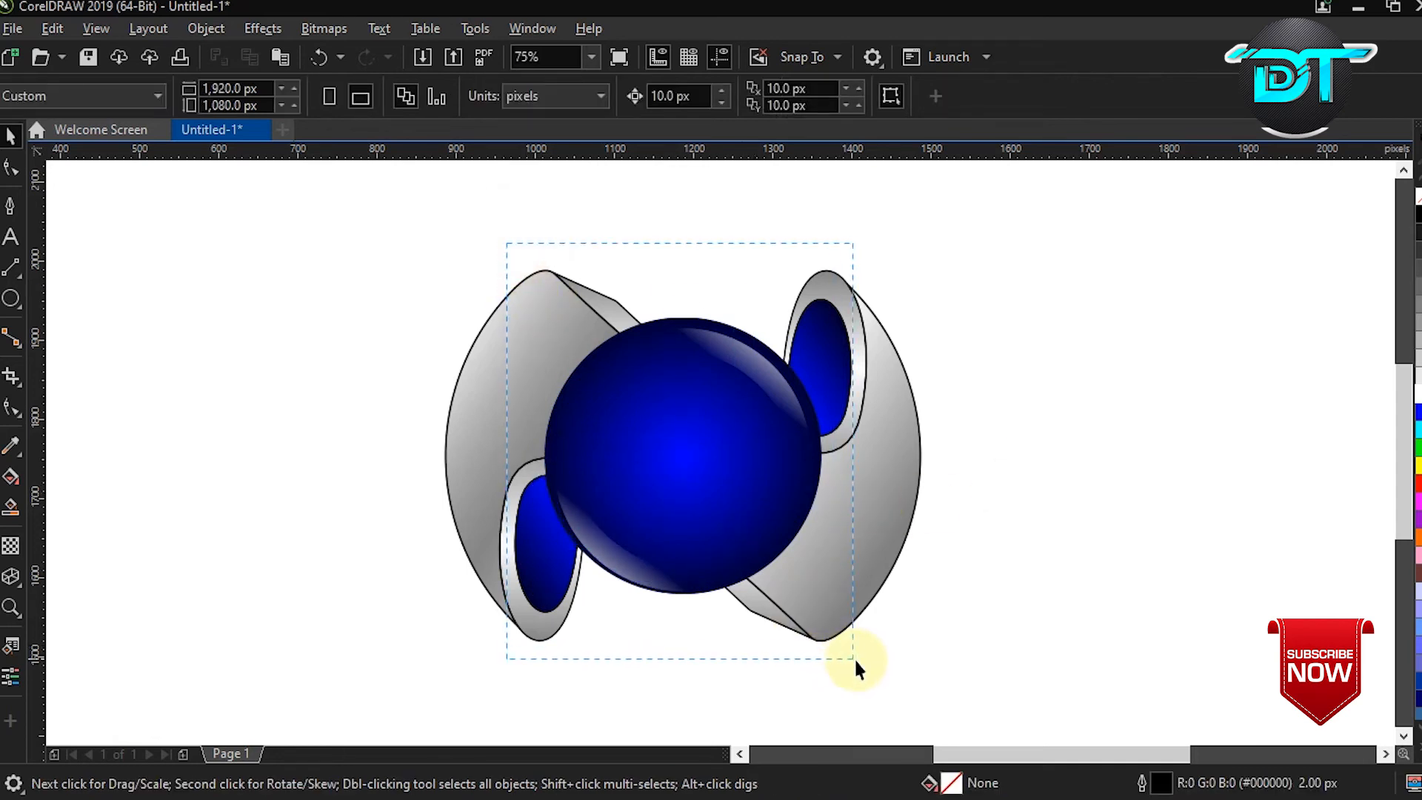
{"action": "right_click", "coordinate": [682, 456]}
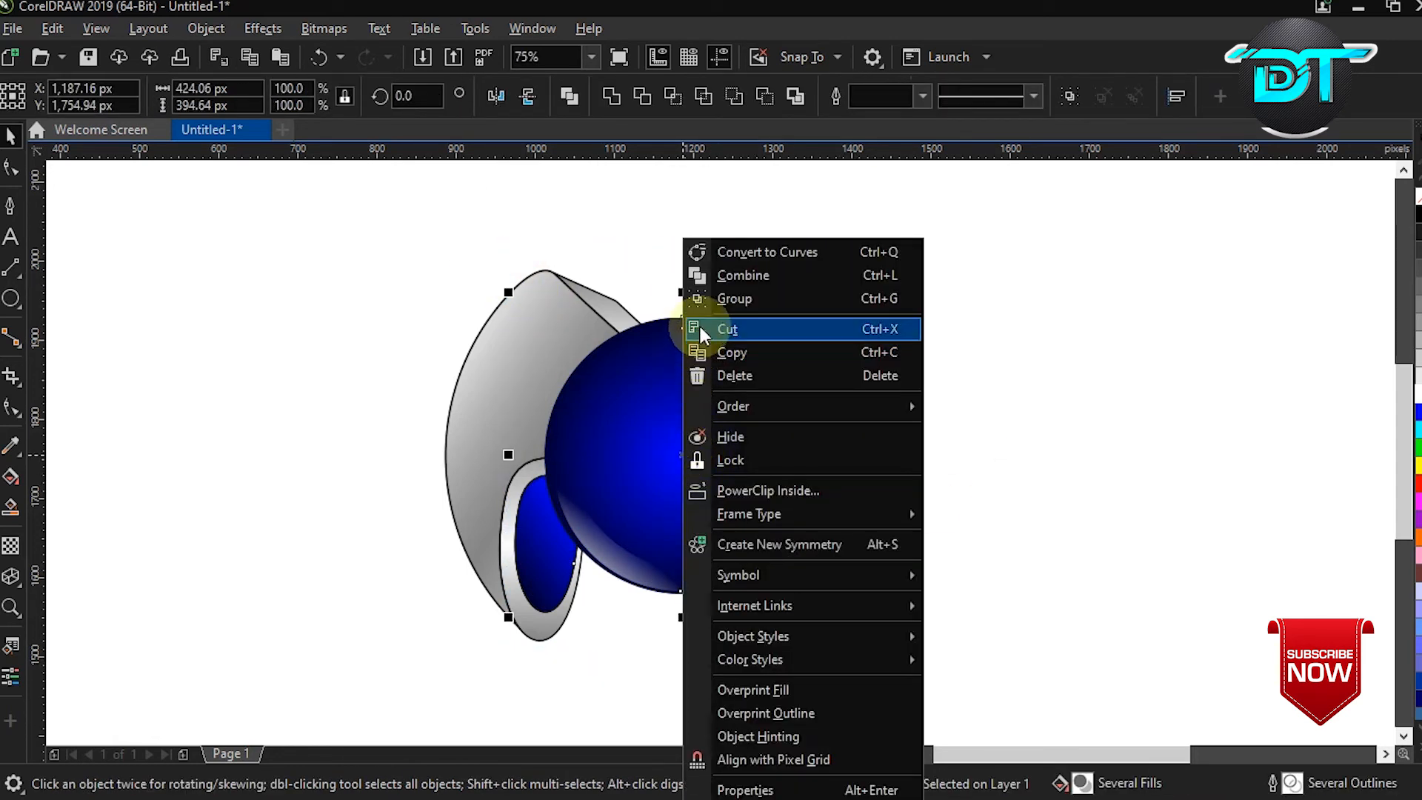
{"action": "mouse_move", "coordinate": [800, 406]}
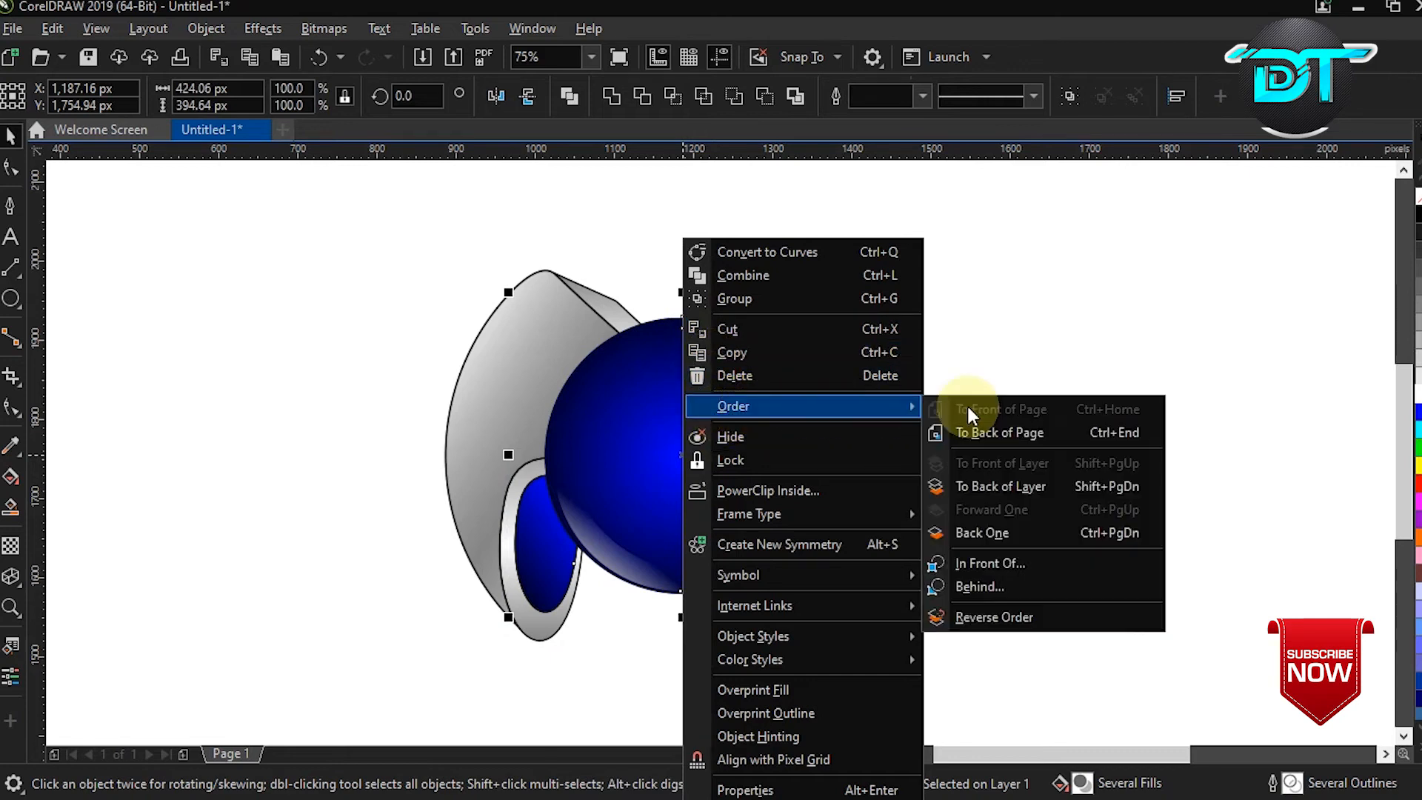
{"action": "left_click", "coordinate": [1029, 434]}
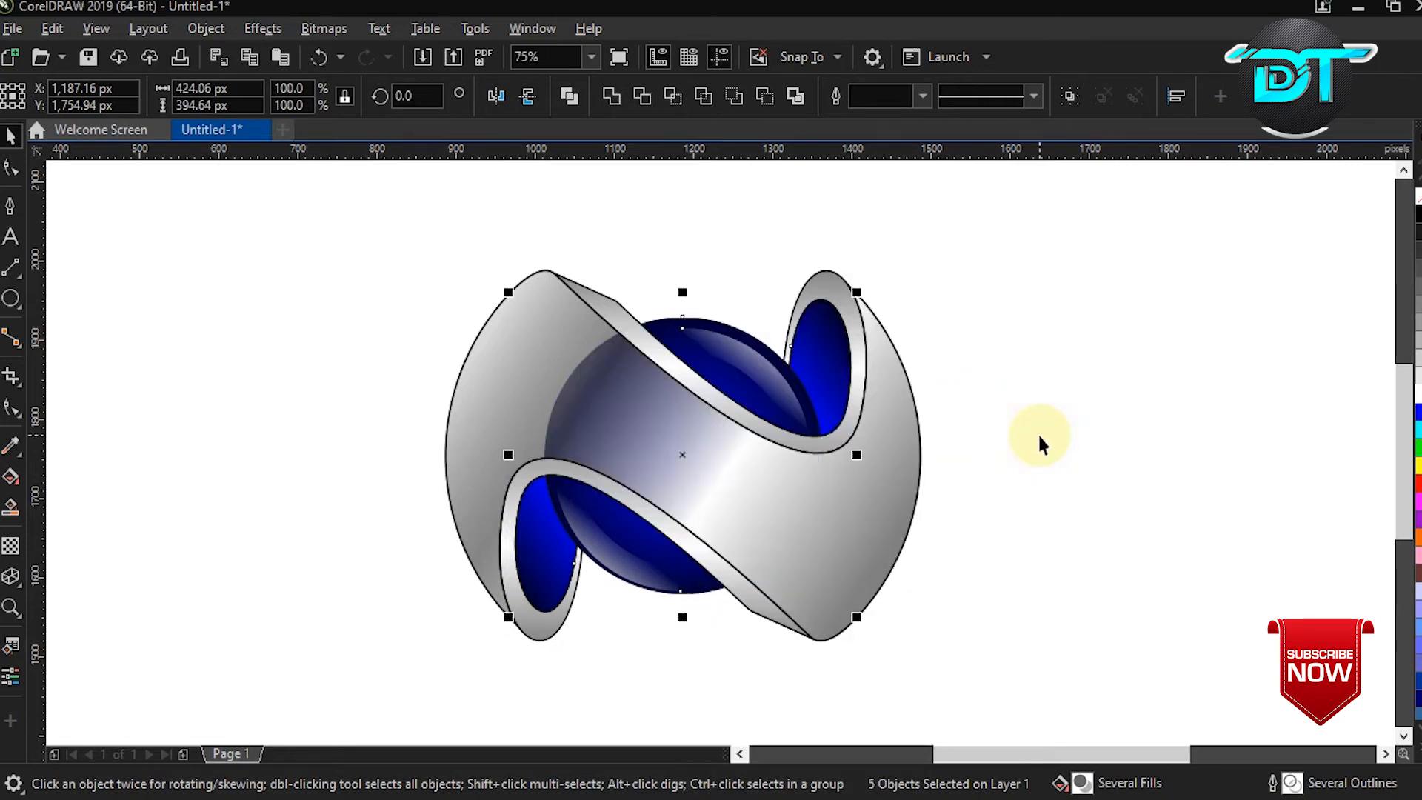
Set the grey intermediate node of the front ribbon's gradient to 0% transparency and delete that node
{"action": "left_click", "coordinate": [844, 545]}
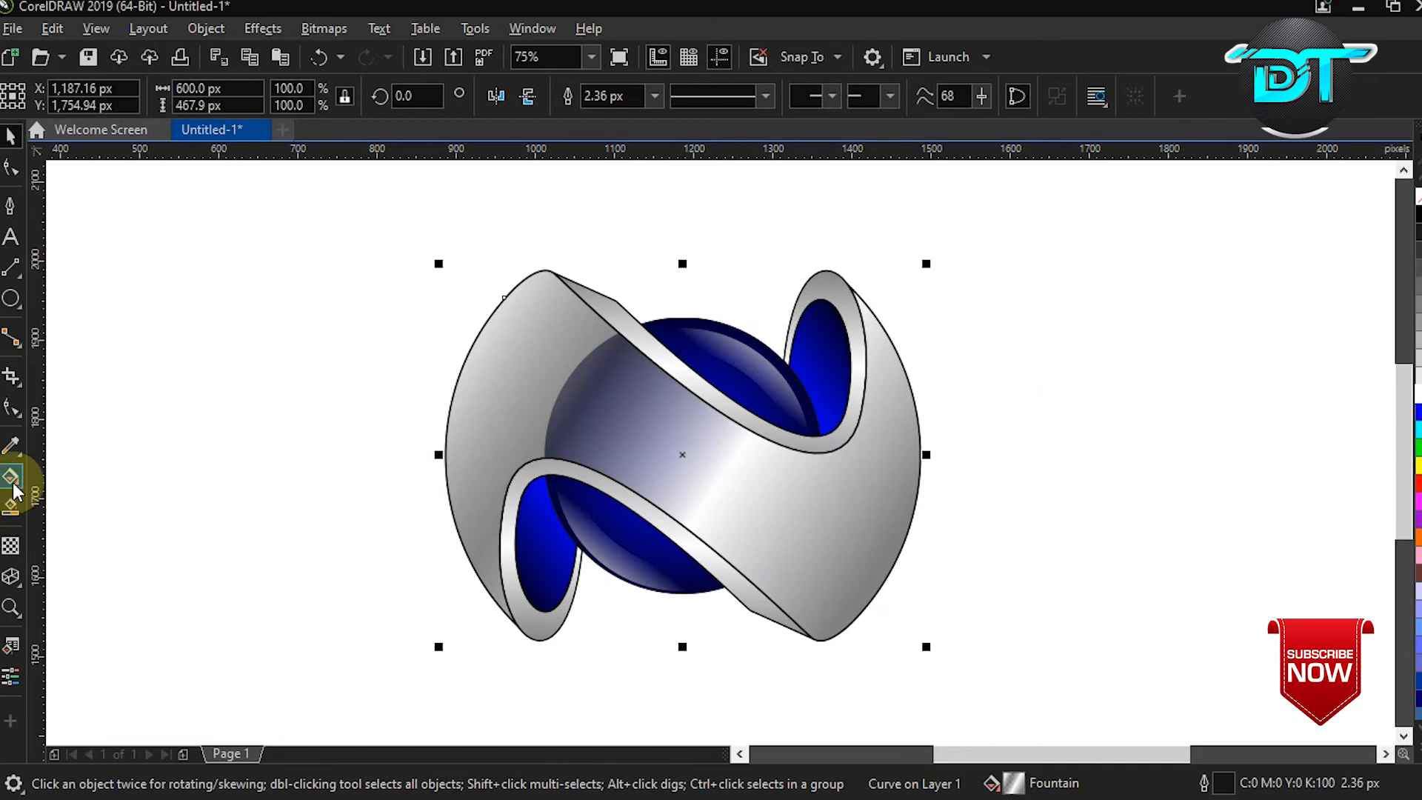
{"action": "left_click", "coordinate": [11, 478]}
{"action": "double_click", "coordinate": [590, 388]}
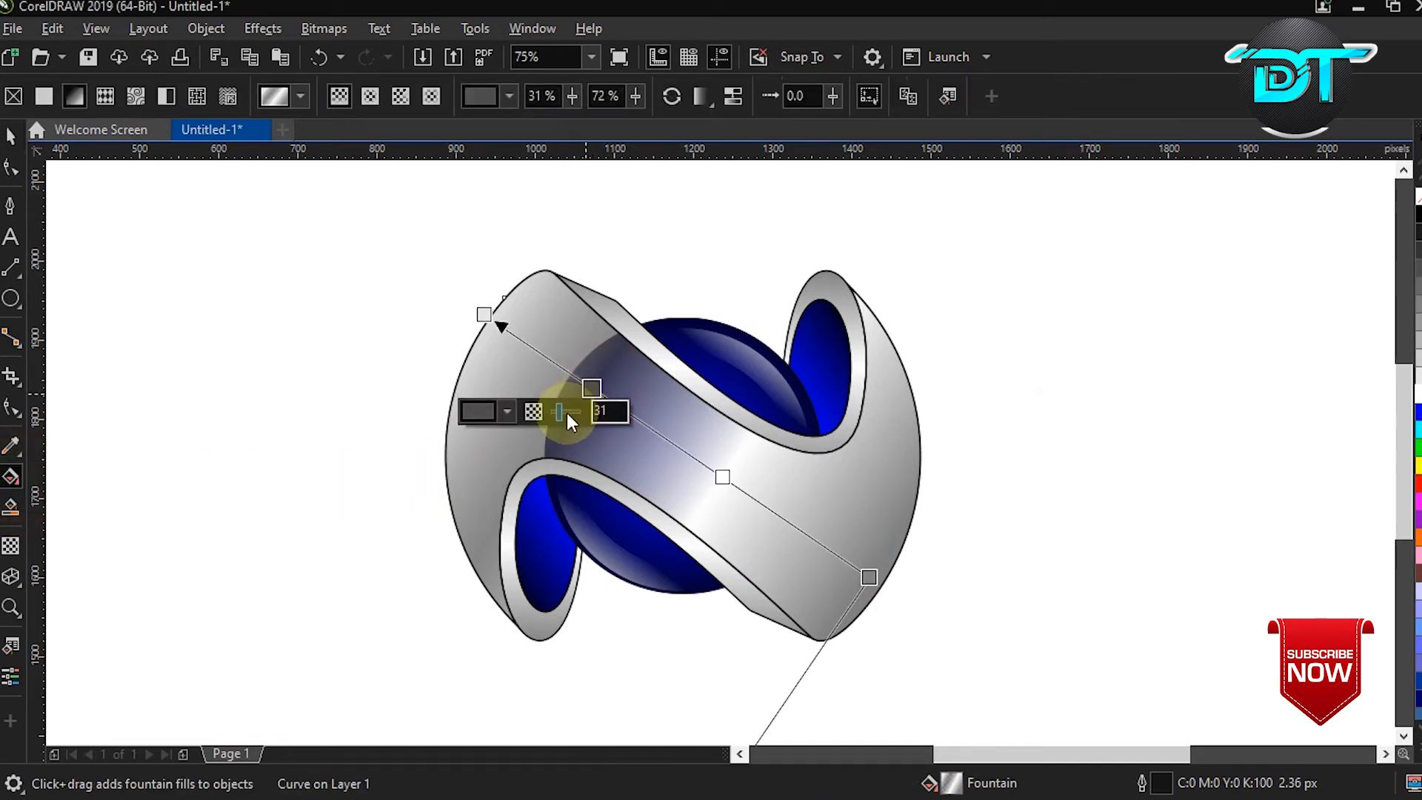
{"action": "mouse_move", "coordinate": [570, 421]}
{"action": "left_mouse_down"}
{"action": "mouse_move", "coordinate": [508, 413]}
{"action": "mouse_move", "coordinate": [603, 395]}
{"action": "left_mouse_up"}
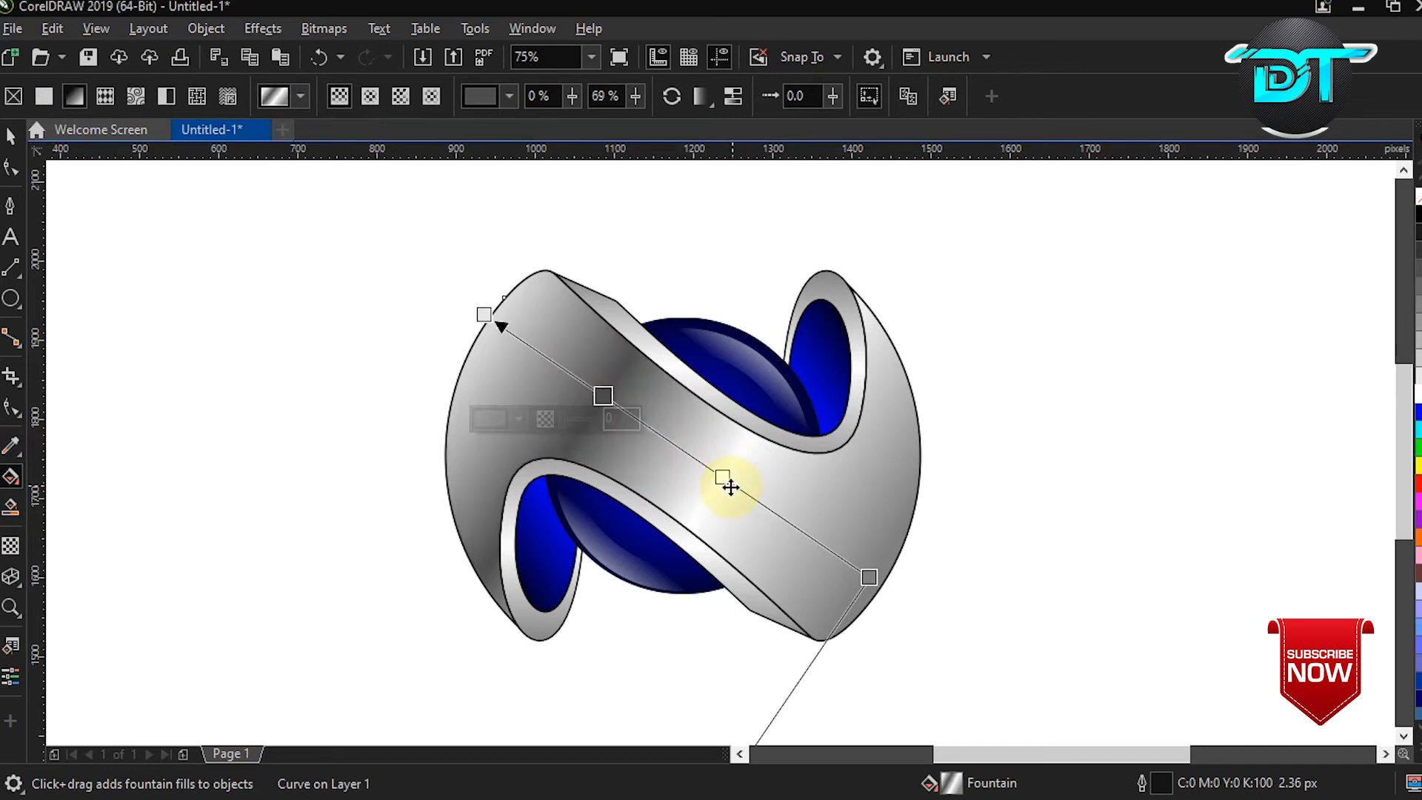
{"action": "double_click", "coordinate": [725, 480]}
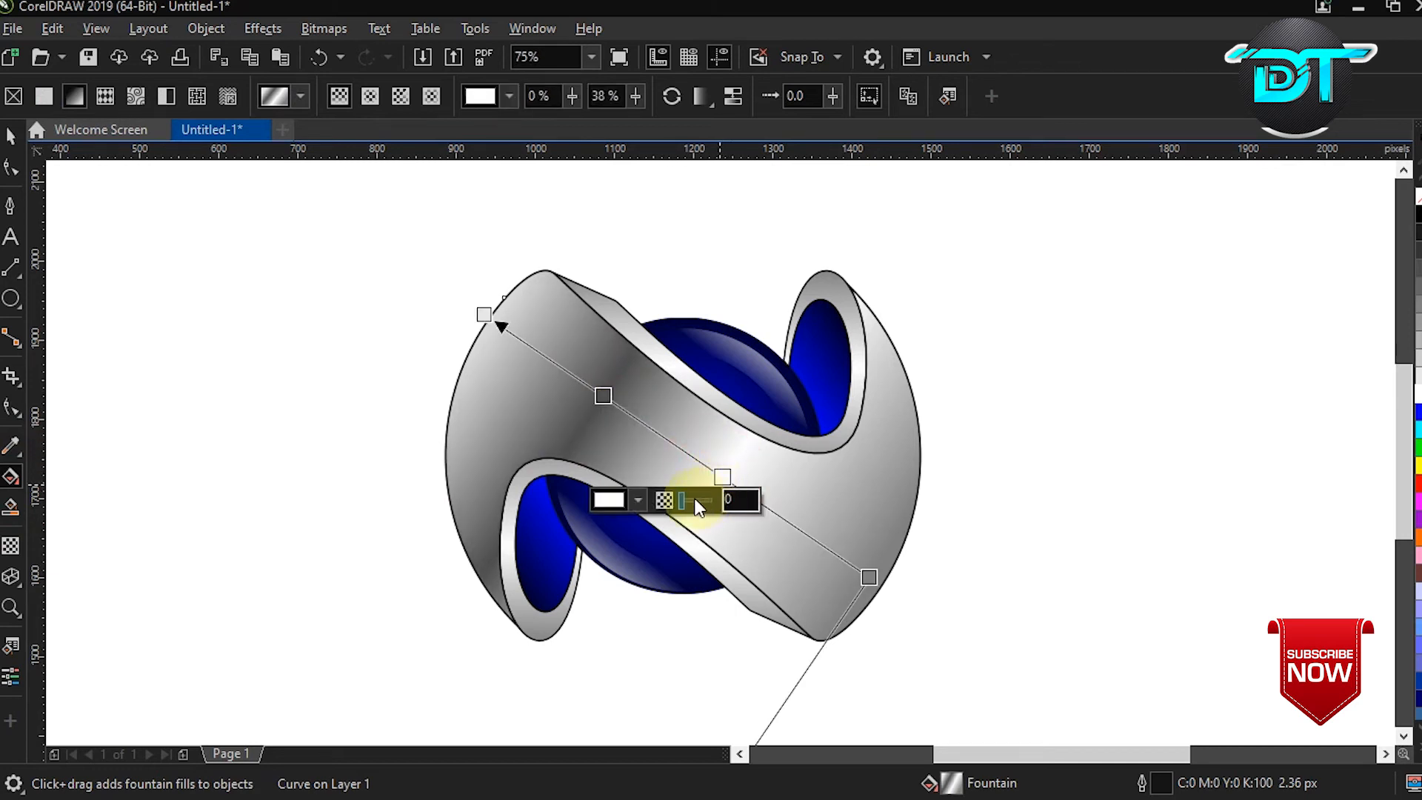
{"action": "left_click", "coordinate": [604, 393]}
{"action": "key", "text": "Delete"}
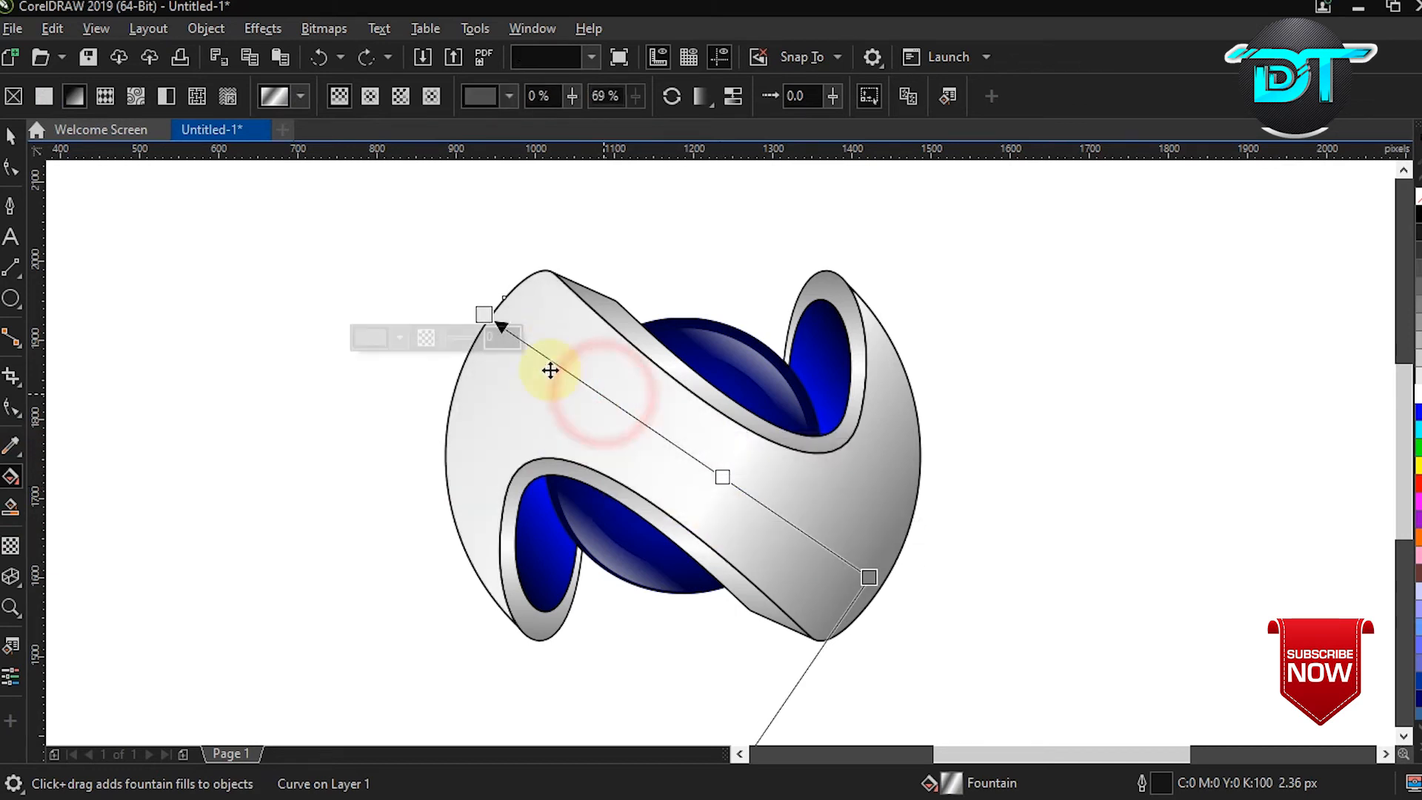
Colour the upper-left end node of the front ribbon's gradient dark grey and move the white node to 43%
{"action": "left_click", "coordinate": [483, 315]}
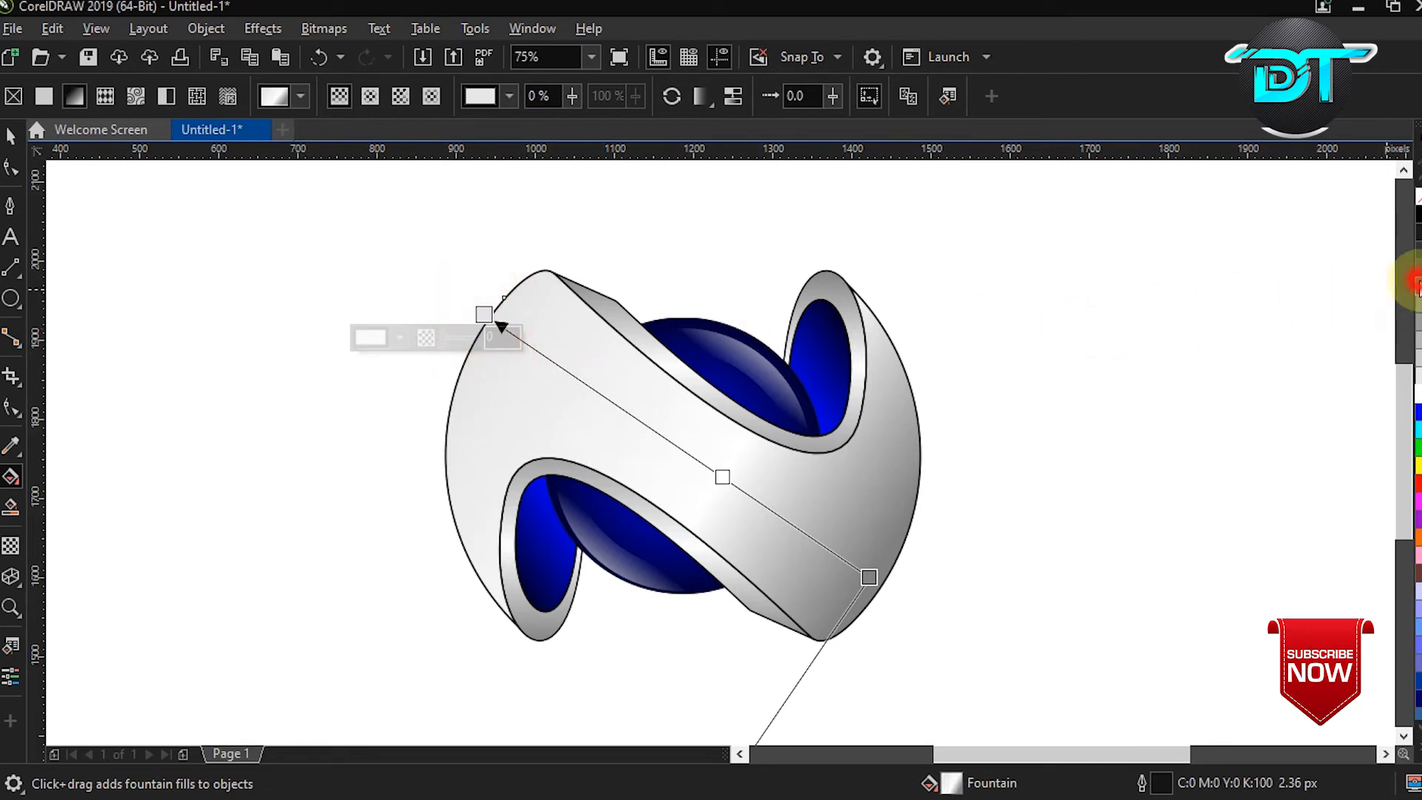
{"action": "left_click", "coordinate": [1416, 286]}
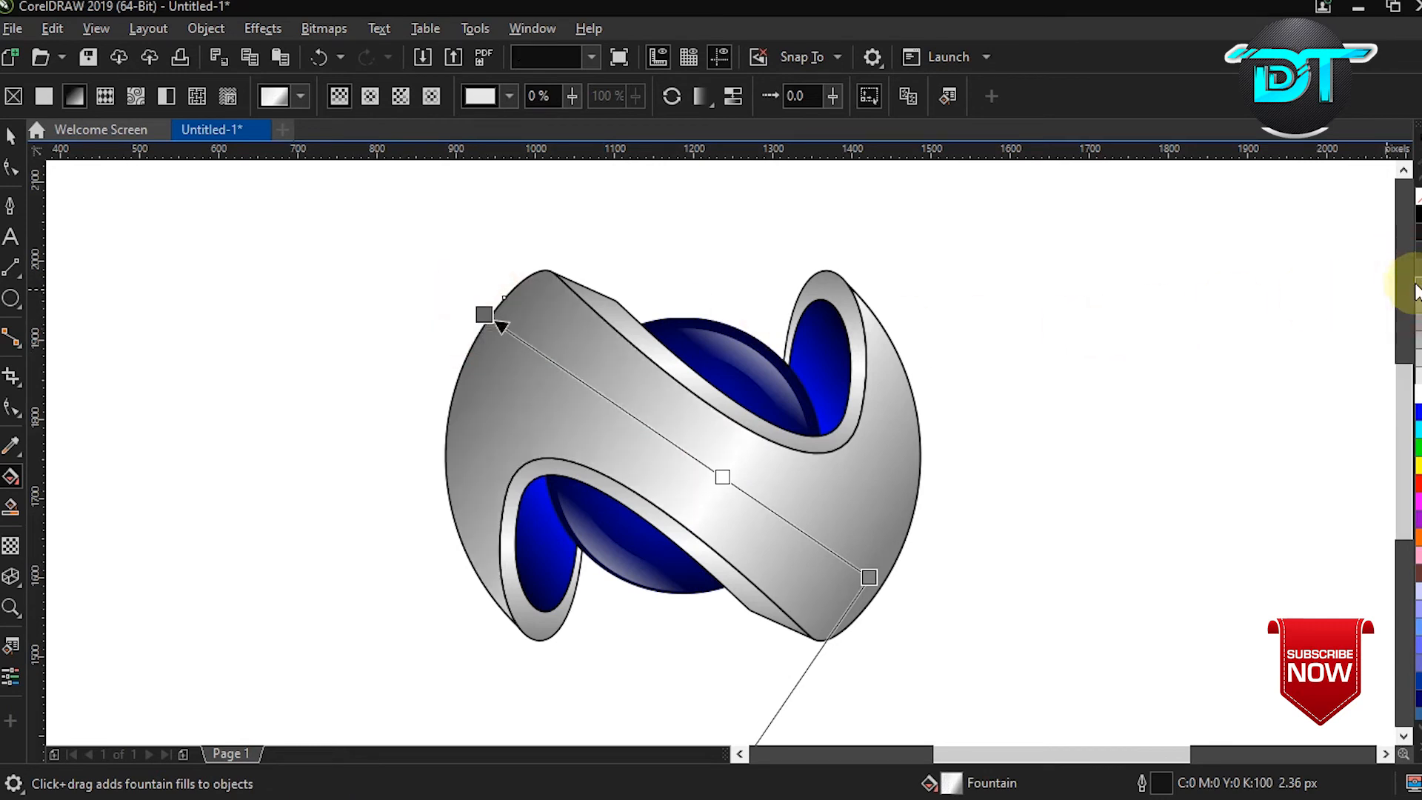
{"action": "double_click", "coordinate": [703, 464]}
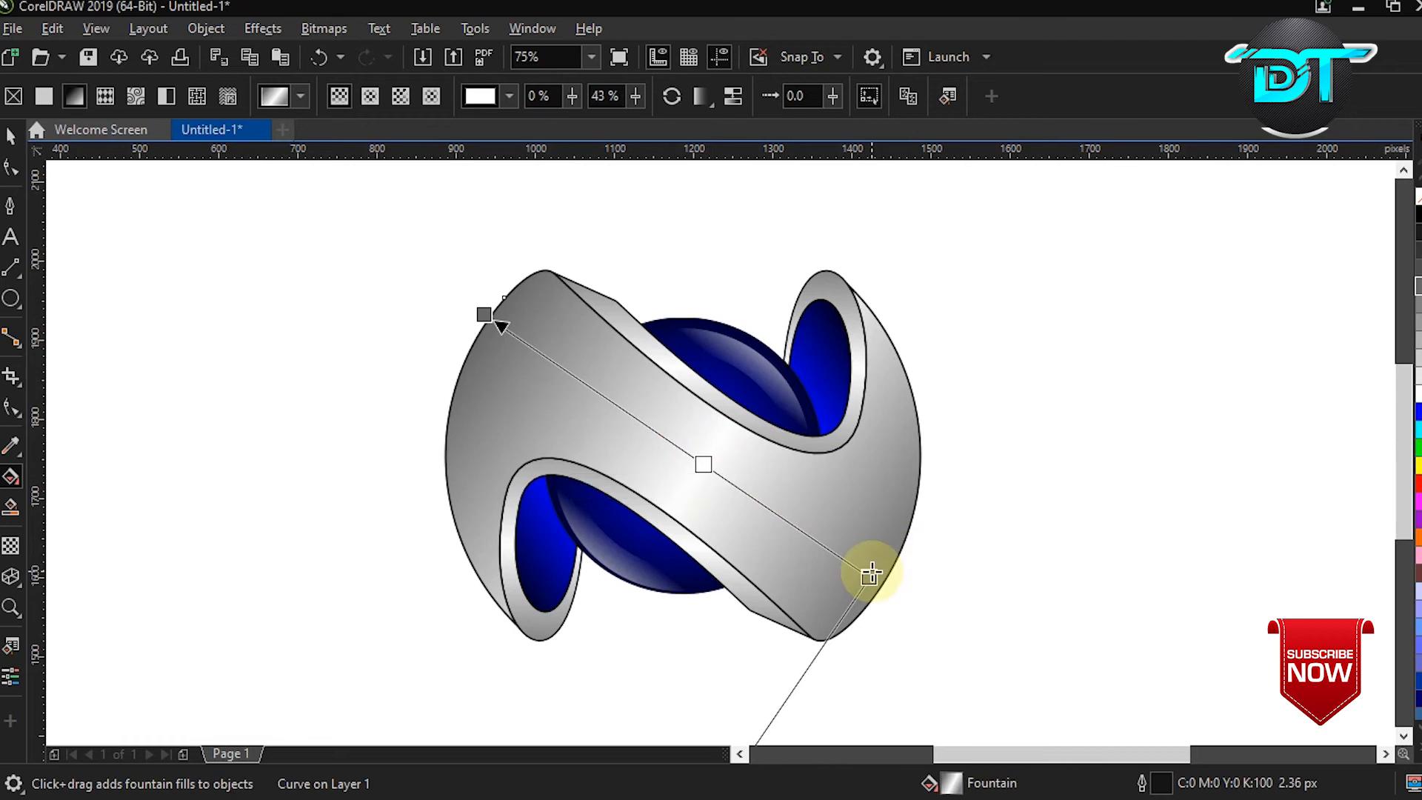
Set the outer end nodes of the gradients on the ribbon's upper and lower edge faces to grey
{"action": "left_click", "coordinate": [1020, 548]}
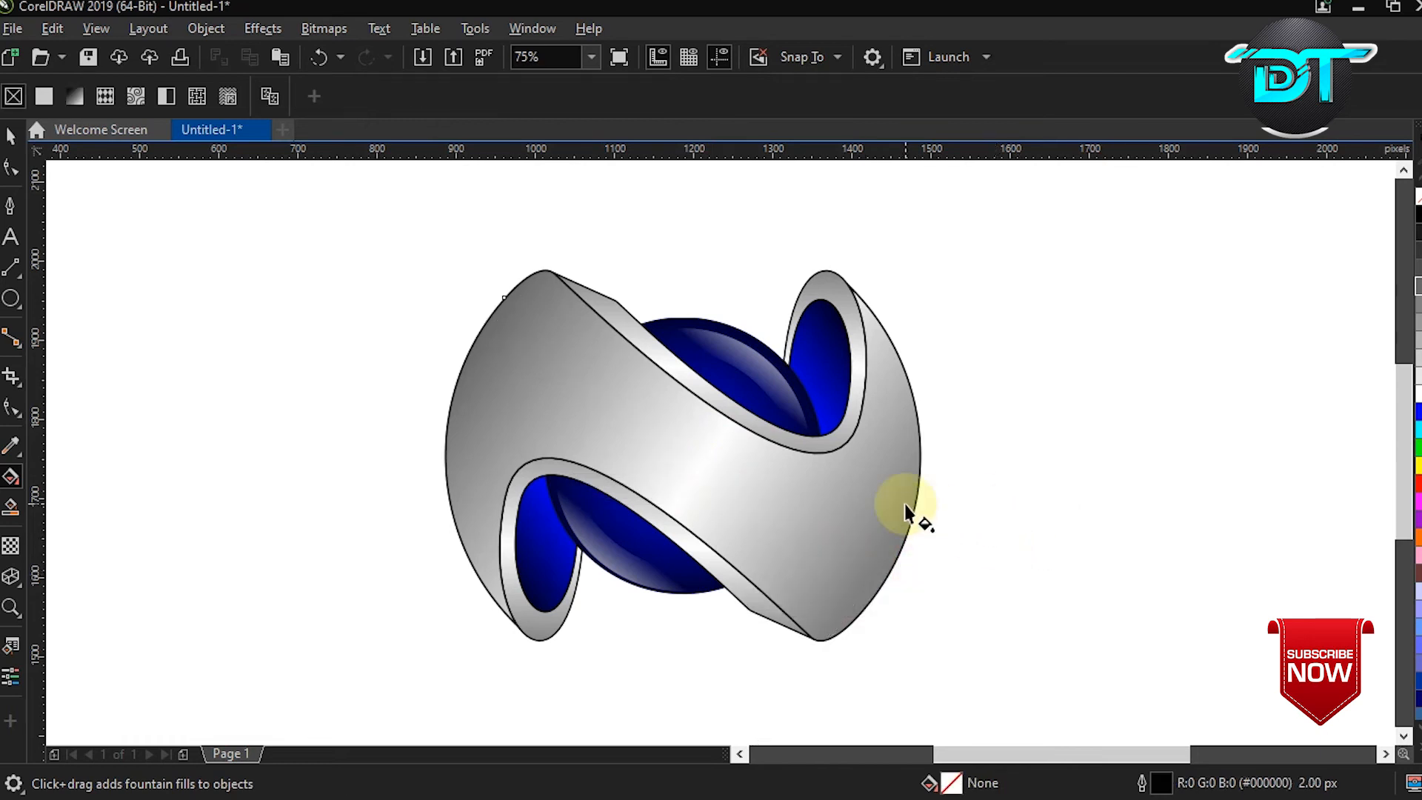
{"action": "left_click", "coordinate": [659, 363]}
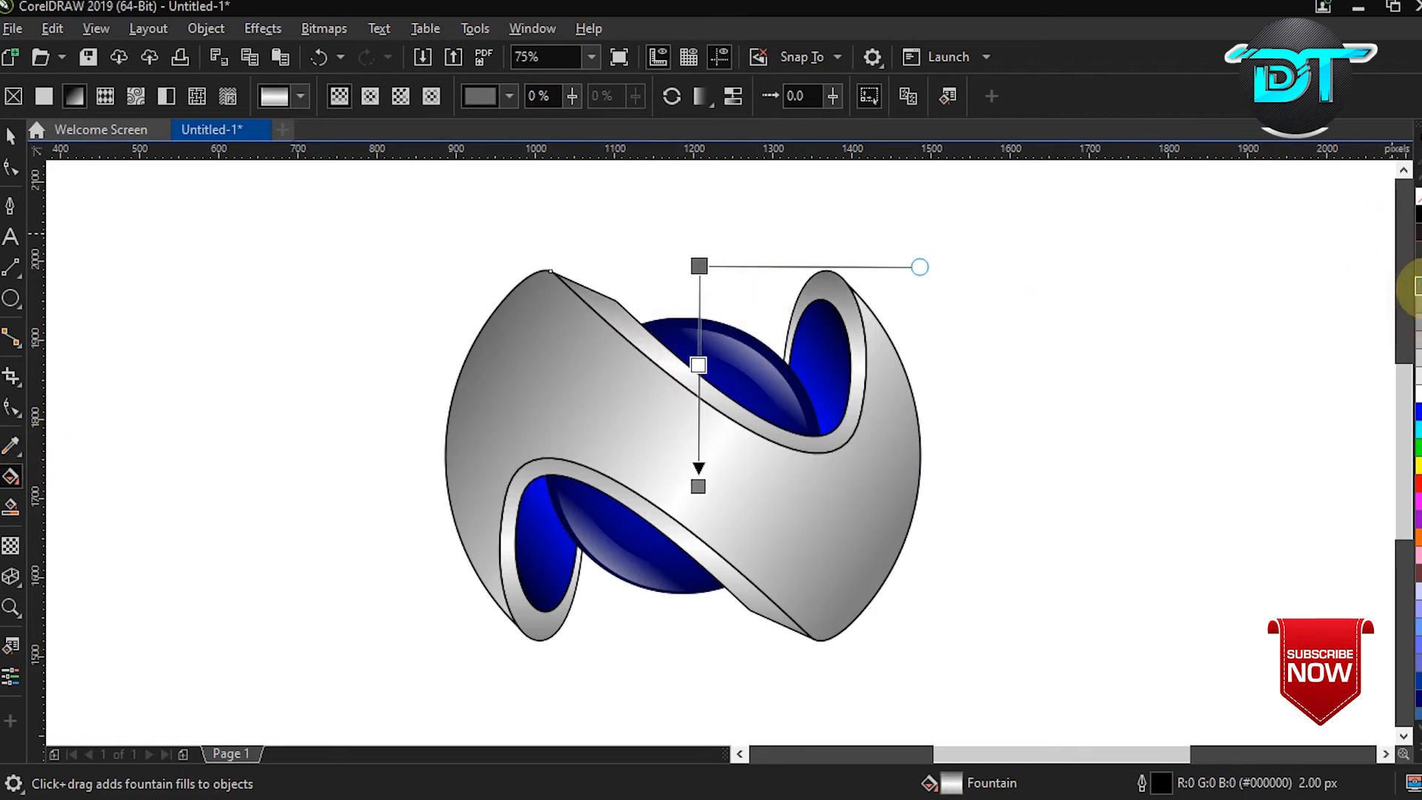
{"action": "left_click", "coordinate": [736, 576]}
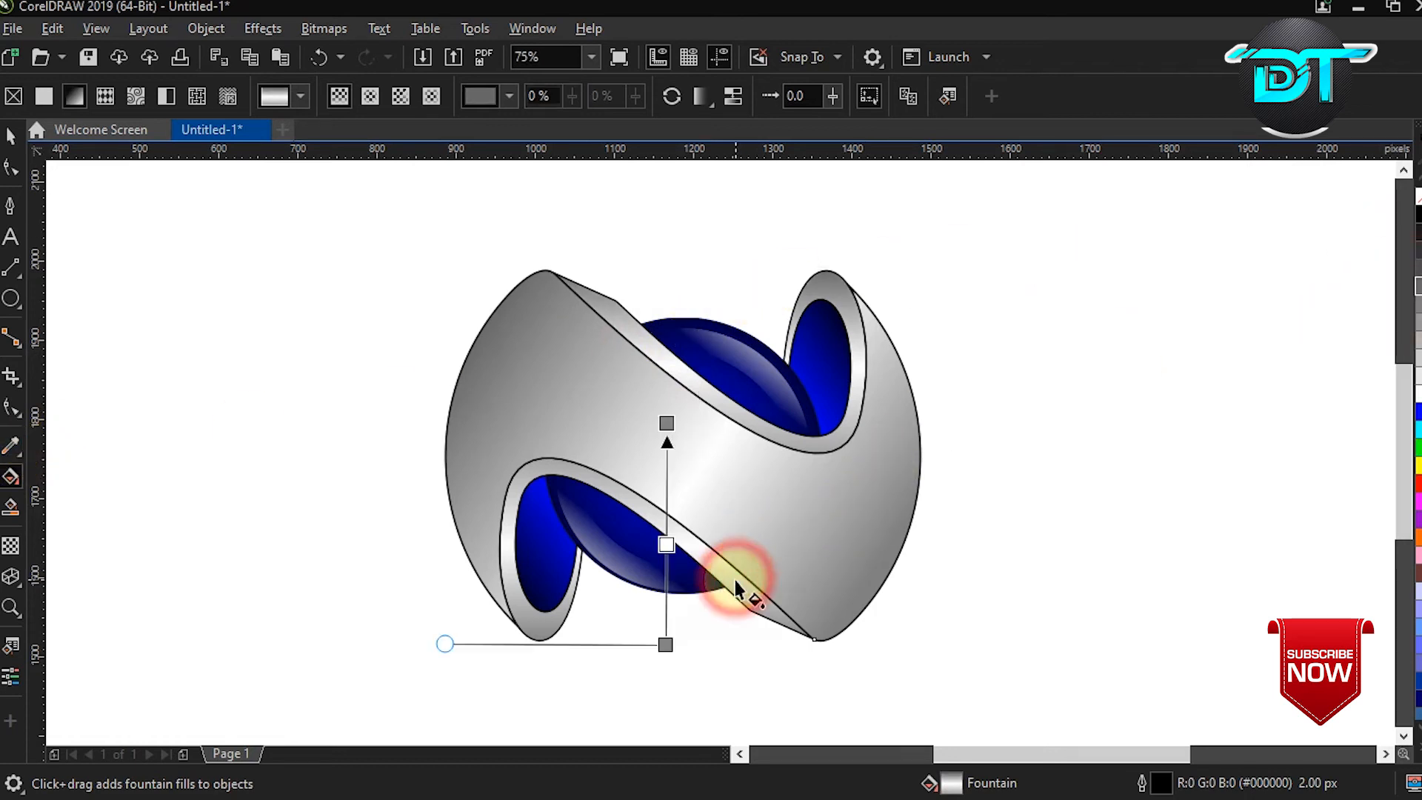
{"action": "left_click", "coordinate": [666, 643]}
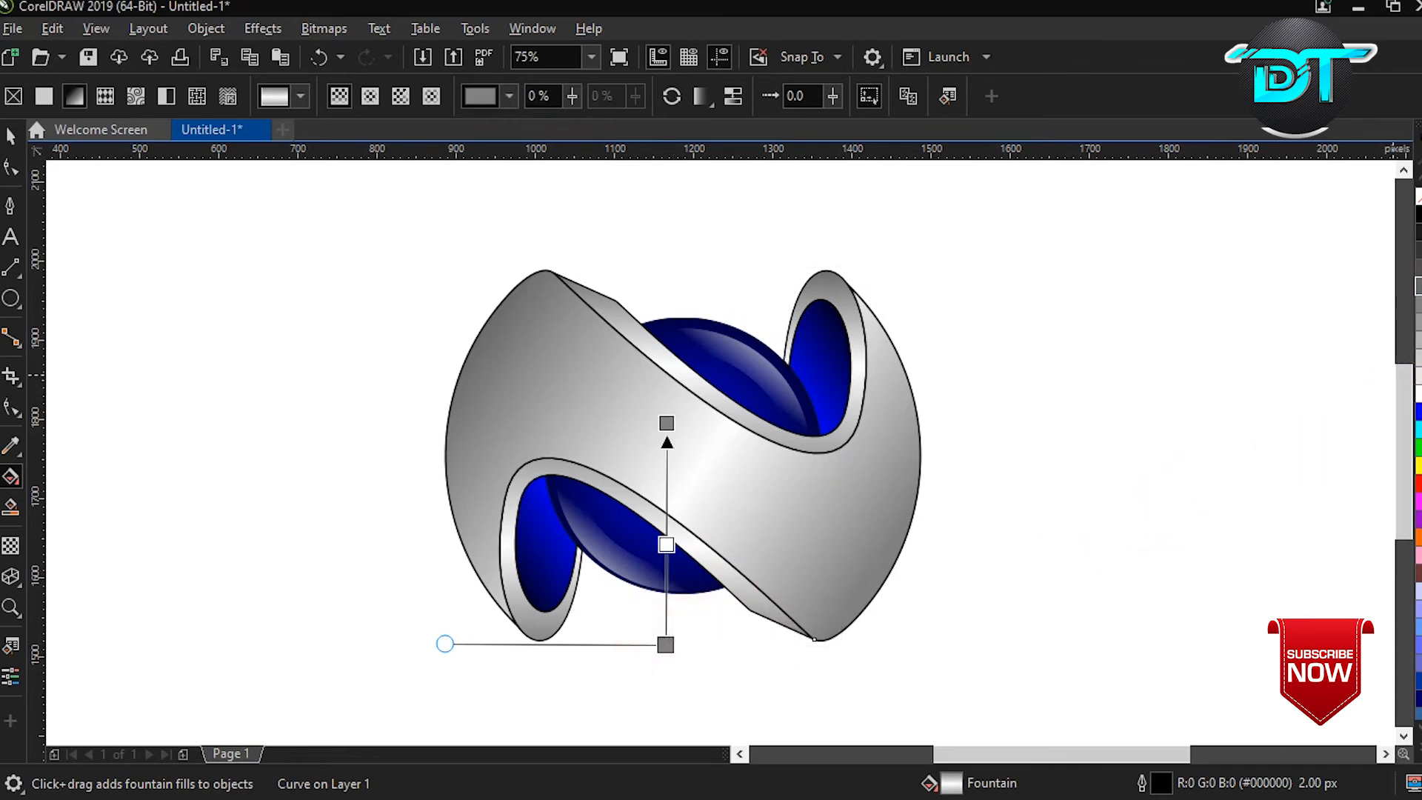
Delete the kink node on the ribbon's upper edge face and its counterpart on the lower edge face to smooth both outlines
{"action": "left_click", "coordinate": [1117, 465]}
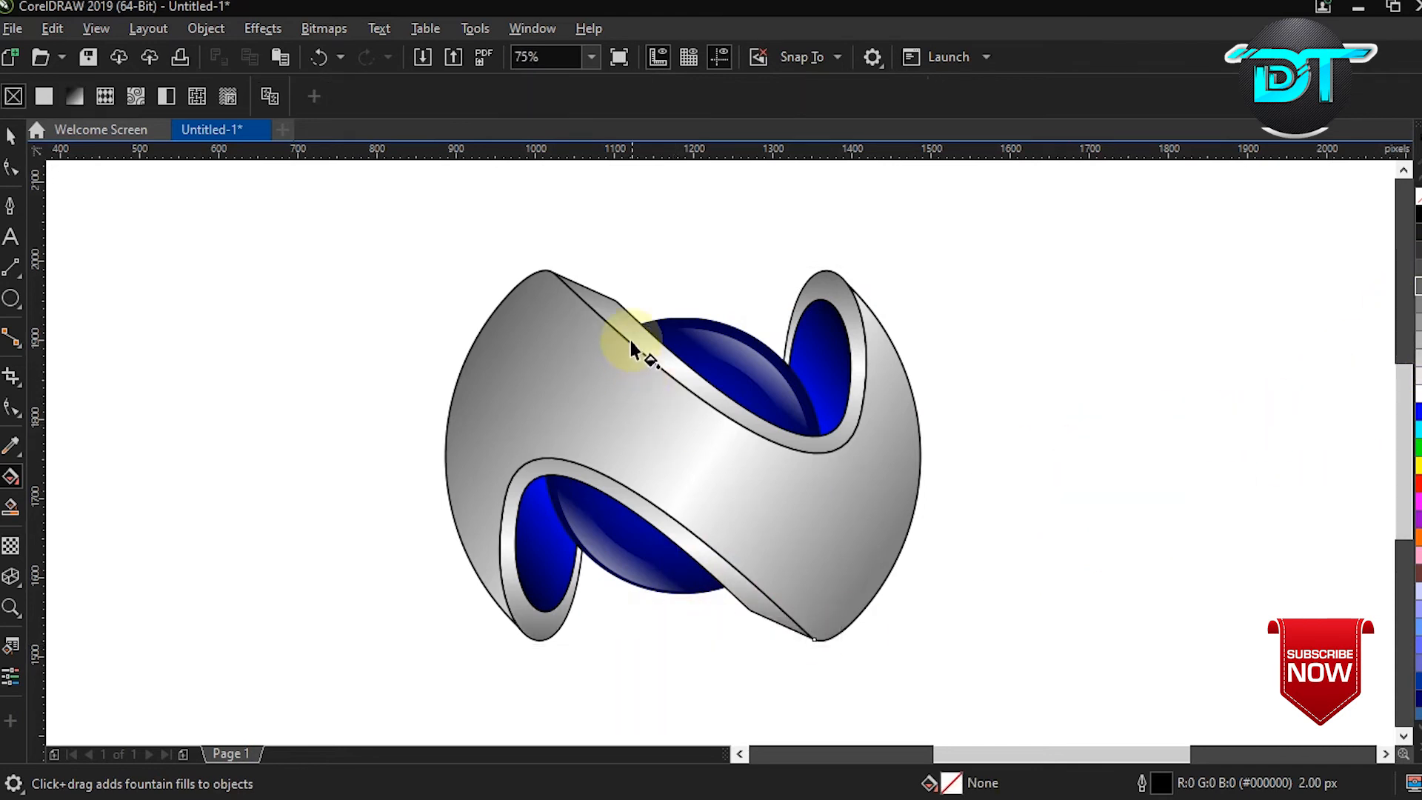
{"action": "key", "text": "space"}
{"action": "left_click", "coordinate": [620, 318]}
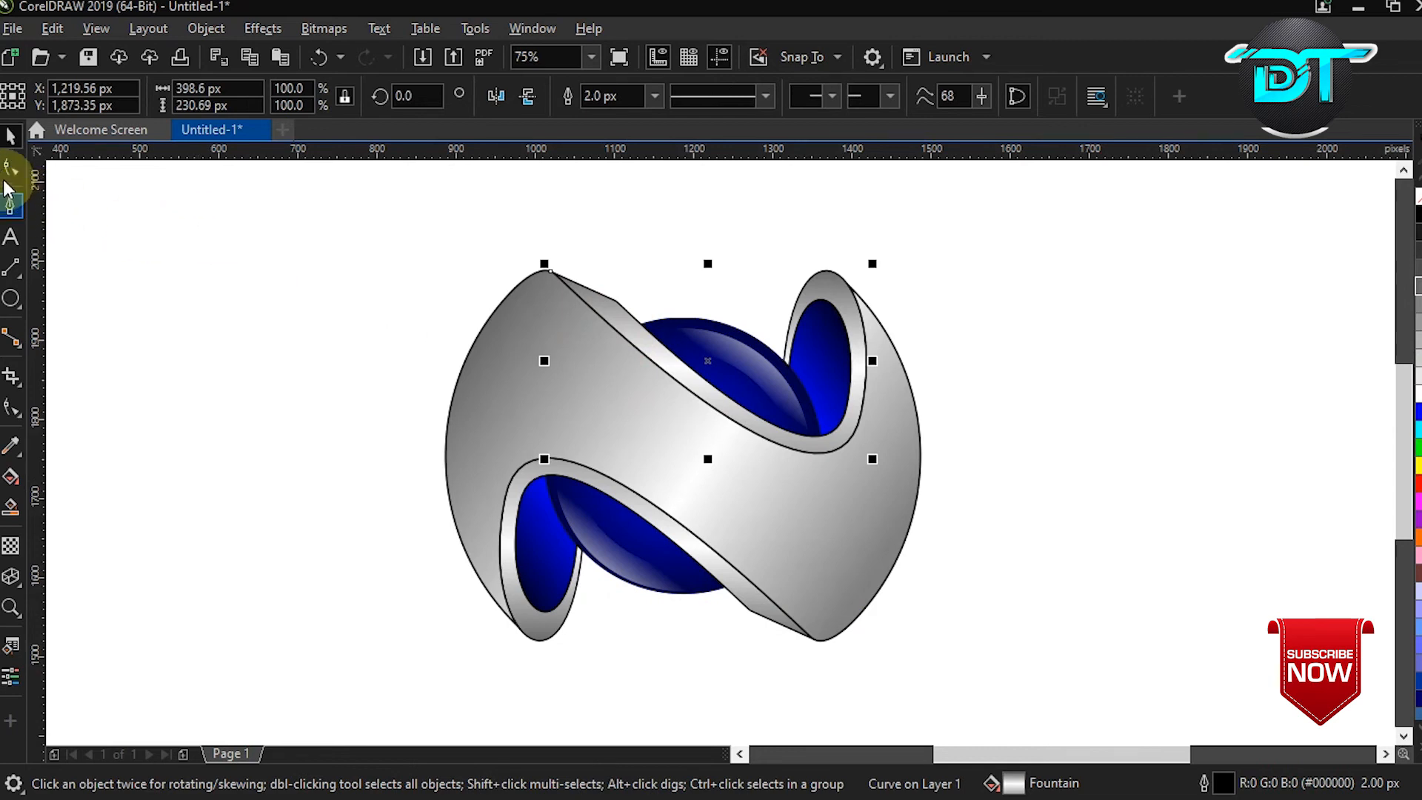
{"action": "left_click", "coordinate": [10, 169]}
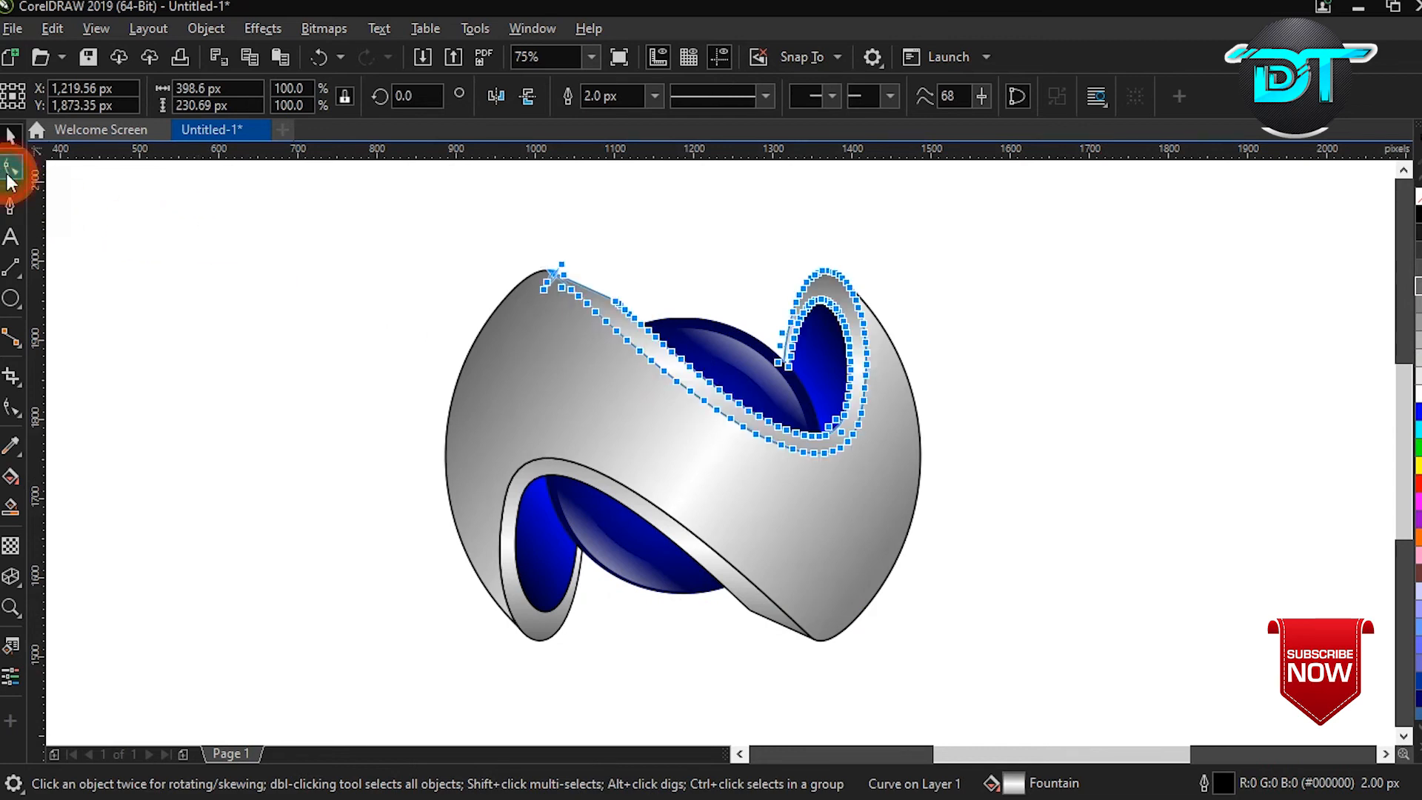
{"action": "double_click", "coordinate": [615, 302]}
{"action": "key", "text": "ctrl+z"}
{"action": "key", "text": "space"}
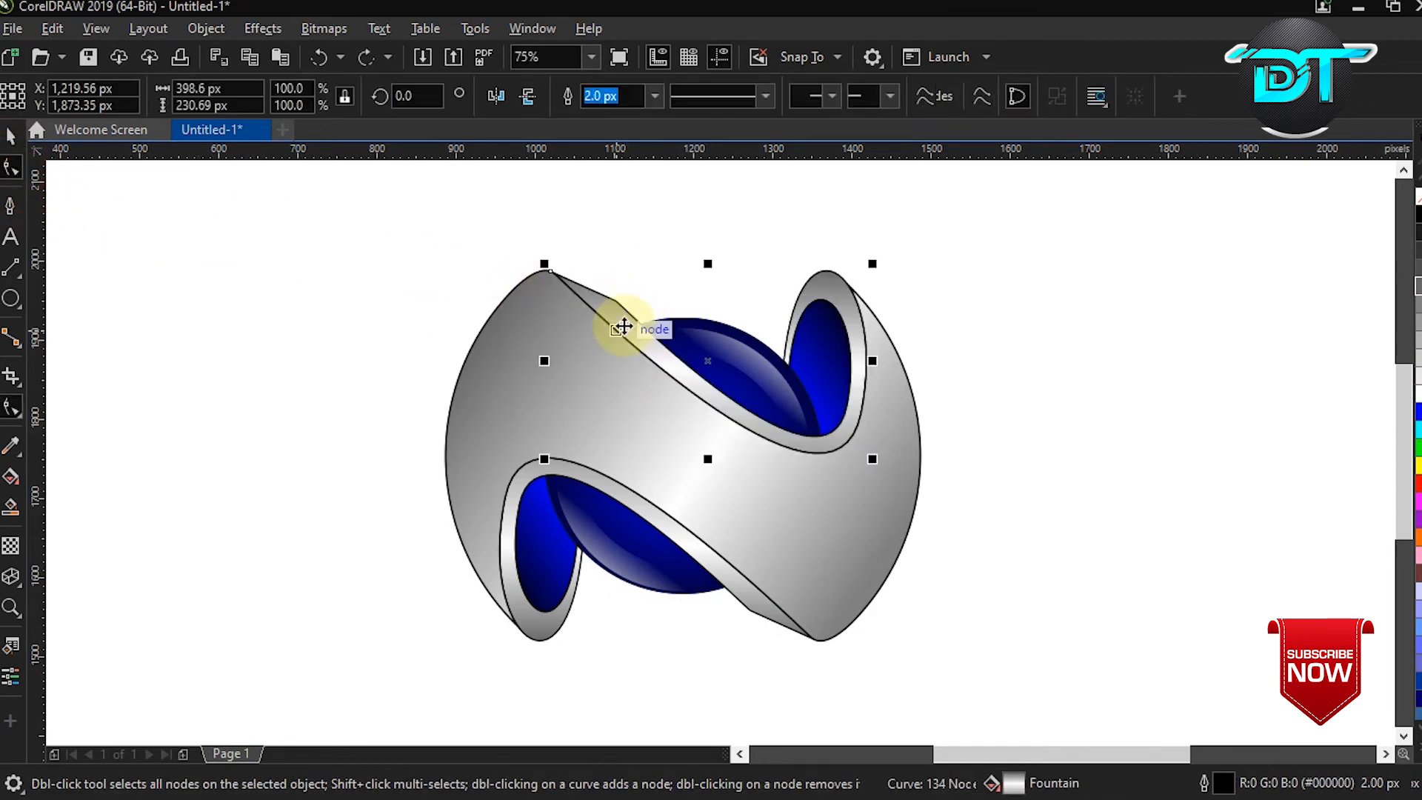
{"action": "key", "text": "space"}
{"action": "left_click", "coordinate": [629, 320]}
{"action": "key", "text": "space"}
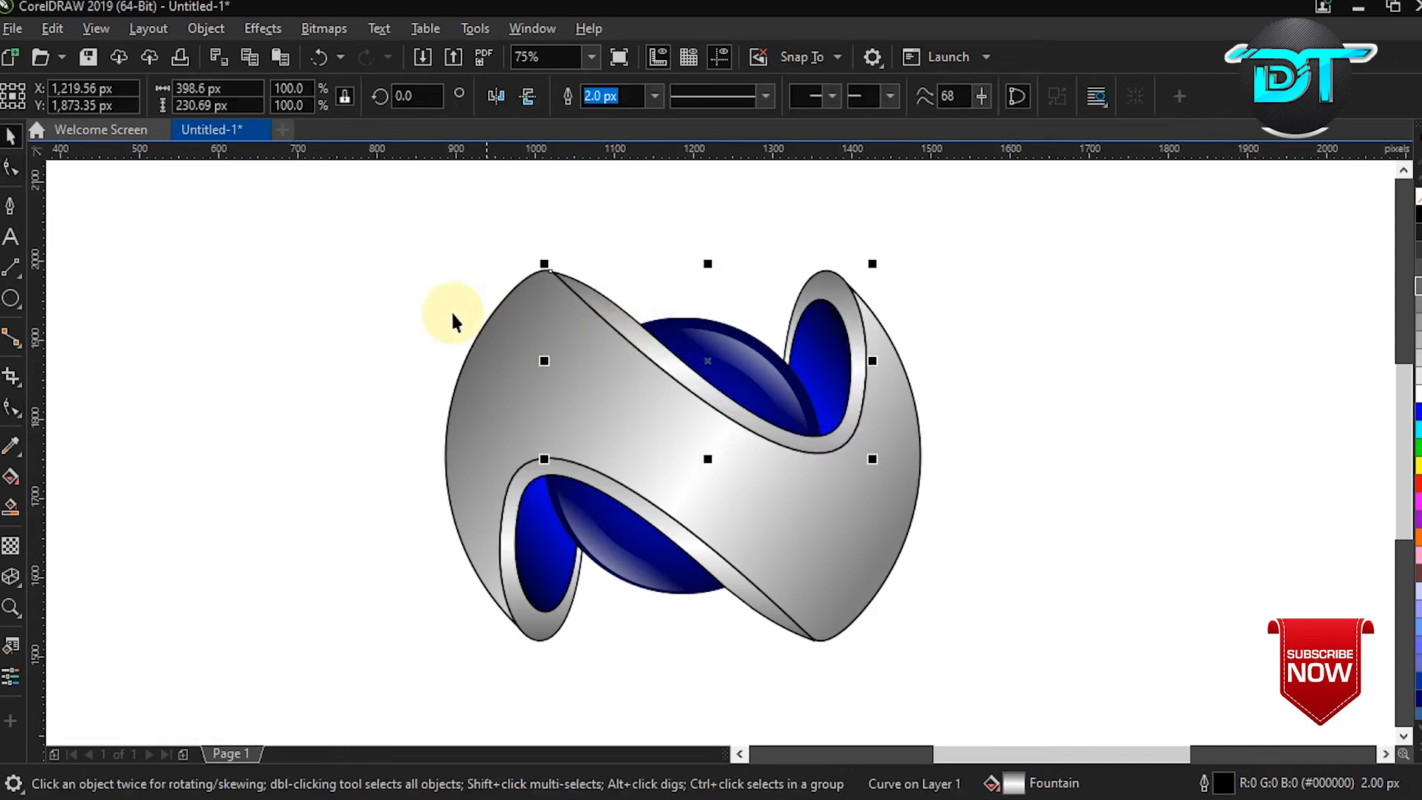
{"action": "left_click", "coordinate": [371, 314]}
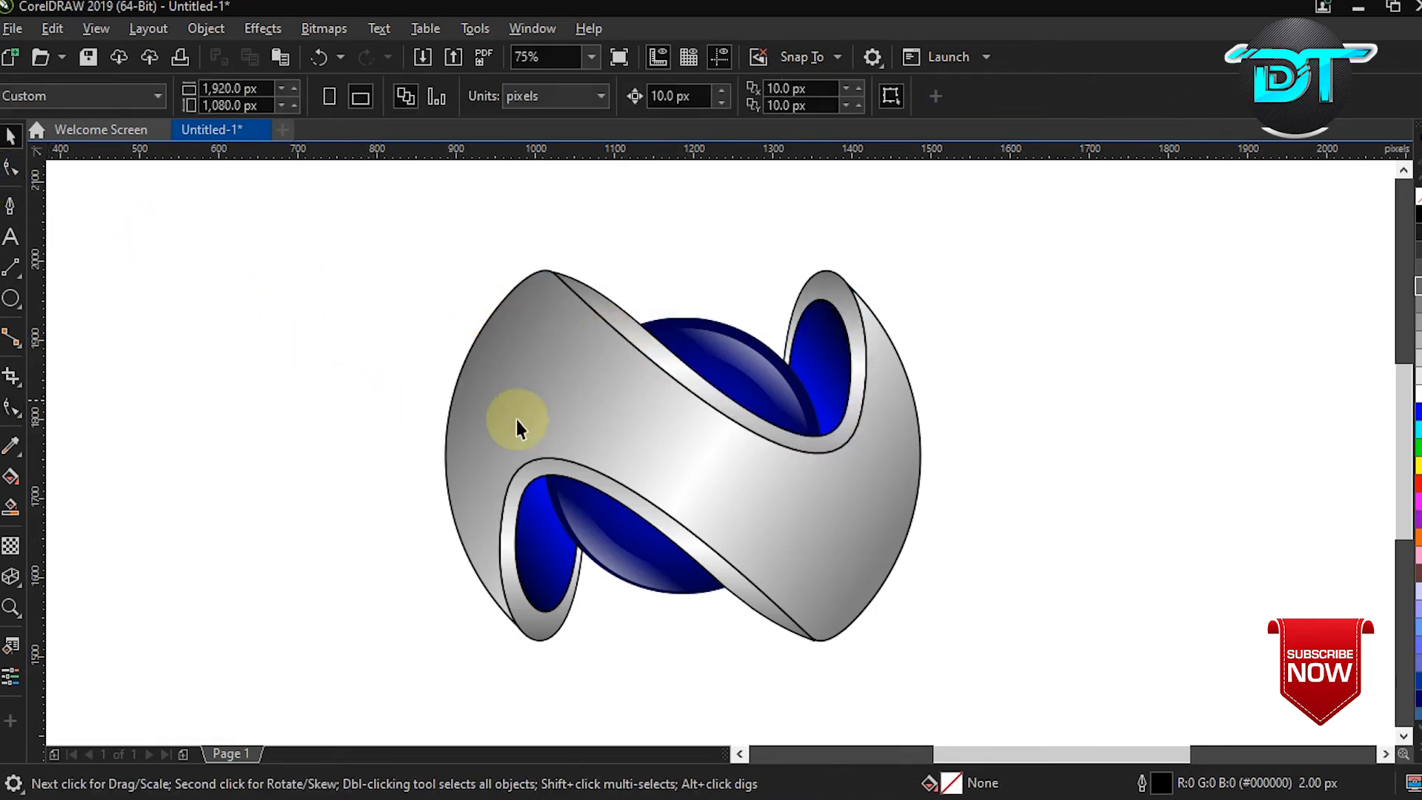
Draw a narrow ellipse about 114 by 273 px, tilted along the outer edge of the front ribbon's upper-left end
{"action": "left_click", "coordinate": [544, 416]}
{"action": "left_click", "coordinate": [126, 329]}
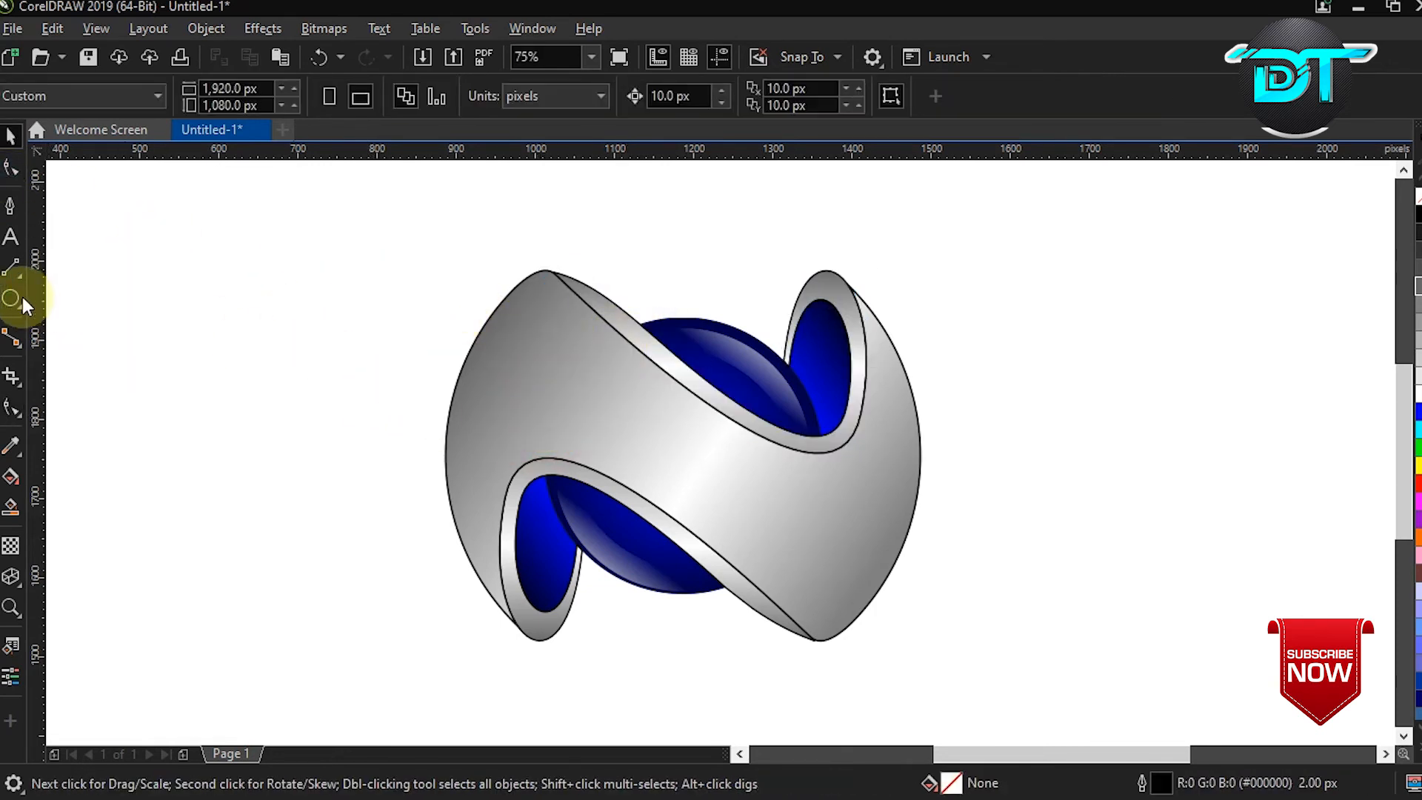
{"action": "left_click", "coordinate": [11, 298]}
{"action": "left_click_drag", "start_coordinate": [253, 349], "coordinate": [479, 406]}
{"action": "key", "text": "space"}
{"action": "left_click", "coordinate": [368, 376]}
{"action": "left_click_drag", "start_coordinate": [368, 376], "coordinate": [502, 392]}
{"action": "left_click", "coordinate": [502, 392]}
{"action": "left_click_drag", "start_coordinate": [611, 352], "coordinate": [508, 281]}
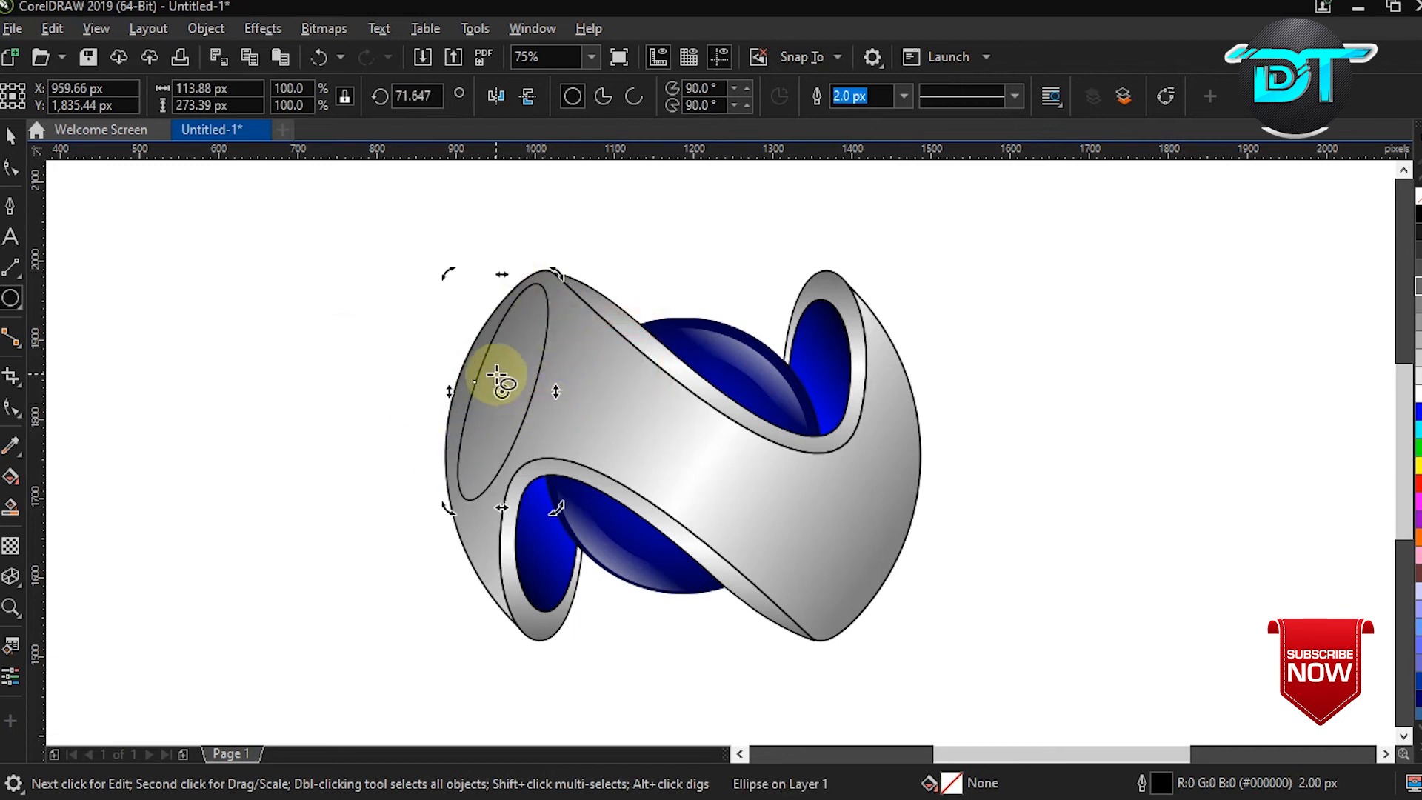
Convert the tilted ellipse to curves and move its outer side node outward toward the ribbon's left edge
{"action": "left_click", "coordinate": [11, 168]}
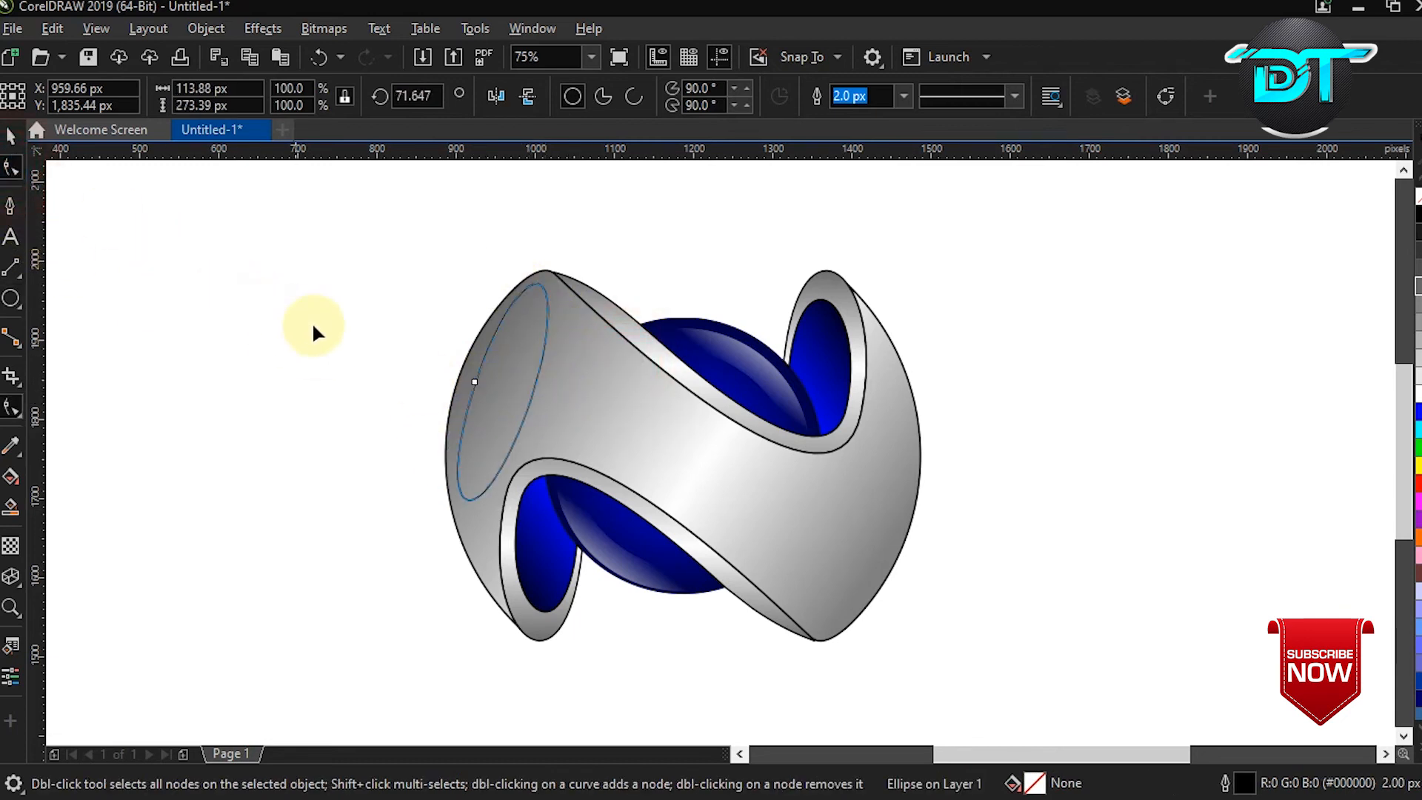
{"action": "key", "text": "space"}
{"action": "right_click", "coordinate": [472, 380]}
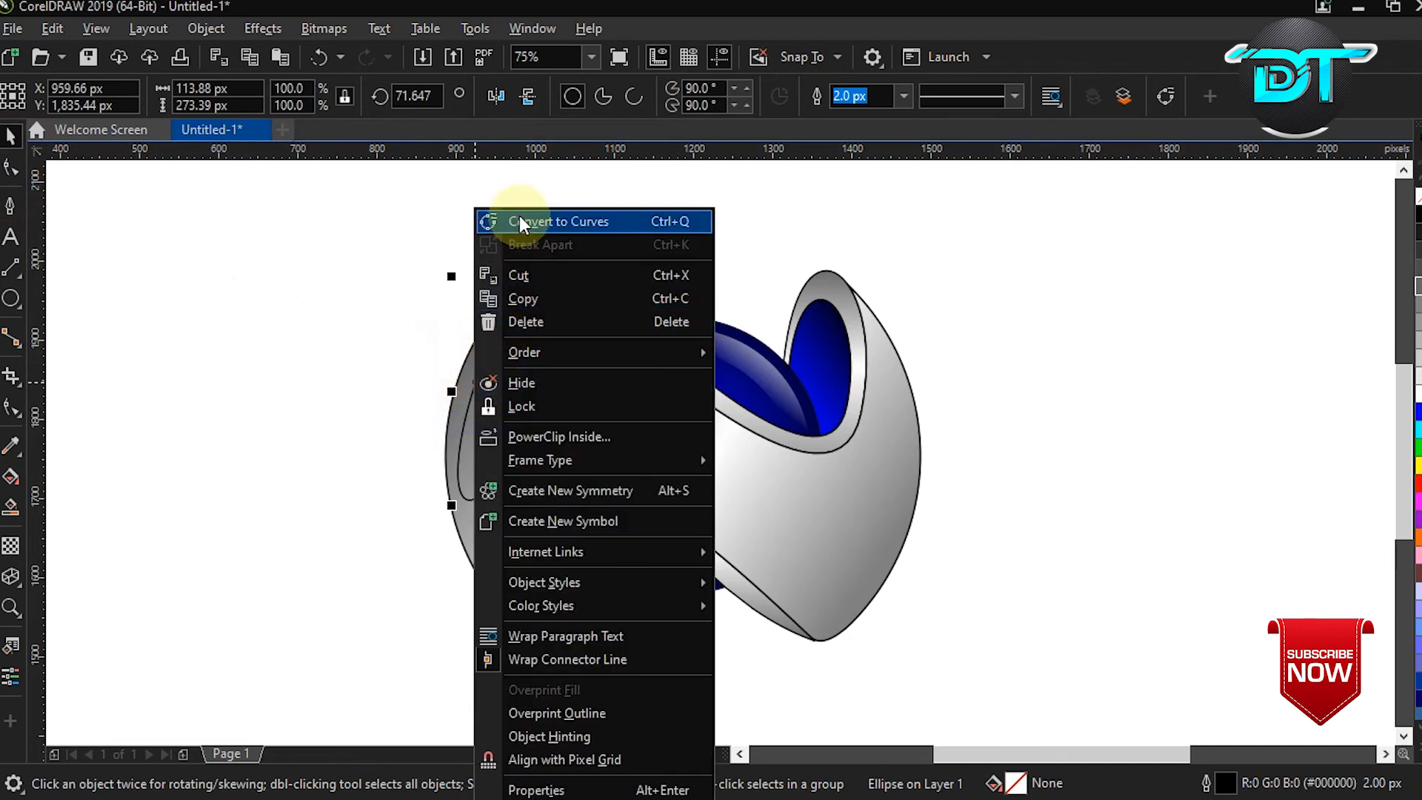
{"action": "left_click", "coordinate": [558, 222]}
{"action": "left_click", "coordinate": [11, 168]}
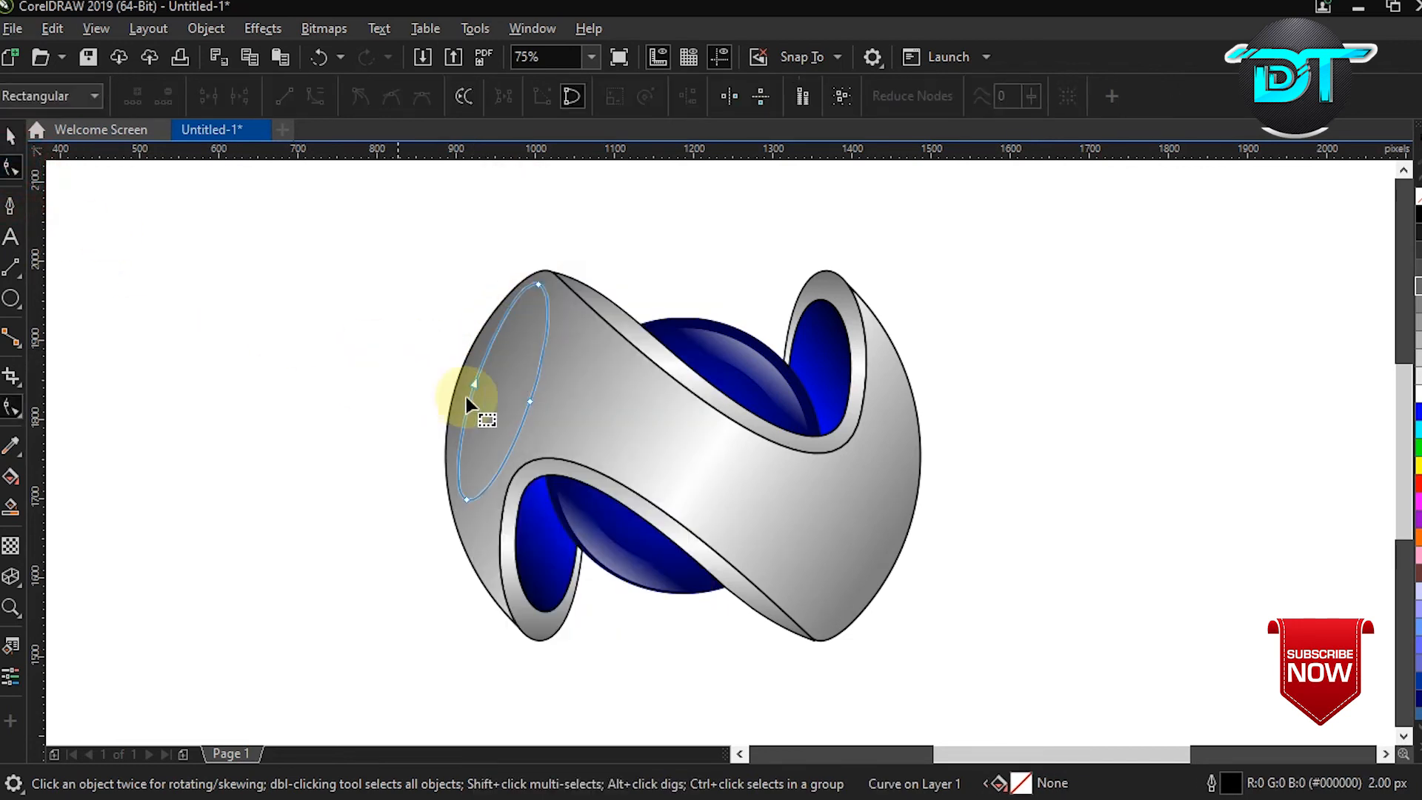
{"action": "left_click", "coordinate": [417, 380]}
{"action": "left_click", "coordinate": [472, 385]}
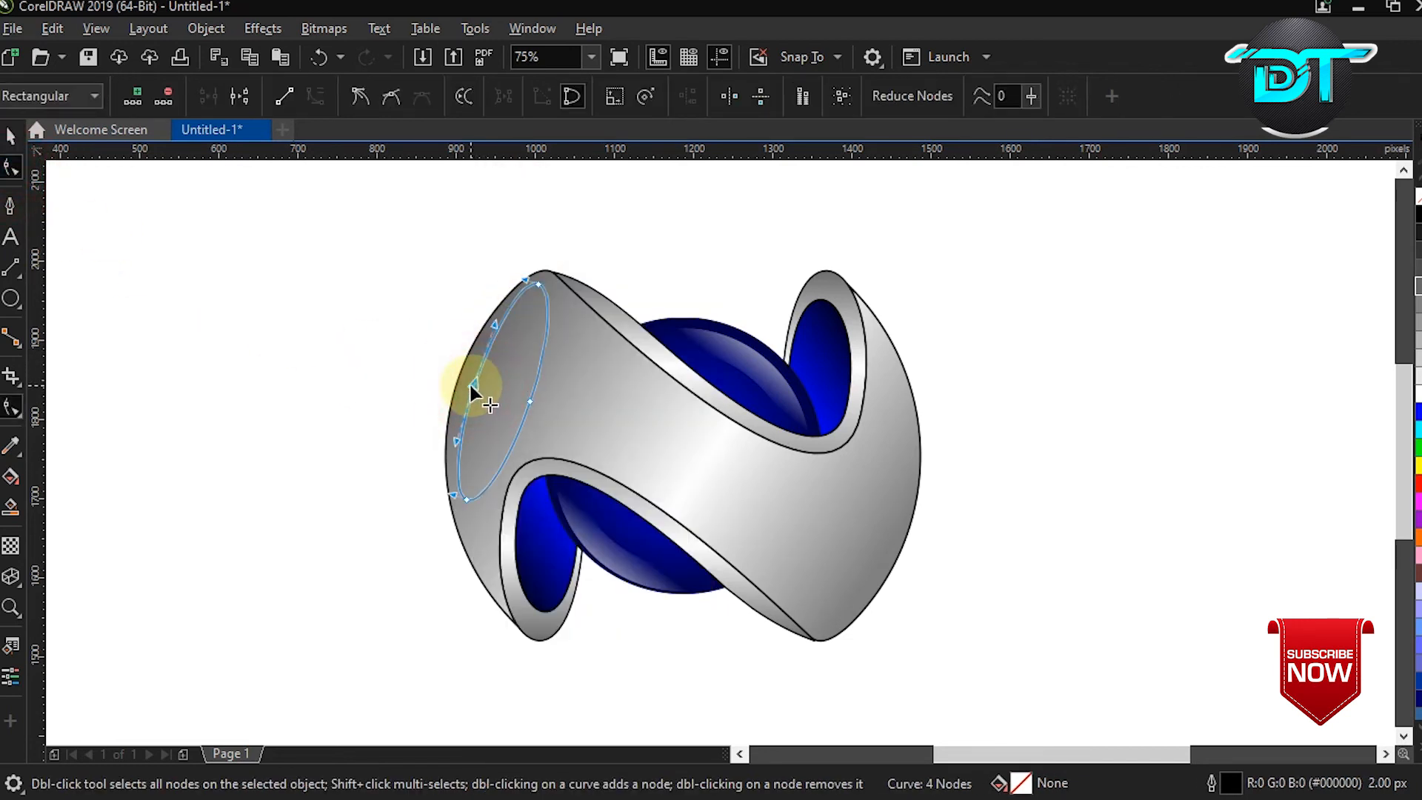
{"action": "left_click_drag", "start_coordinate": [470, 385], "coordinate": [464, 385]}
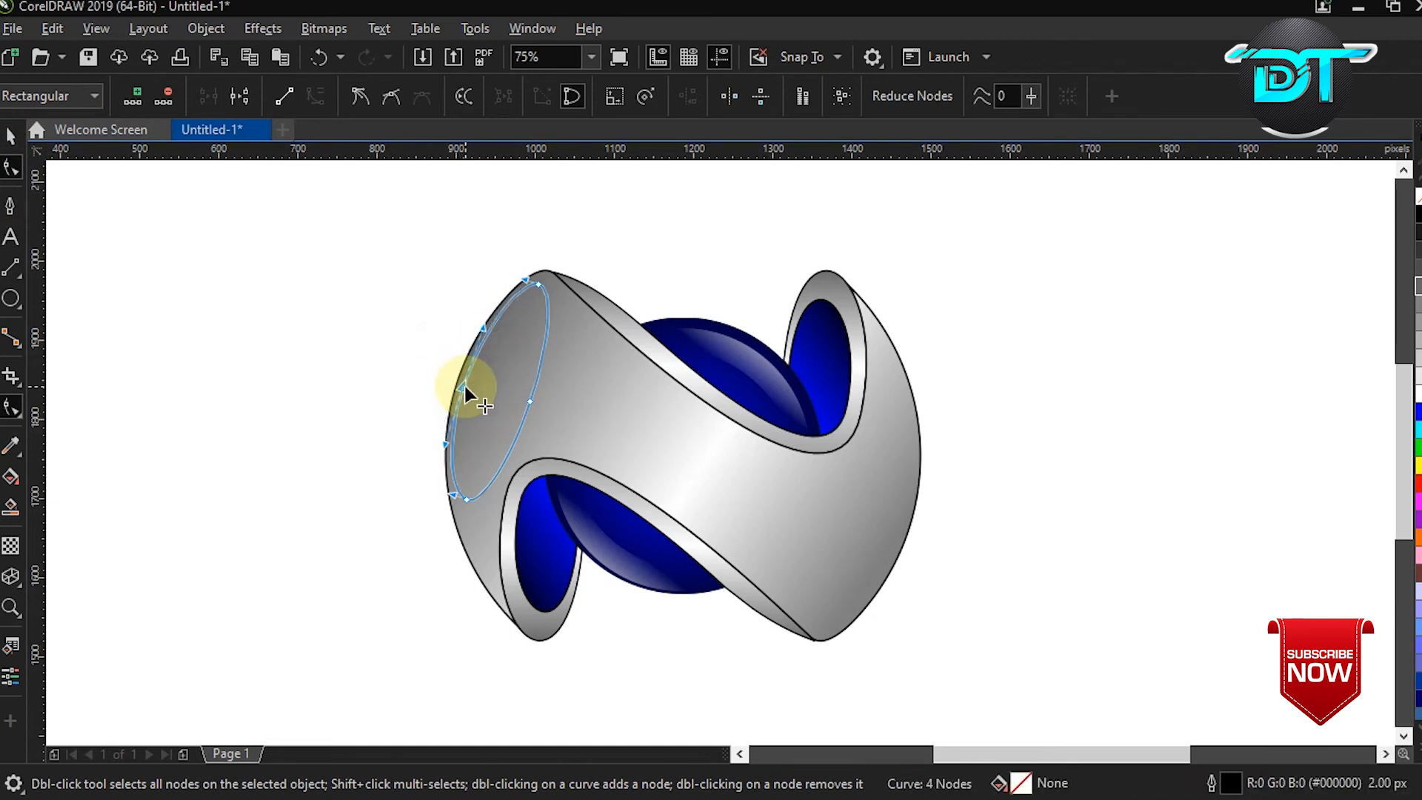
{"action": "left_click", "coordinate": [11, 137]}
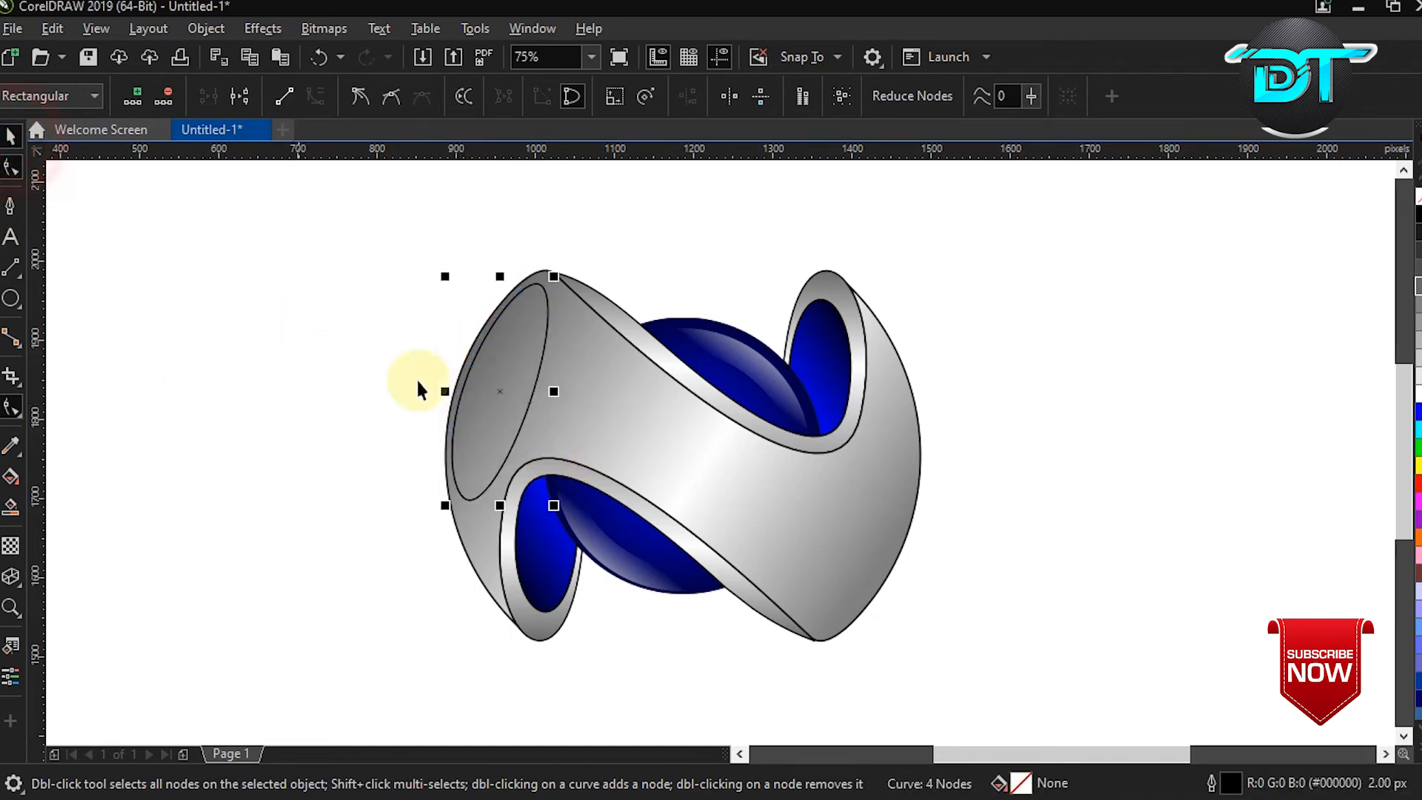
Fill the ellipse white without an outline and fade it inward from the ribbon's outer edge with a linear transparency
{"action": "left_click", "coordinate": [1410, 396]}
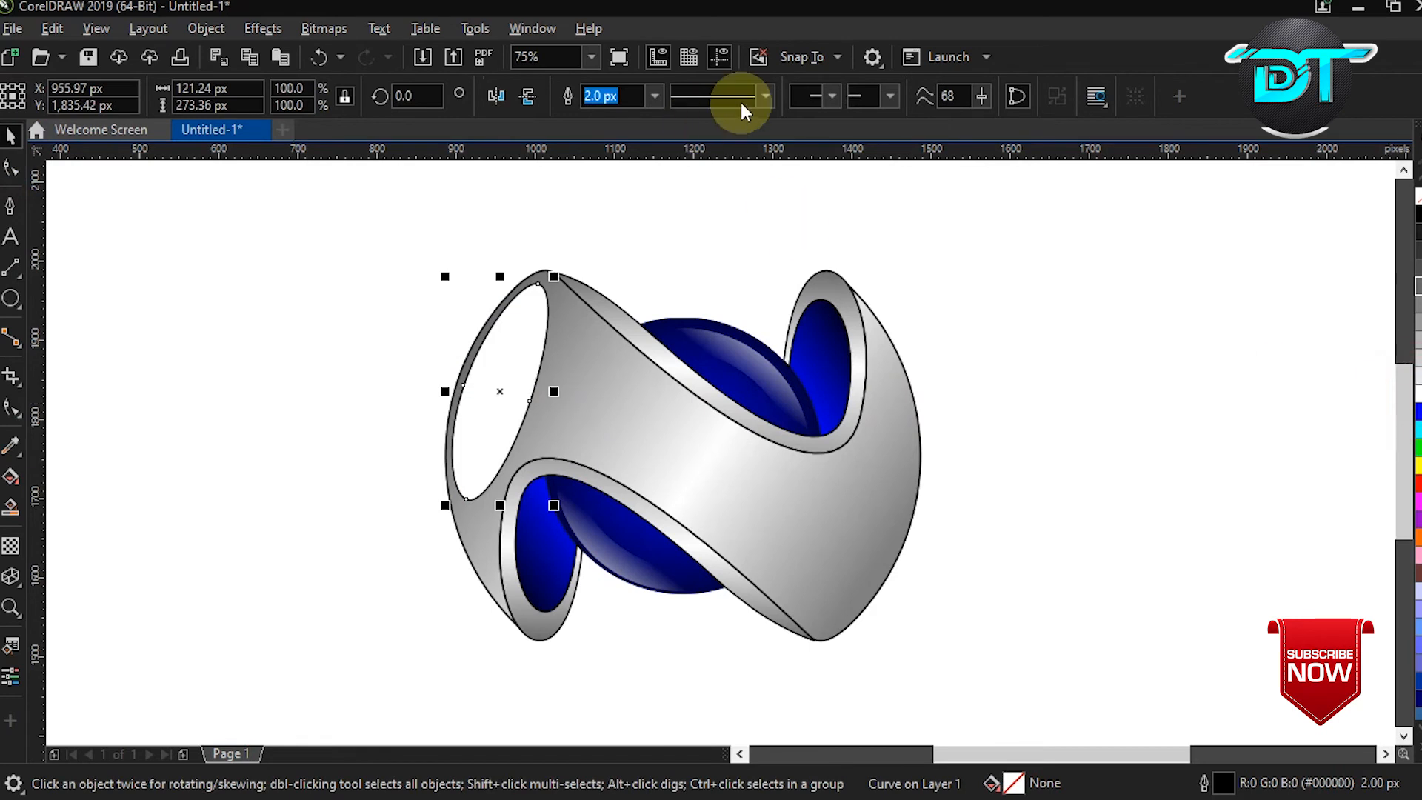
{"action": "left_click", "coordinate": [654, 95]}
{"action": "left_click", "coordinate": [601, 120]}
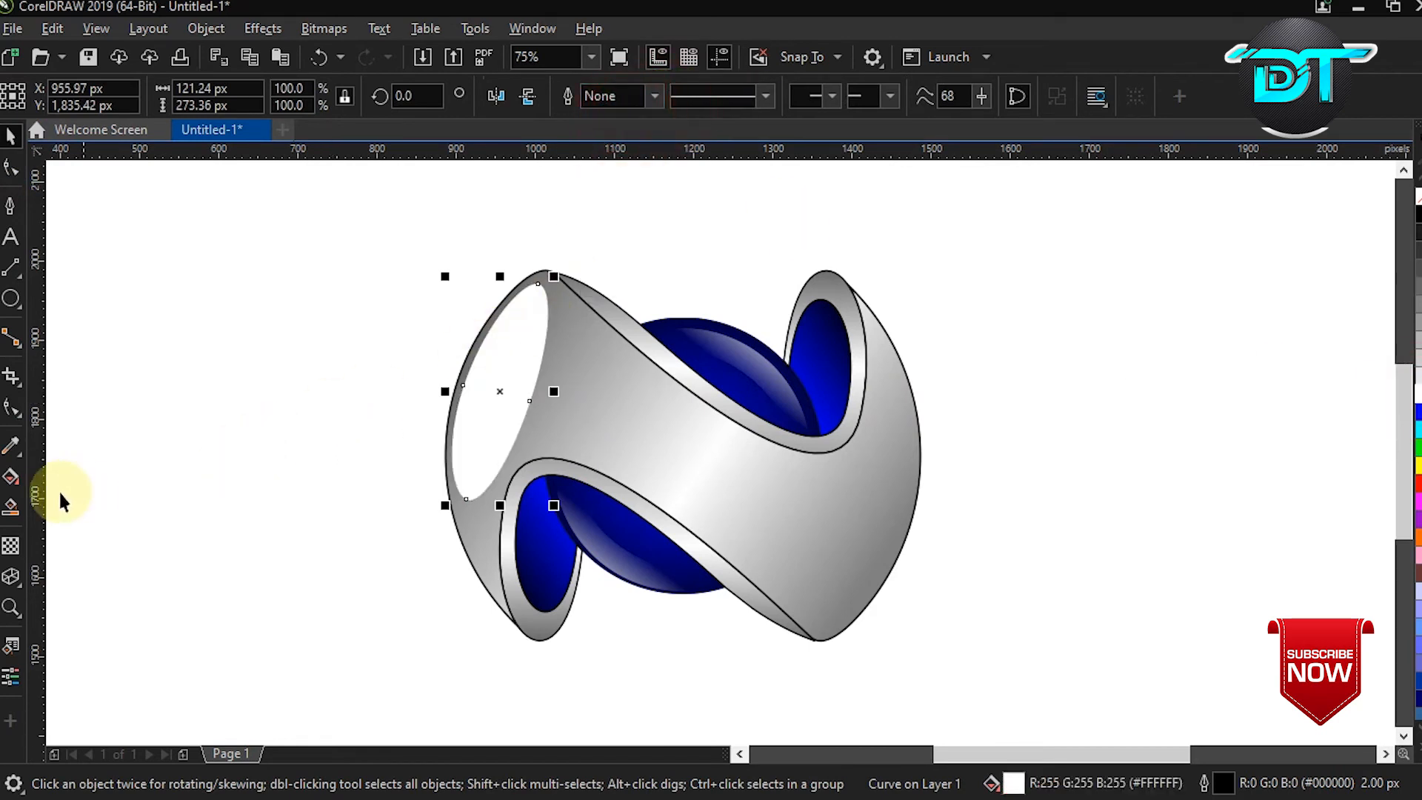
{"action": "left_click", "coordinate": [10, 545]}
{"action": "left_click_drag", "start_coordinate": [428, 367], "coordinate": [498, 392]}
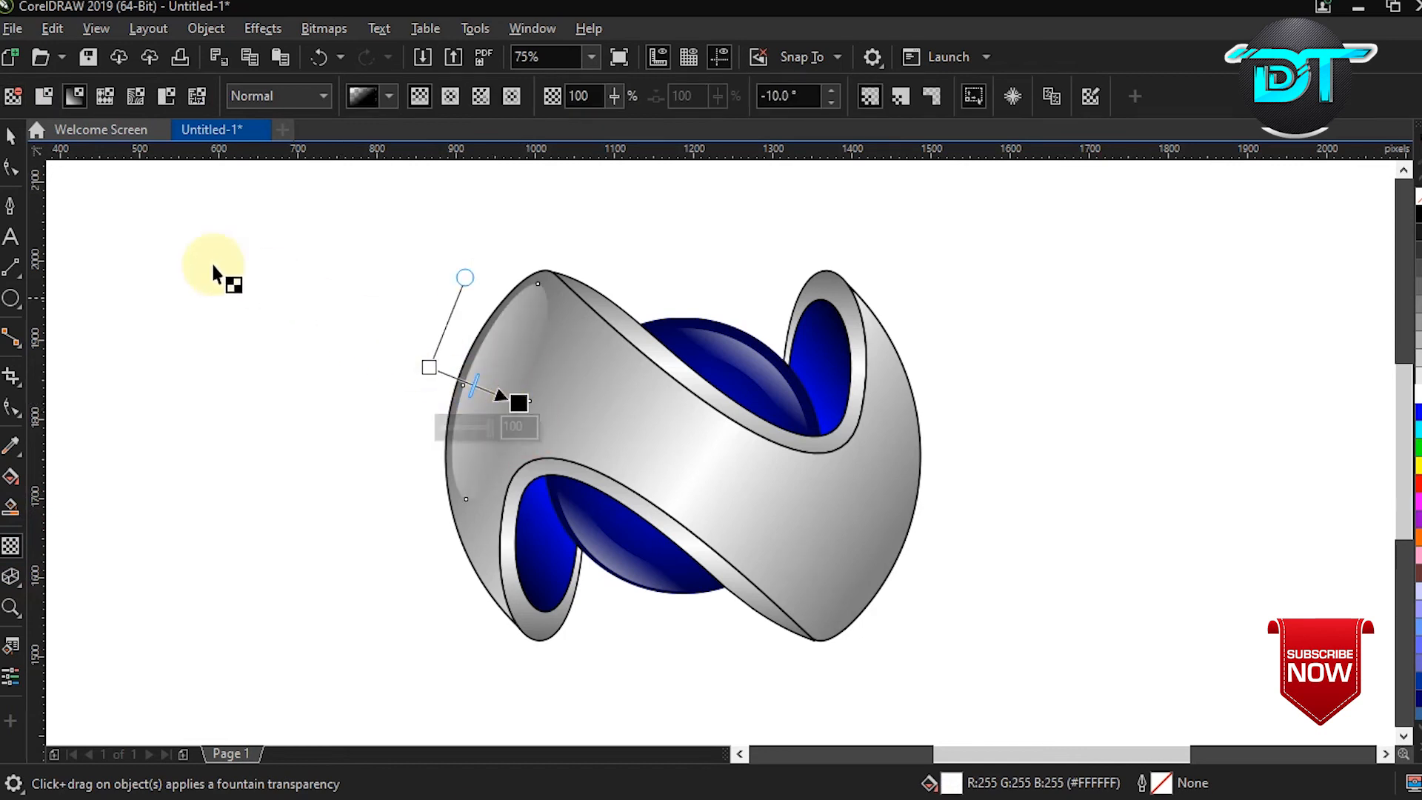
Reshape the white highlight by moving its top node up to the ribbon's upper tip
{"action": "left_click", "coordinate": [11, 135]}
{"action": "key", "text": "F10"}
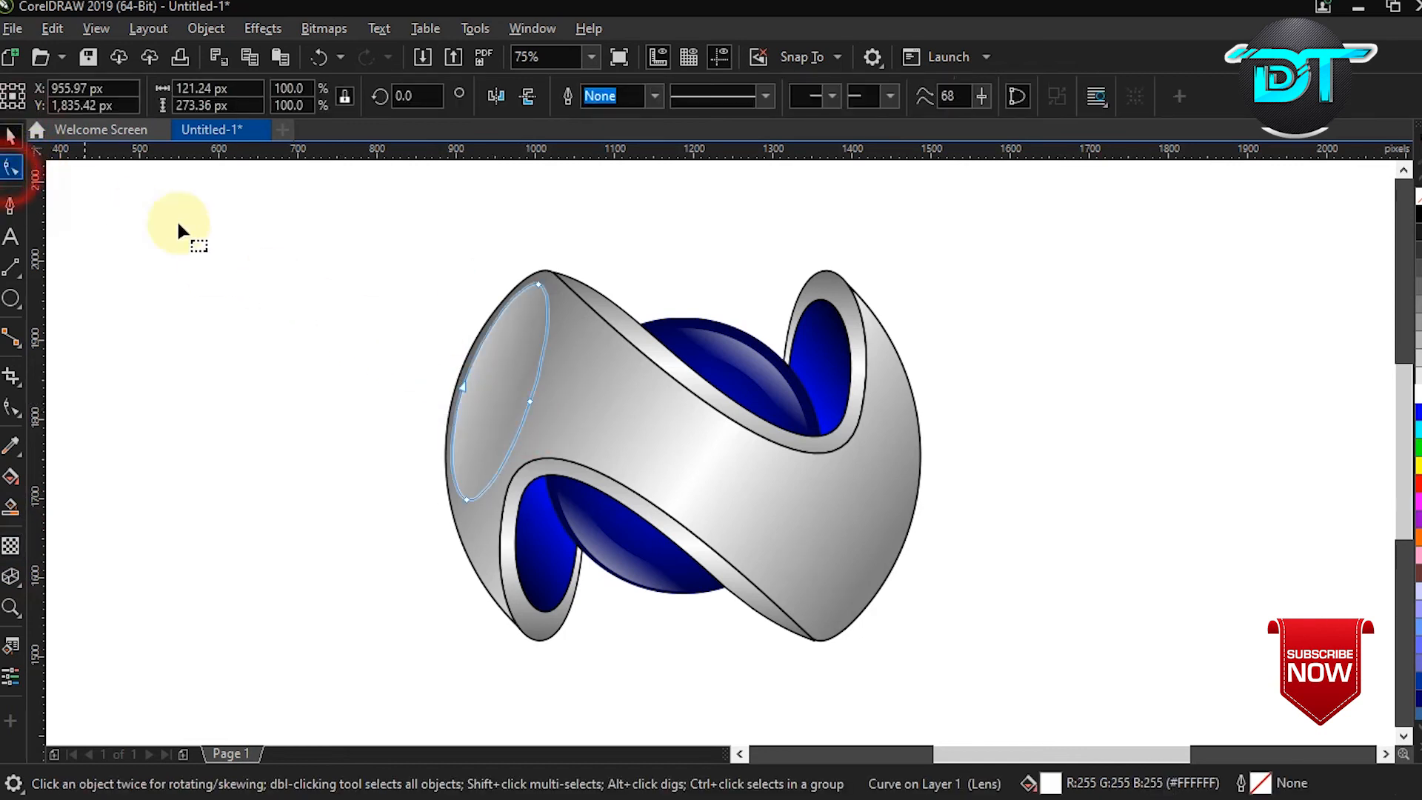
{"action": "left_click_drag", "start_coordinate": [537, 284], "coordinate": [554, 279]}
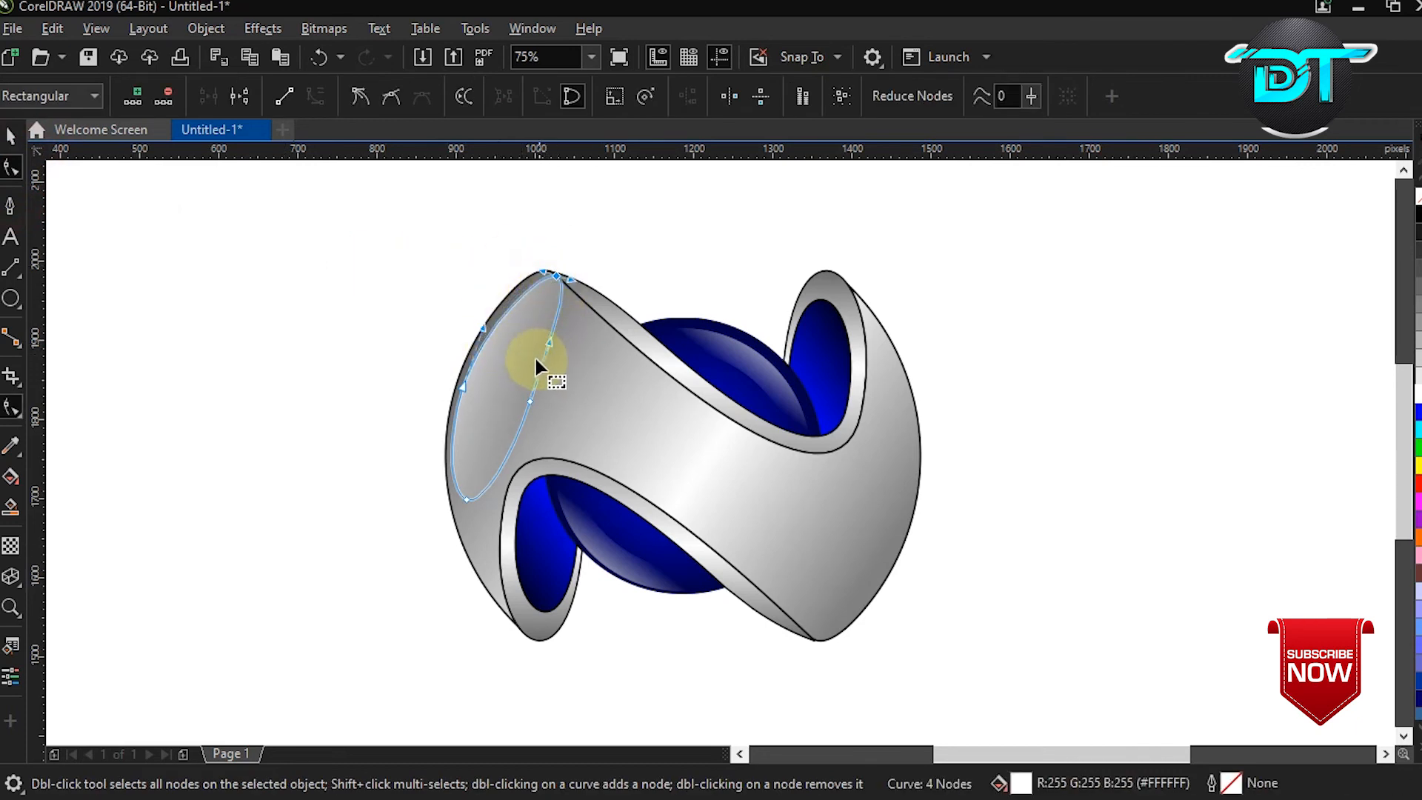
{"action": "left_click", "coordinate": [11, 135]}
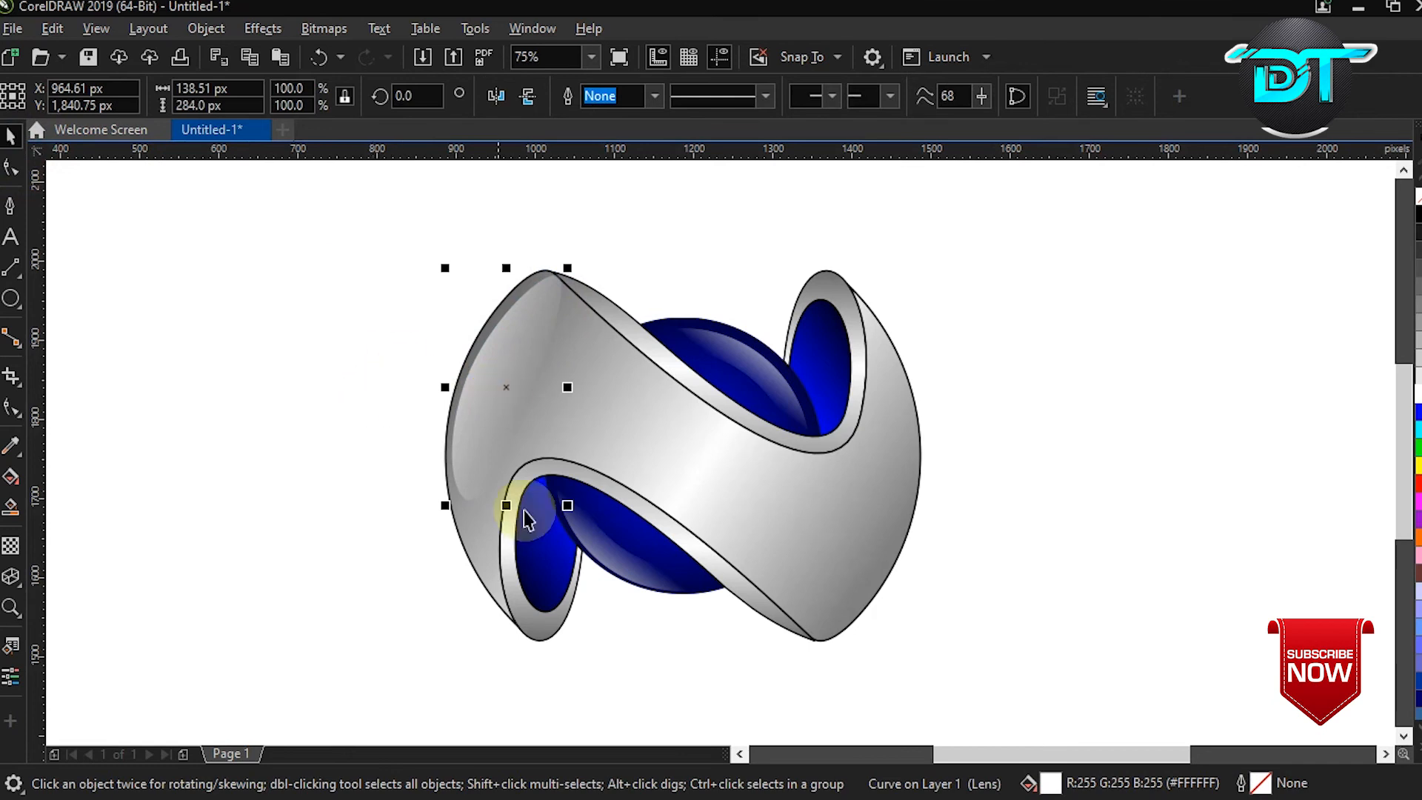
Adjust both ends of the highlight's linear transparency for a shorter fade at an angle of -11°
{"action": "left_click", "coordinate": [10, 545]}
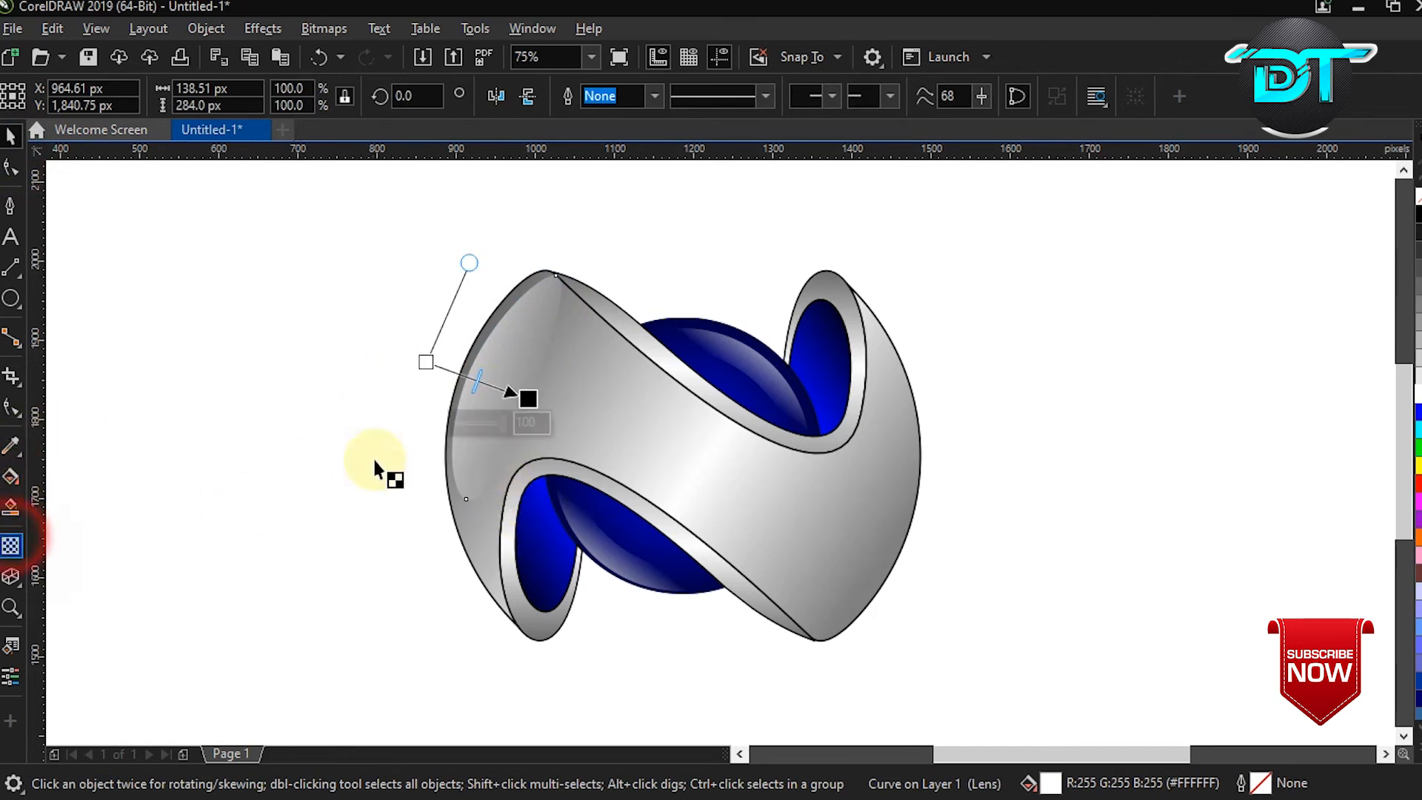
{"action": "left_click_drag", "start_coordinate": [524, 398], "coordinate": [534, 404]}
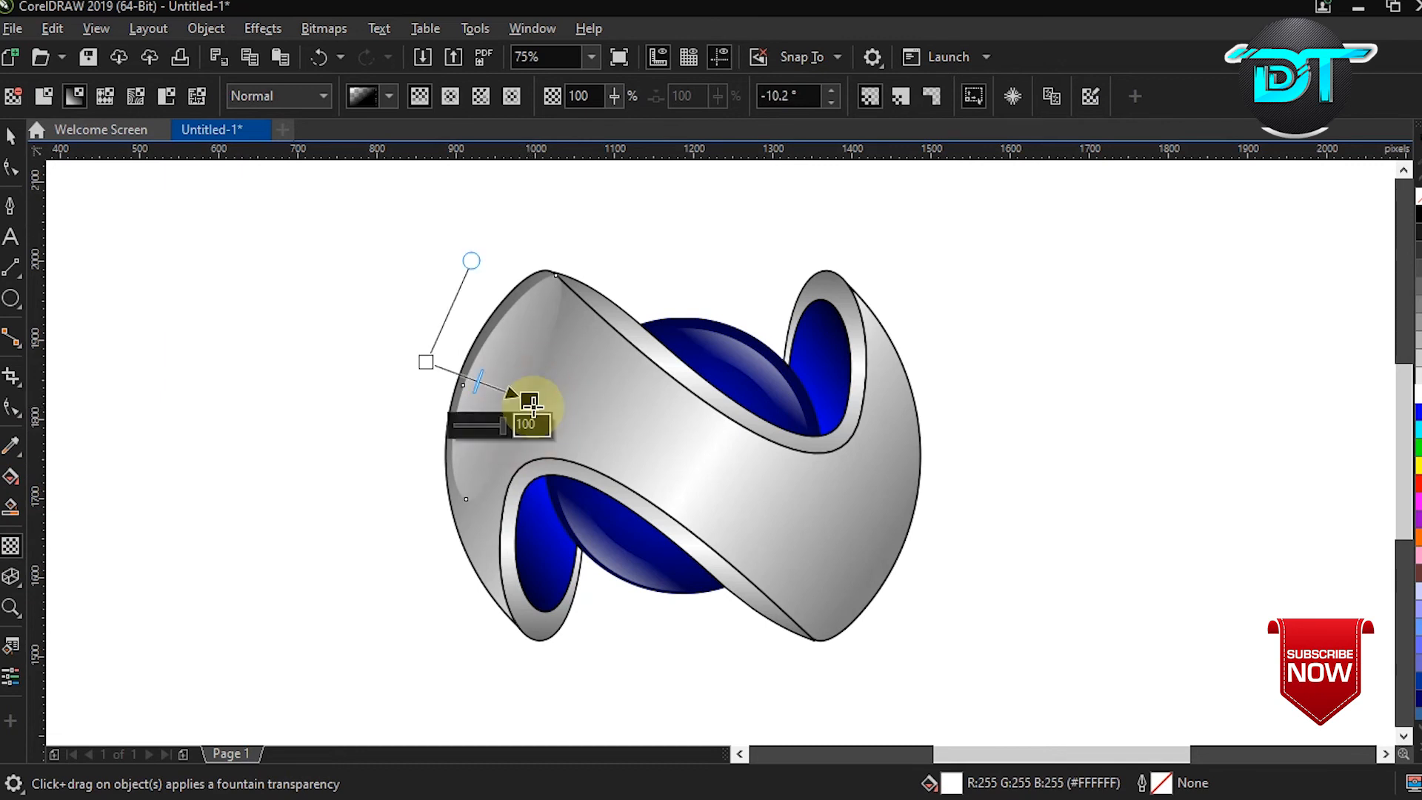
{"action": "left_click", "coordinate": [436, 366]}
{"action": "left_click_drag", "start_coordinate": [440, 371], "coordinate": [521, 398]}
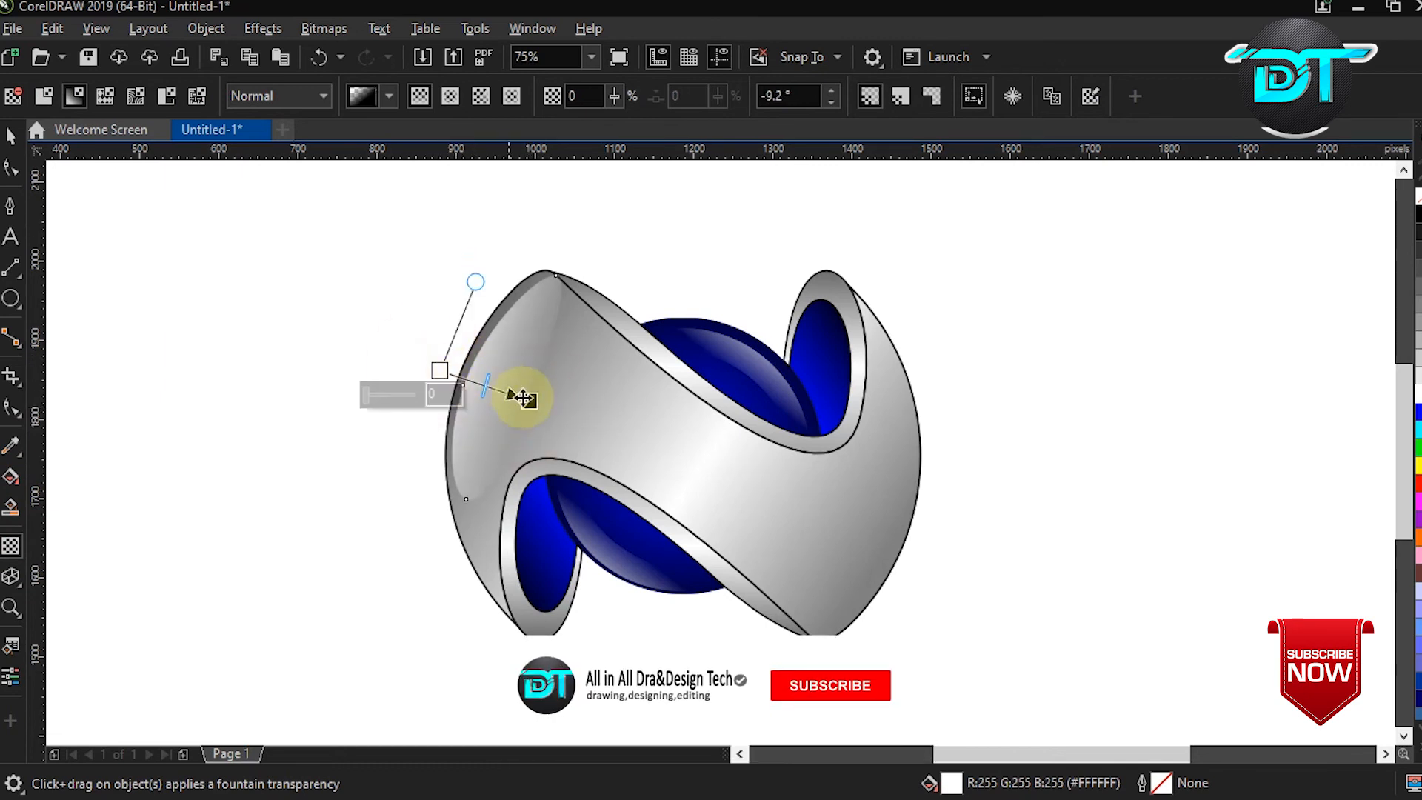
{"action": "left_click", "coordinate": [521, 400]}
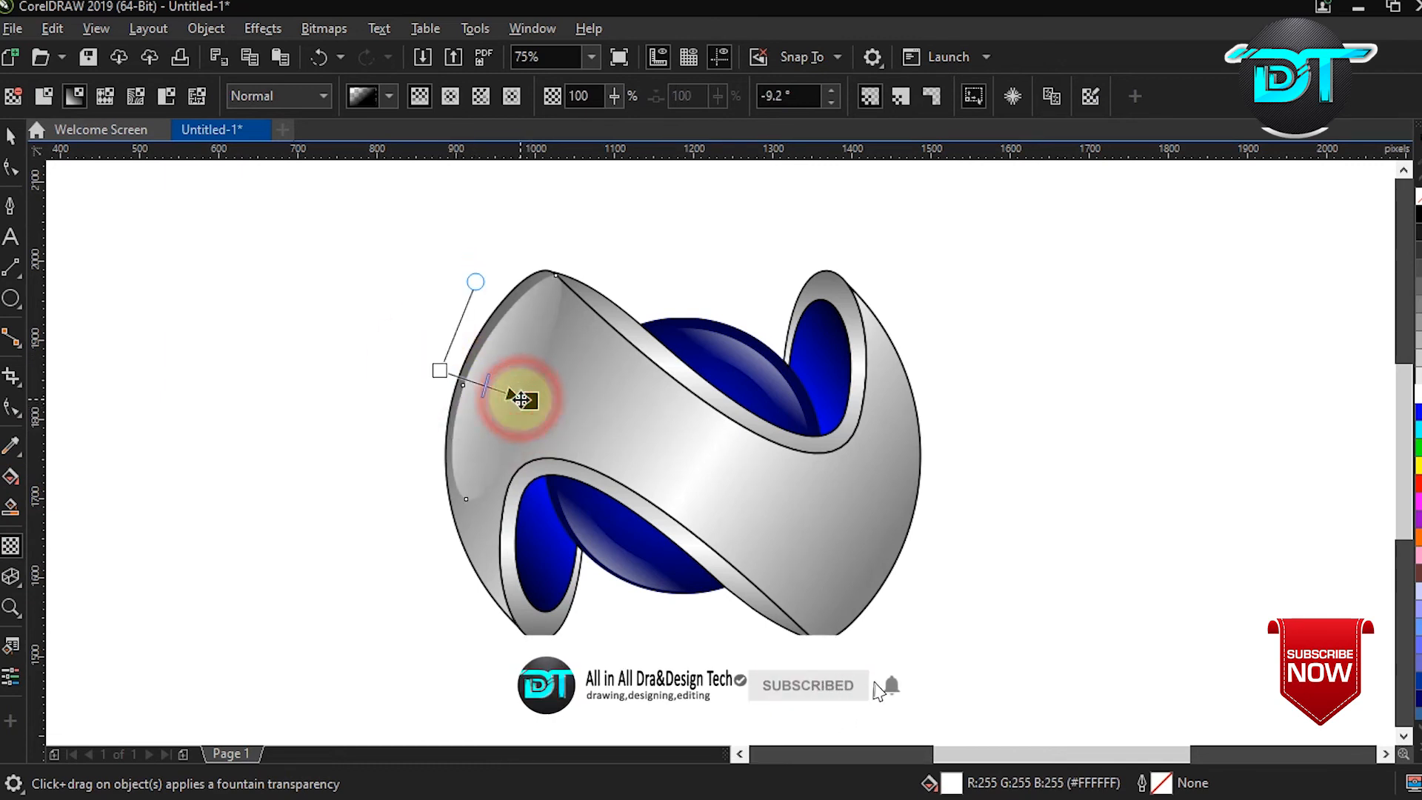
{"action": "left_click_drag", "start_coordinate": [529, 401], "coordinate": [517, 400]}
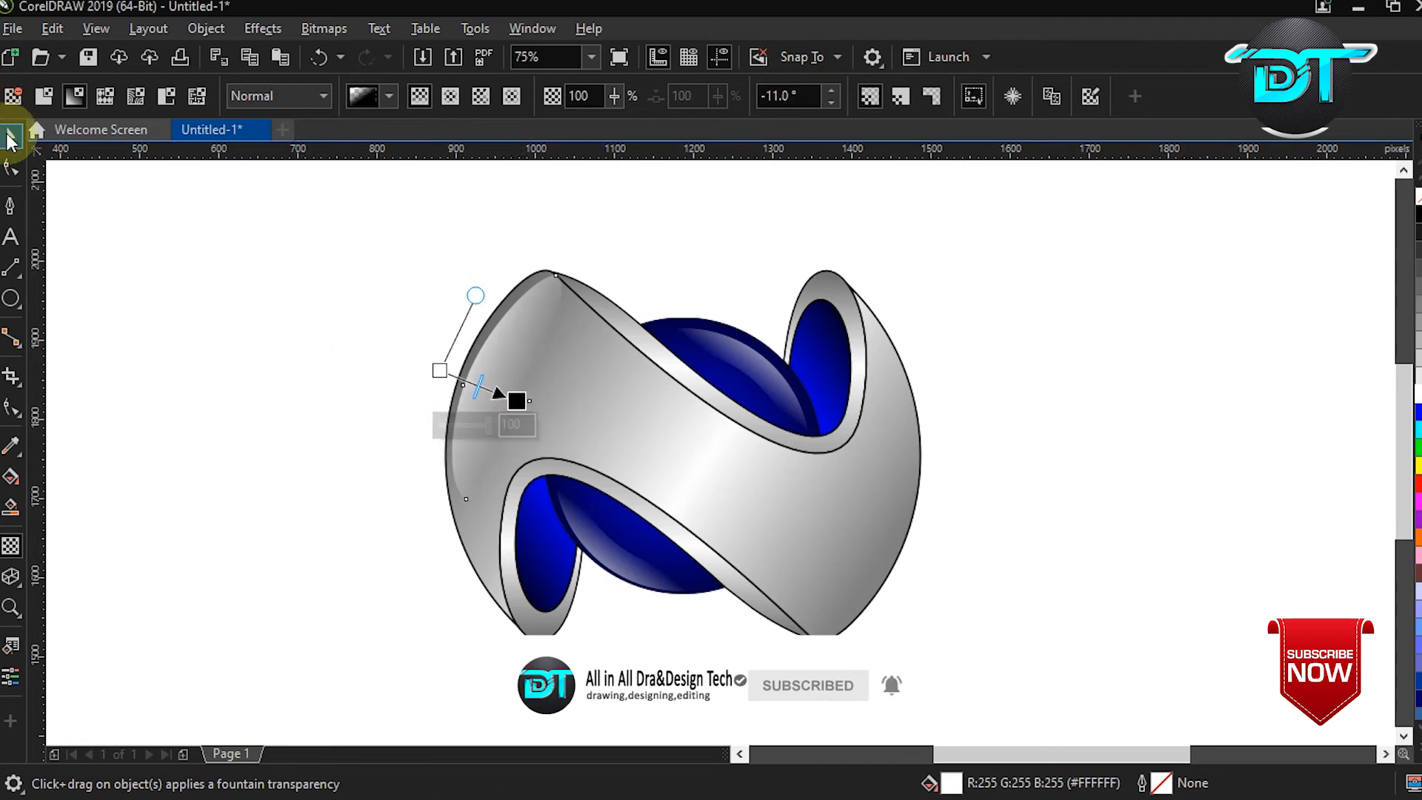
Copy and paste the highlight, and move the duplicate onto the front ribbon's lower-right end
{"action": "left_click", "coordinate": [9, 139]}
{"action": "left_click", "coordinate": [531, 390]}
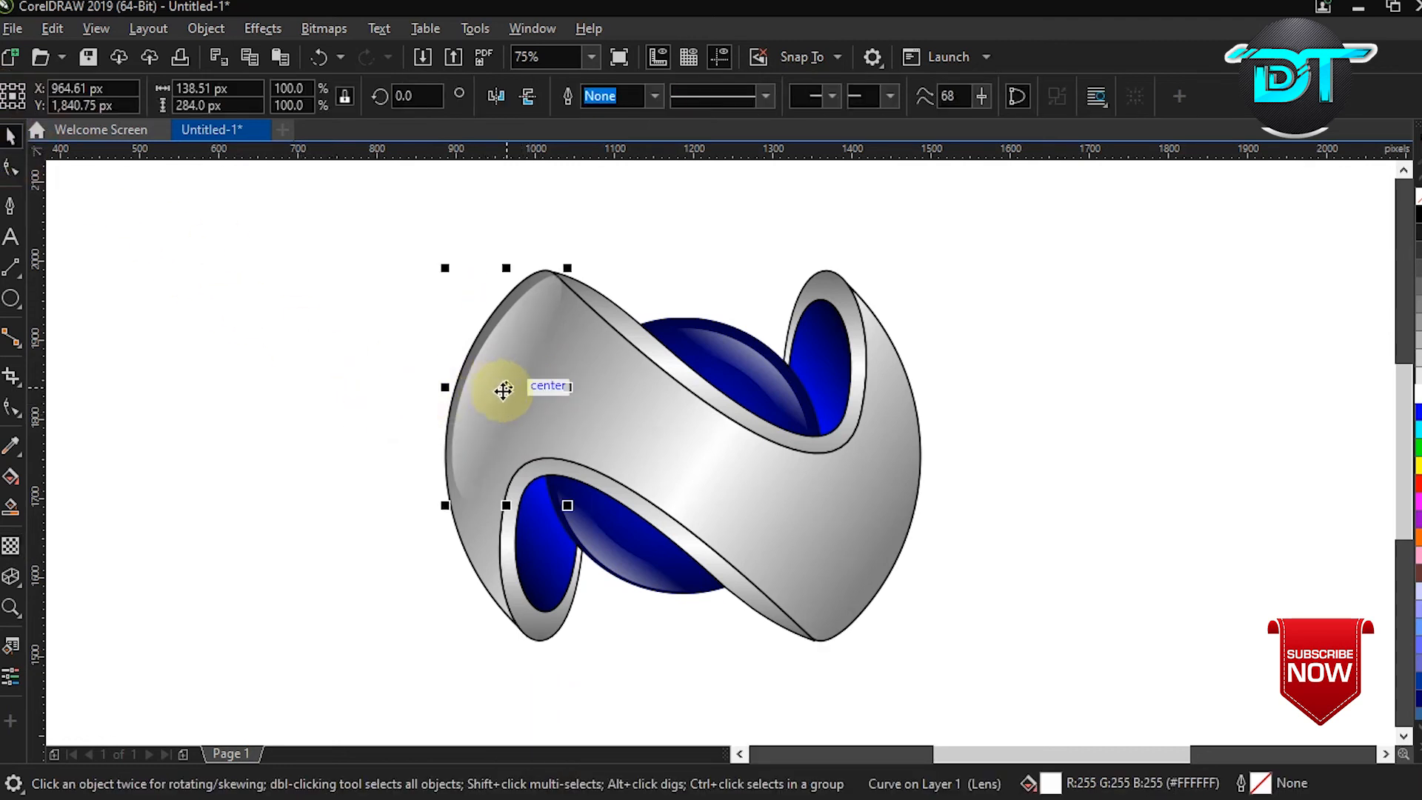
{"action": "right_click", "coordinate": [503, 390]}
{"action": "left_click", "coordinate": [578, 294]}
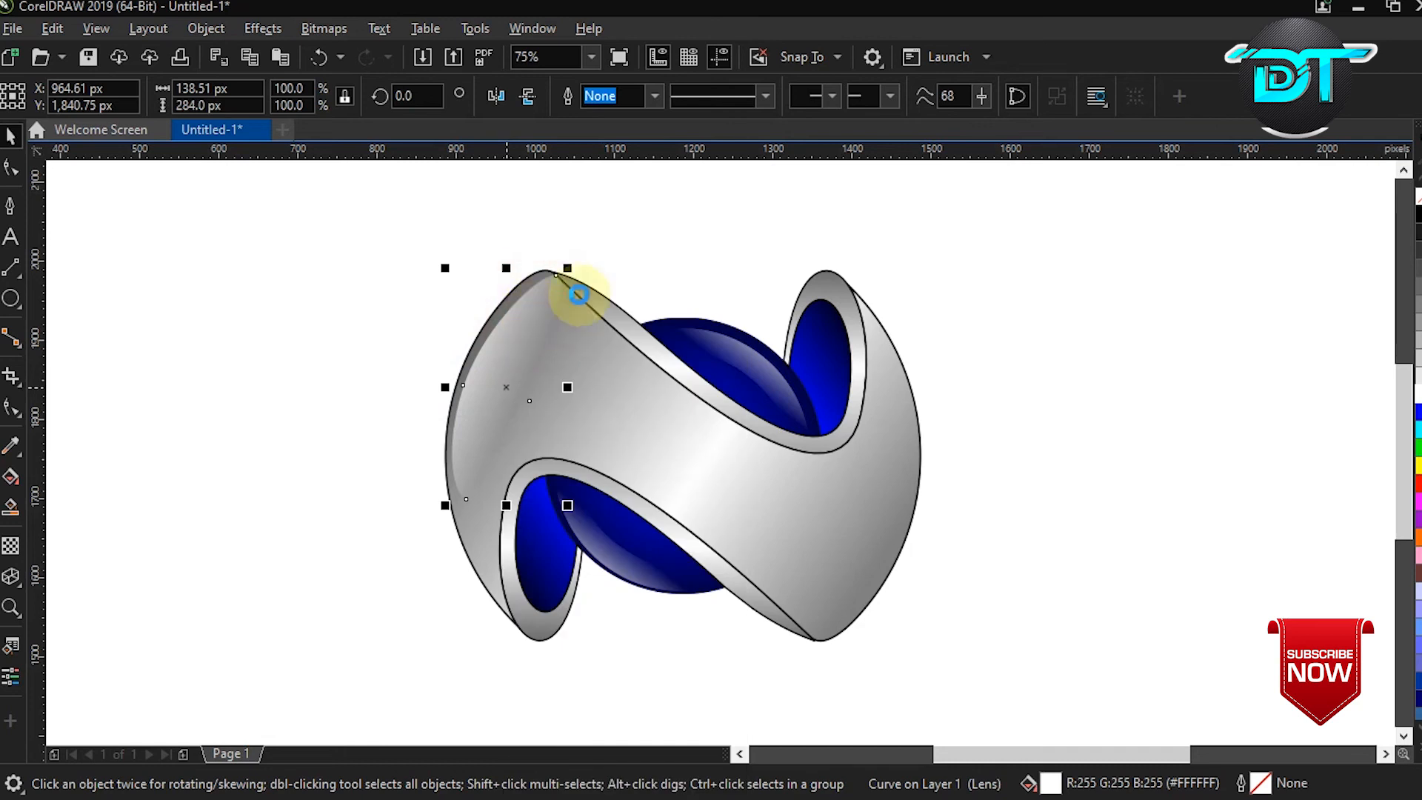
{"action": "right_click", "coordinate": [671, 259]}
{"action": "left_click", "coordinate": [719, 414]}
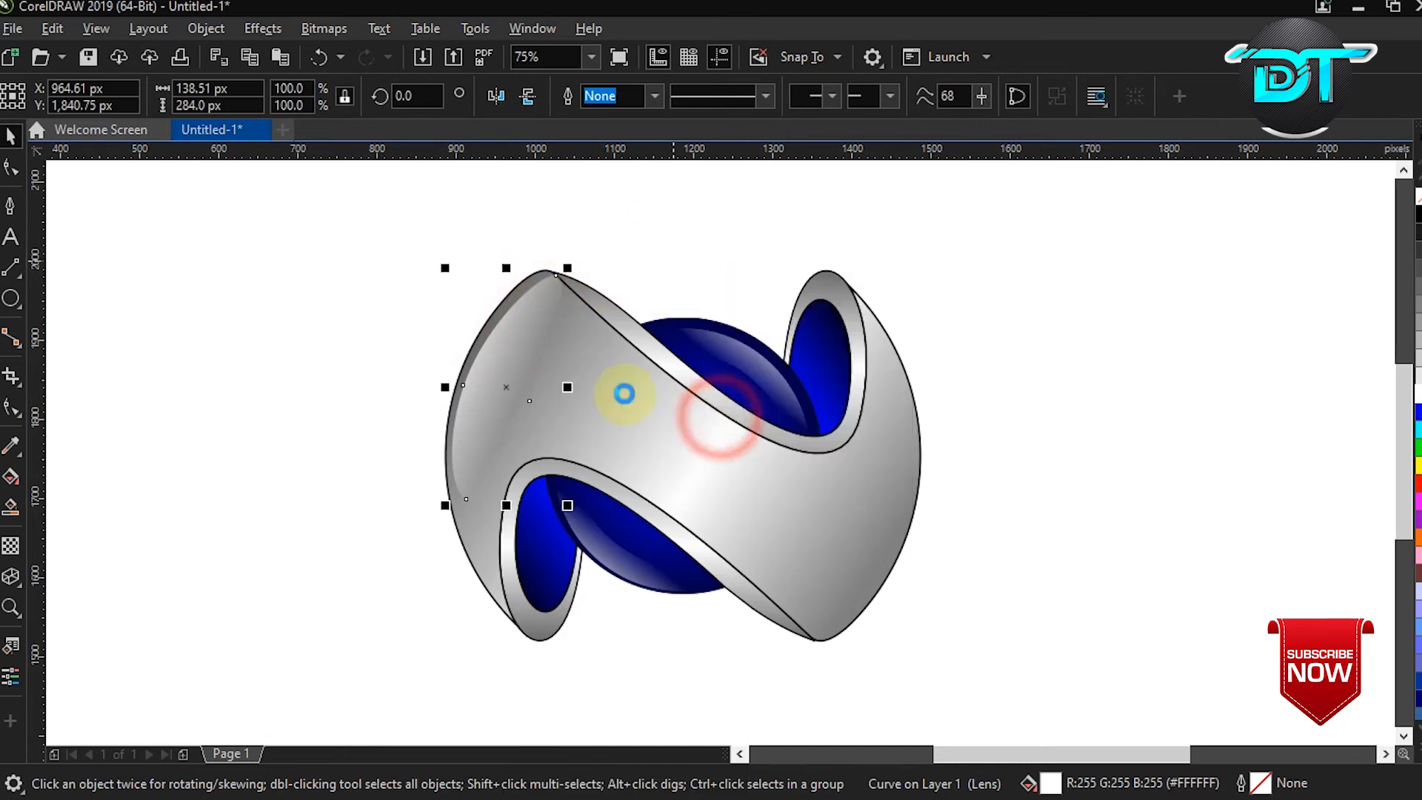
{"action": "left_click_drag", "start_coordinate": [507, 387], "coordinate": [857, 523]}
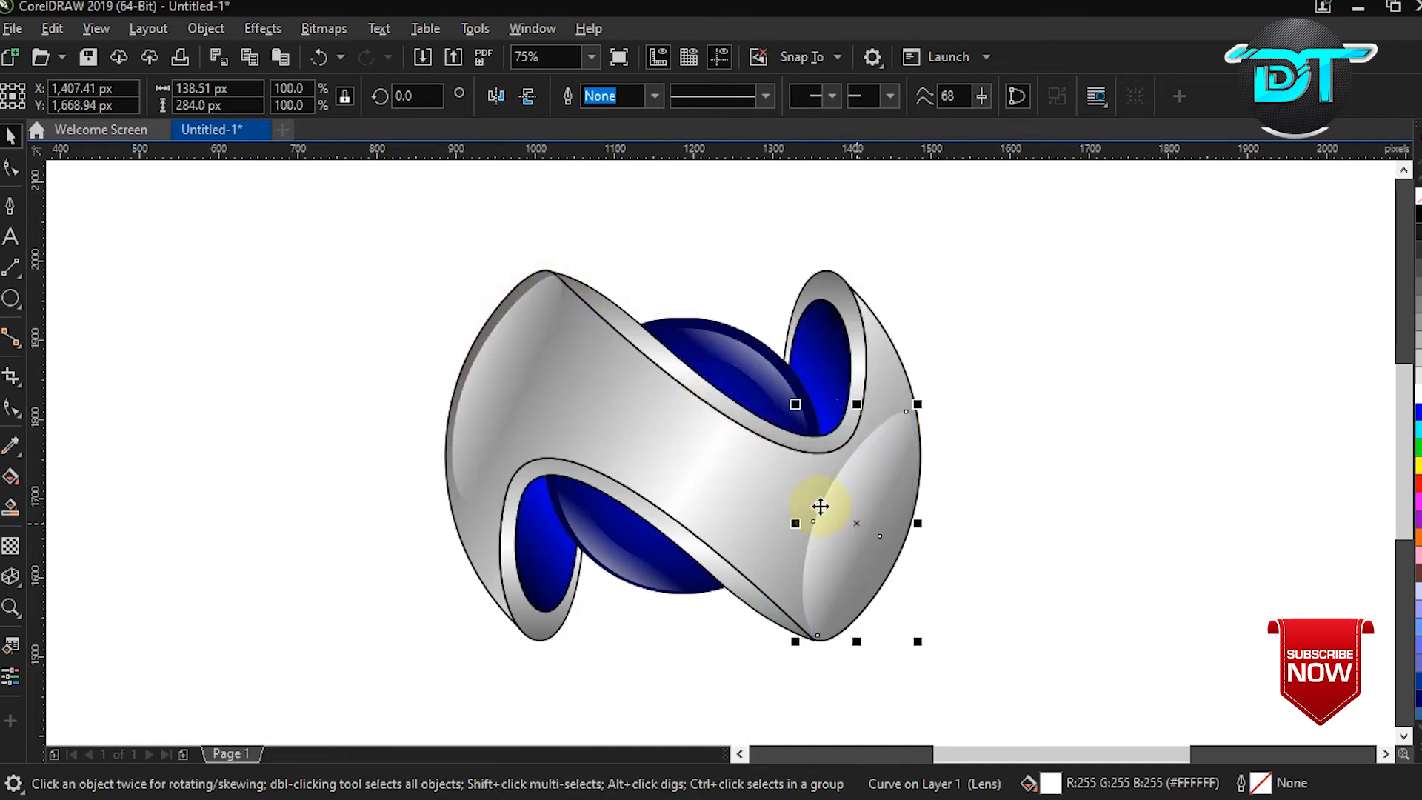
Mirror the duplicated highlight horizontally and vertically so it follows the ribbon's right edge
{"action": "left_click", "coordinate": [495, 95]}
{"action": "left_click", "coordinate": [526, 96]}
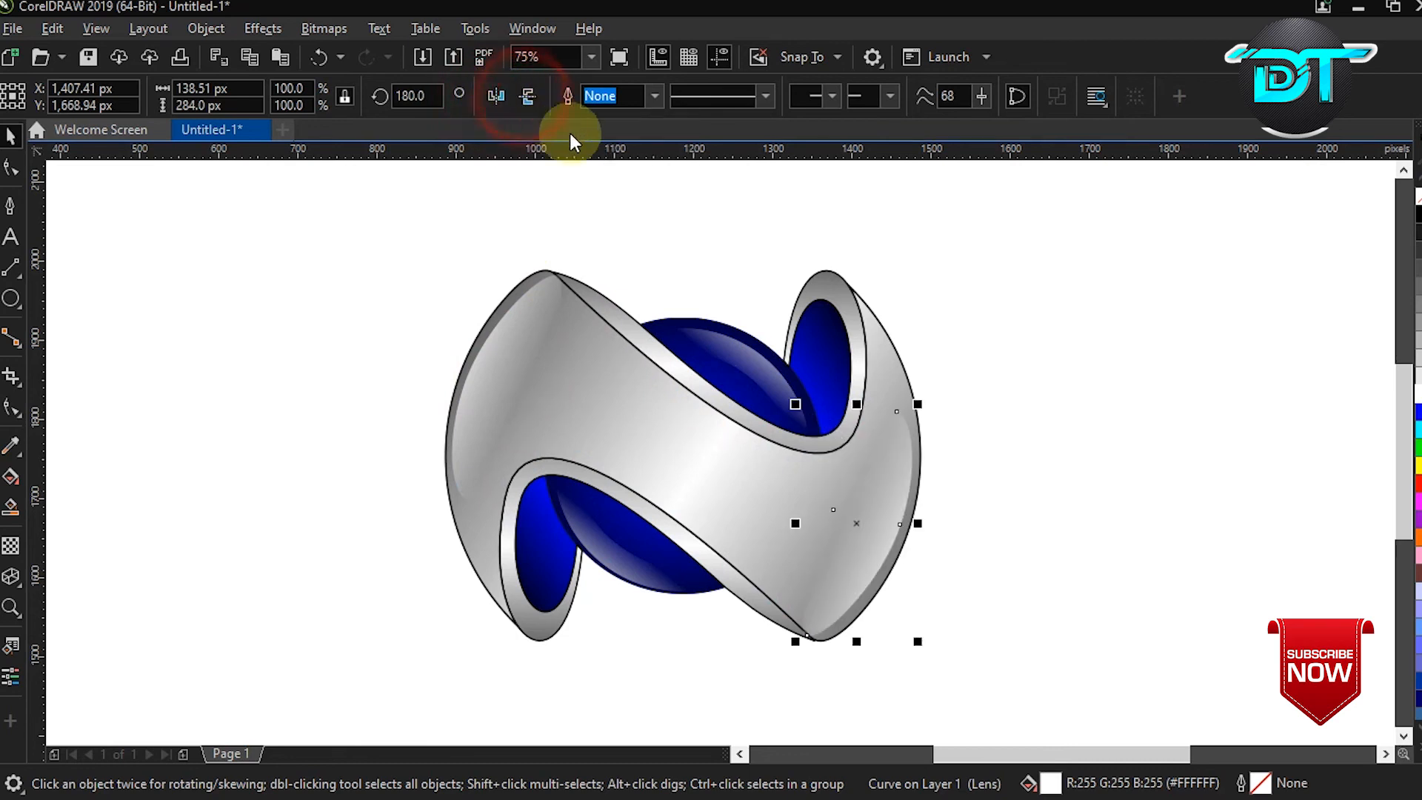
{"action": "left_click", "coordinate": [1006, 548]}
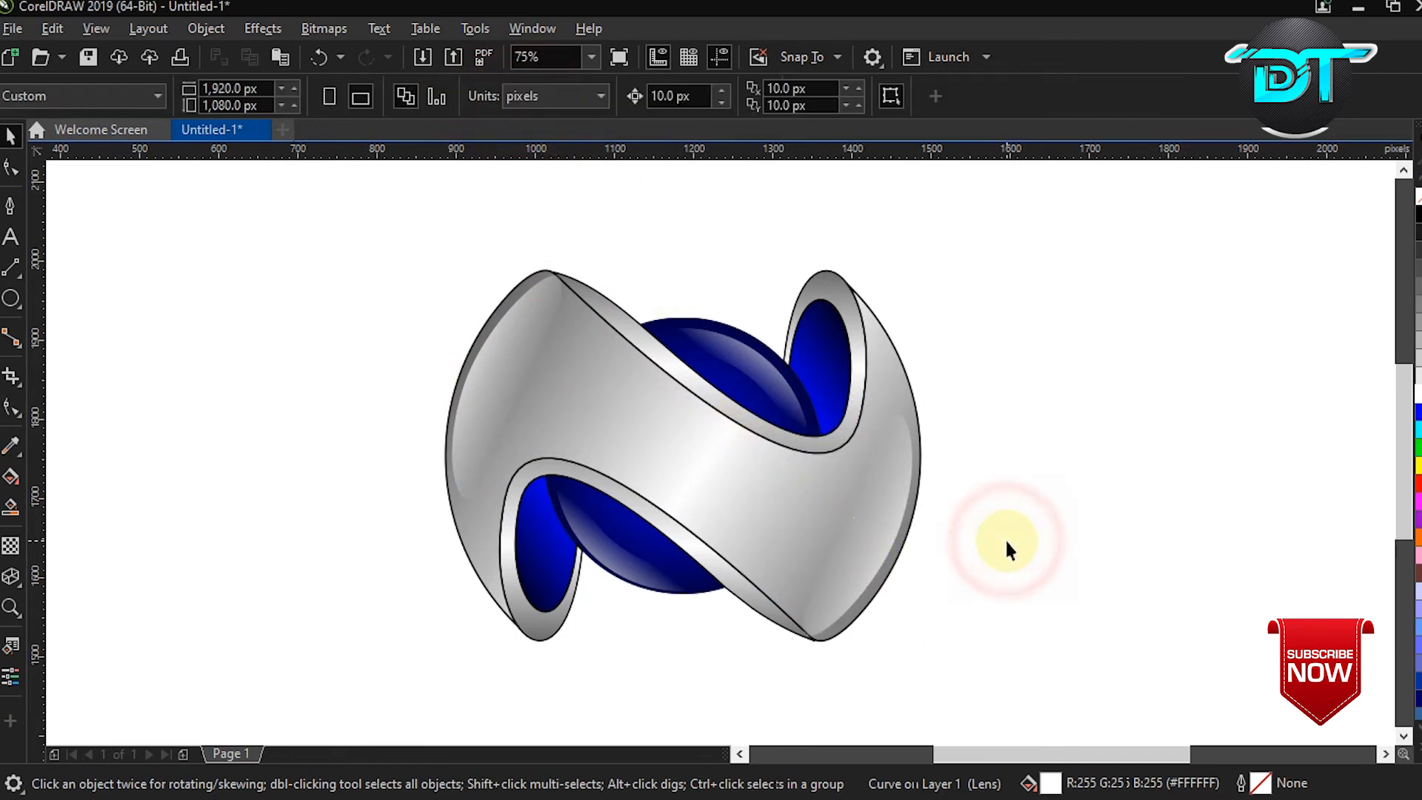
Draw flat ellipses beneath the ribbon's two lower tips, the right one about 348 by 34 px, and fill both black
{"action": "left_click_drag", "start_coordinate": [1403, 444], "coordinate": [1405, 466]}
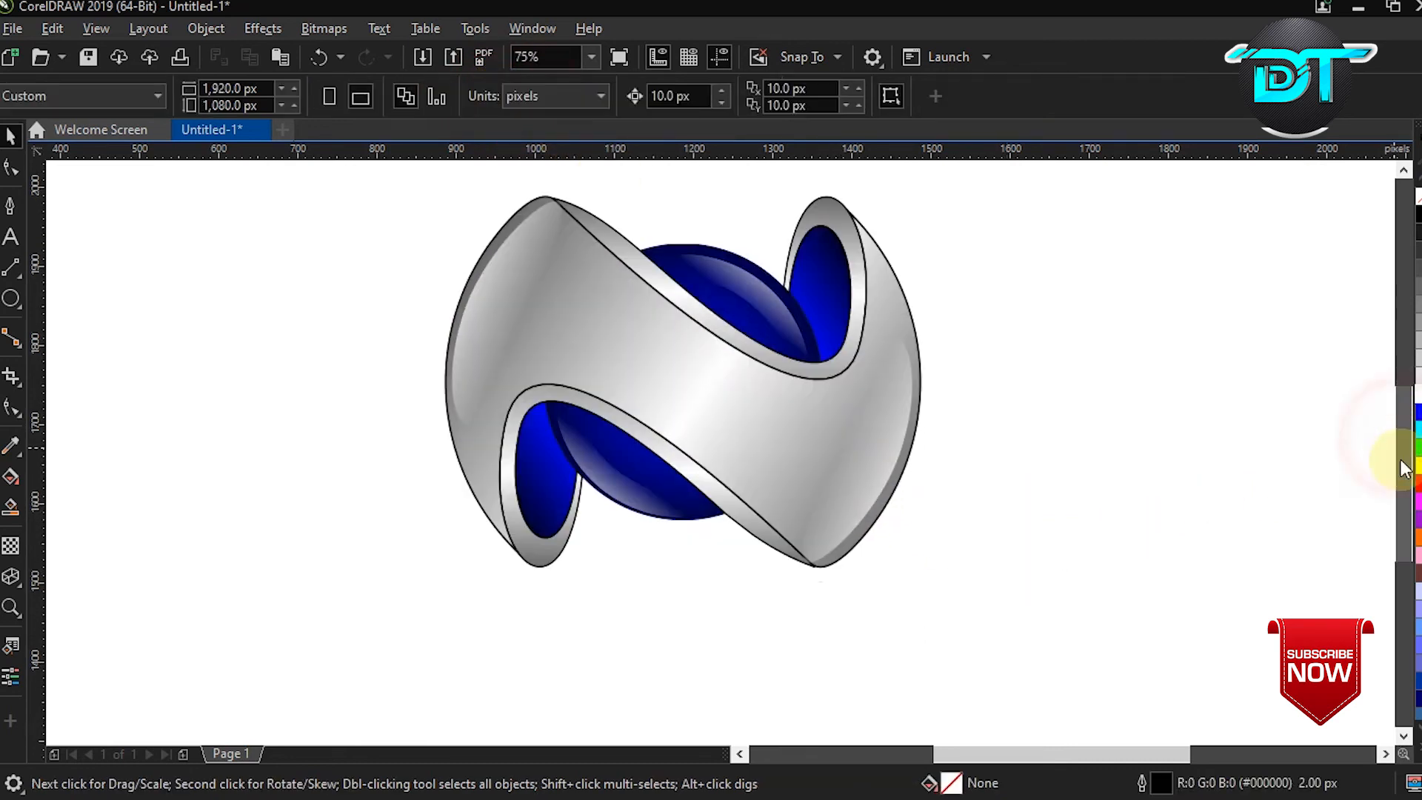
{"action": "left_click", "coordinate": [11, 299]}
{"action": "left_click_drag", "start_coordinate": [459, 567], "coordinate": [962, 592]}
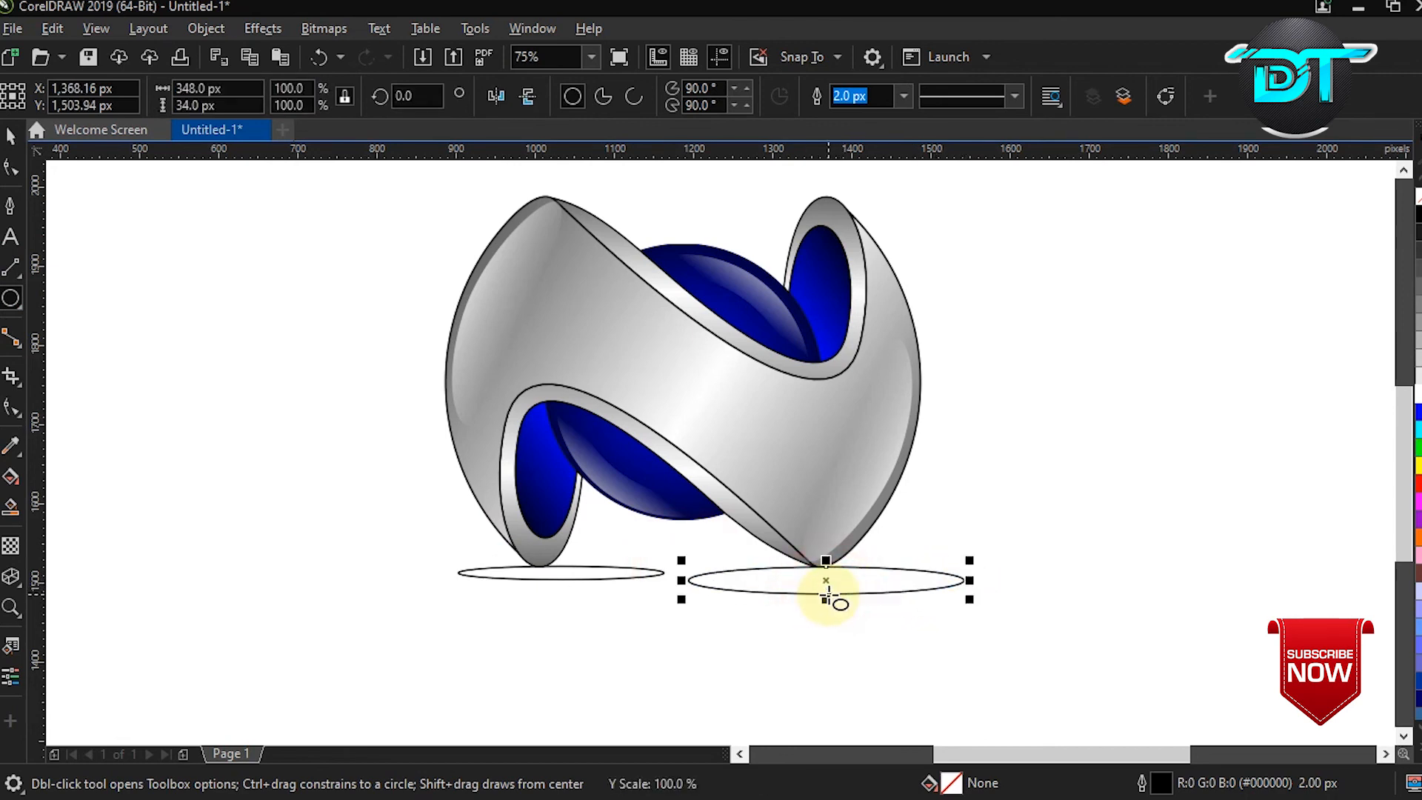
{"action": "left_click", "coordinate": [573, 575], "text": "shift"}
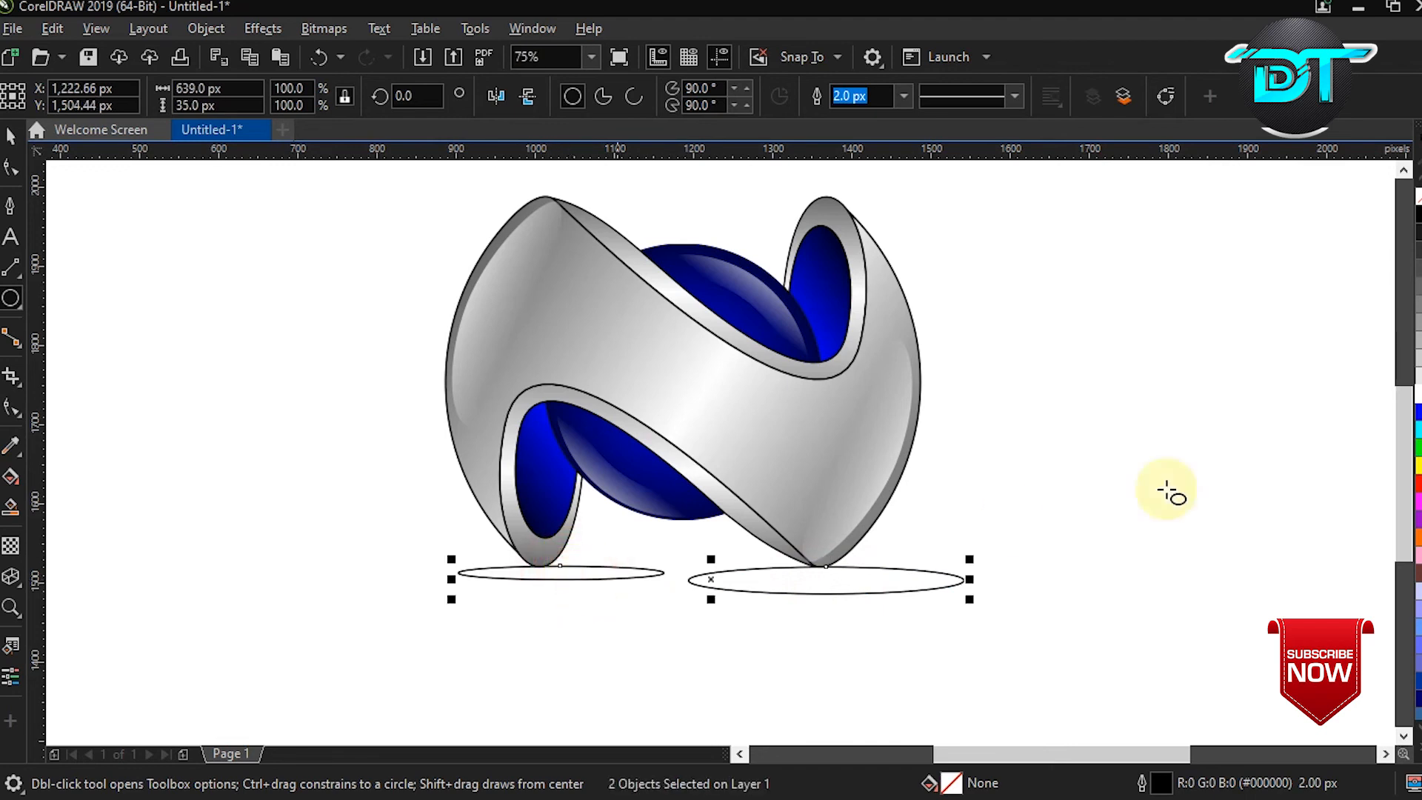
{"action": "left_click", "coordinate": [1416, 213]}
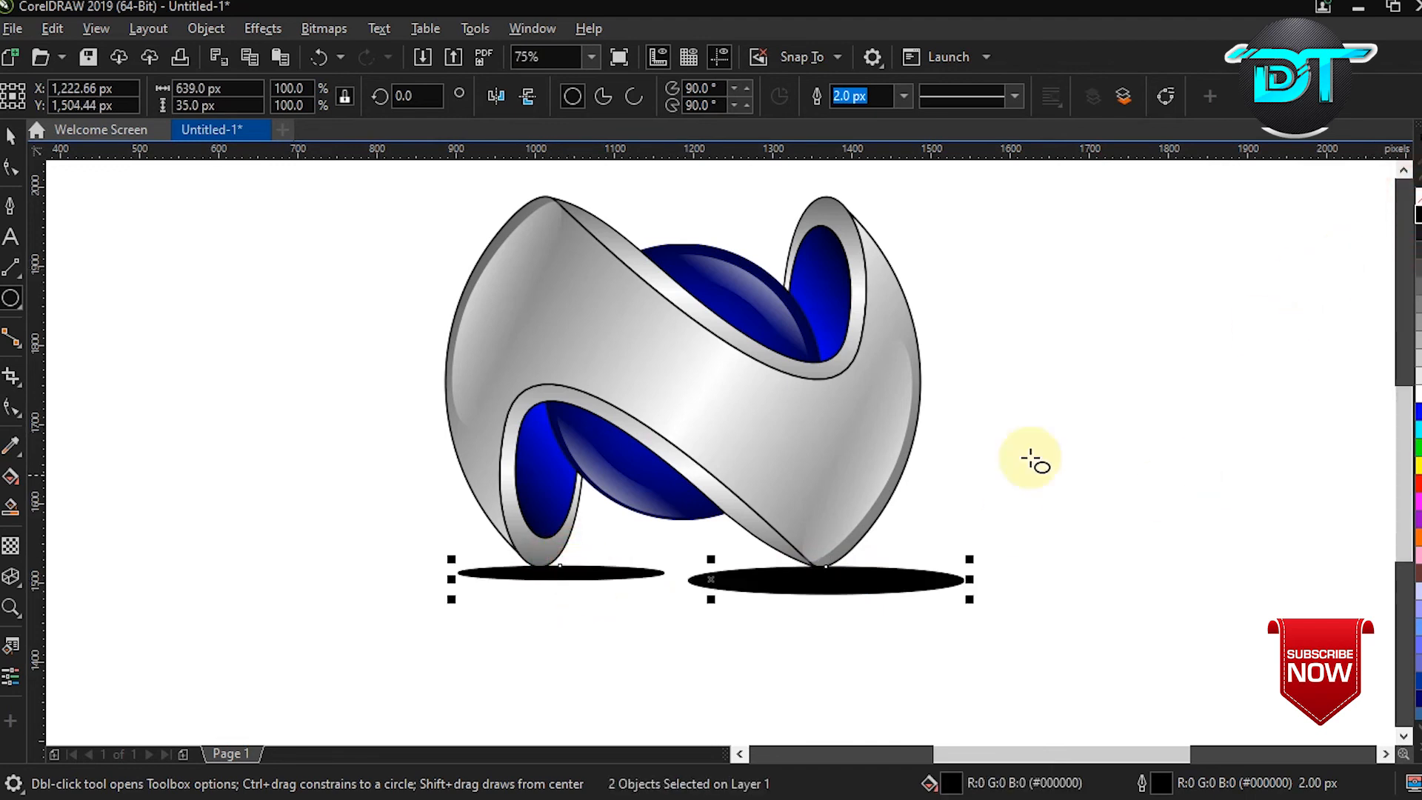
Convert the black ellipse beneath the ribbon's left tip to a 300 dpi bitmap in CMYK Color (32-bit) mode
{"action": "left_click", "coordinate": [11, 134]}
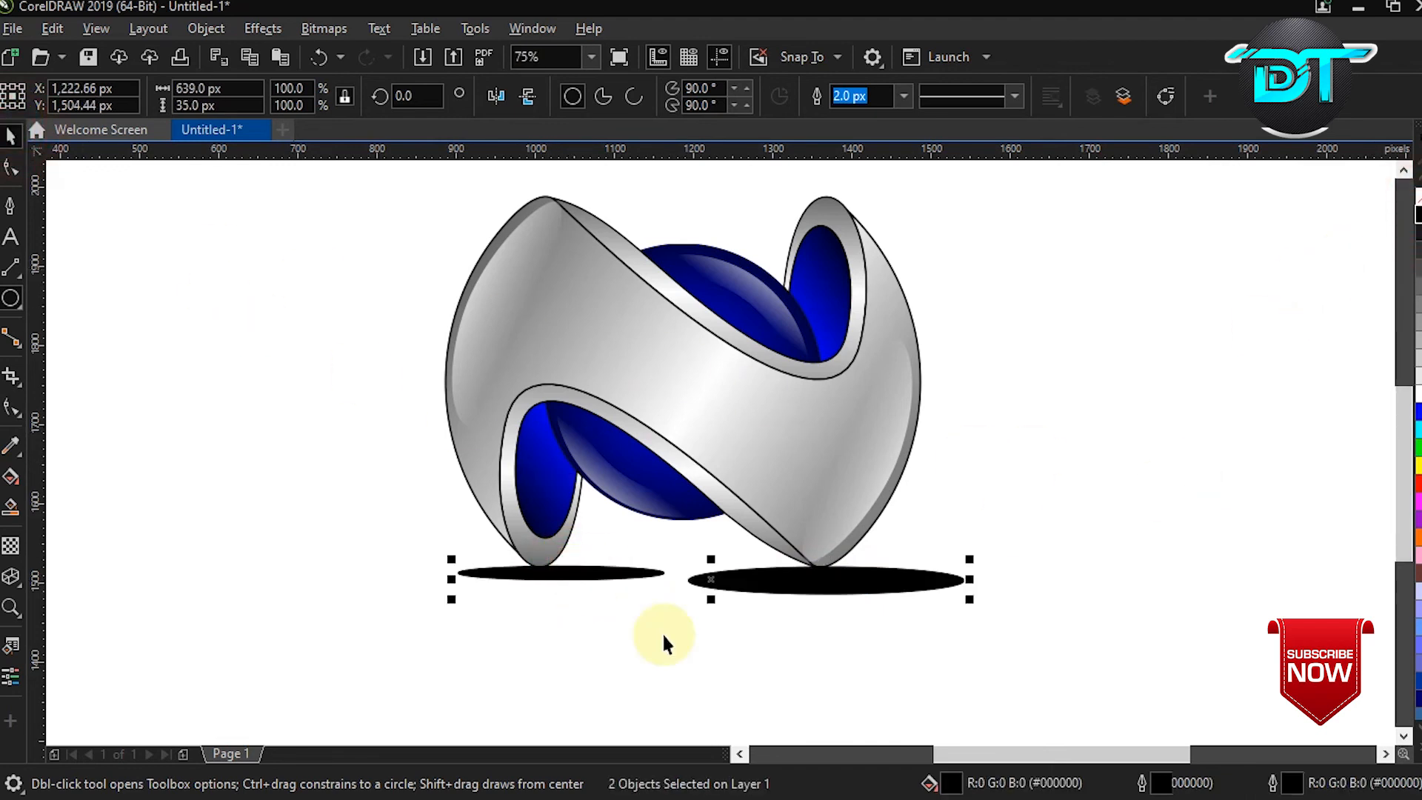
{"action": "left_click", "coordinate": [809, 581]}
{"action": "left_click", "coordinate": [629, 574]}
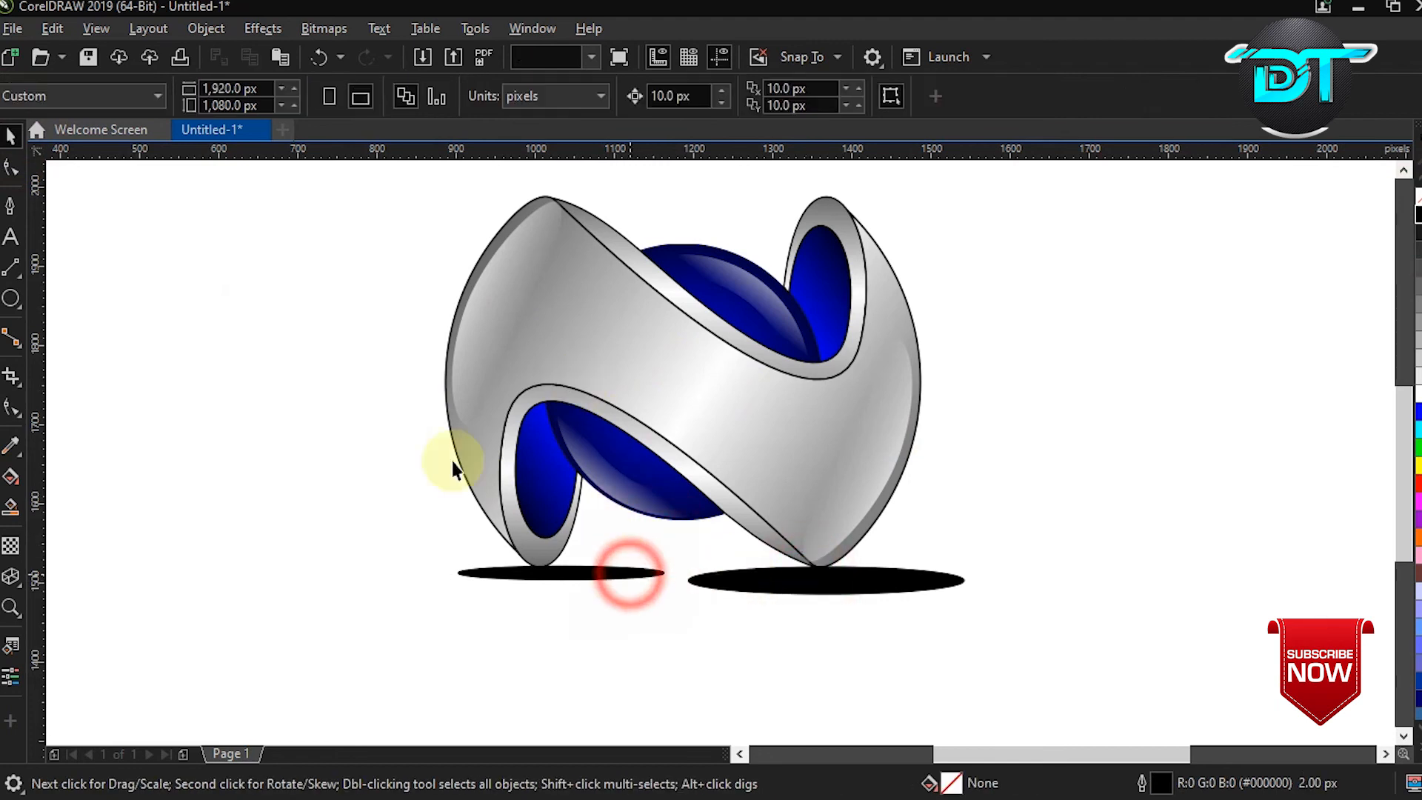
{"action": "left_click", "coordinate": [341, 28]}
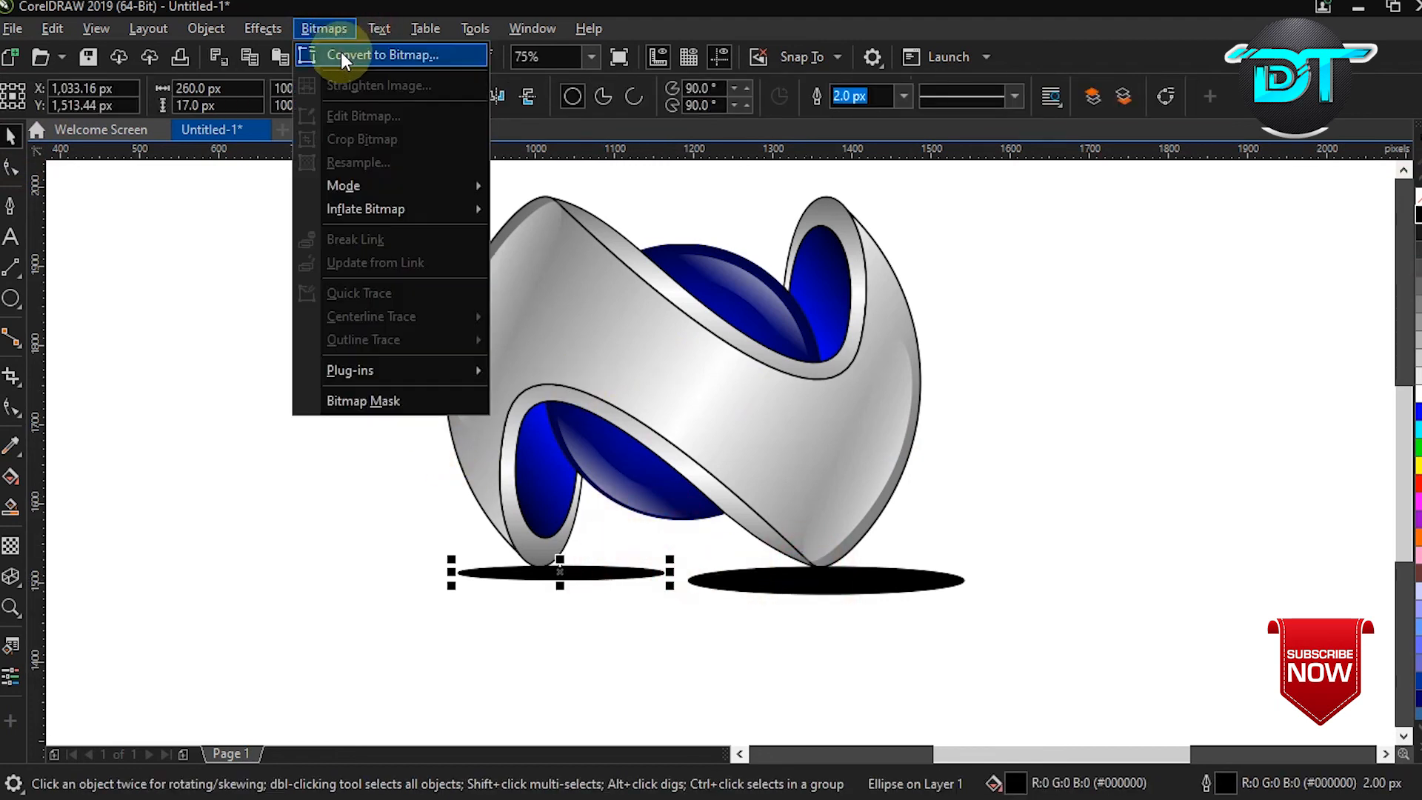
{"action": "left_click", "coordinate": [340, 52]}
{"action": "left_click", "coordinate": [774, 352]}
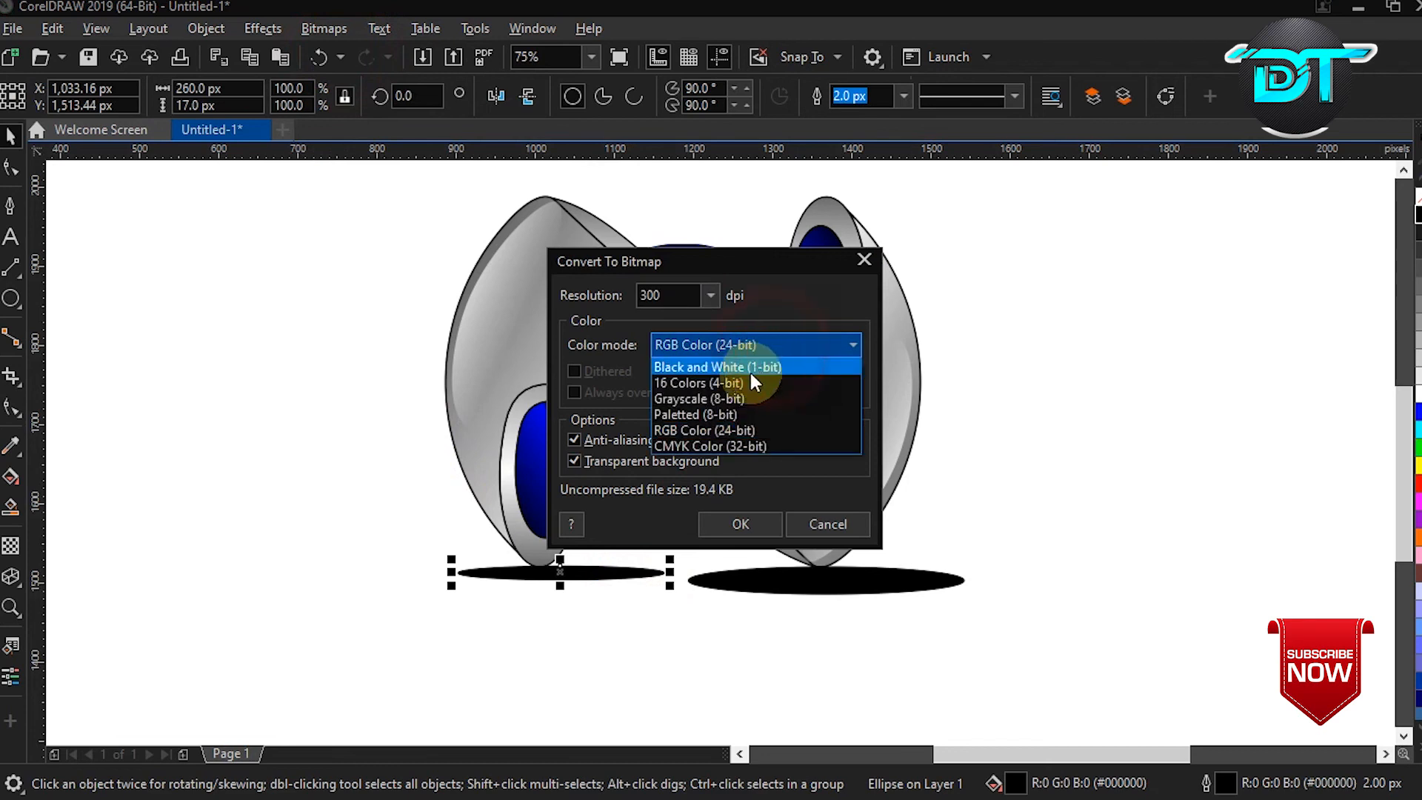
{"action": "left_click", "coordinate": [741, 447]}
{"action": "left_click", "coordinate": [741, 525]}
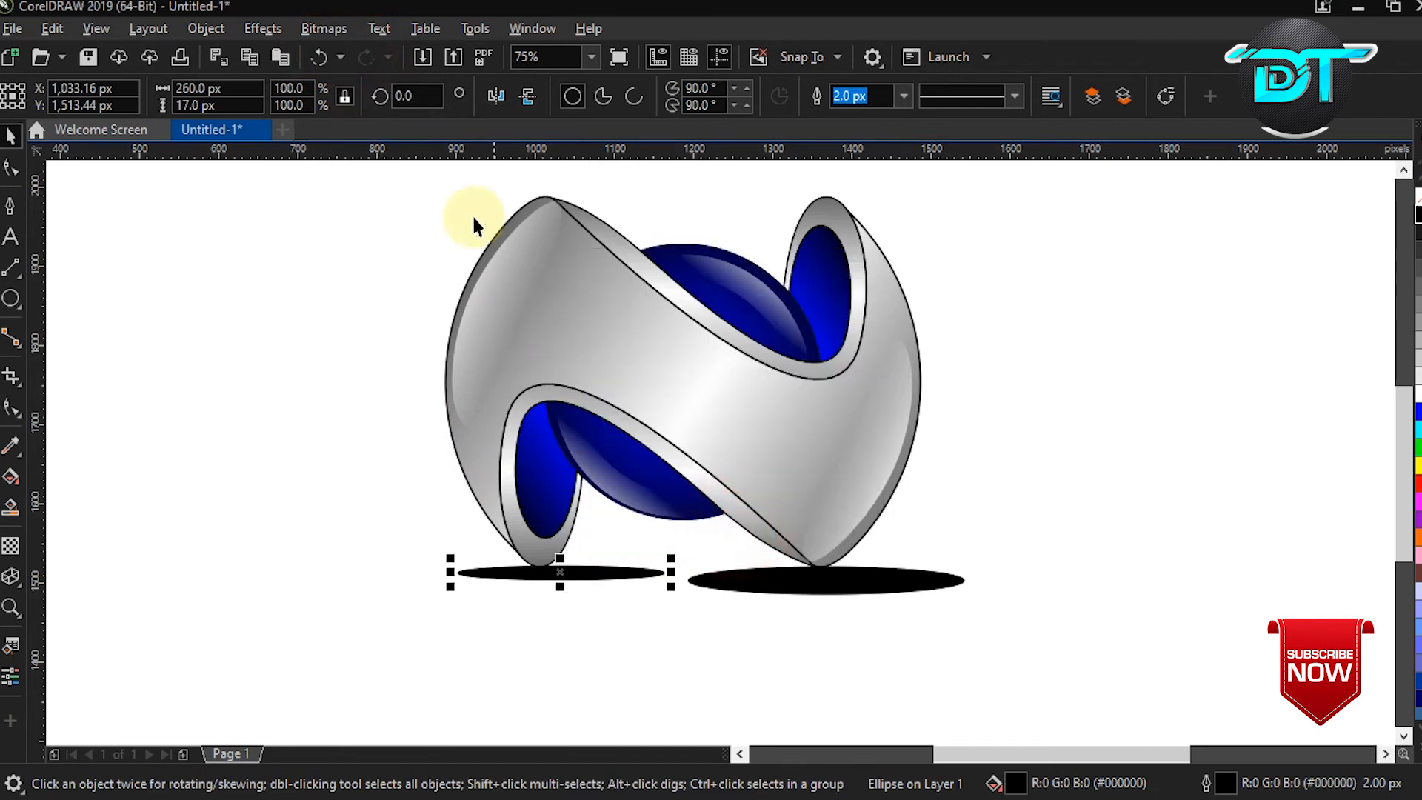
Apply a Gaussian Blur with a radius of 13.6 pixels to the left ellipse bitmap
{"action": "left_click", "coordinate": [281, 26]}
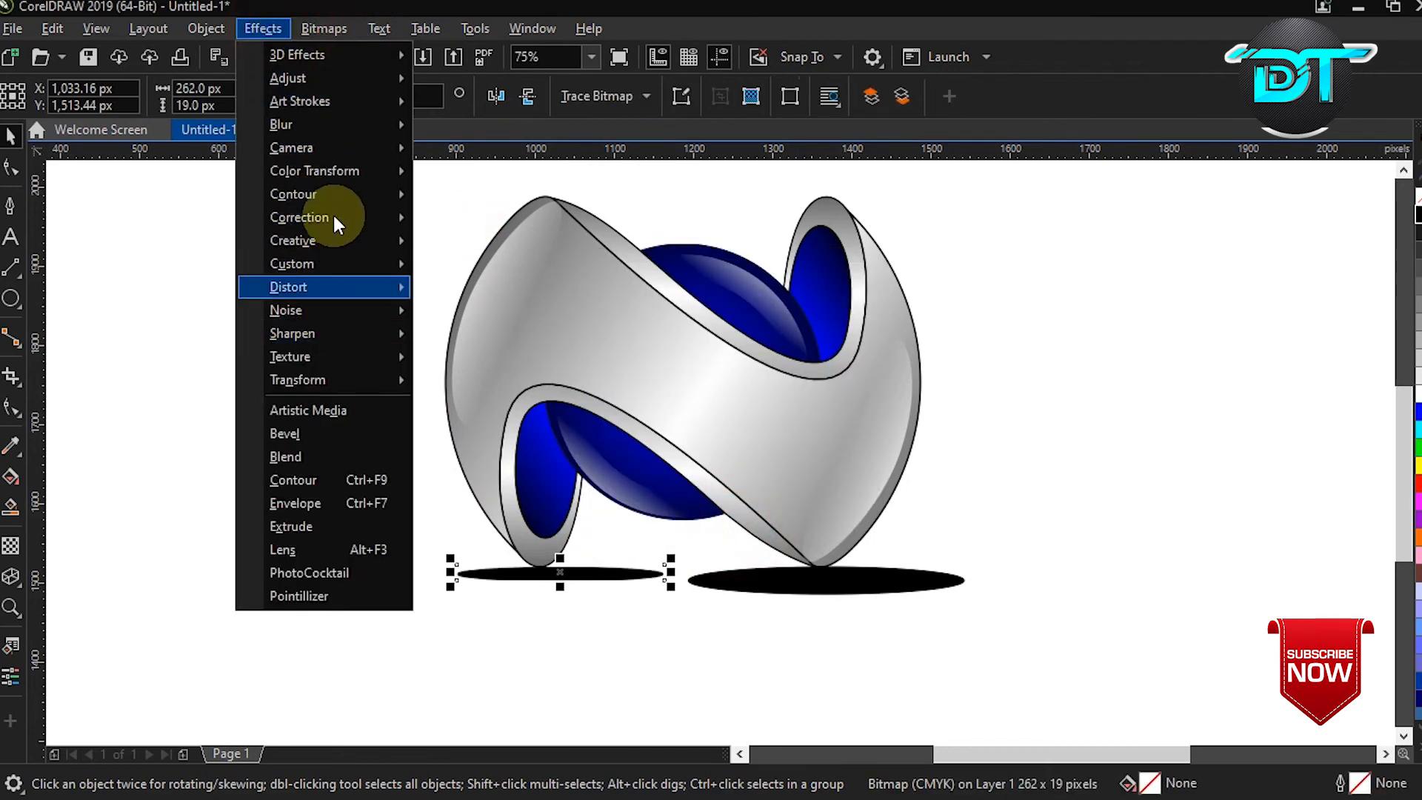
{"action": "mouse_move", "coordinate": [334, 124]}
{"action": "left_click", "coordinate": [476, 149]}
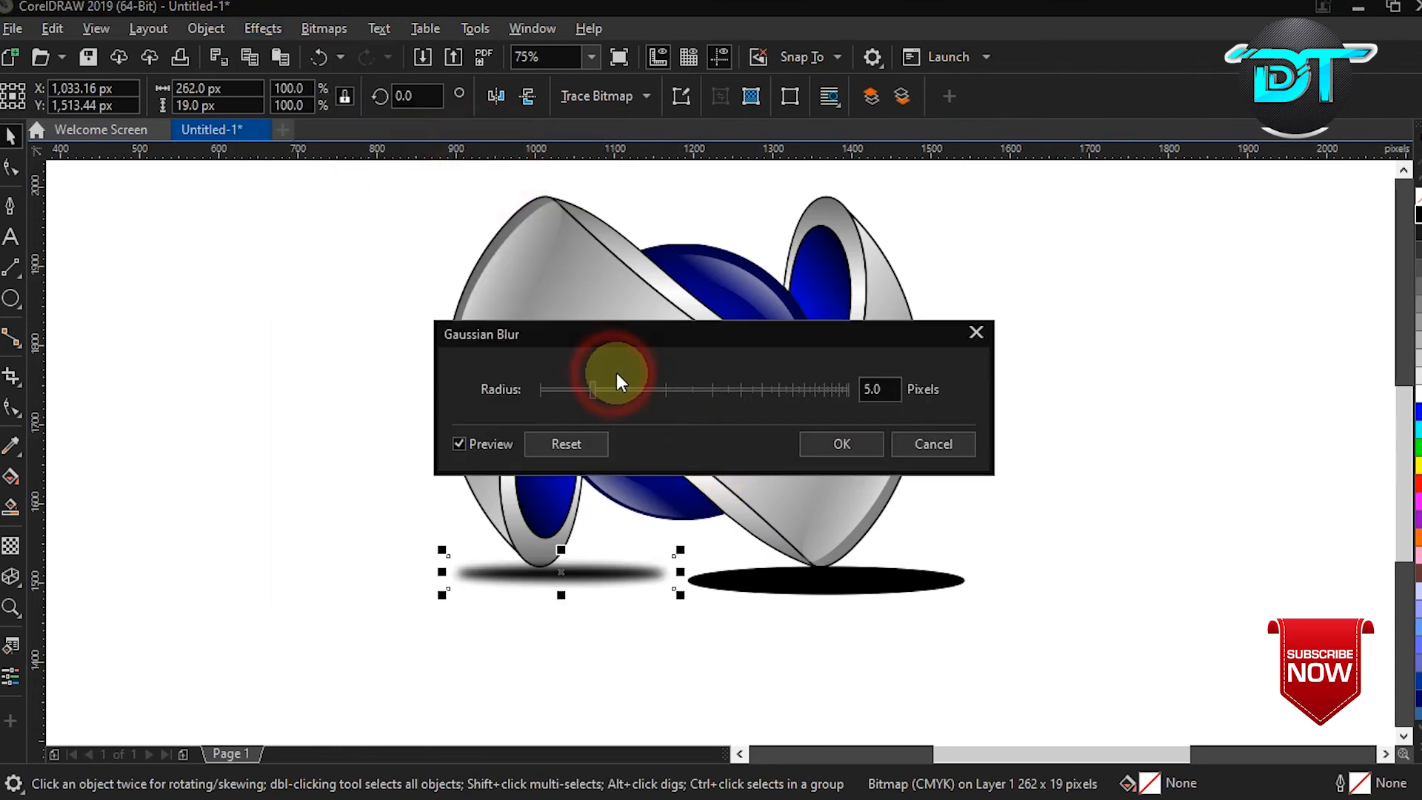
{"action": "left_click_drag", "start_coordinate": [628, 382], "coordinate": [662, 391]}
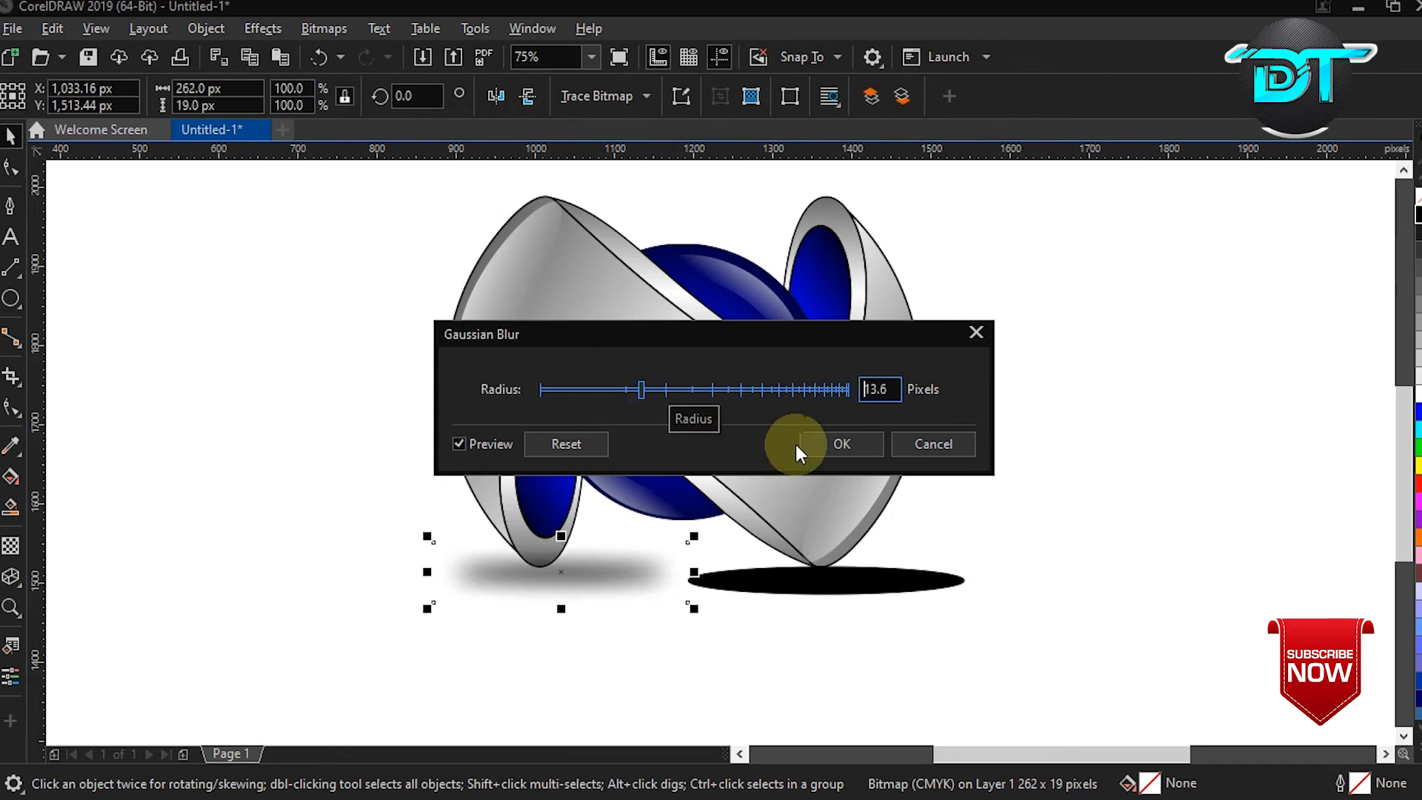
{"action": "left_click", "coordinate": [824, 445]}
Convert the black ellipse beneath the ribbon's right tip to a 300 dpi CMYK bitmap with a transparent background
{"action": "left_click", "coordinate": [822, 581]}
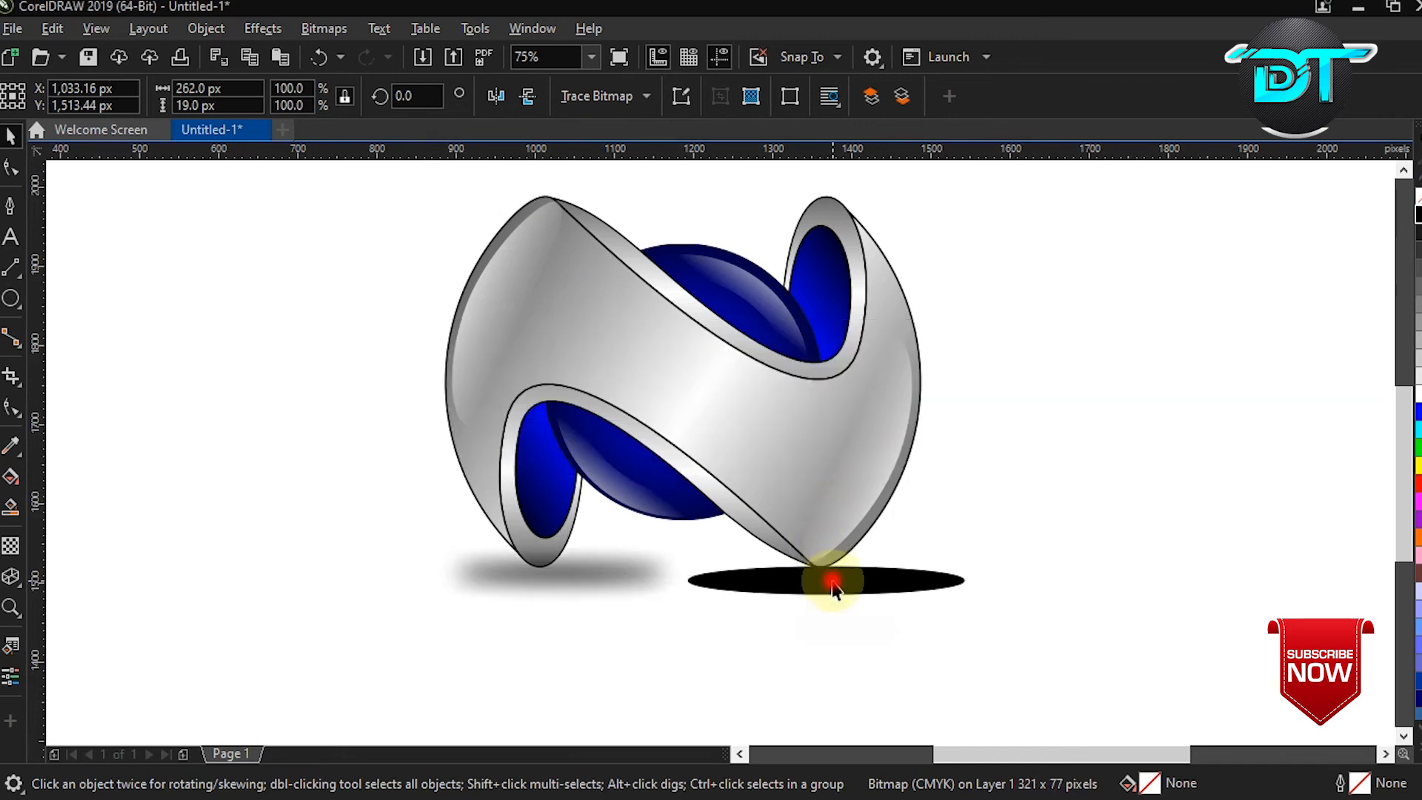
{"action": "left_click", "coordinate": [324, 28]}
{"action": "left_click", "coordinate": [374, 54]}
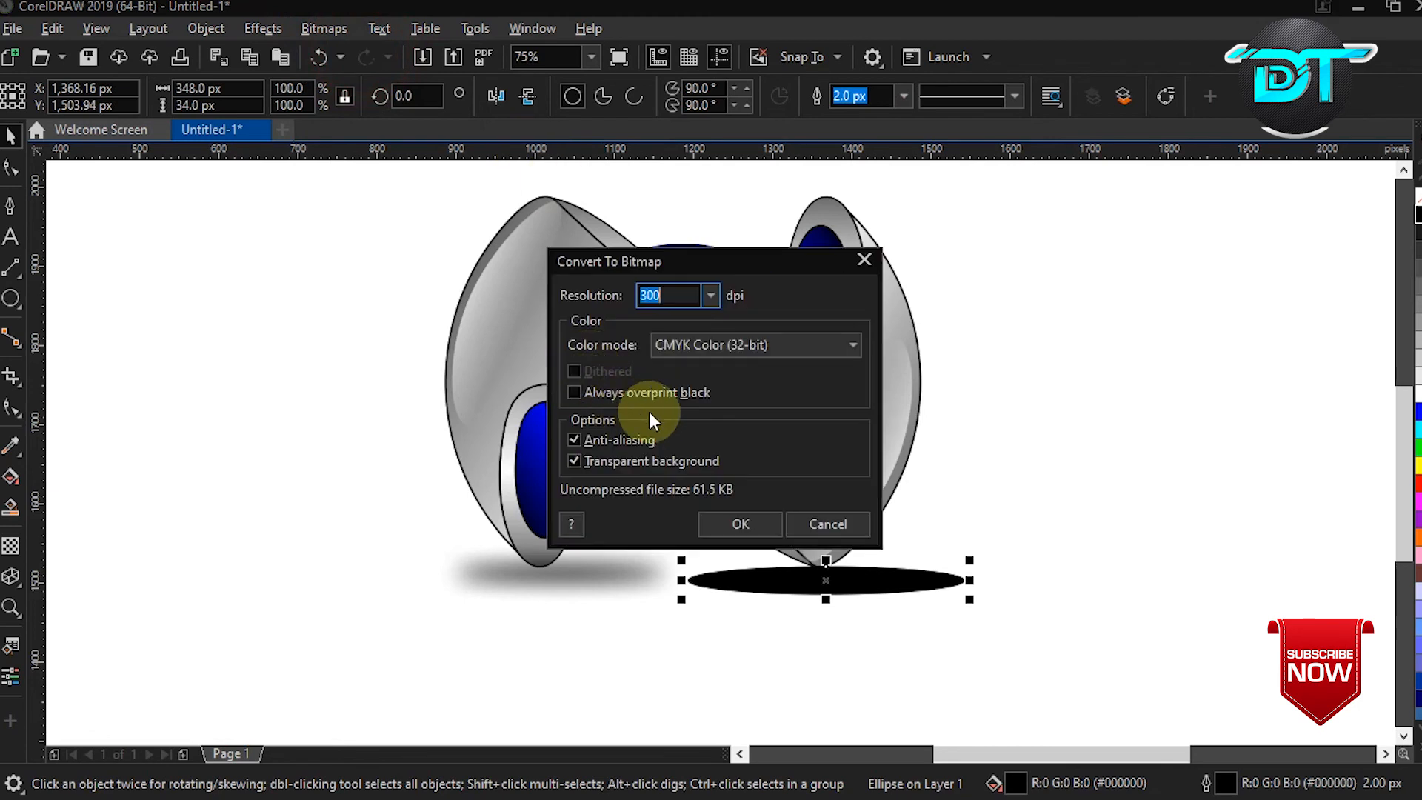
{"action": "left_click", "coordinate": [729, 524]}
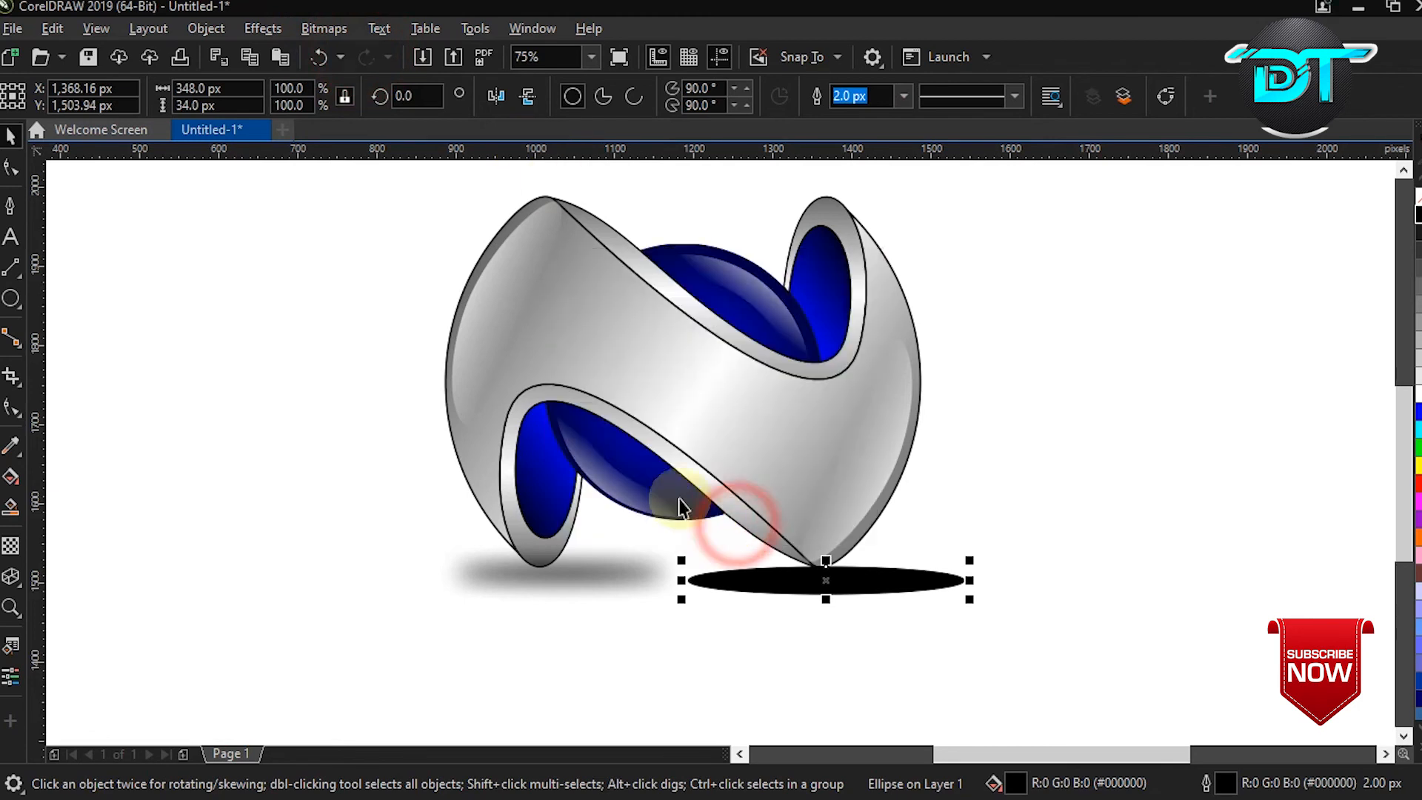
Apply a Gaussian Blur with a radius of 19.3 pixels to the right ellipse bitmap
{"action": "left_click", "coordinate": [263, 29]}
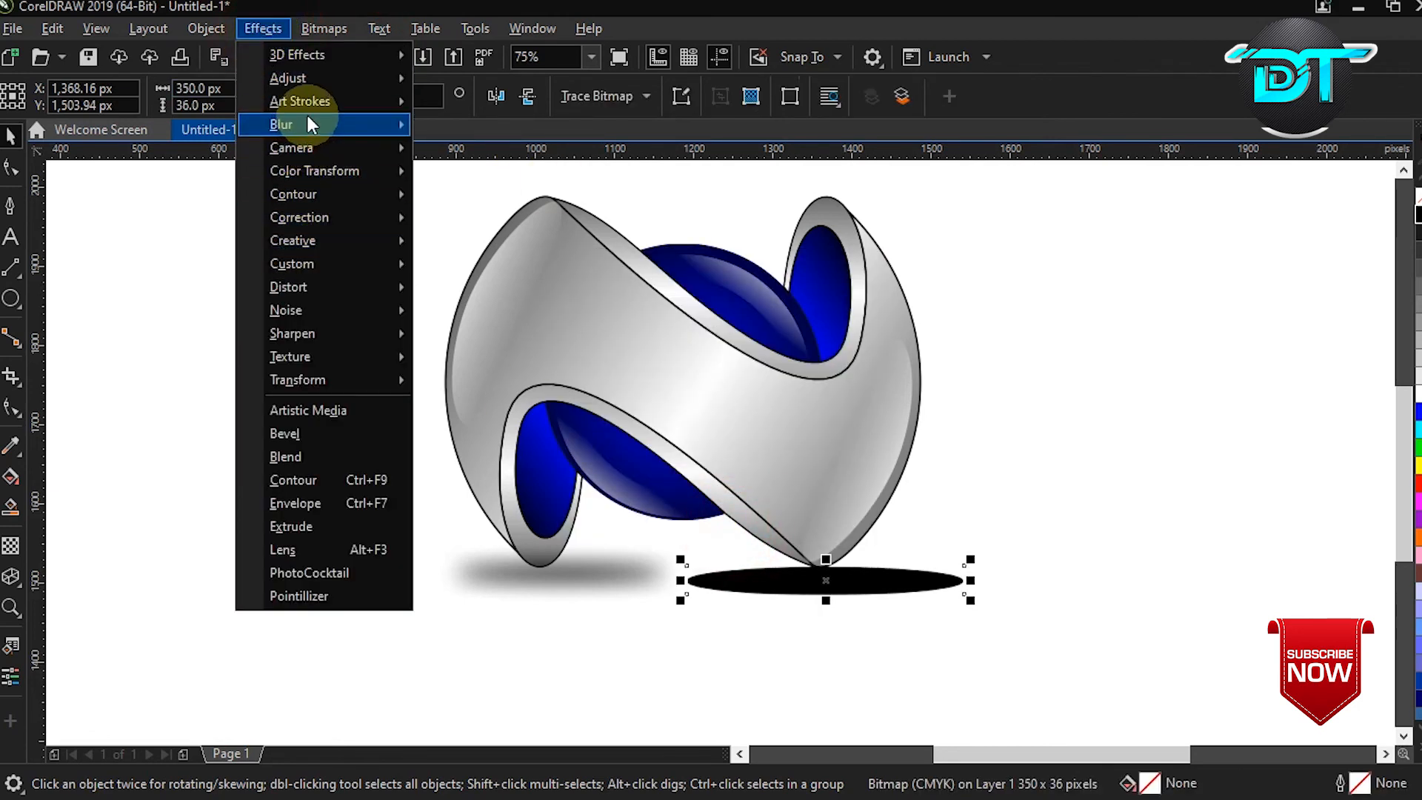
{"action": "mouse_move", "coordinate": [311, 123]}
{"action": "left_click", "coordinate": [464, 152]}
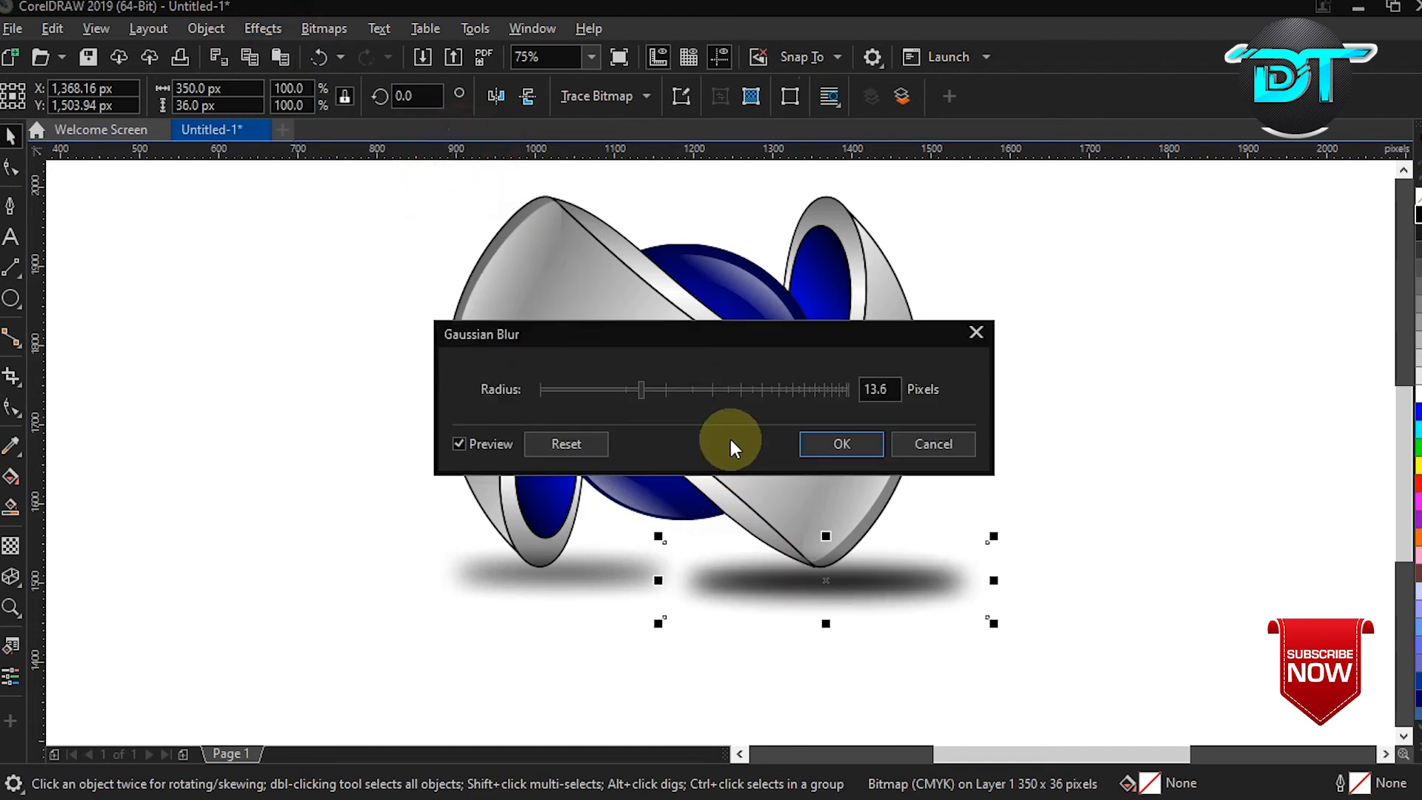
{"action": "left_click", "coordinate": [663, 394]}
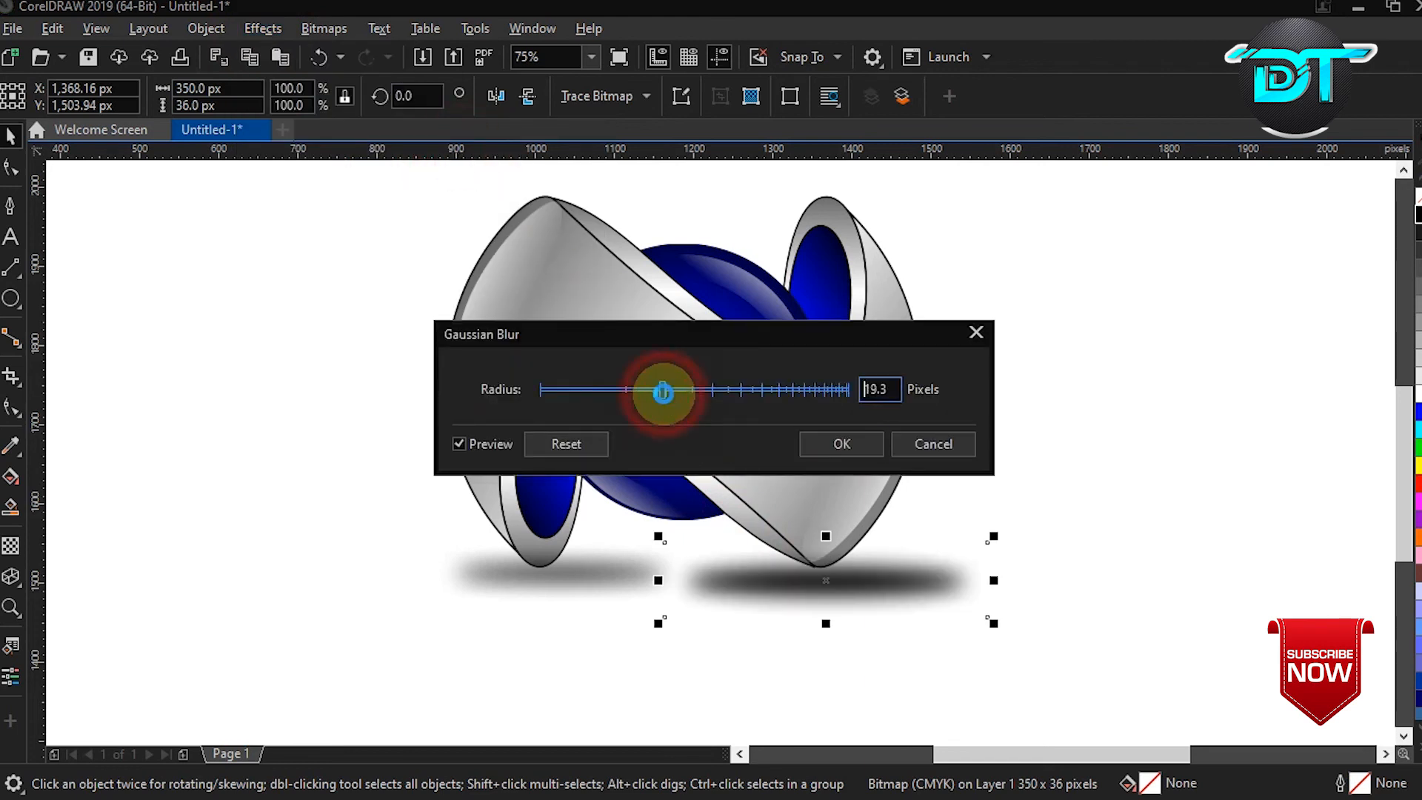
{"action": "left_click", "coordinate": [824, 444]}
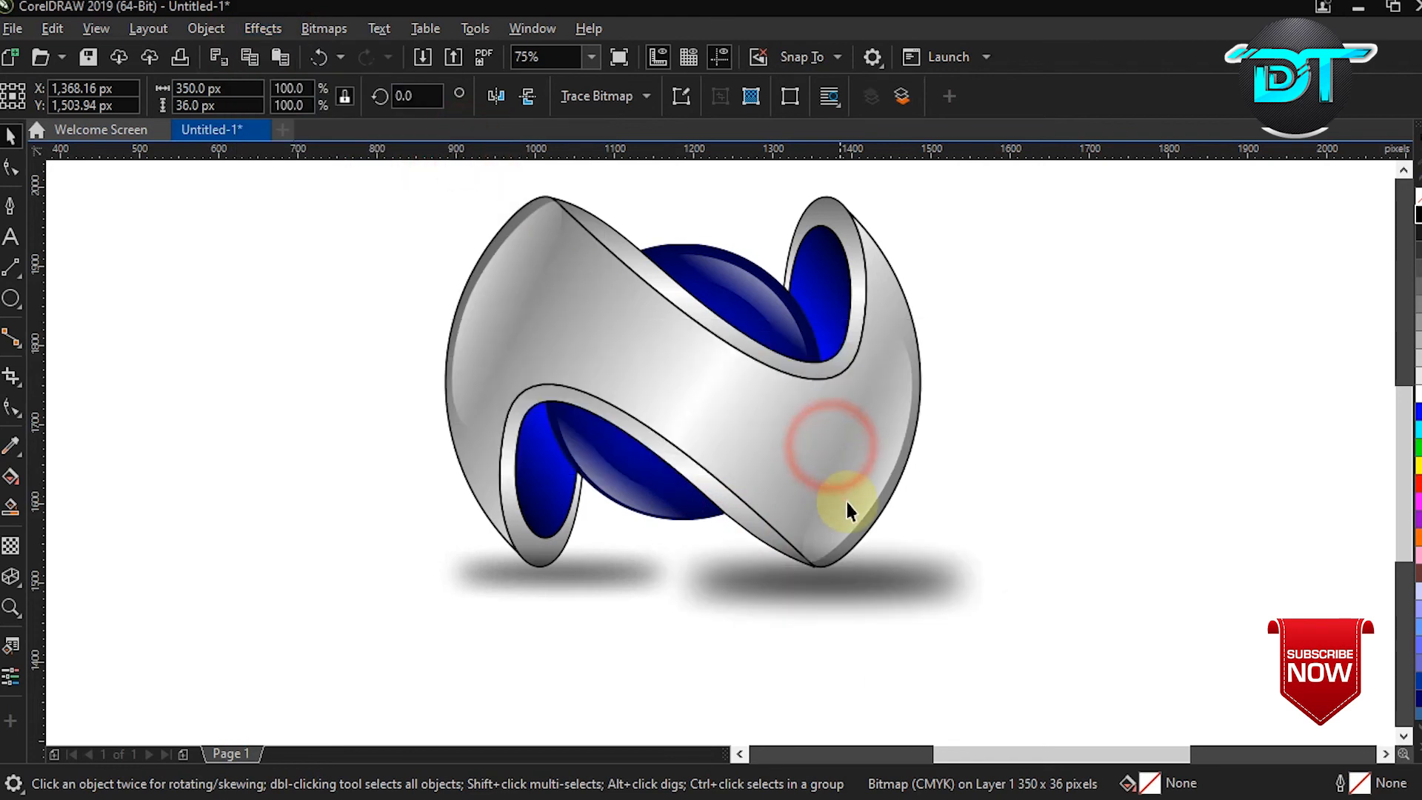
Select both blurred shadows and send them to the back of the page, behind the ribbon
{"action": "left_click", "coordinate": [827, 593]}
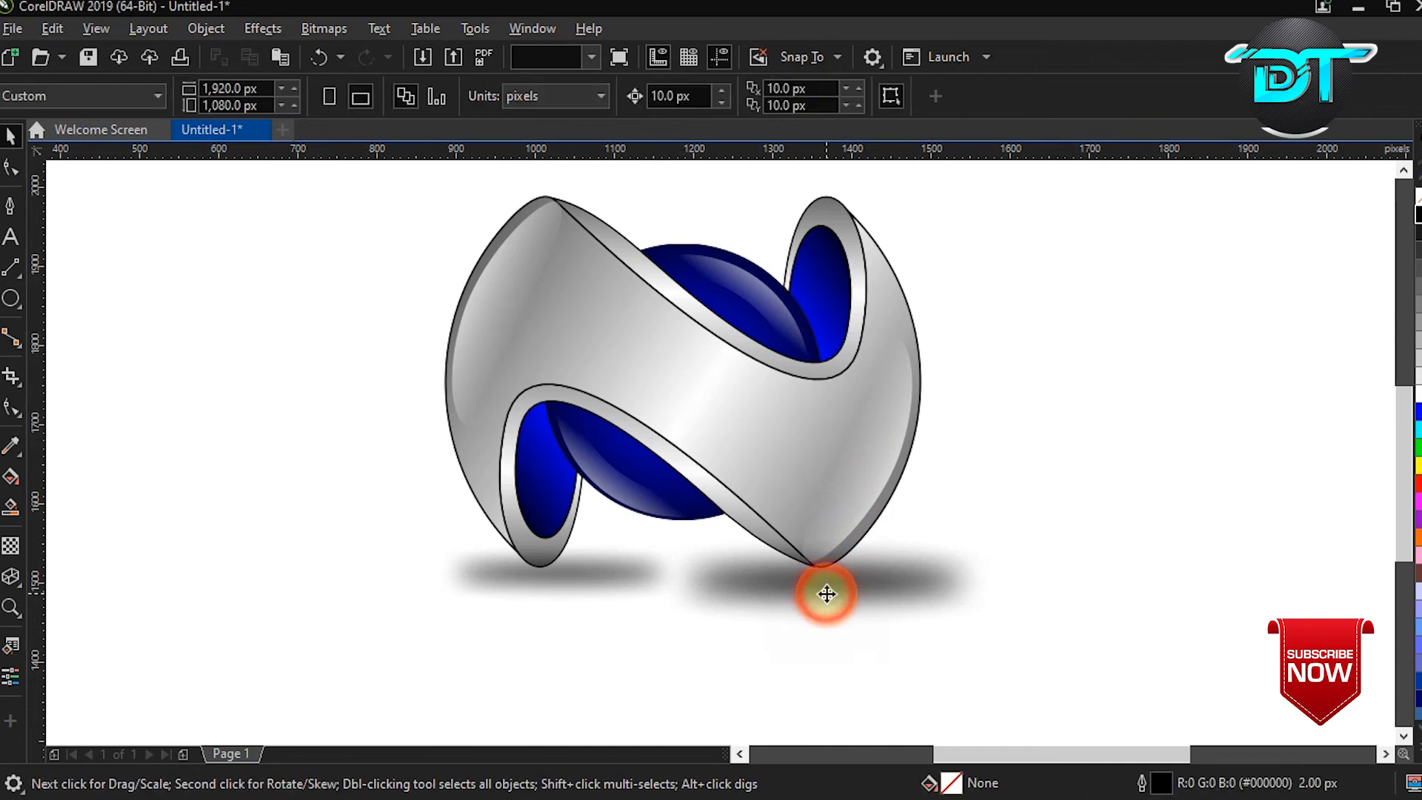
{"action": "left_click", "coordinate": [578, 576], "text": "shift"}
{"action": "right_click", "coordinate": [579, 577]}
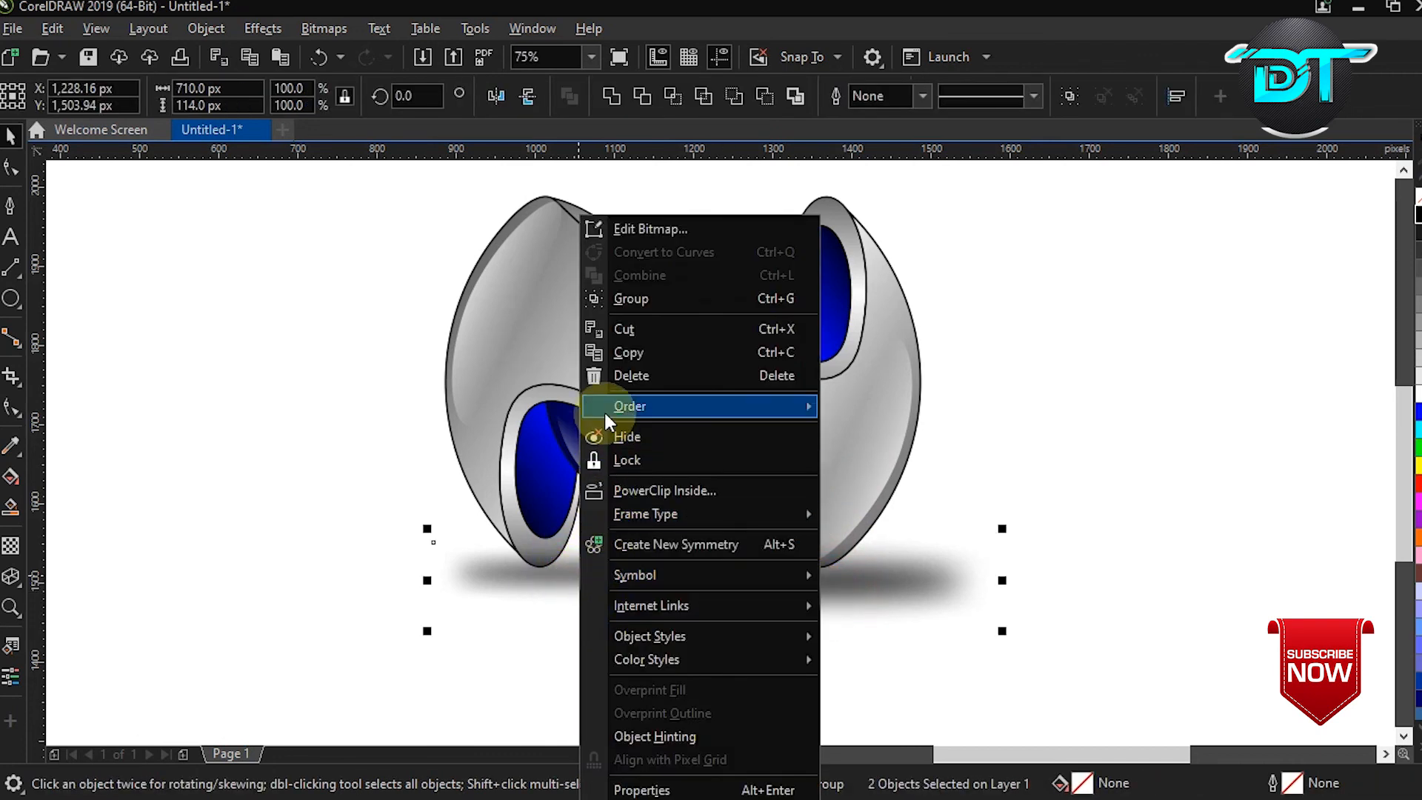
{"action": "mouse_move", "coordinate": [777, 397]}
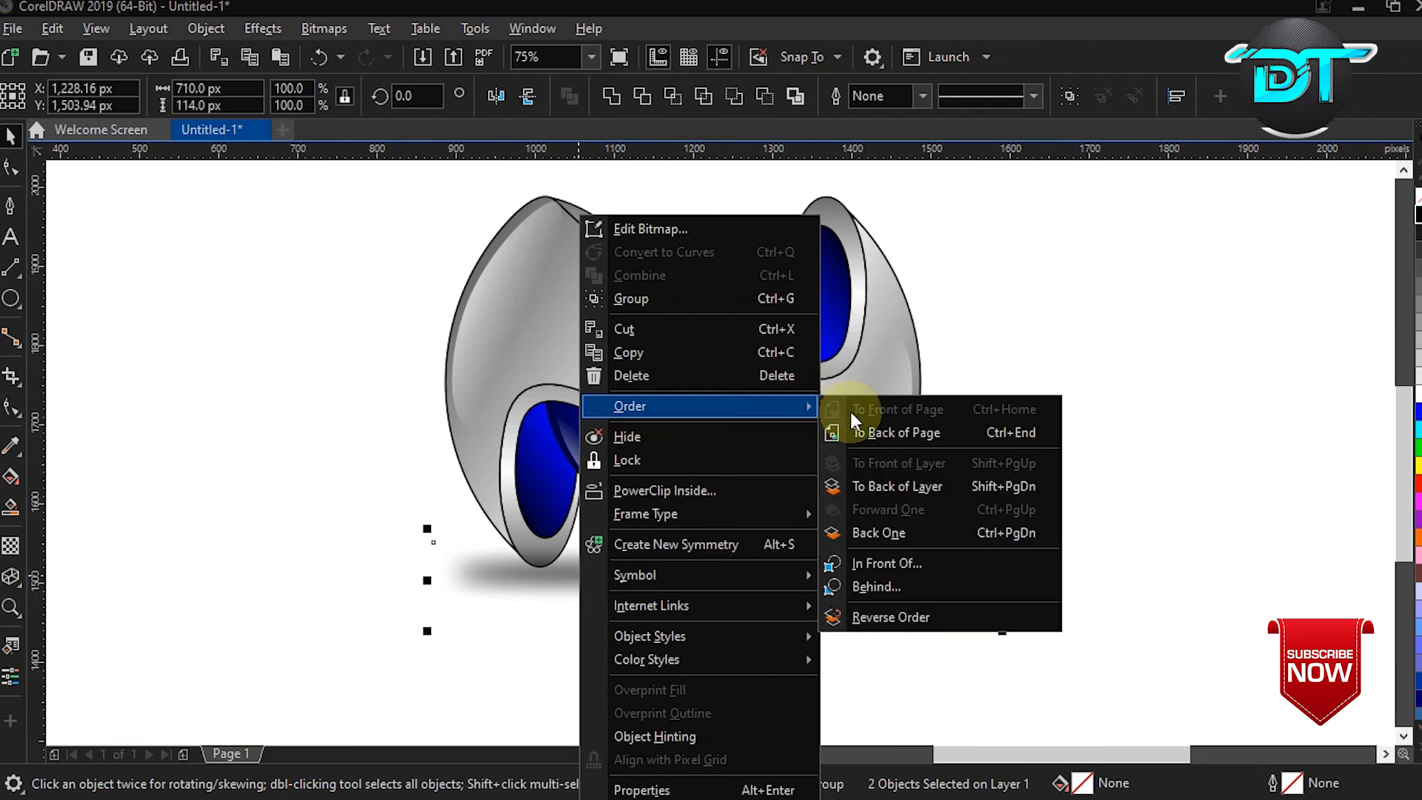
{"action": "left_click", "coordinate": [872, 435]}
{"action": "left_click", "coordinate": [1037, 468]}
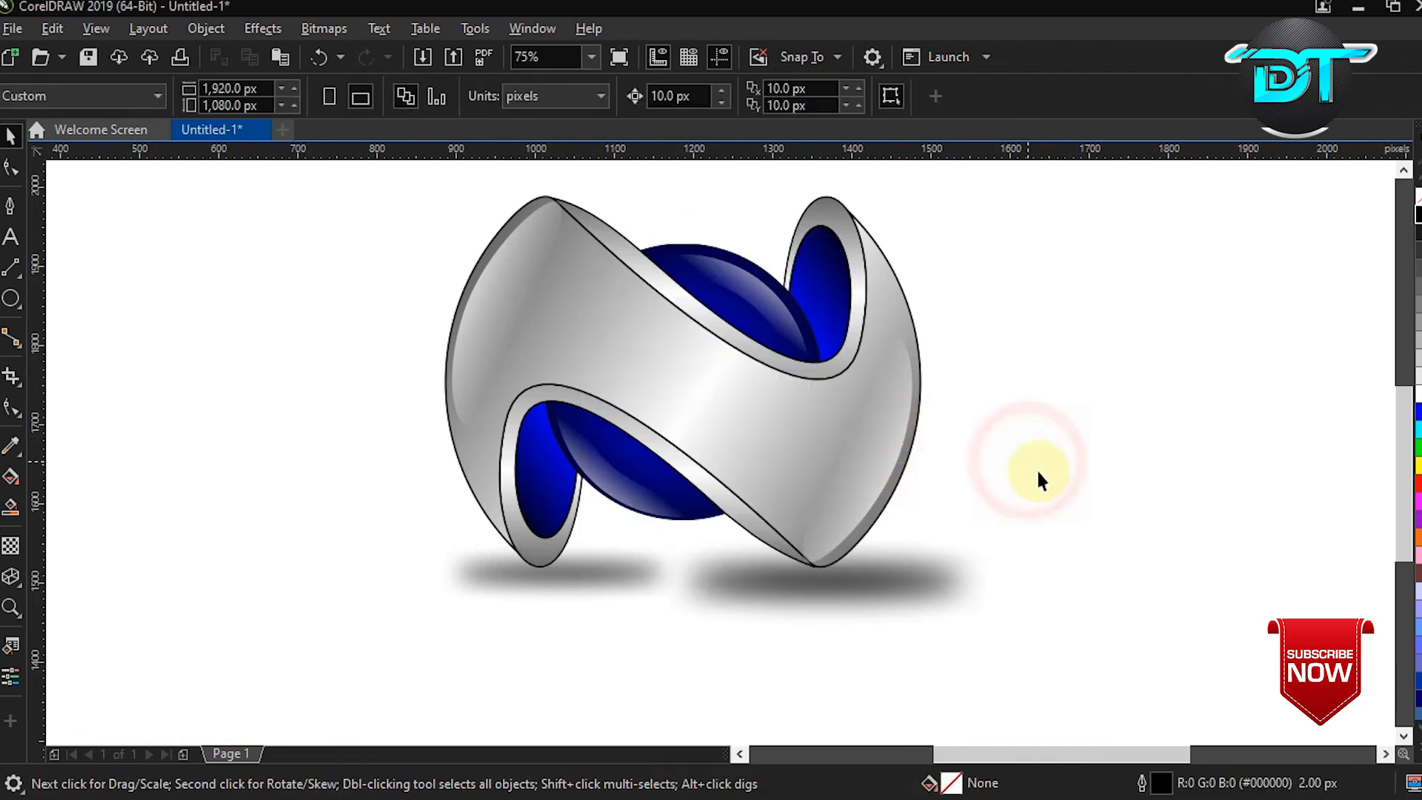
Remove the outlines from all objects of the logo at once
{"action": "scroll", "coordinate": [1407, 501], "scroll_direction": "up", "scroll_amount": 2}
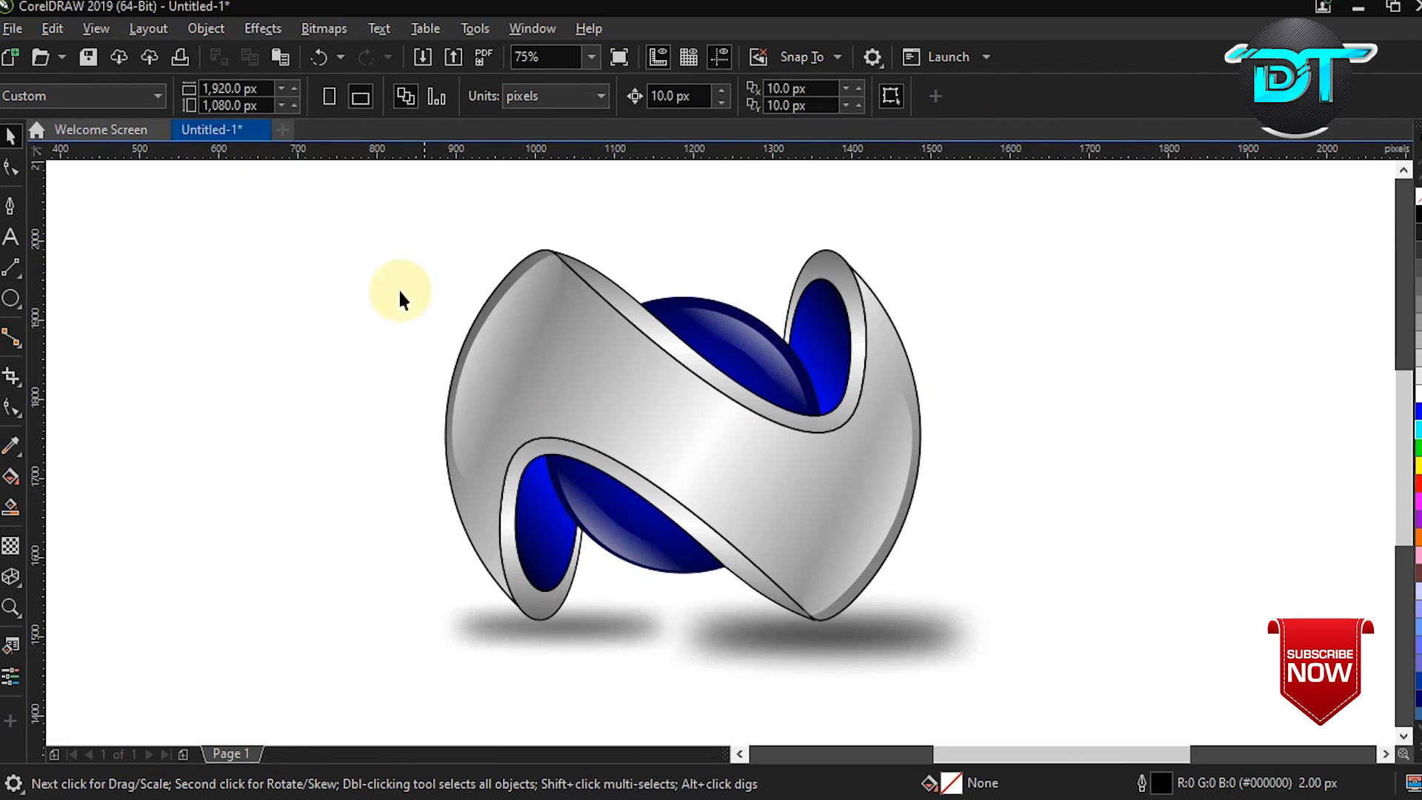
{"action": "key", "text": "ctrl+a"}
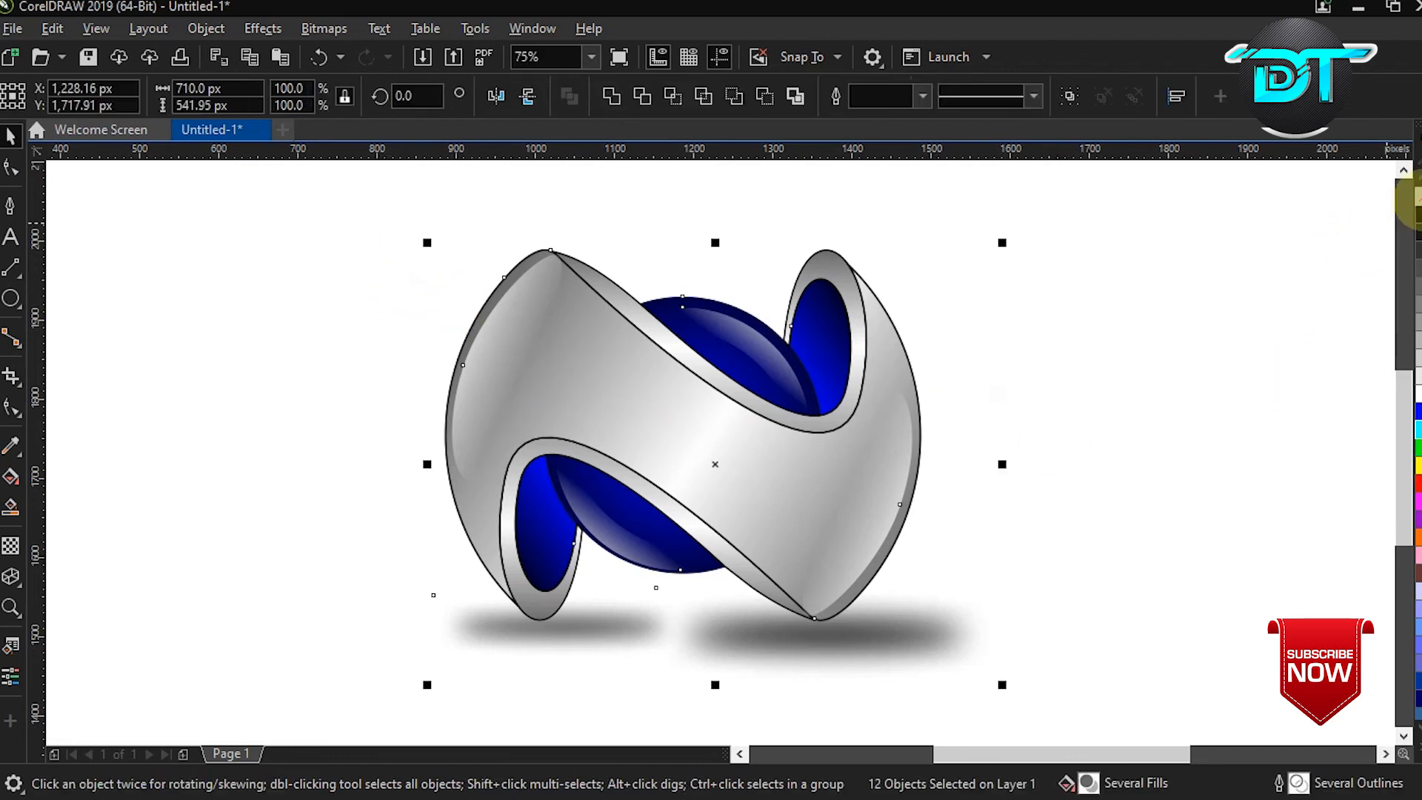
{"action": "left_click", "coordinate": [1160, 374]}
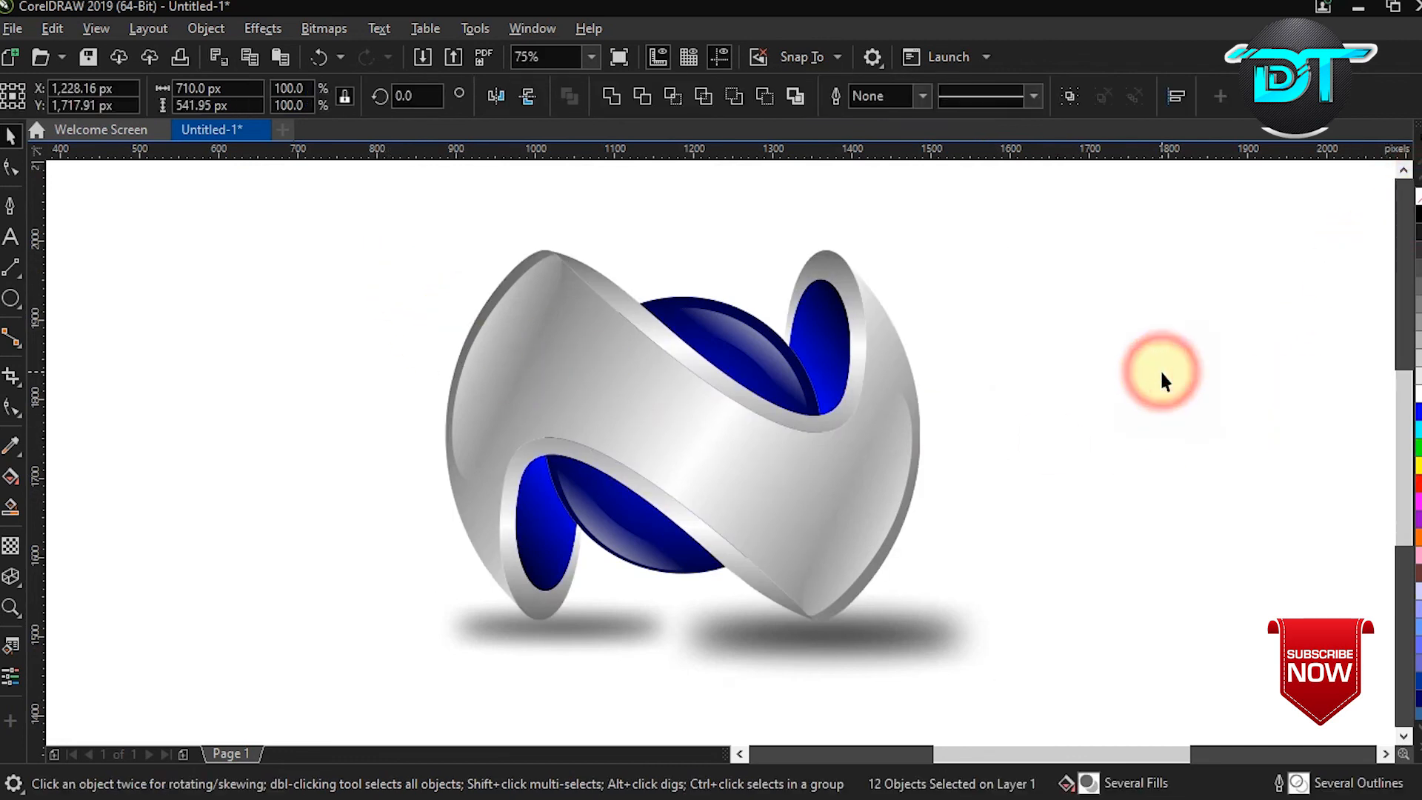
Draw a rectangle about 1,912 by 1,096 px over the whole page and fill it with light grey, RGB 204, 204, 204
{"action": "key", "text": "z"}
{"action": "right_click", "coordinate": [1110, 476]}
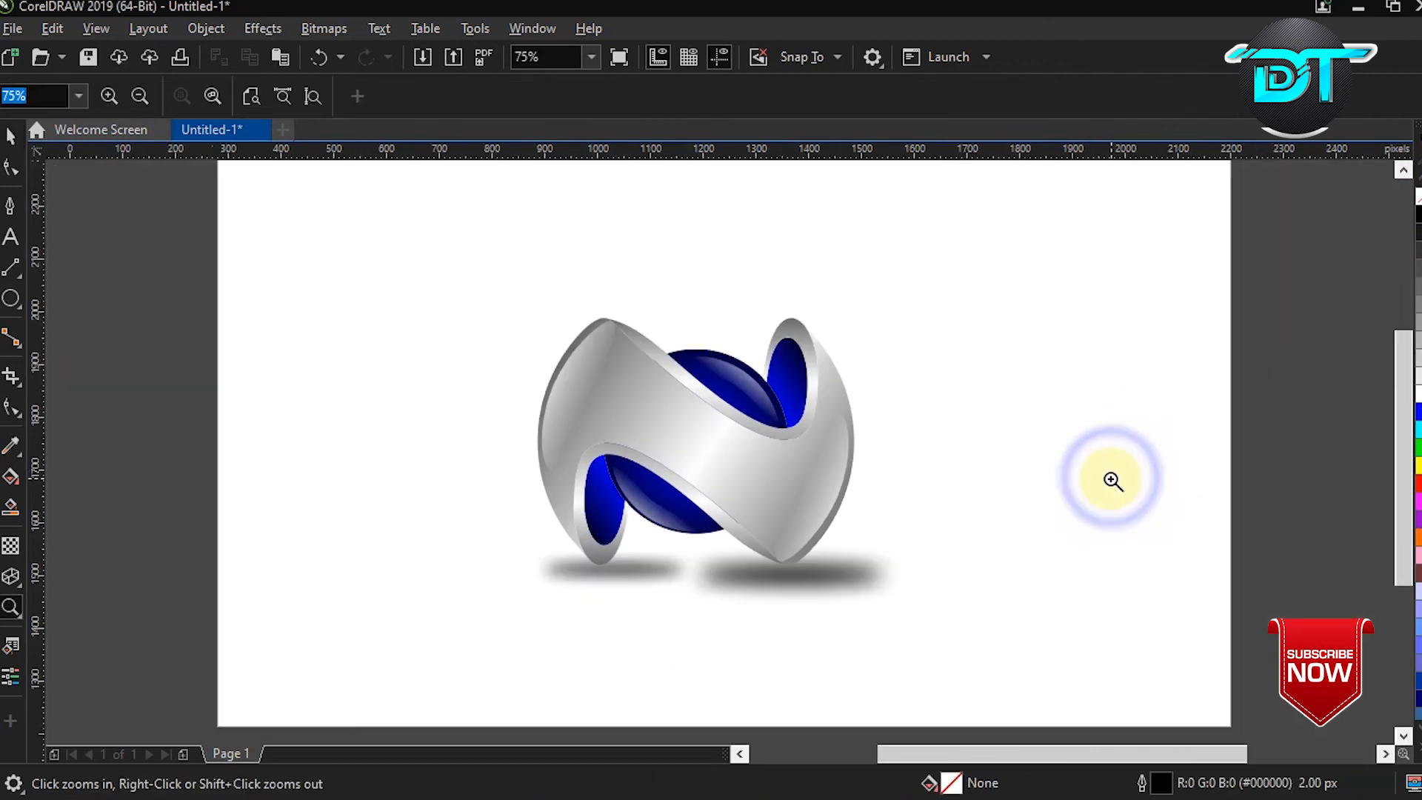
{"action": "right_click", "coordinate": [1111, 480]}
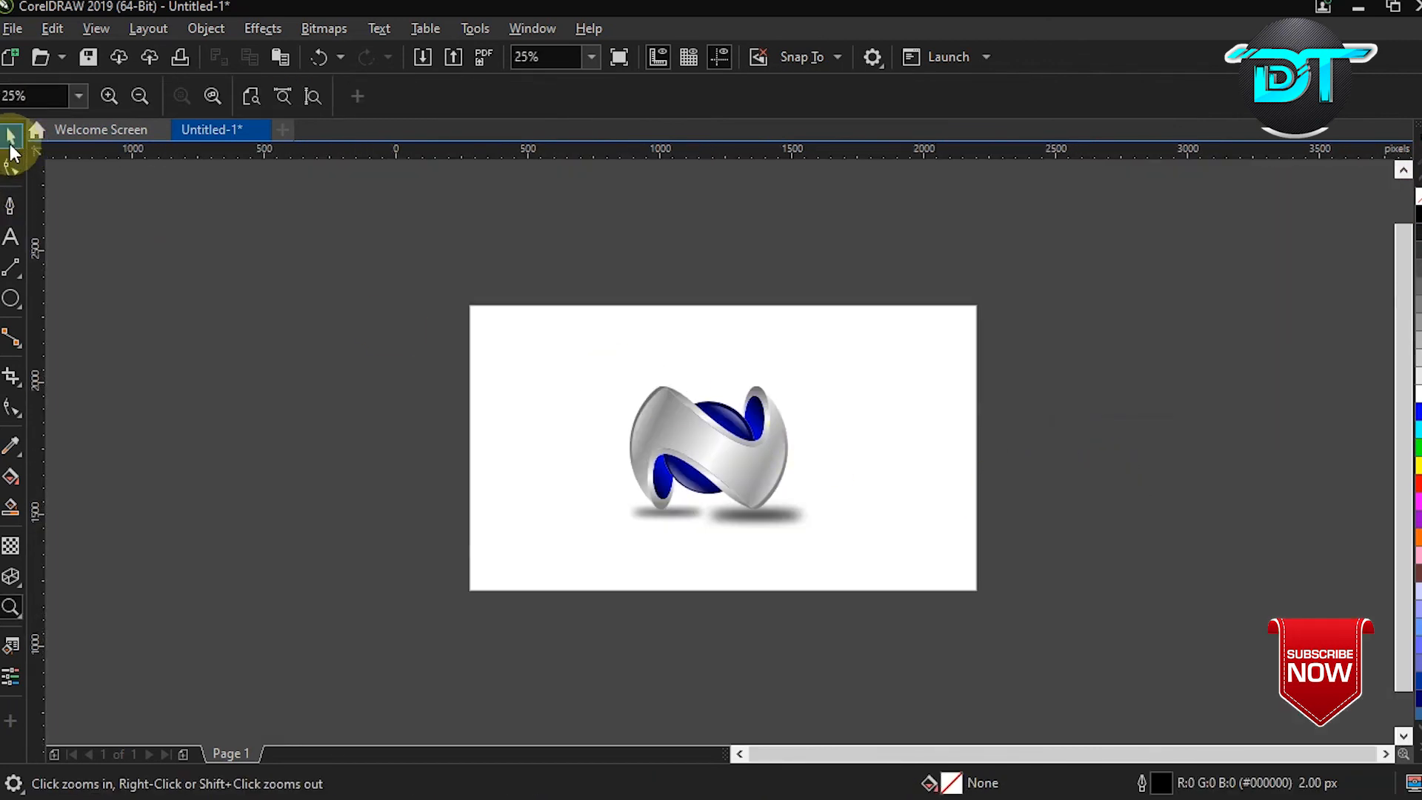
{"action": "left_click", "coordinate": [10, 149]}
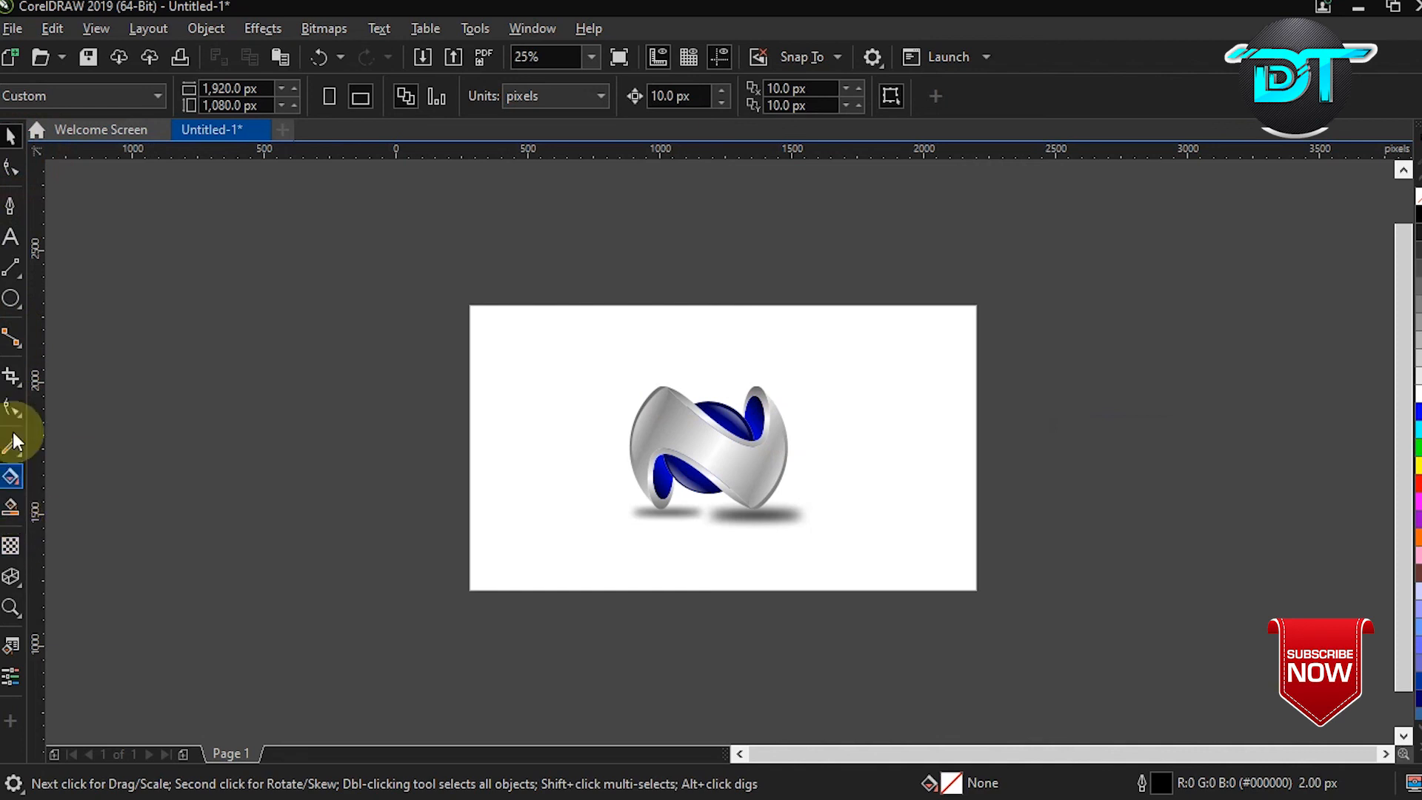
{"action": "left_click", "coordinate": [19, 317]}
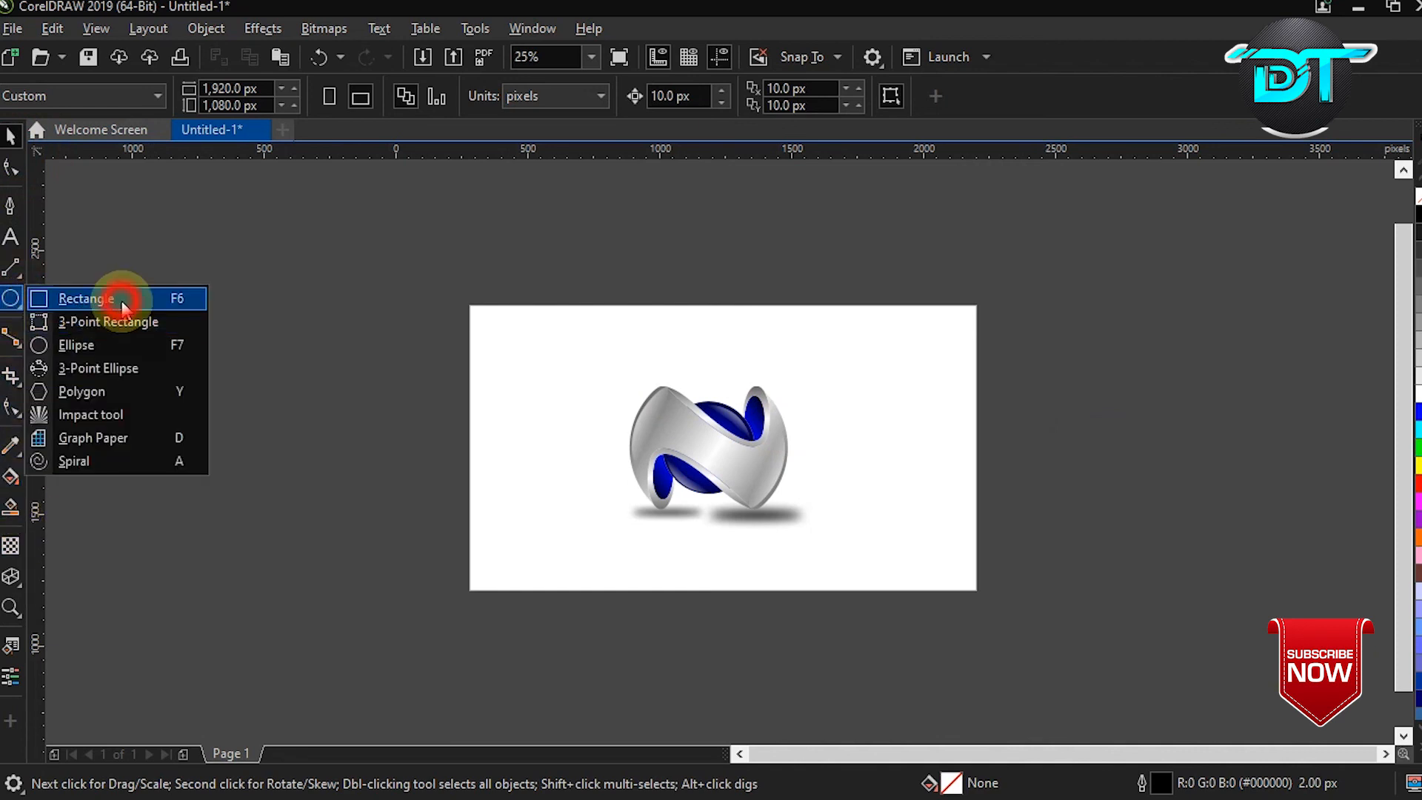
{"action": "left_click", "coordinate": [117, 295]}
{"action": "left_click_drag", "start_coordinate": [471, 305], "coordinate": [976, 592]}
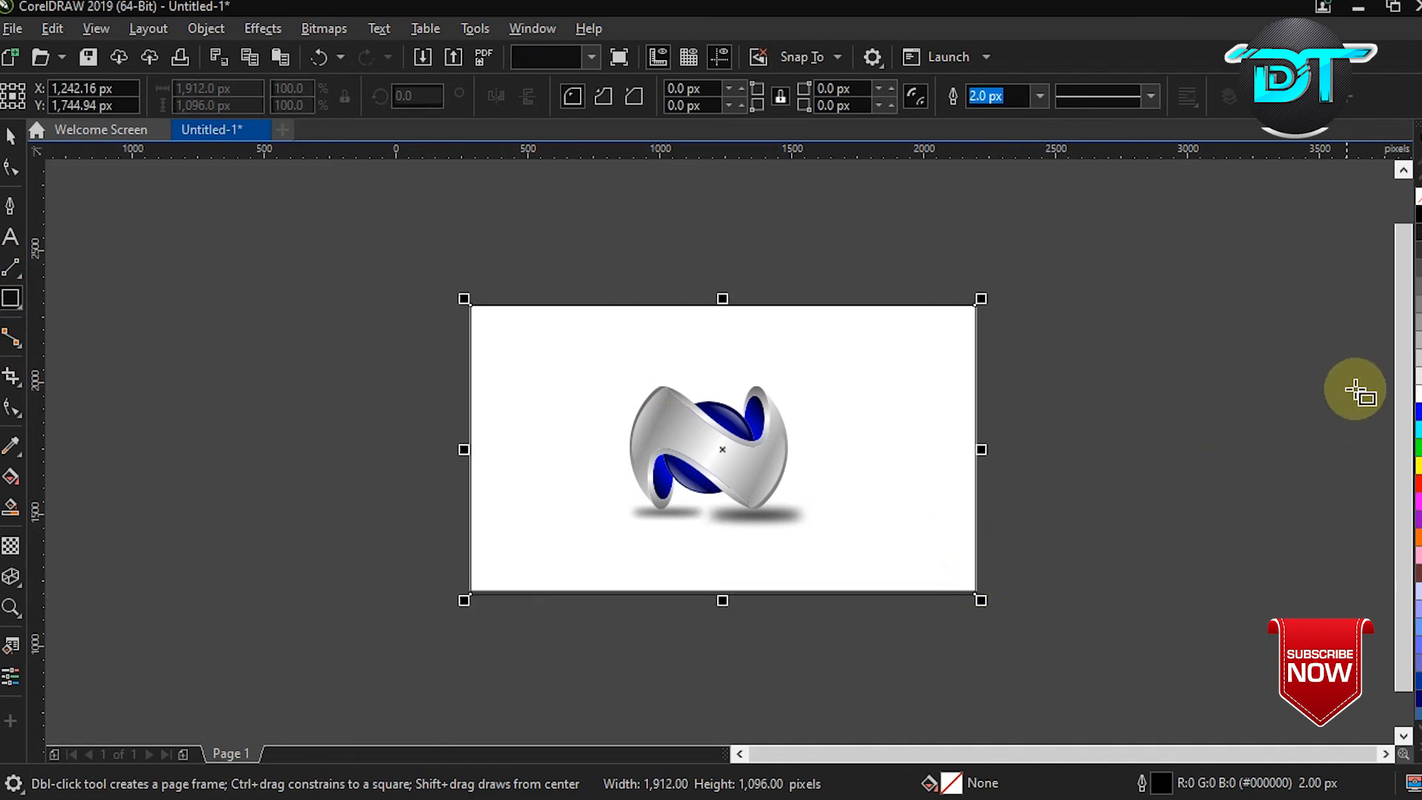
{"action": "left_click", "coordinate": [1415, 361]}
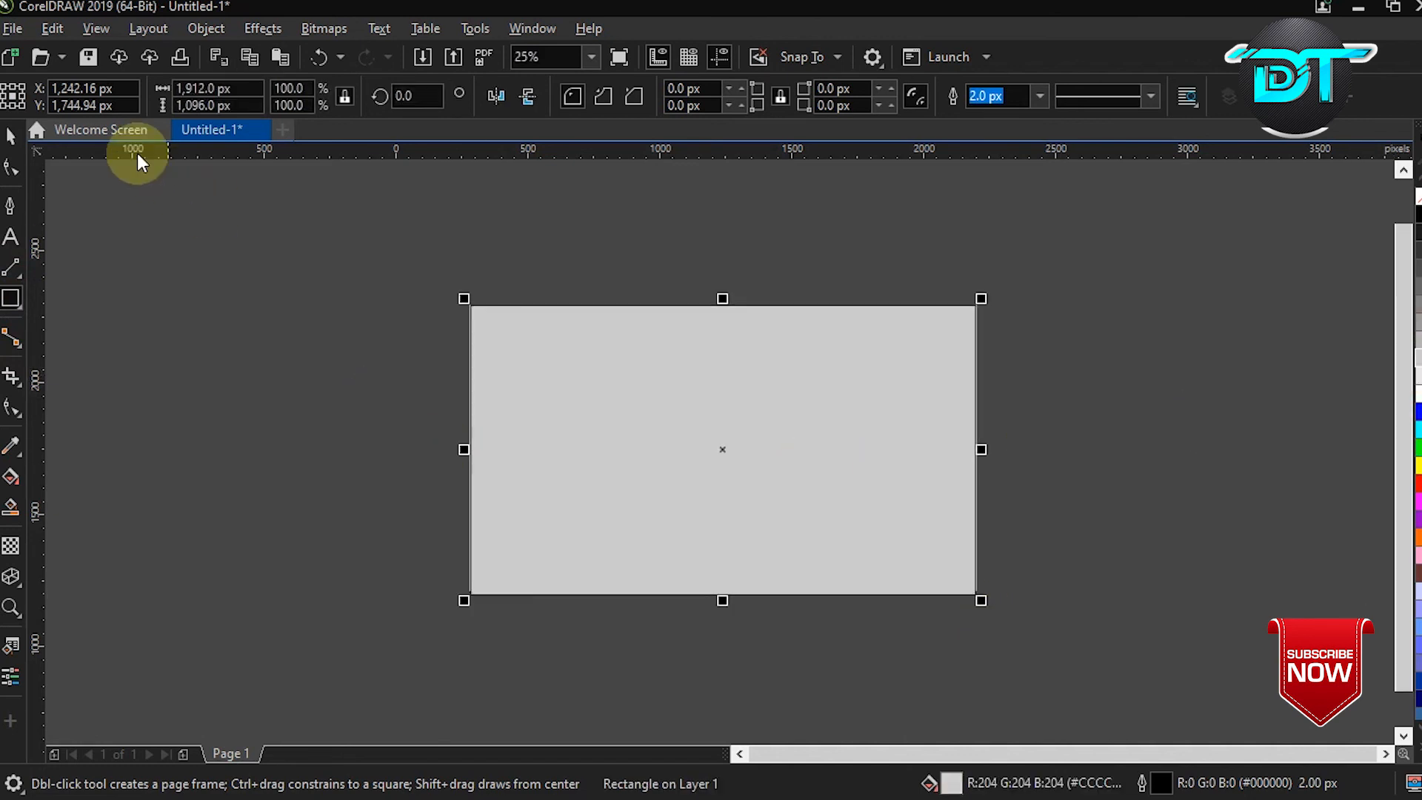
Give the rectangle an elliptical fountain fill with a white centre and a darker grey outer colour, stretched beyond the page edges
{"action": "left_click", "coordinate": [12, 478]}
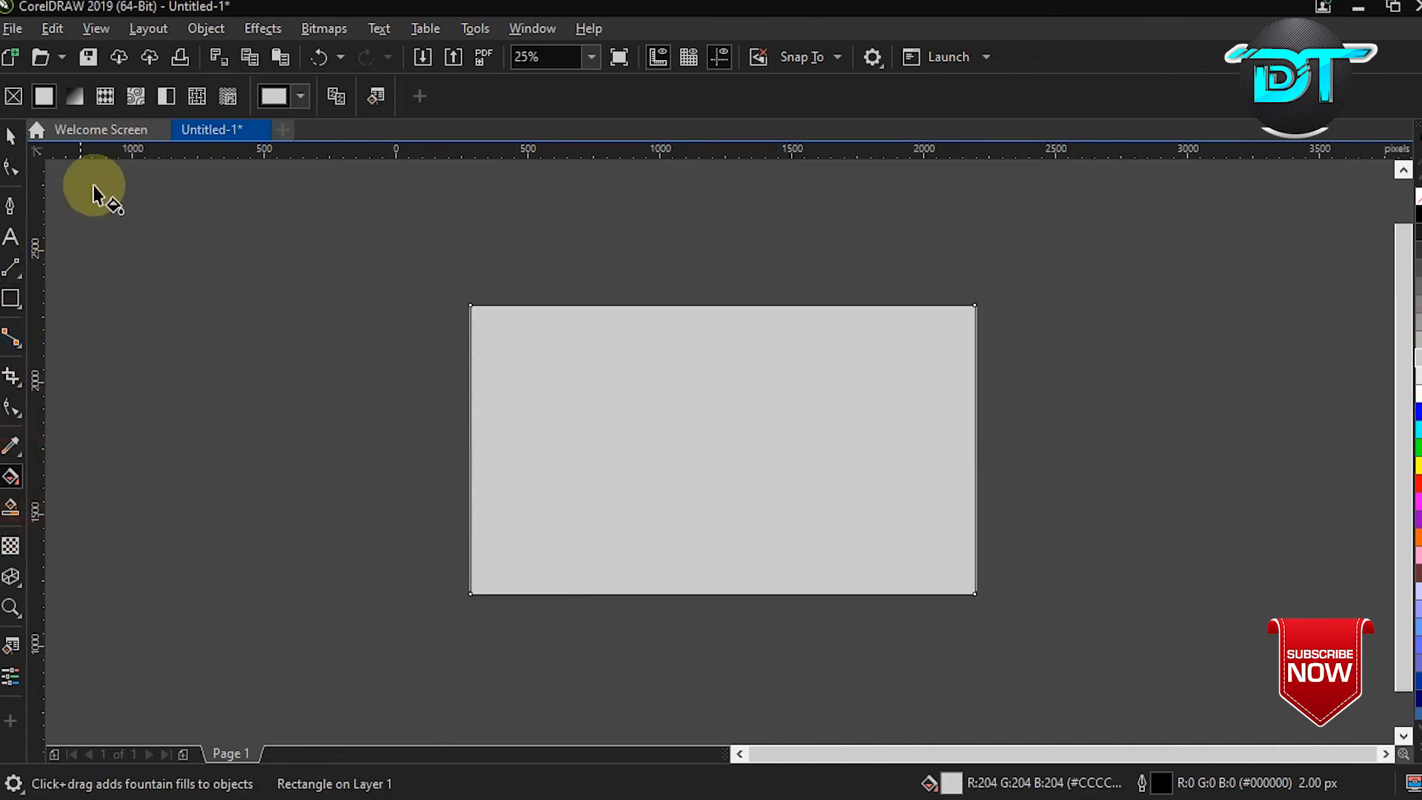
{"action": "left_click", "coordinate": [74, 96]}
{"action": "left_click", "coordinate": [370, 98]}
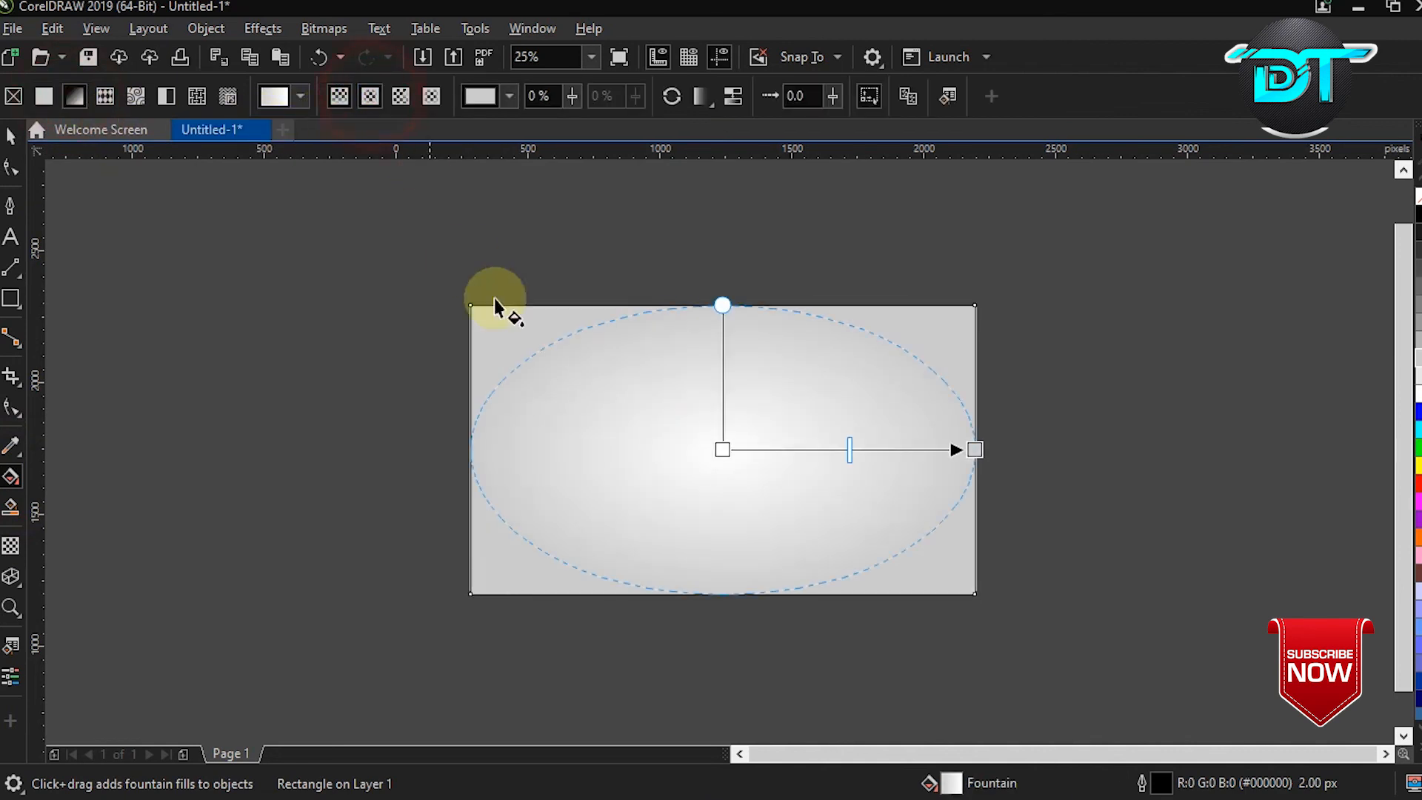
{"action": "left_click_drag", "start_coordinate": [970, 449], "coordinate": [1079, 451]}
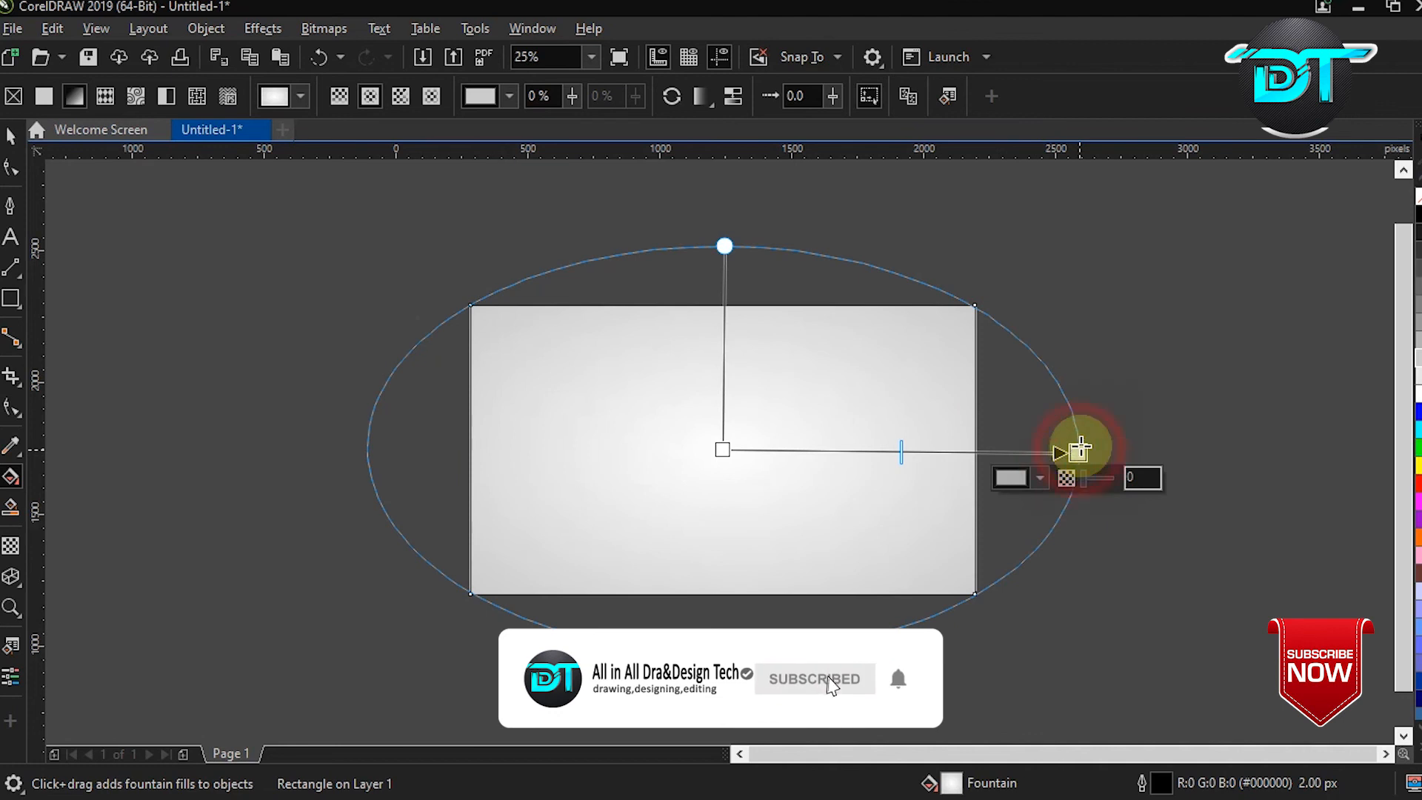
{"action": "left_click", "coordinate": [1415, 334]}
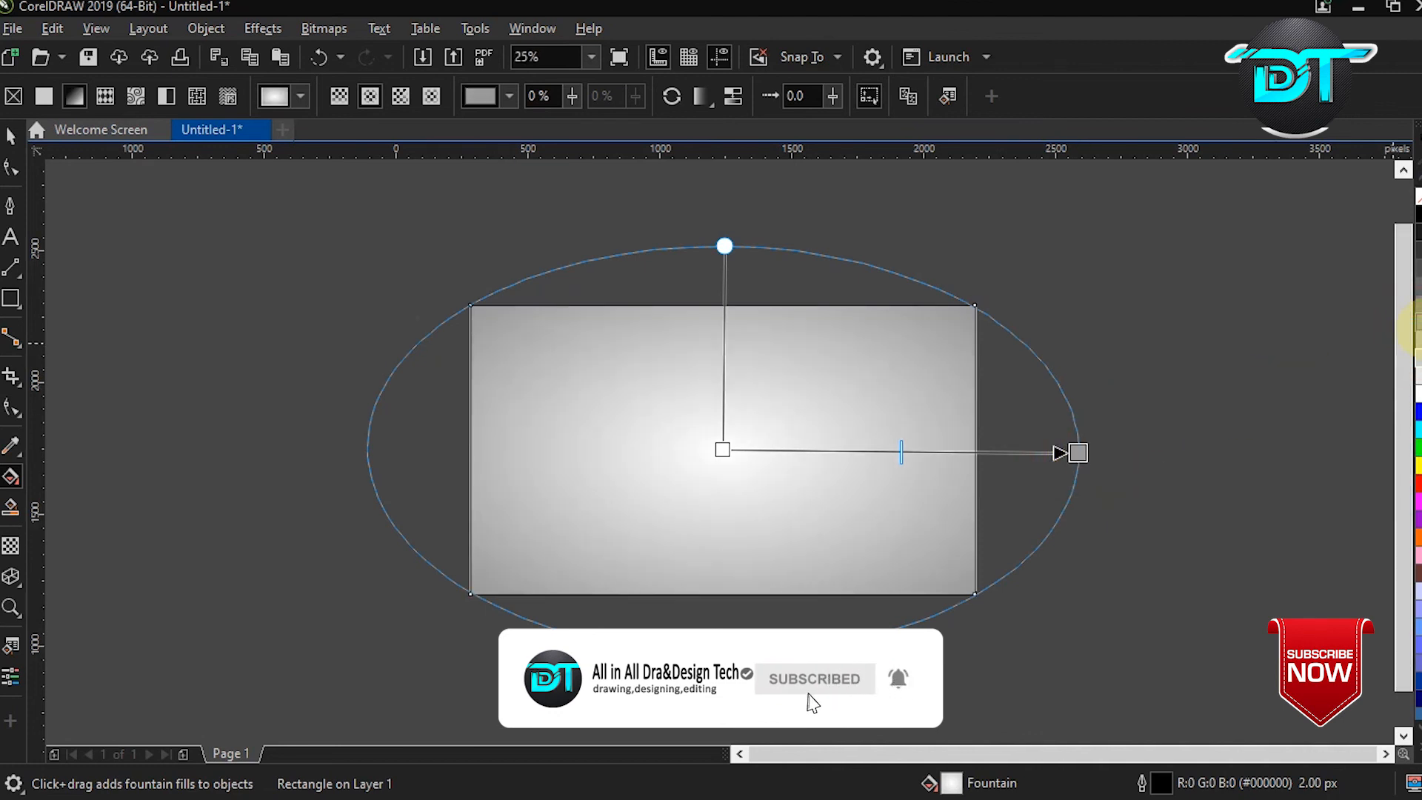
{"action": "left_click", "coordinate": [1416, 338]}
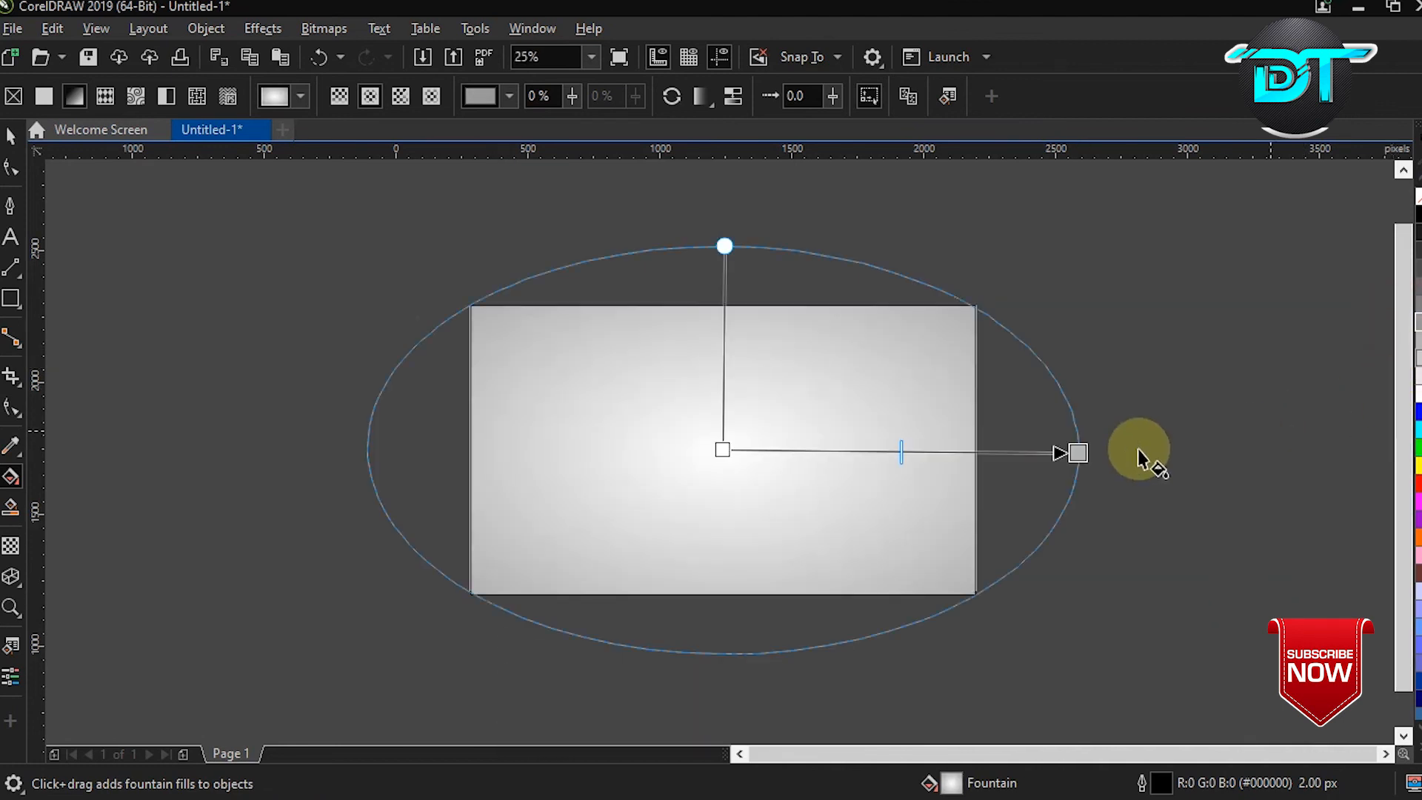
Send the gradient rectangle to the back of the page, behind the logo and its shadows
{"action": "key", "text": "space"}
{"action": "right_click", "coordinate": [850, 397]}
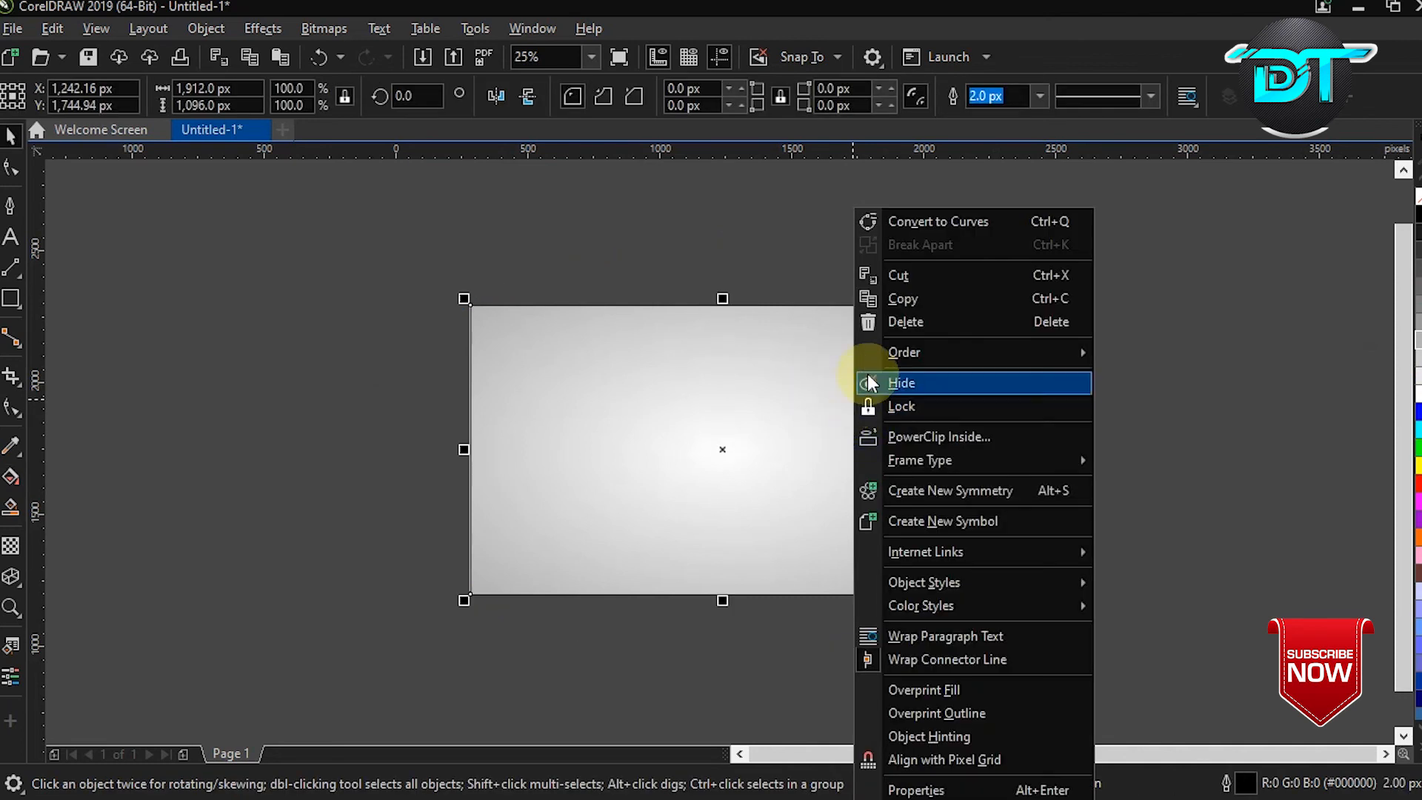
{"action": "mouse_move", "coordinate": [890, 354]}
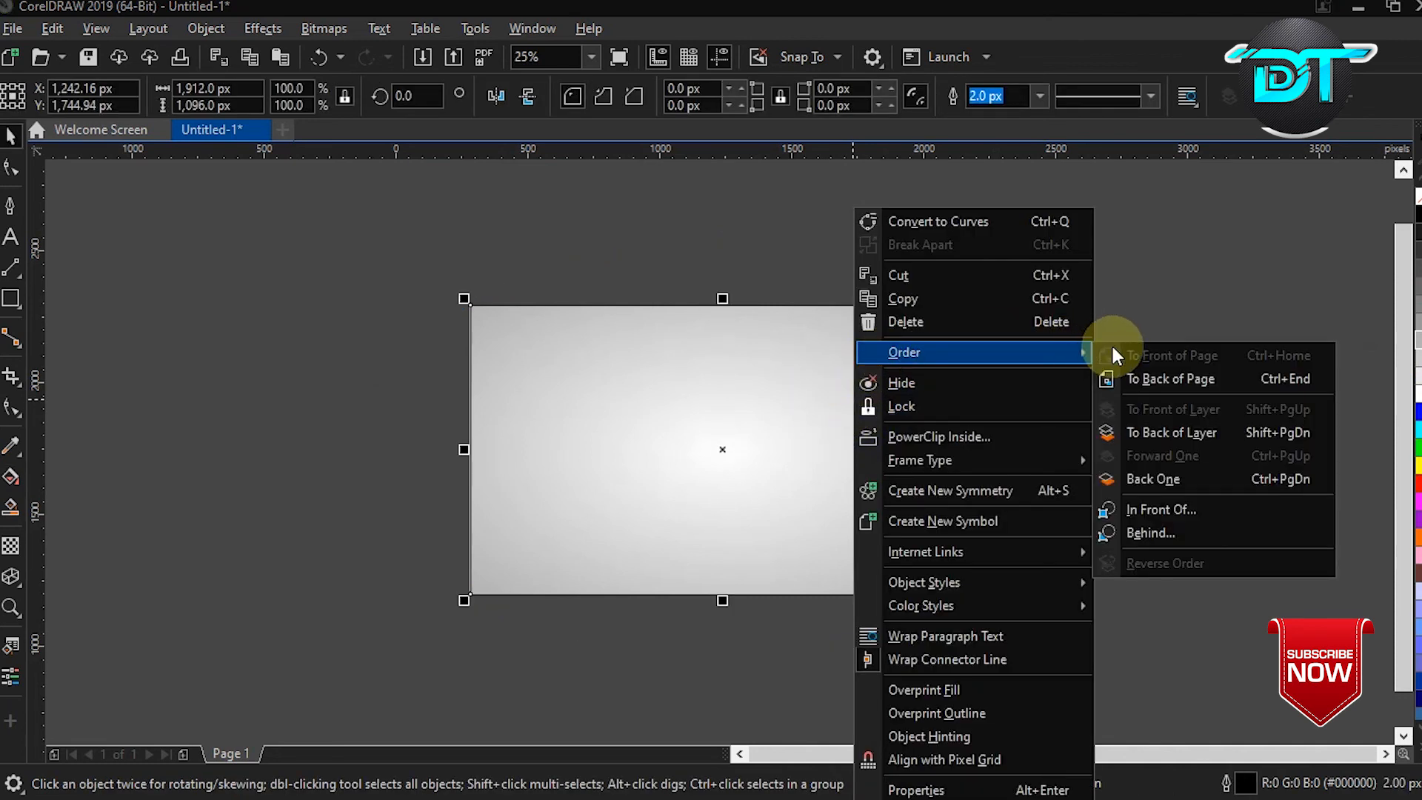
{"action": "left_click", "coordinate": [1169, 381]}
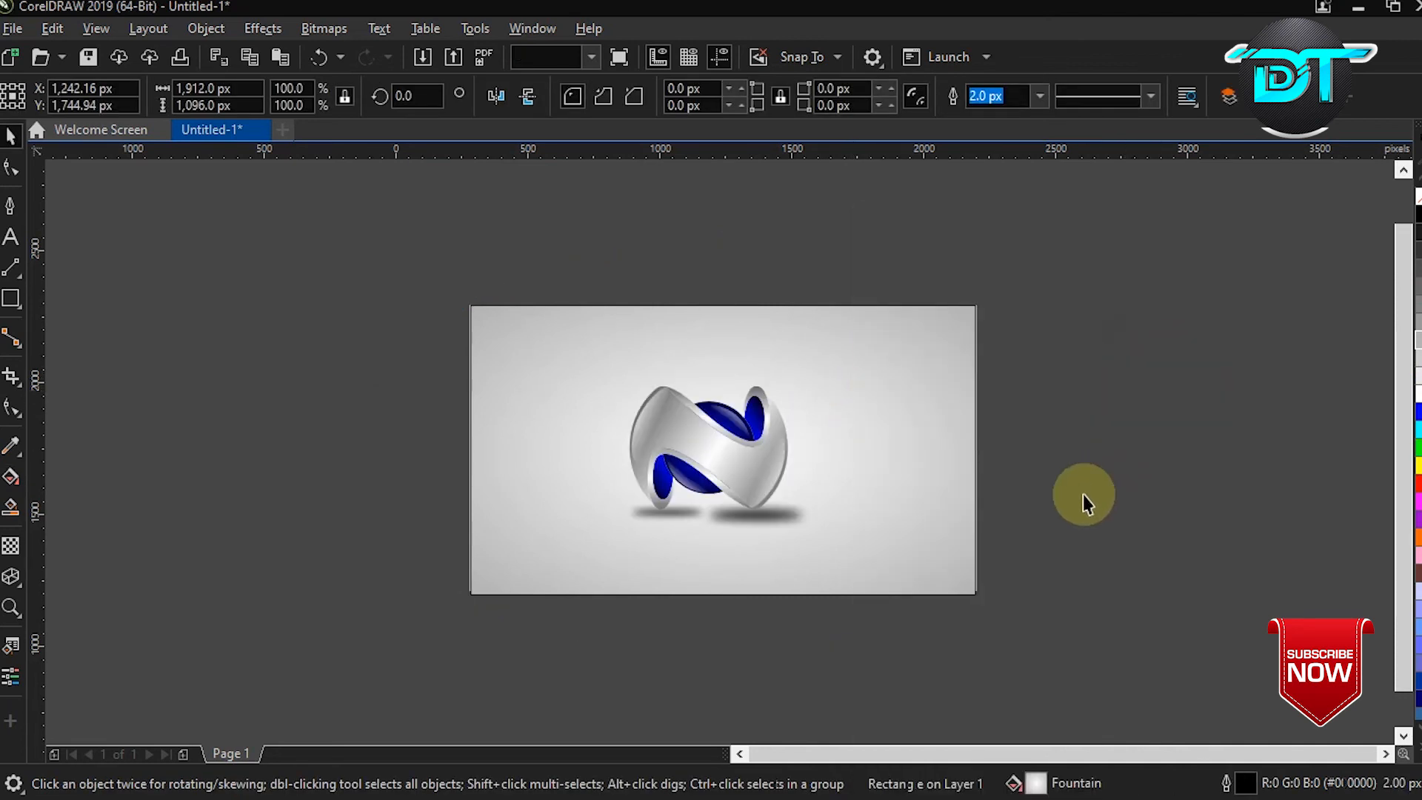
{"action": "left_click", "coordinate": [762, 603]}
Zoom in on the finished artwork and examine it in full-screen preview
{"action": "key", "text": "z"}
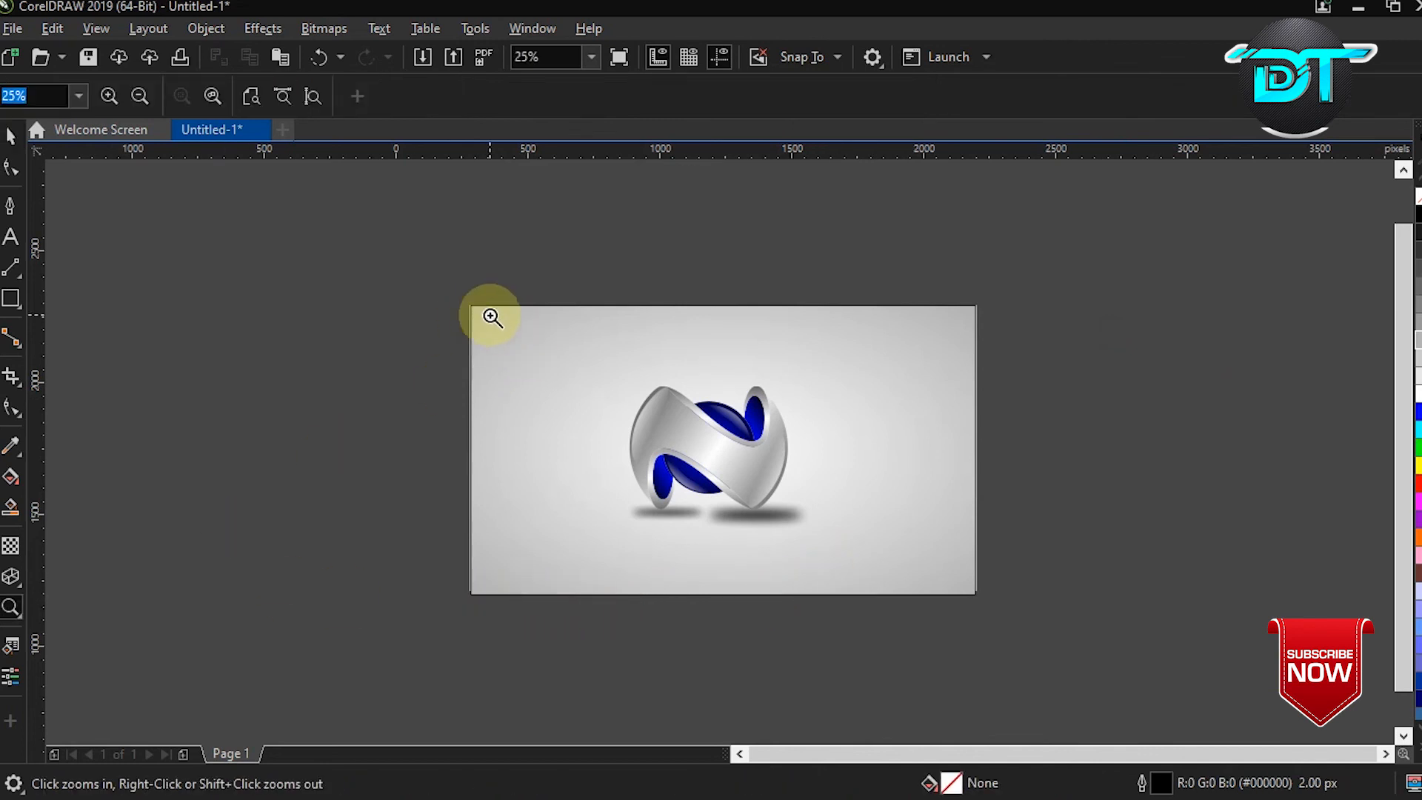
{"action": "left_click_drag", "start_coordinate": [490, 317], "coordinate": [679, 433]}
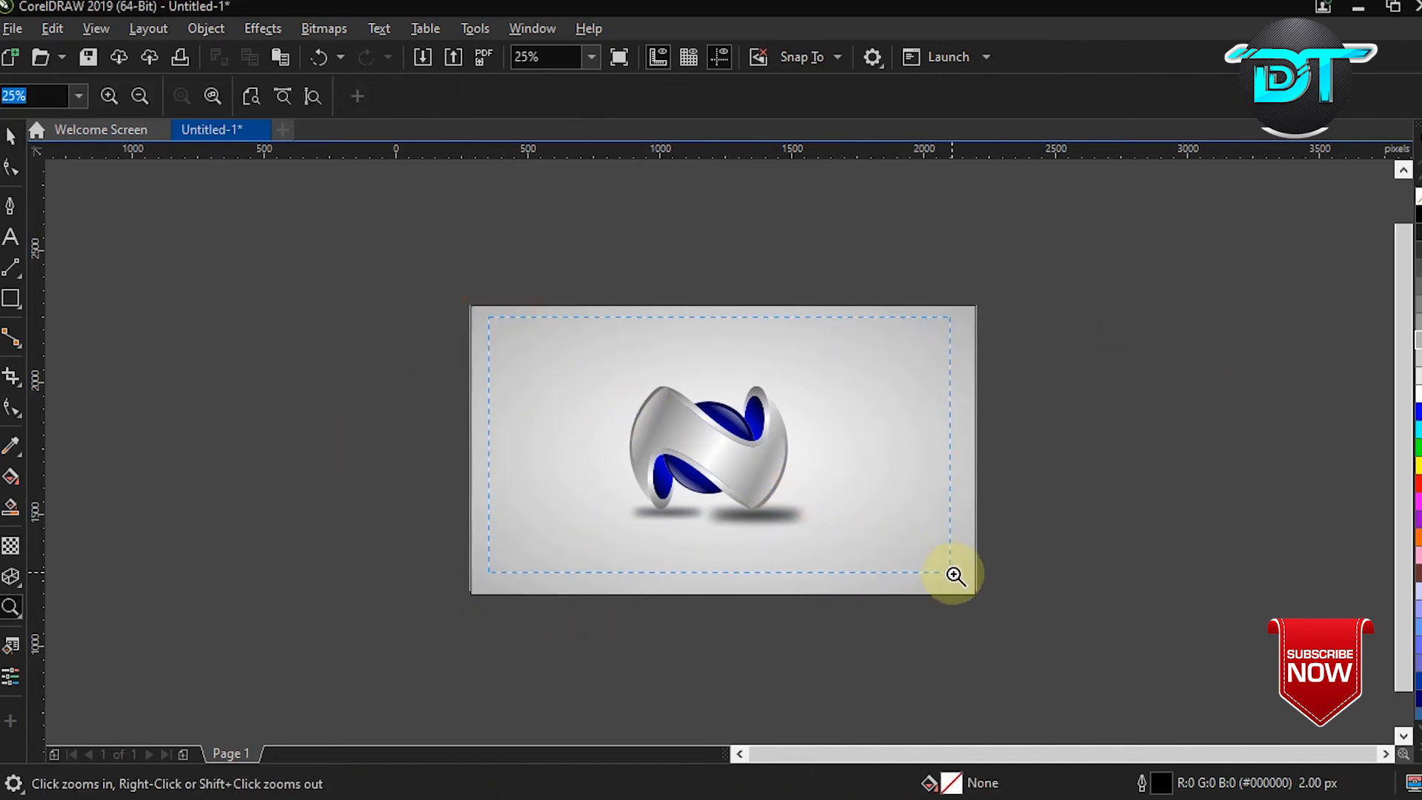
{"action": "left_click_drag", "start_coordinate": [955, 575], "coordinate": [959, 576]}
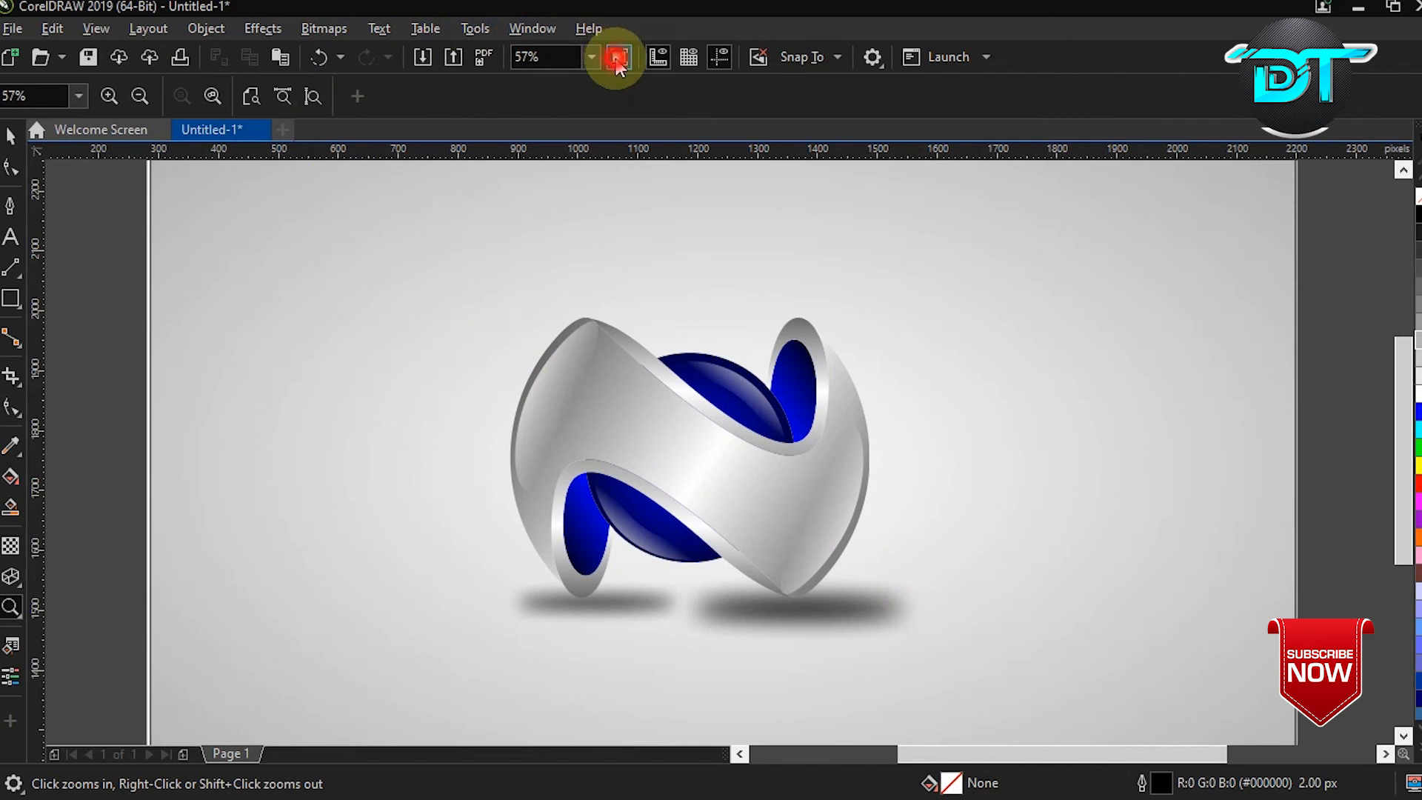
{"action": "left_click", "coordinate": [616, 60]}
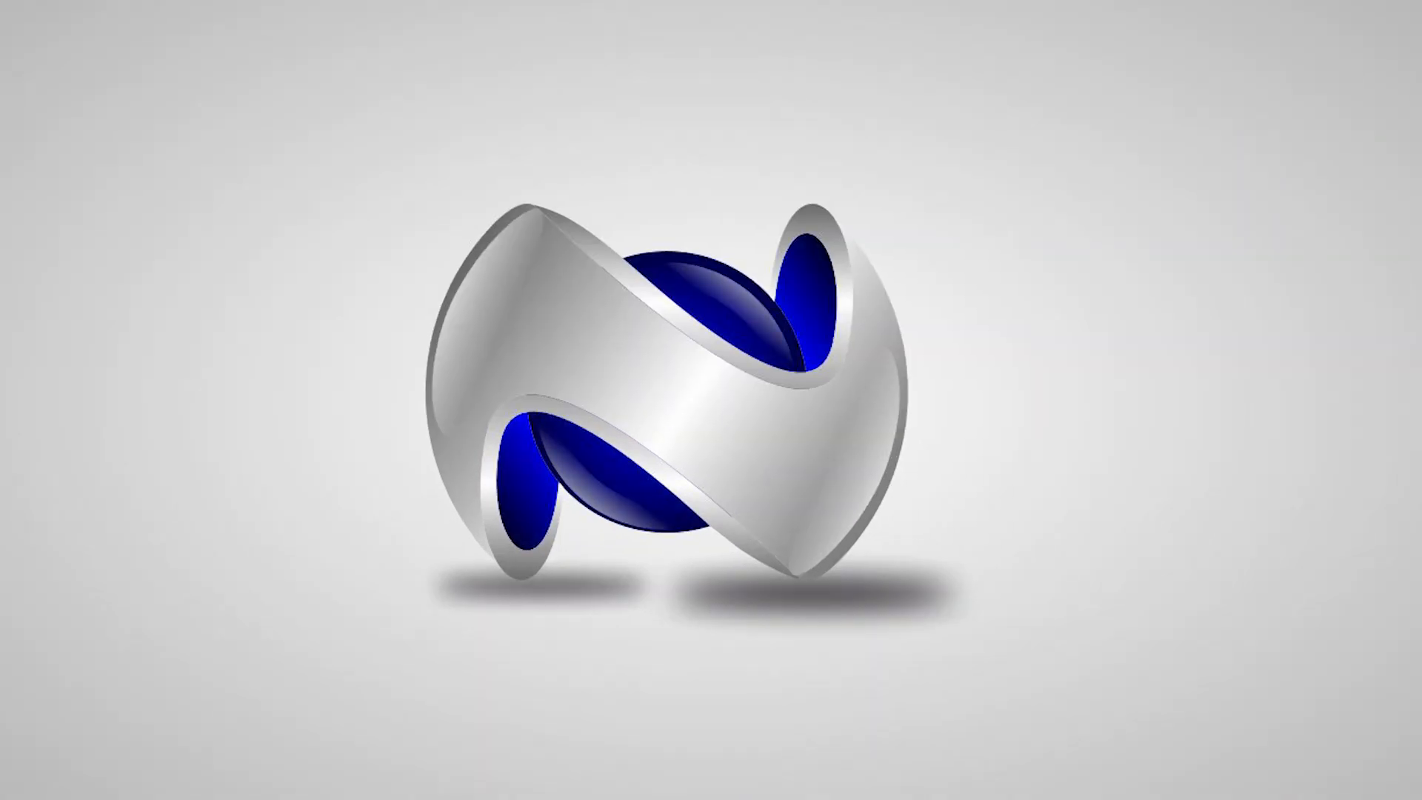